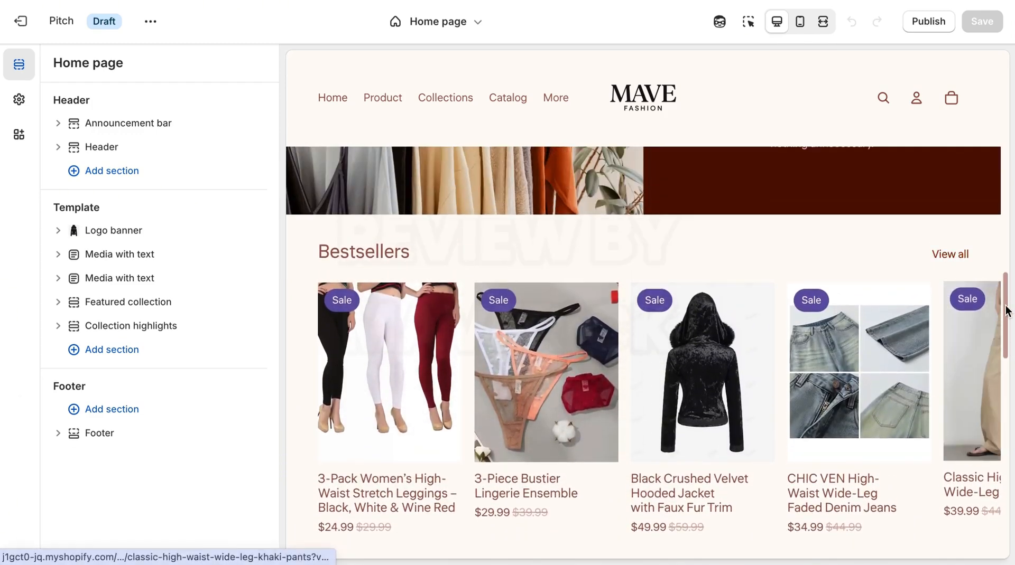
drag(1010, 312, 1006, 94)
click(468, 32)
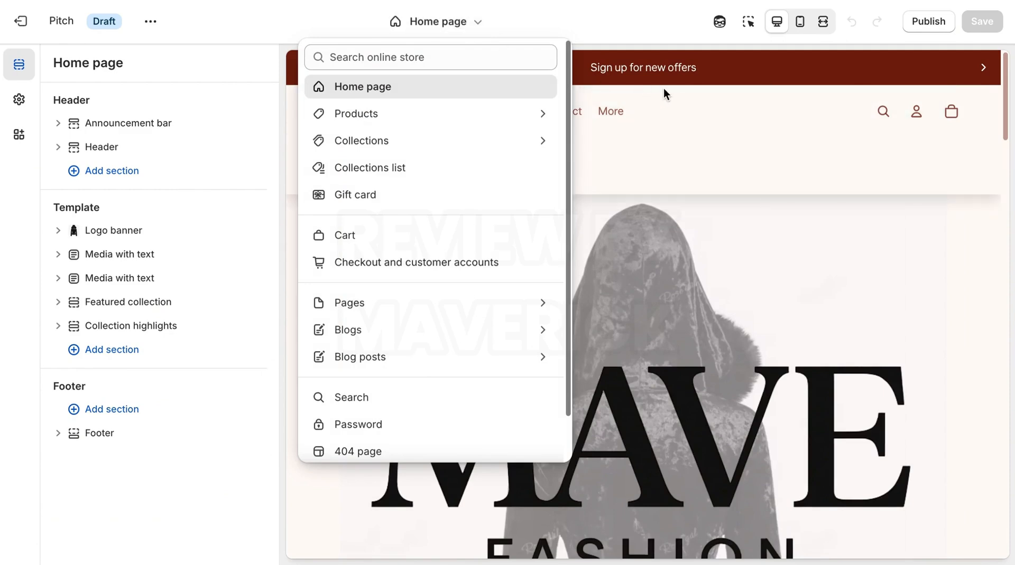
click(698, 108)
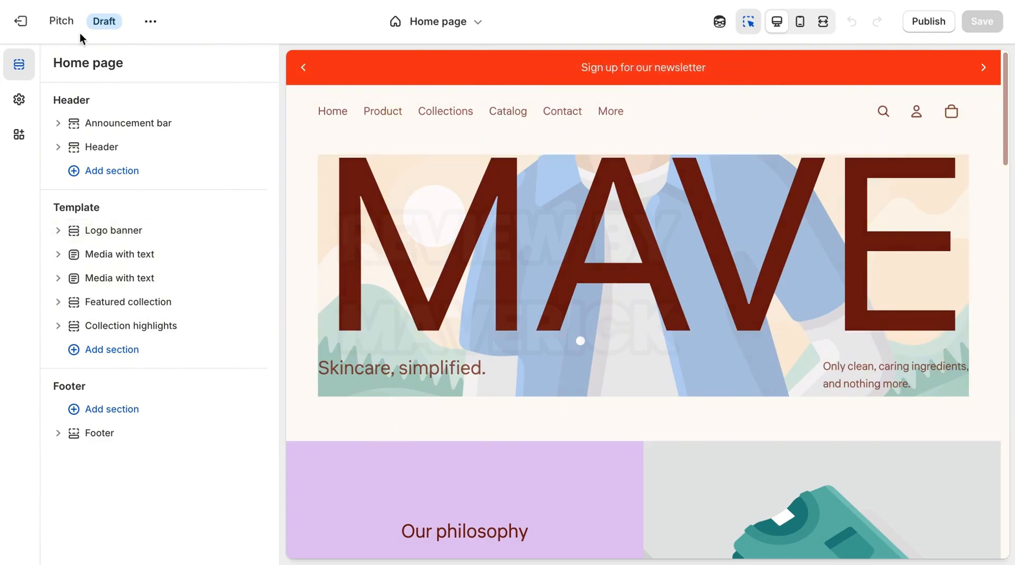
Step: Leave the editor and open the Pitch draft theme from the theme library for customizing
click(23, 21)
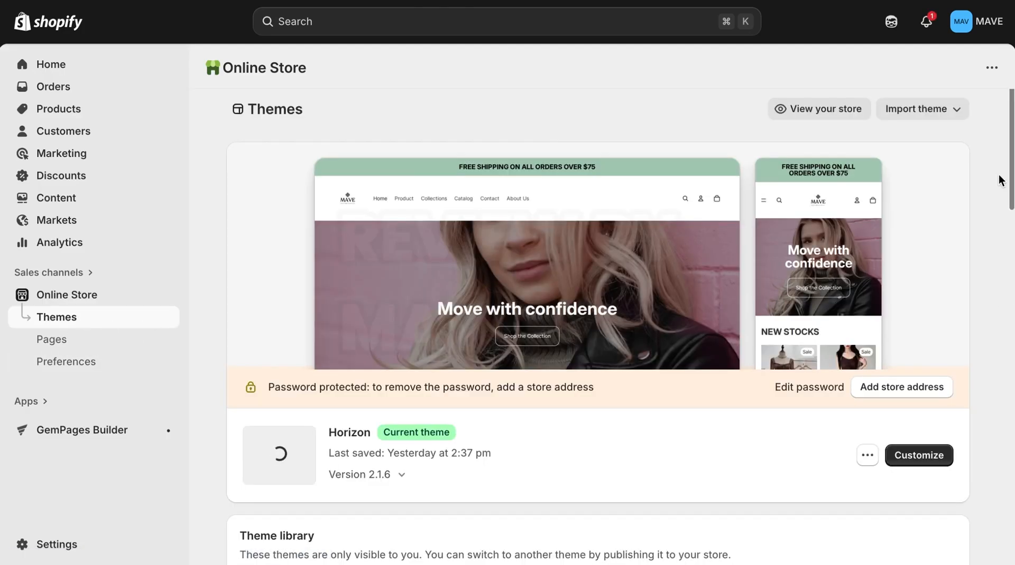
scroll(1000, 180, down, 8)
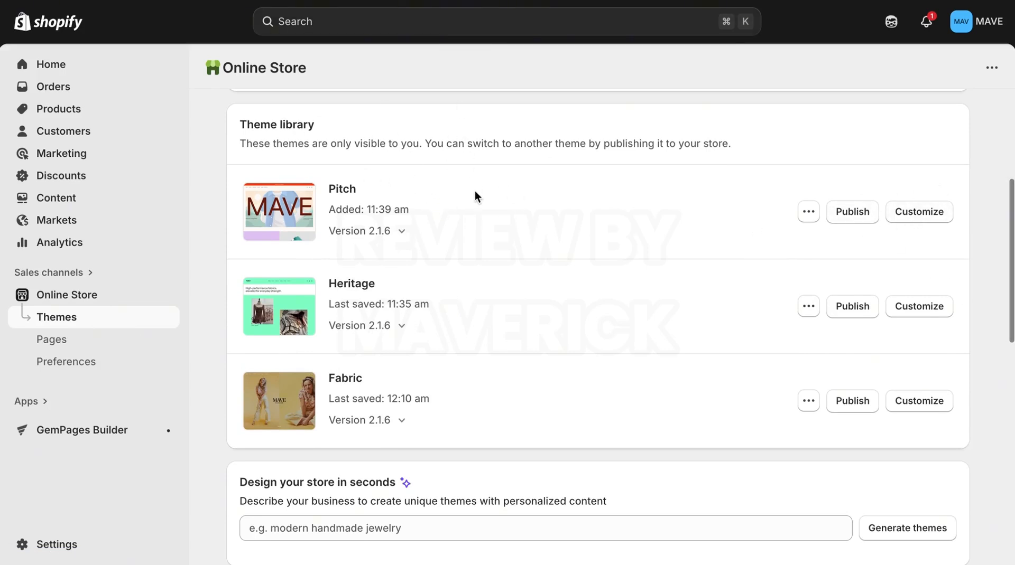
click(916, 218)
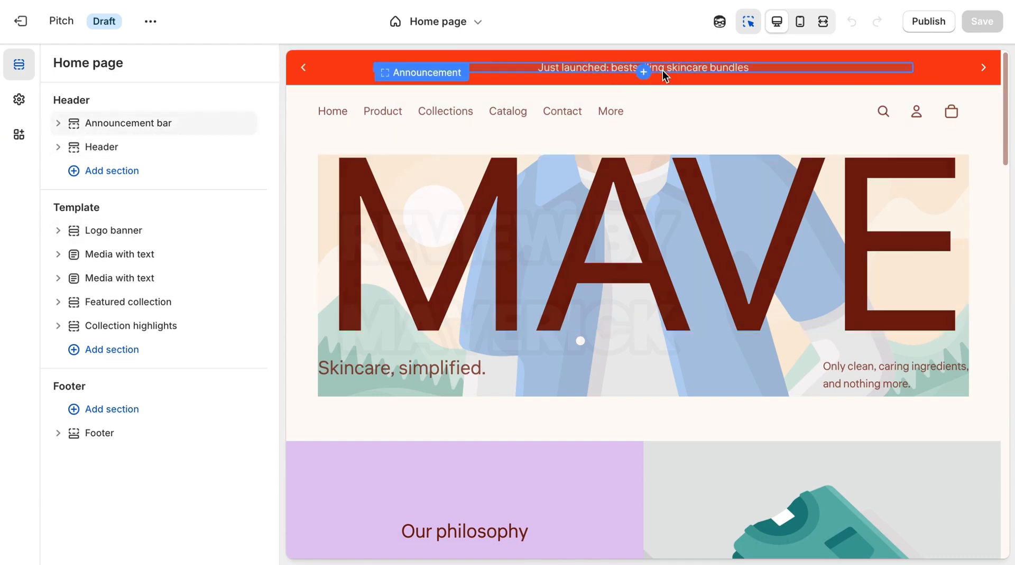
Step: Change the first announcement's text in the announcement bar to "Sign up for new offers"
click(58, 123)
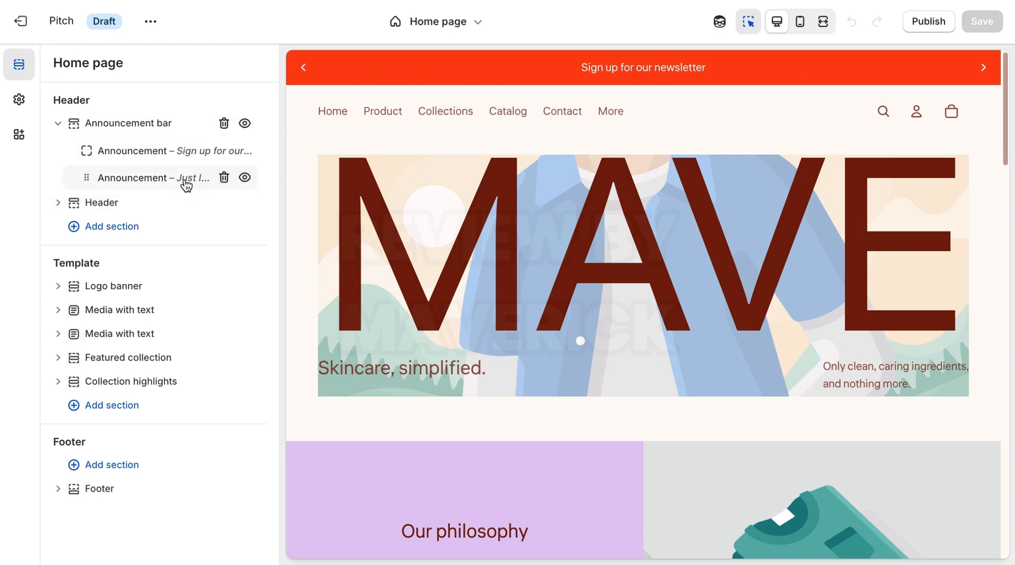
click(173, 151)
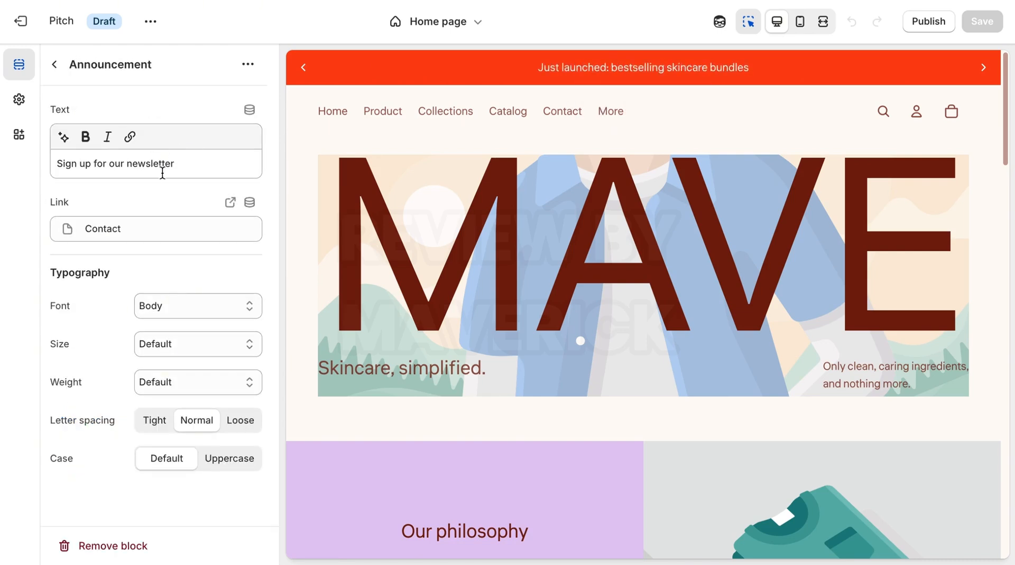
click(180, 166)
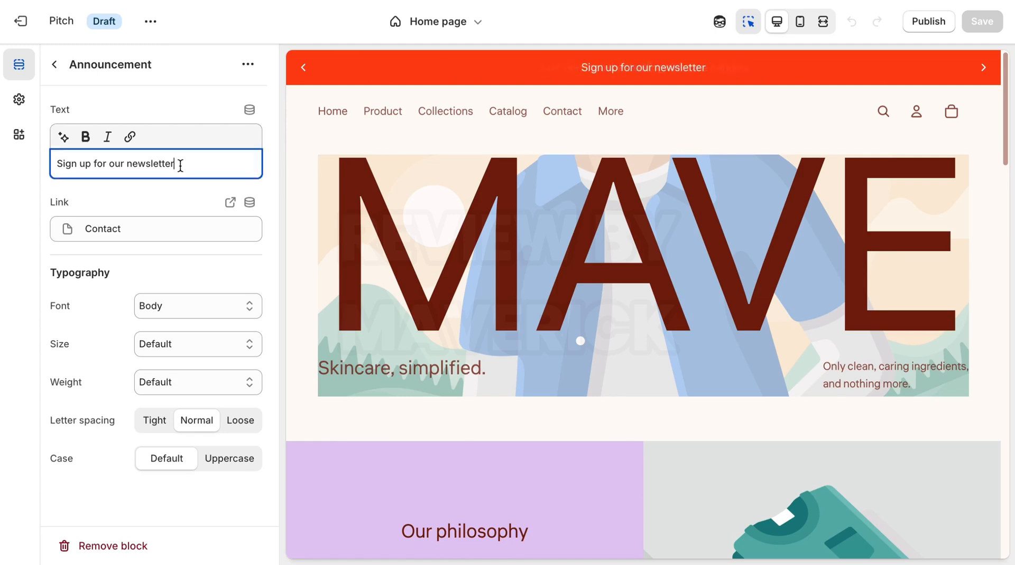
key(BackSpace)
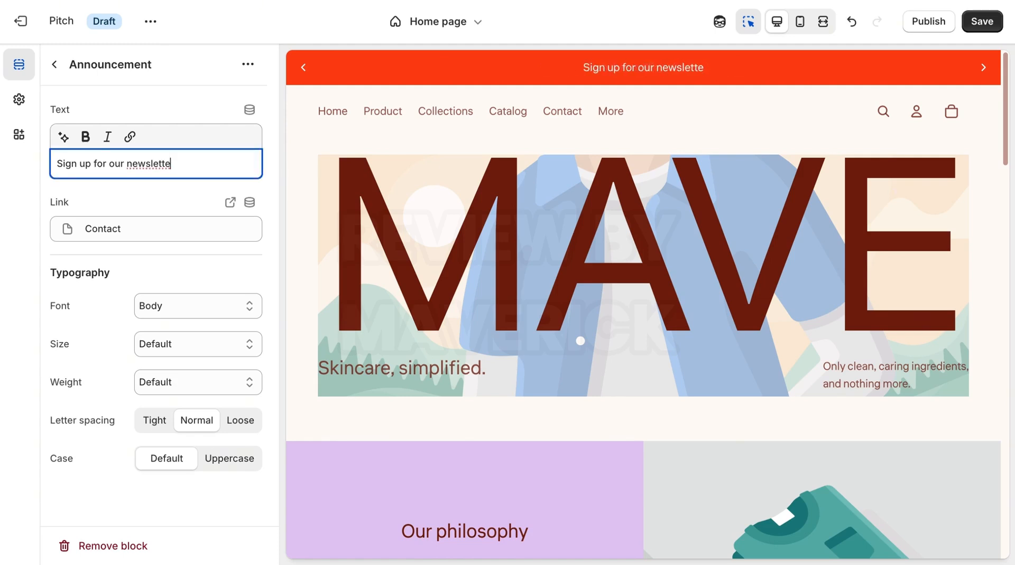
text(r)
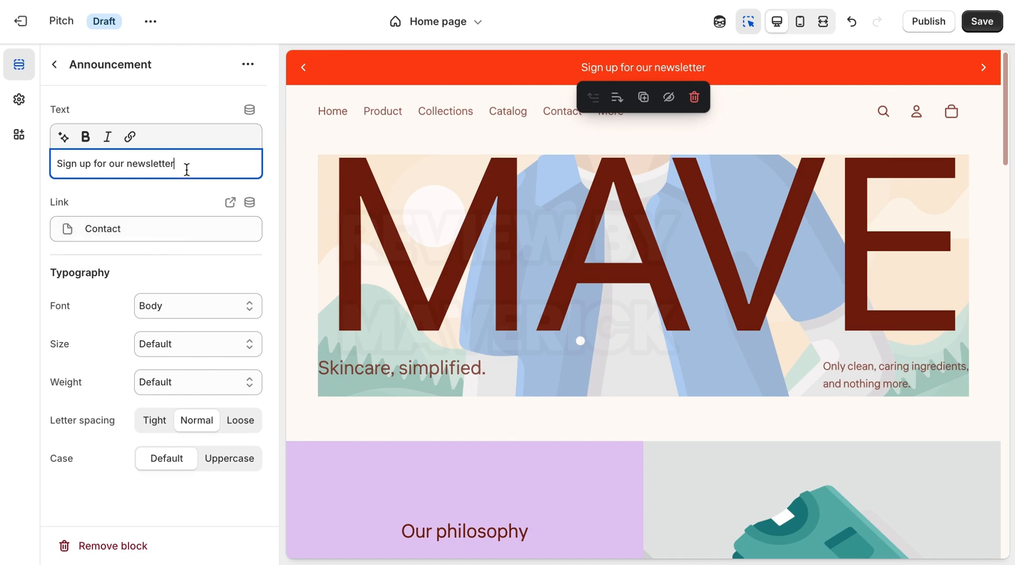
key(BackSpace)
key(BackSpace)
key(BackSpace)
key(BackSpace)
key(BackSpace)
key(BackSpace)
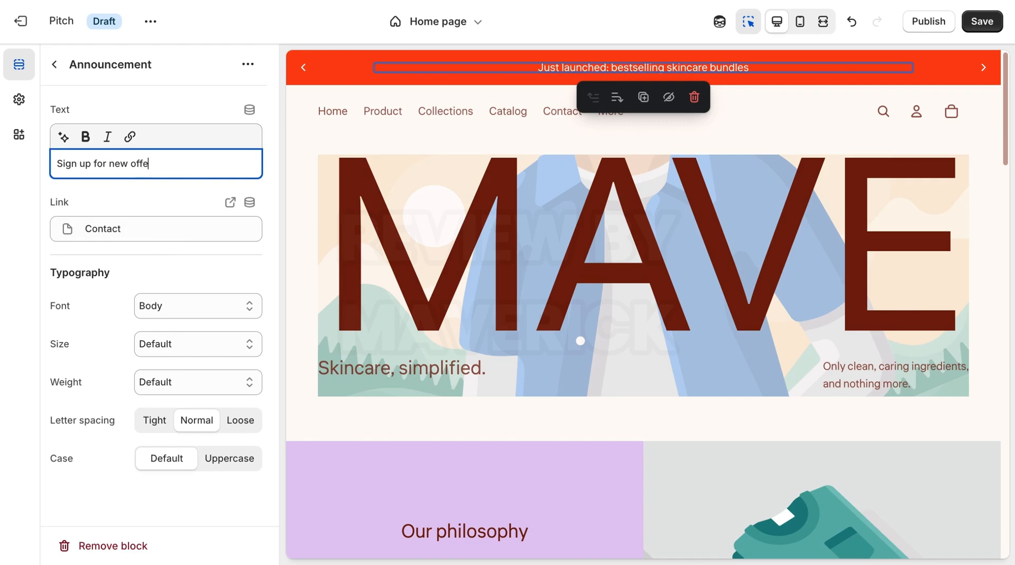
text(rs)
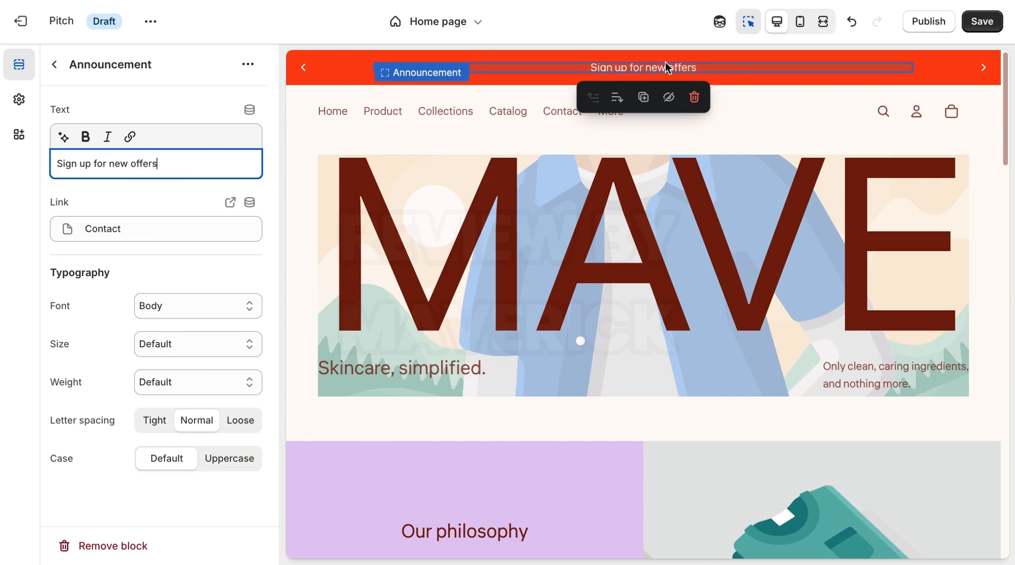
click(56, 65)
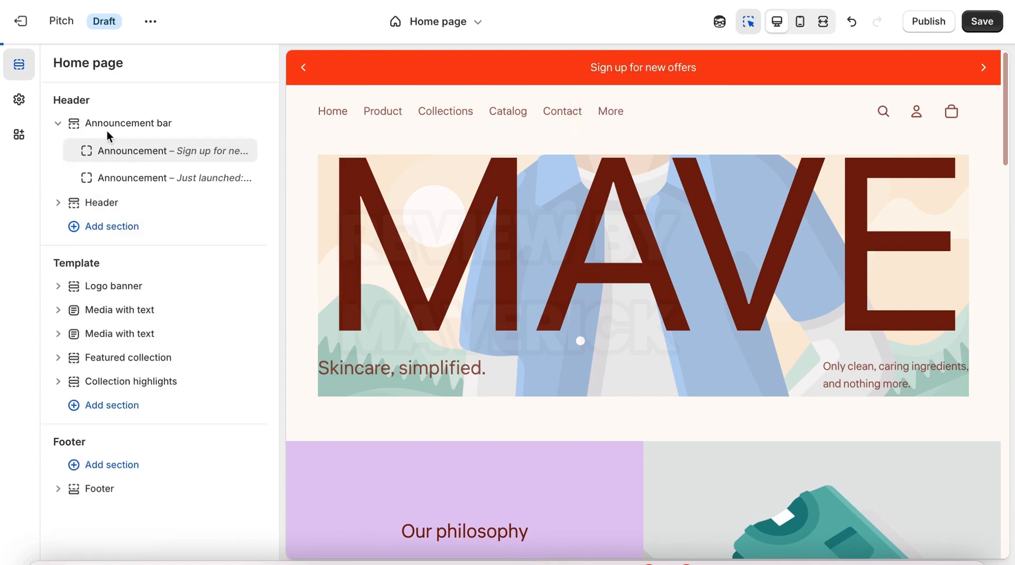
Step: Open the second announcement block and paste the Shopify theme copywriter prompt for MAVE, women's activewear, into a new ChatGPT chat
click(182, 183)
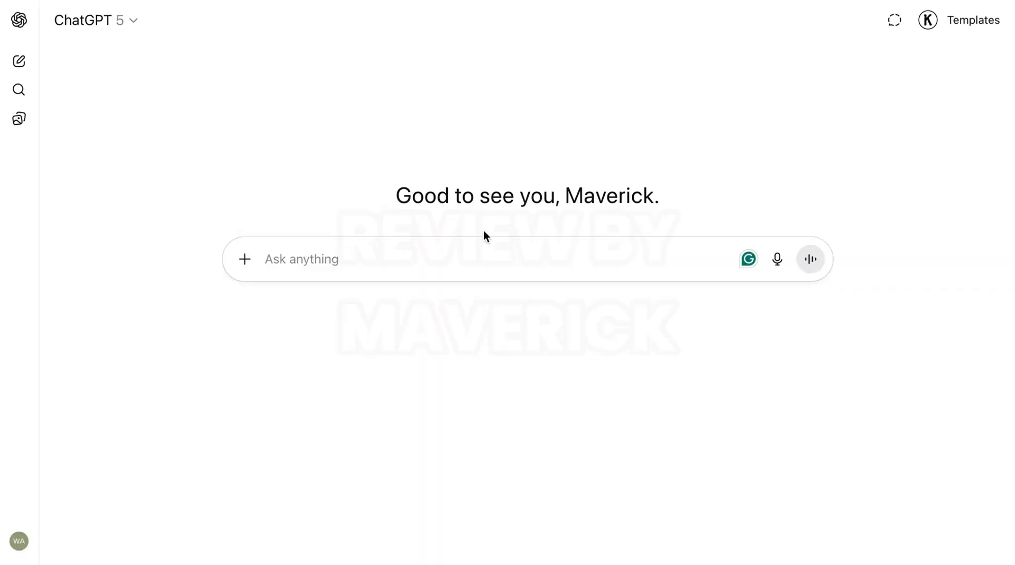
right_click(493, 259)
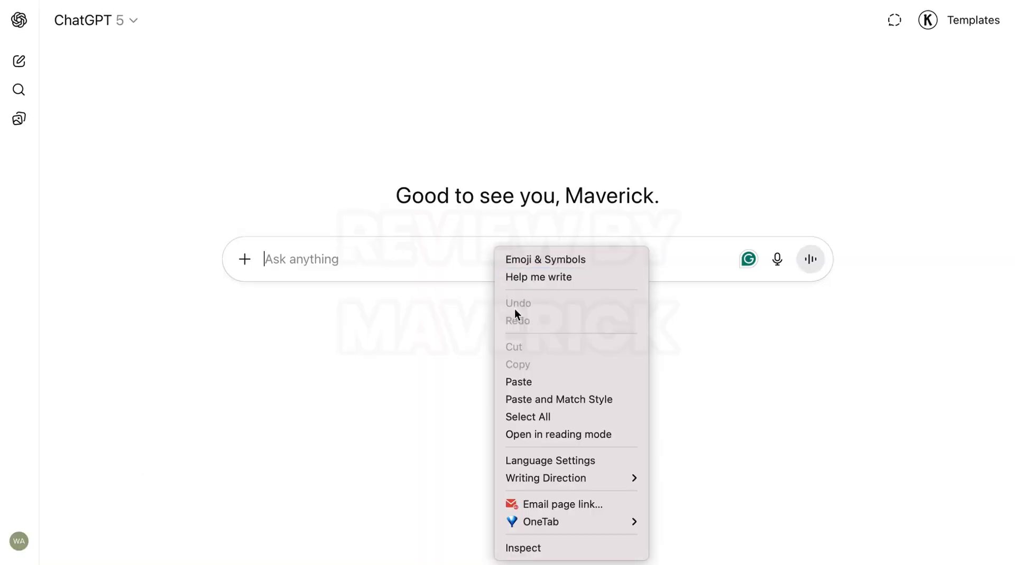
click(515, 382)
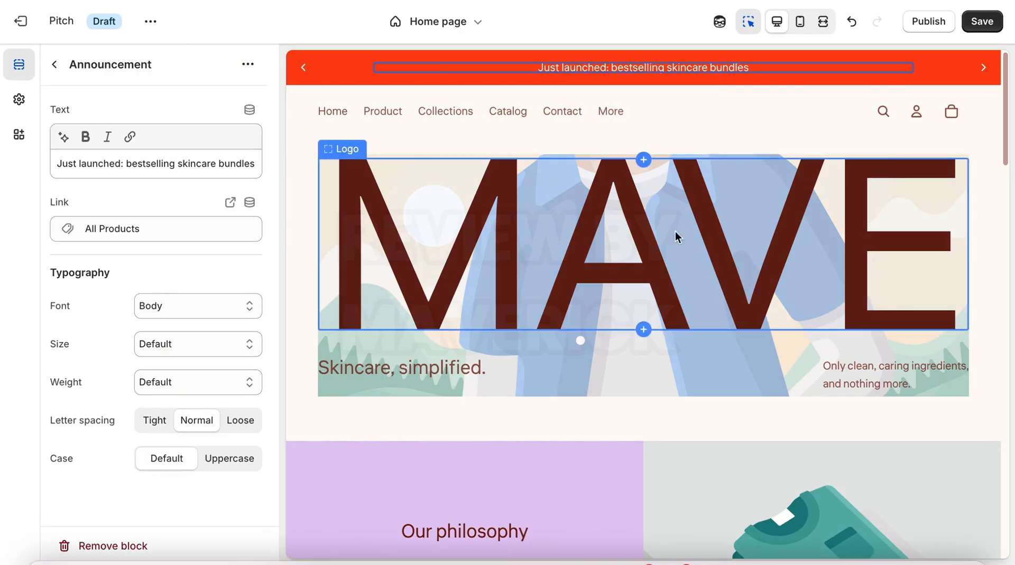
mouse_move(1005, 138)
mouse_down()
mouse_move(1003, 249)
mouse_move(981, 277)
mouse_move(1005, 201)
mouse_move(1008, 122)
mouse_up()
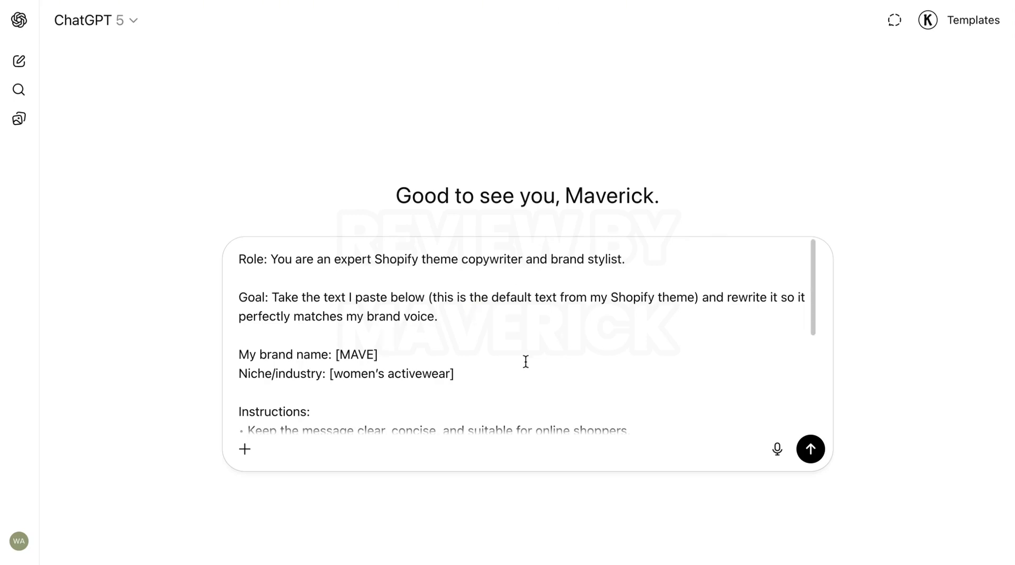
Step: Replace the prompt's last line with "Just launched: bestselling skincare bundles", copied from the second announcement in the Shopify editor, and submit it to ChatGPT
scroll(814, 332, down, 10)
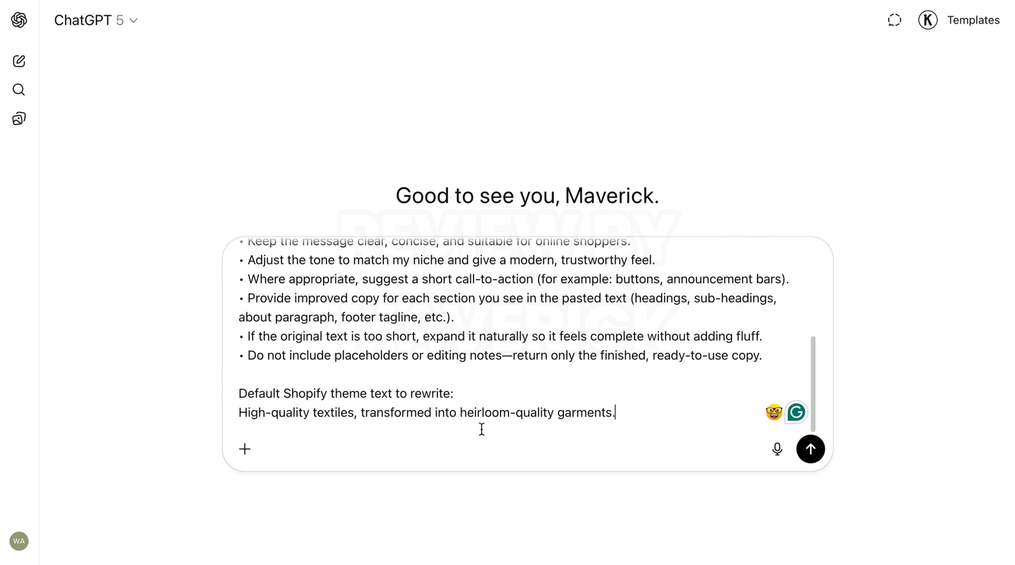
triple_click(483, 413)
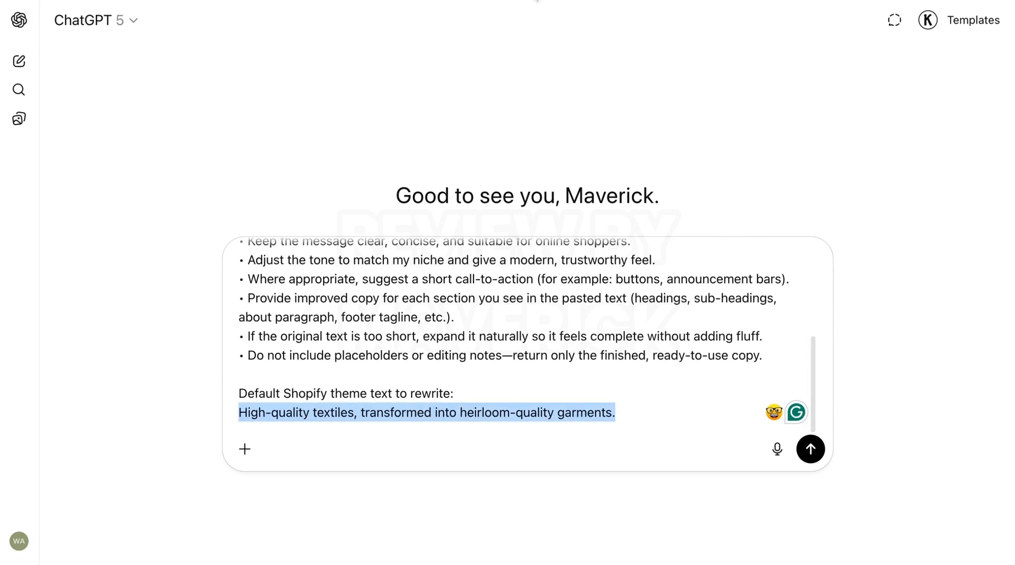
click(423, 1)
triple_click(171, 167)
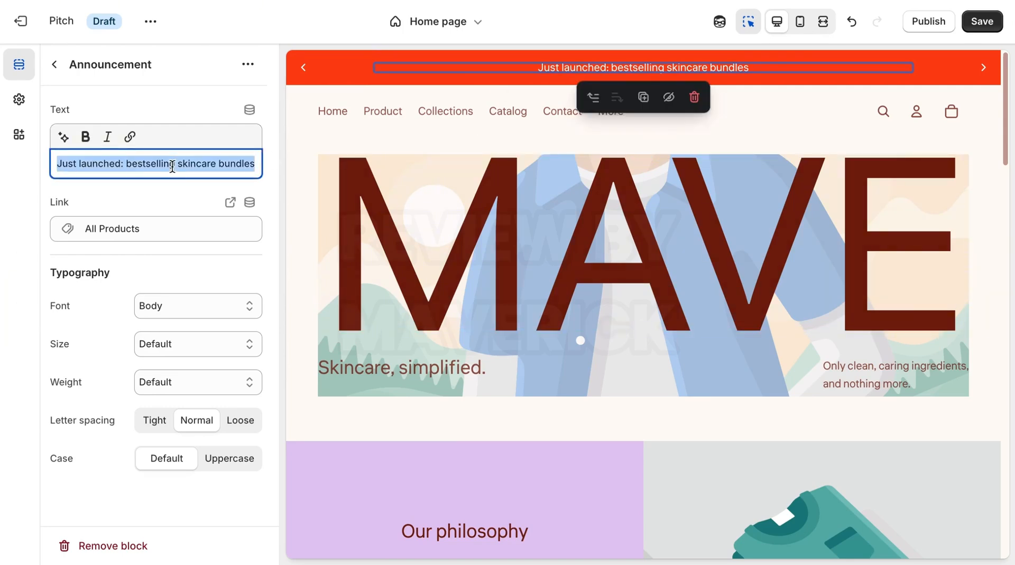
right_click(172, 167)
click(200, 225)
click(581, 1)
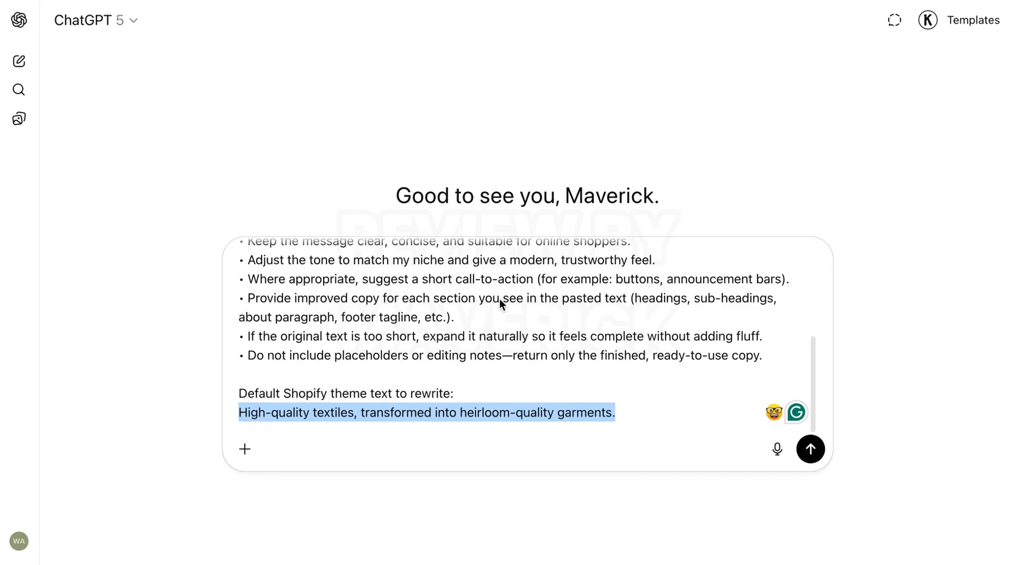
right_click(453, 412)
click(500, 248)
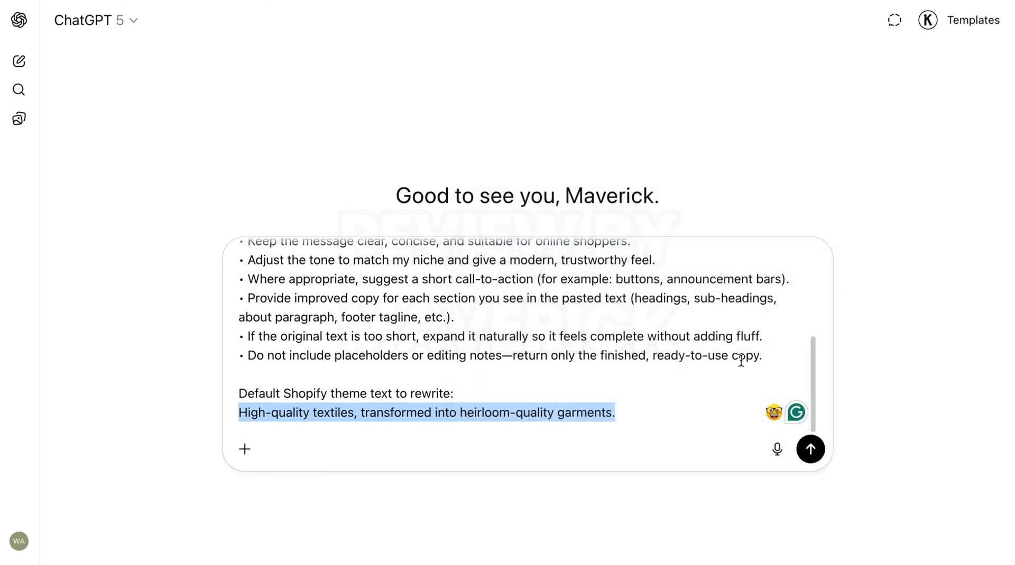
click(810, 449)
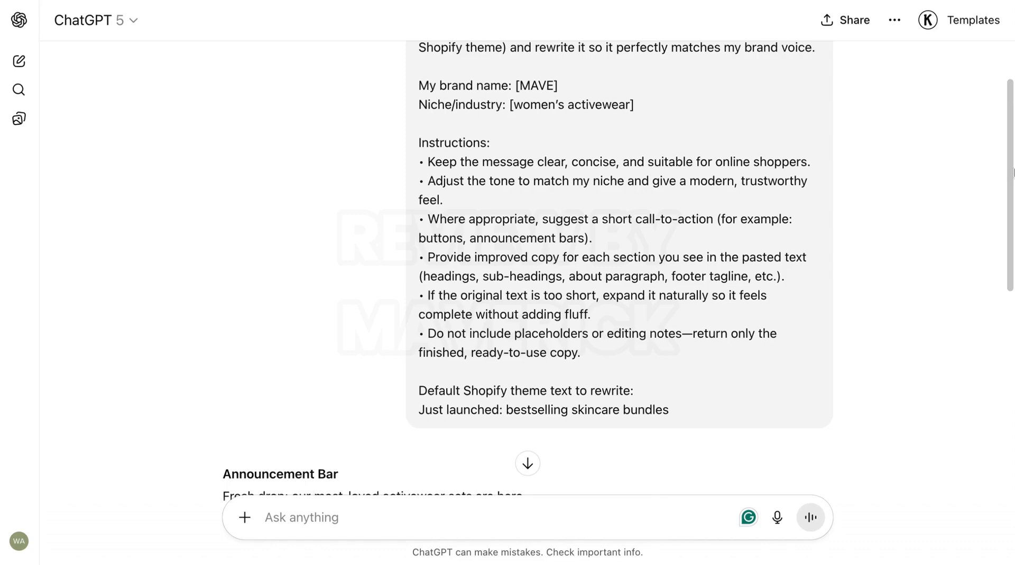
Step: Copy the rewritten Announcement Bar line from ChatGPT's reply
scroll(993, 159, down, 8)
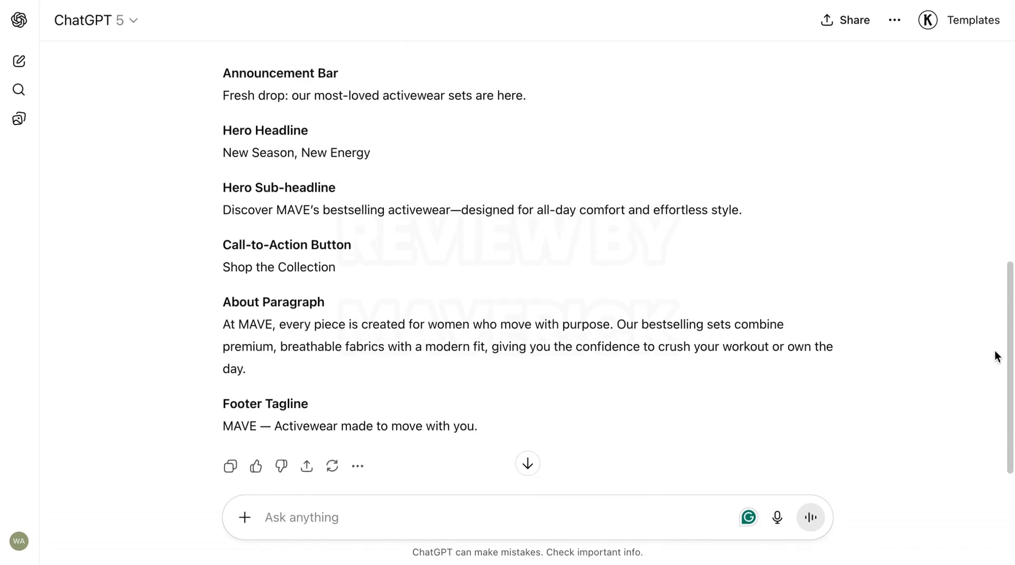
scroll(997, 356, up, 1)
triple_click(351, 100)
right_click(348, 95)
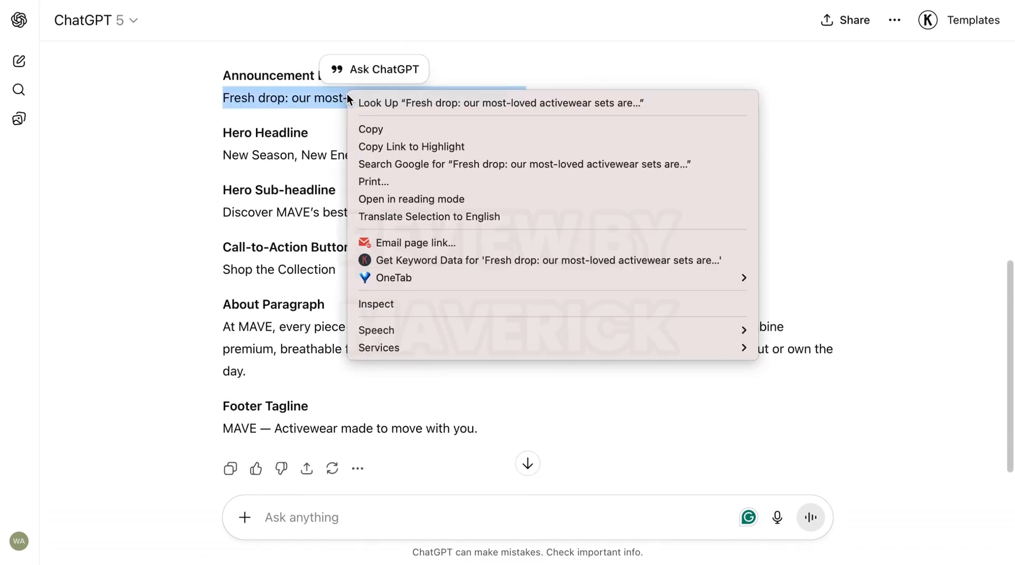
click(389, 130)
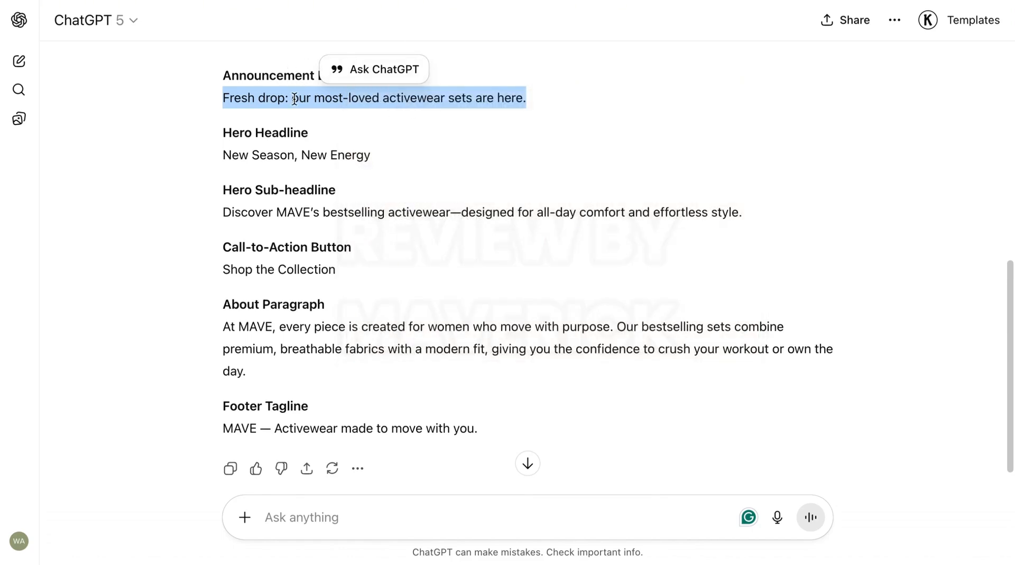
Step: Back in the Shopify editor, replace the second announcement's text with "Fresh drop: our most-loved activewear sets are here."
click(444, 1)
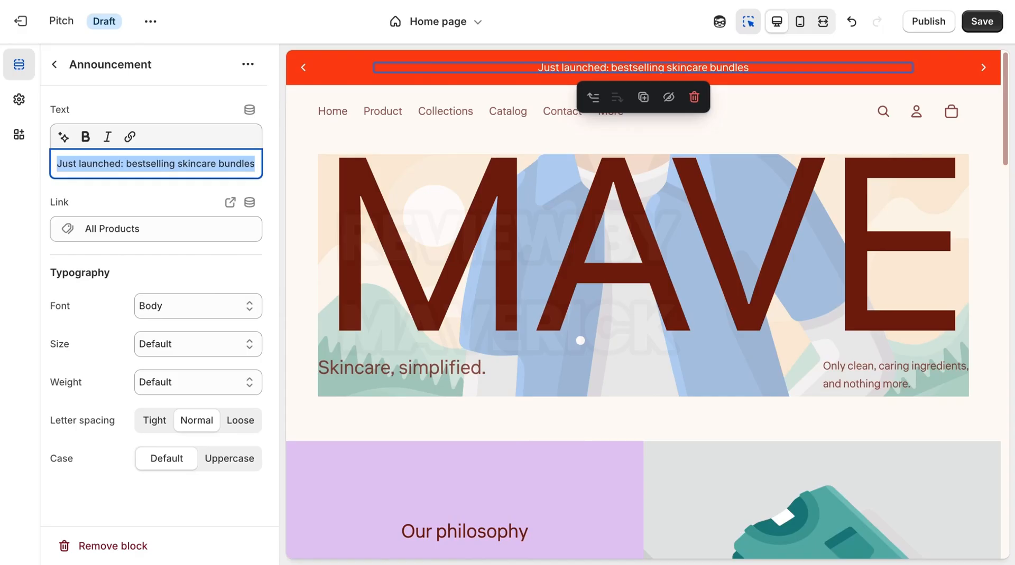
right_click(196, 163)
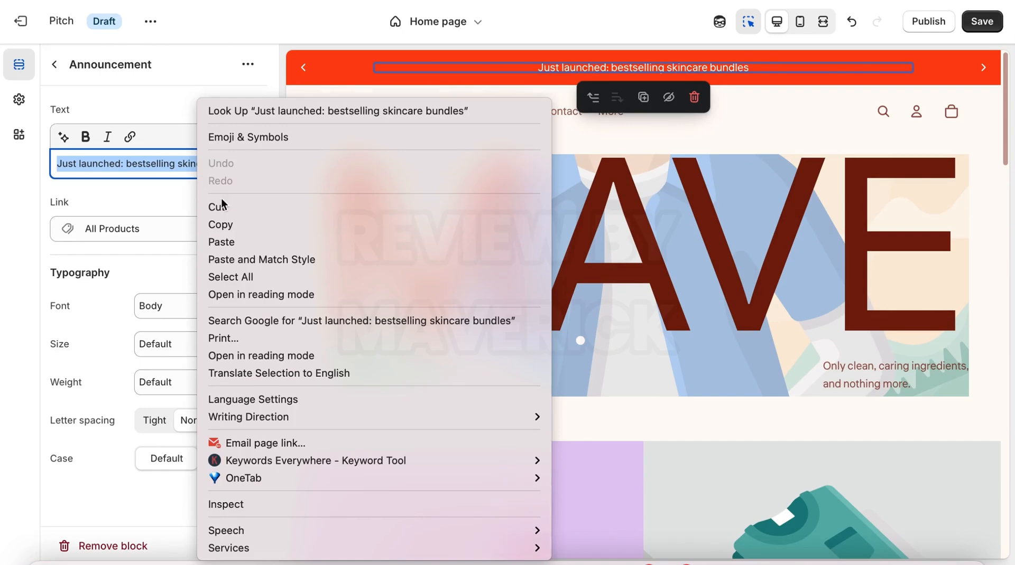
click(228, 243)
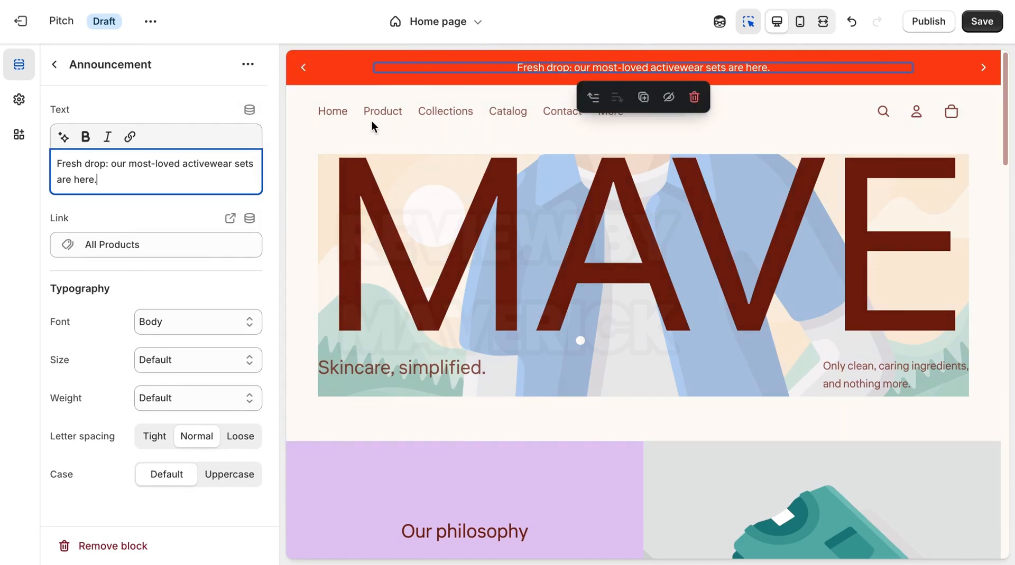
click(55, 64)
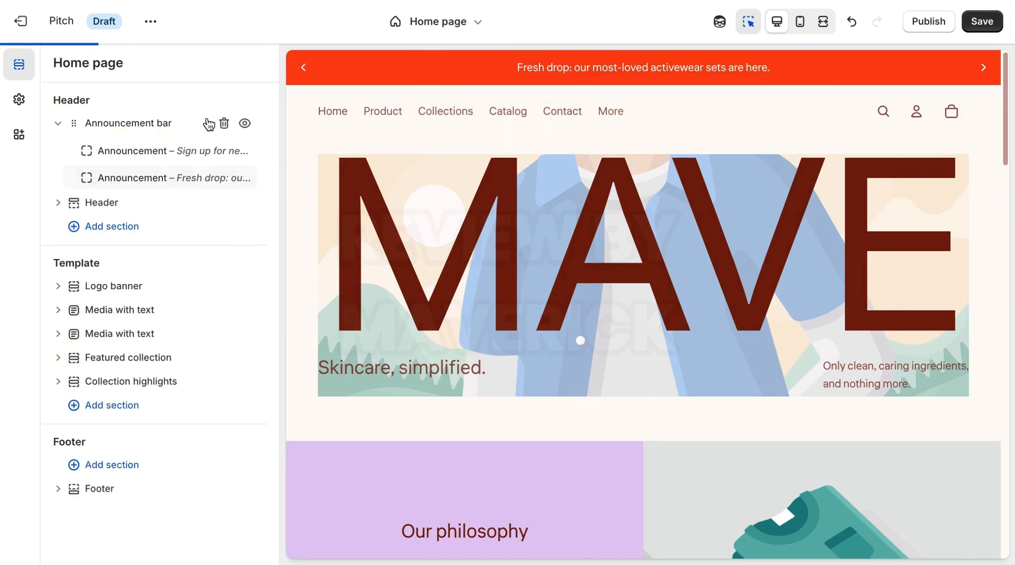
Step: Set the announcement bar section's color scheme to Scheme 2
click(163, 125)
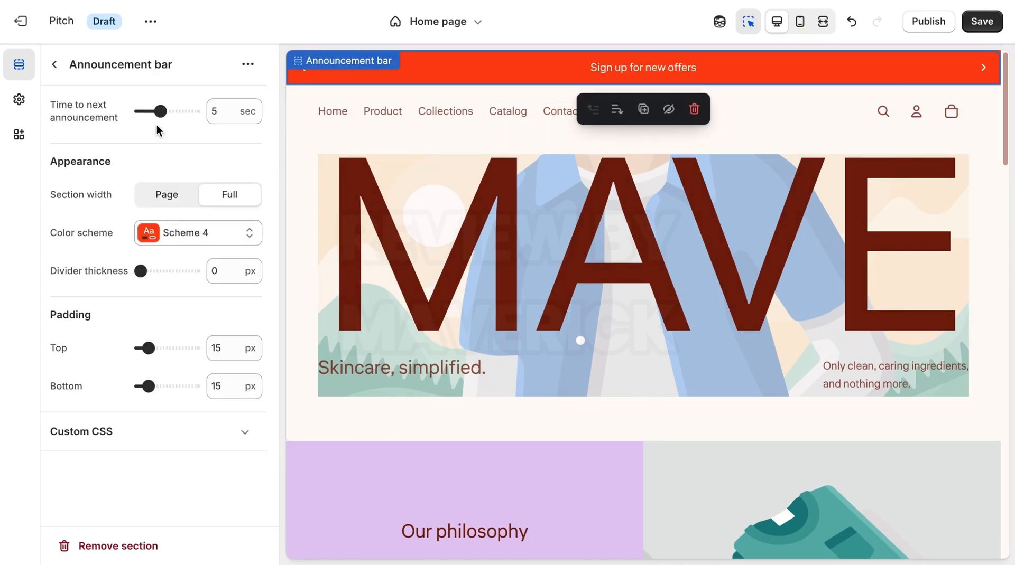
click(53, 68)
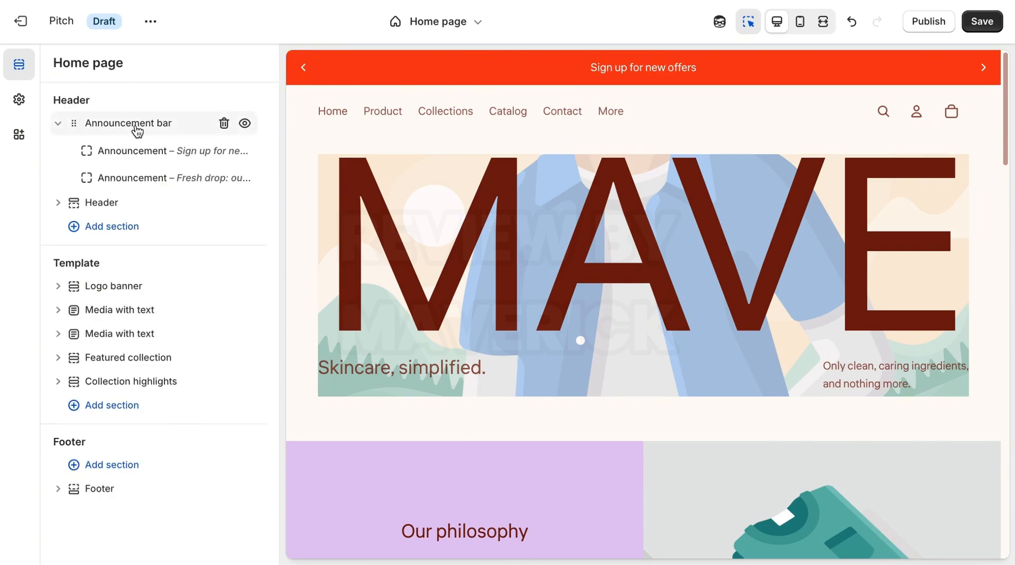
click(138, 127)
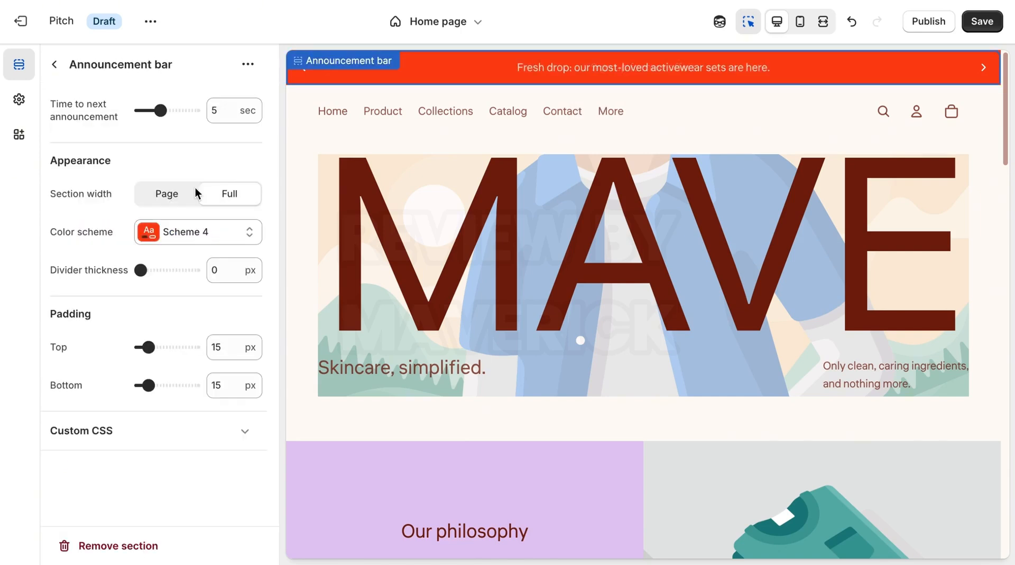
click(250, 238)
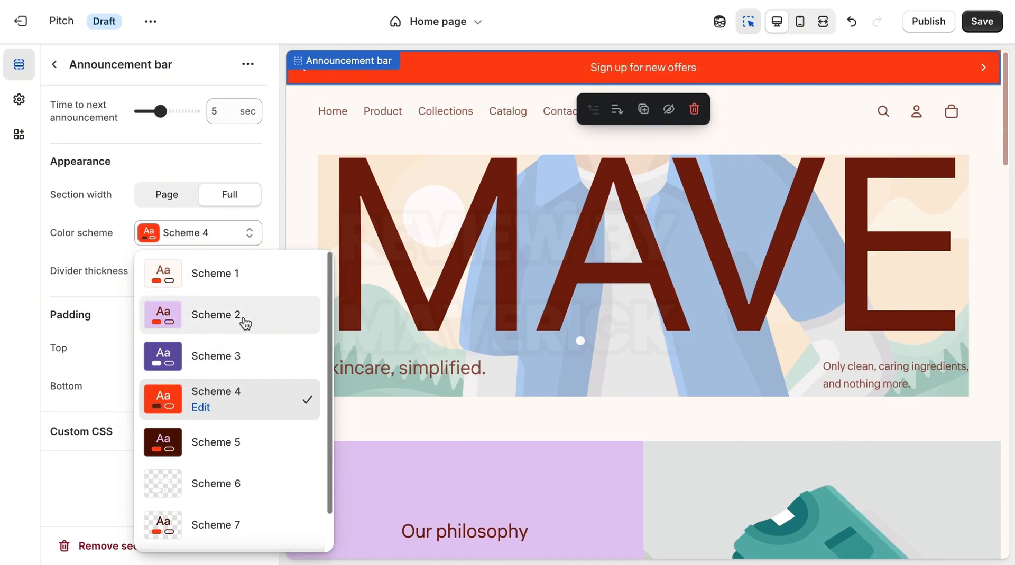
click(223, 319)
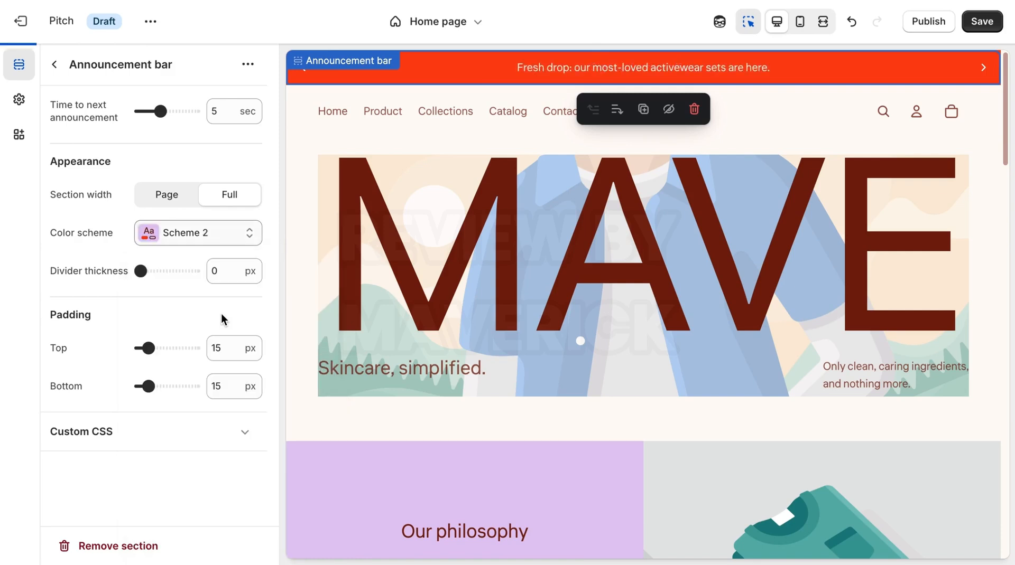
Step: Edit Scheme 2 of the announcement bar and set its background color to dark red #761E0B
click(181, 238)
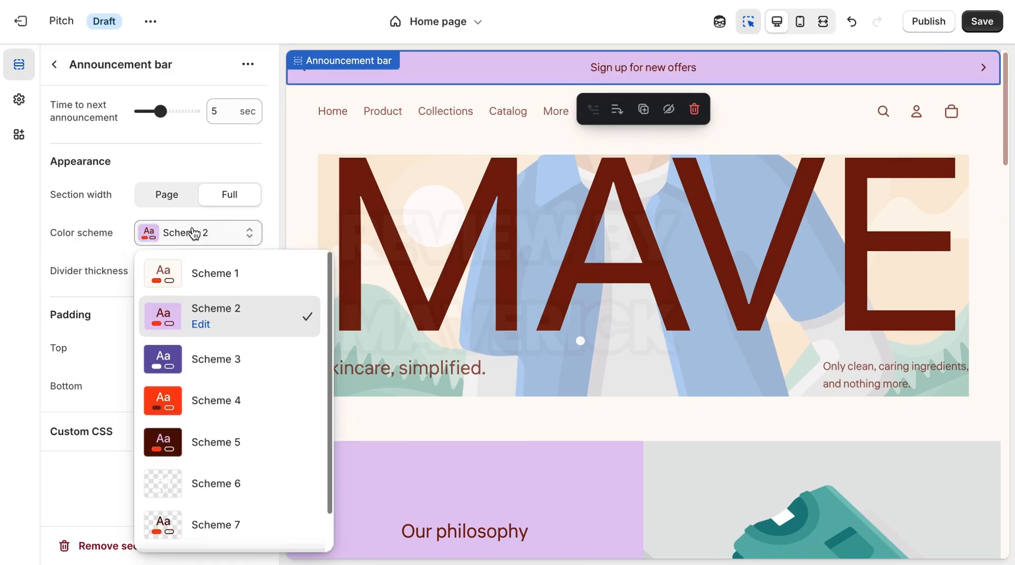
click(201, 326)
click(154, 218)
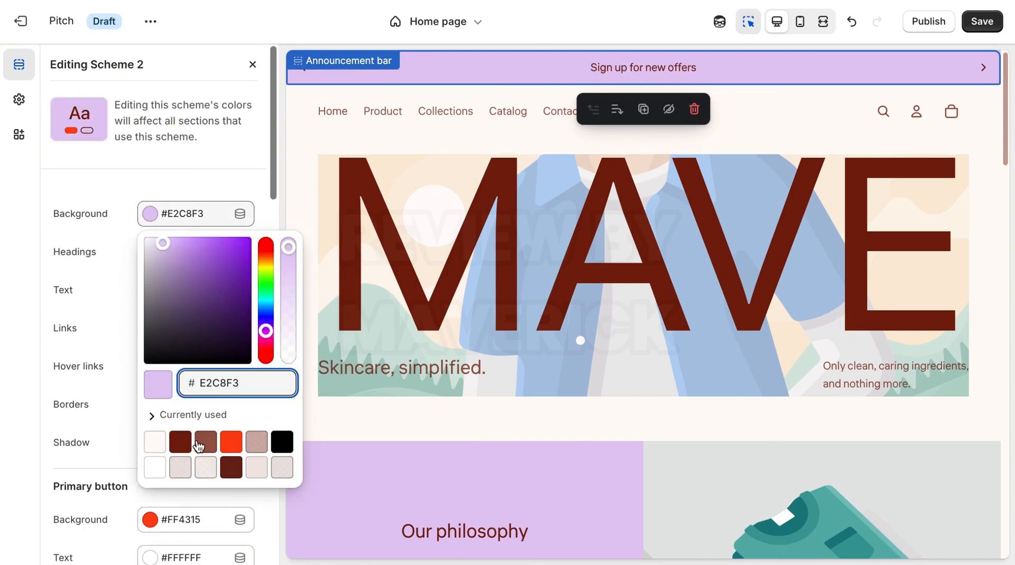
click(180, 442)
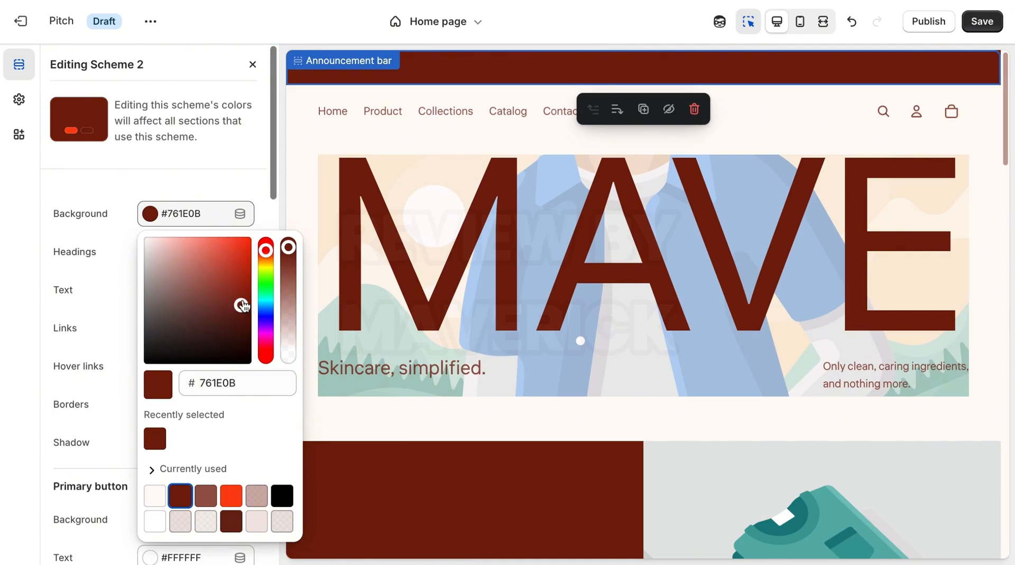
click(205, 496)
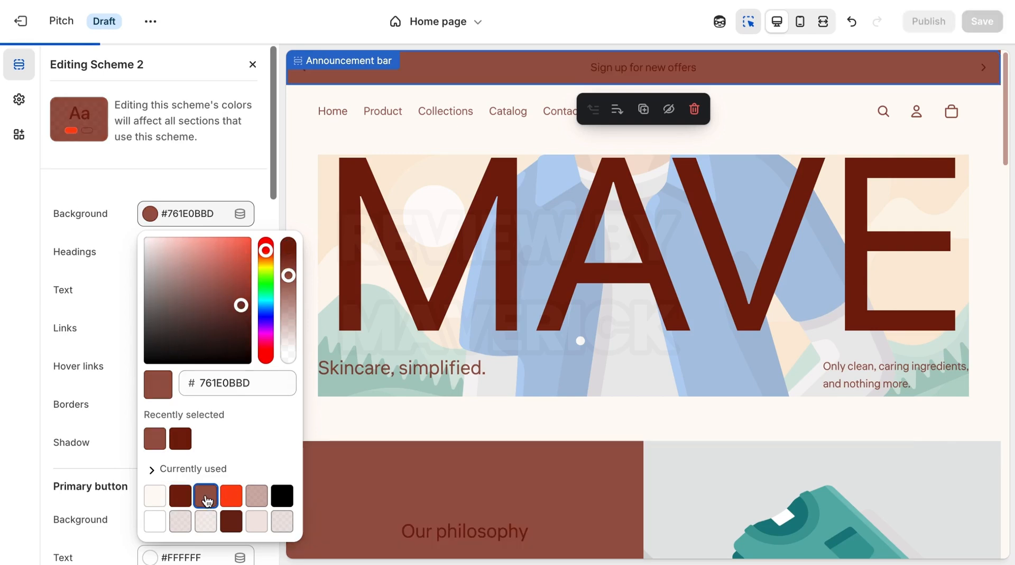
click(180, 438)
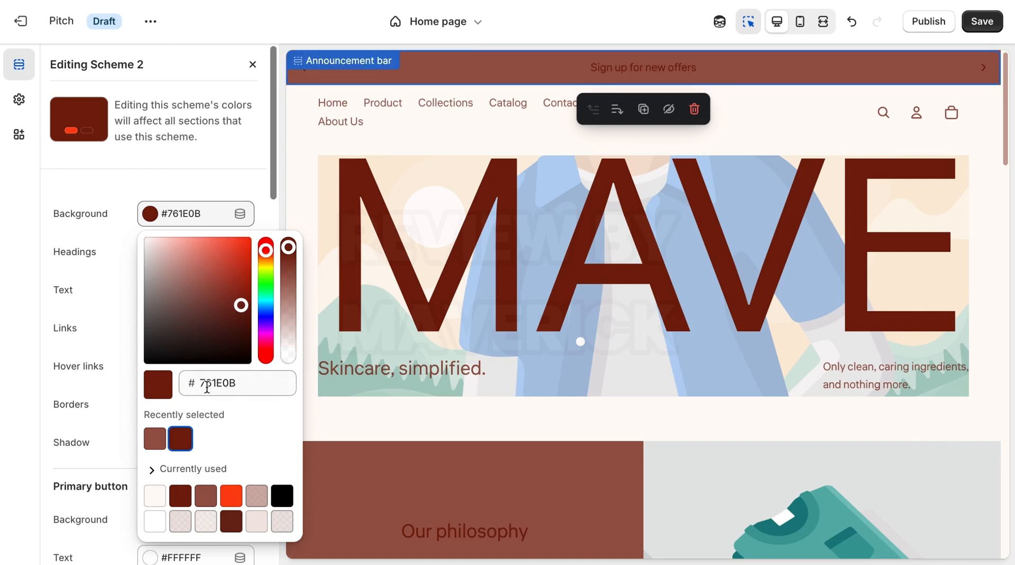
click(180, 497)
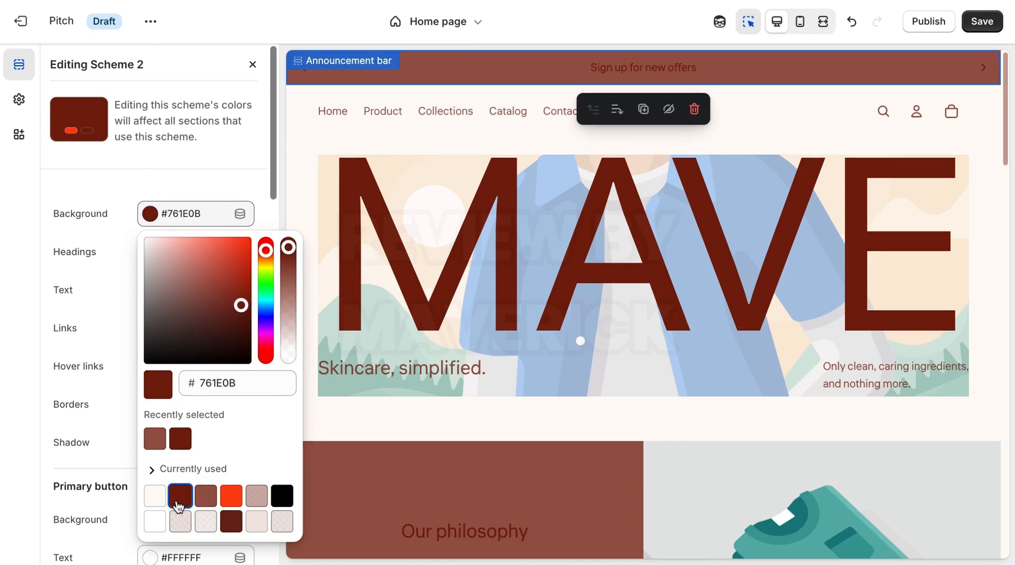
click(249, 197)
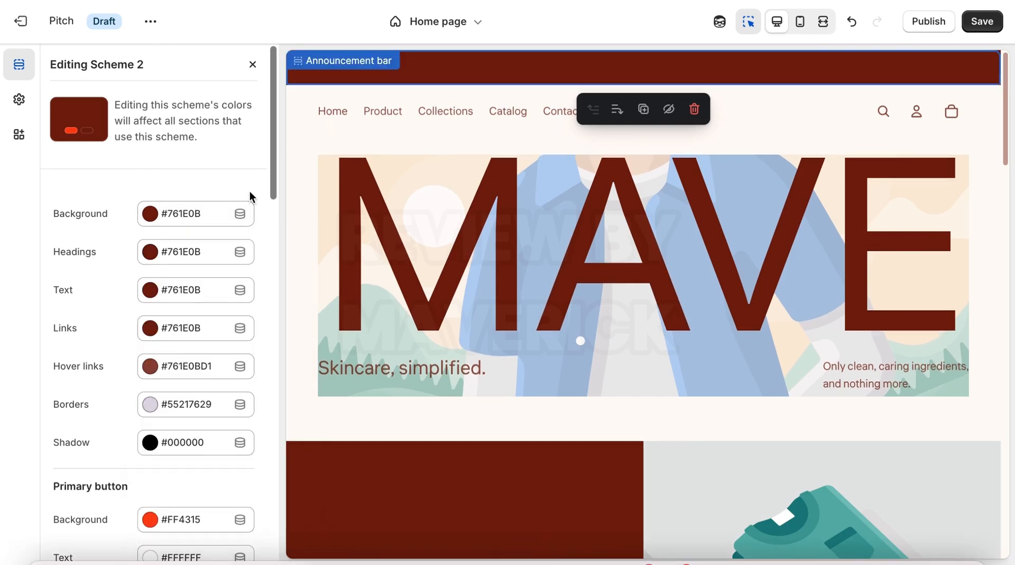
Step: Set Scheme 2's text color to white #FFFFFF, review the scheme on the home page preview and close the scheme editor
click(150, 290)
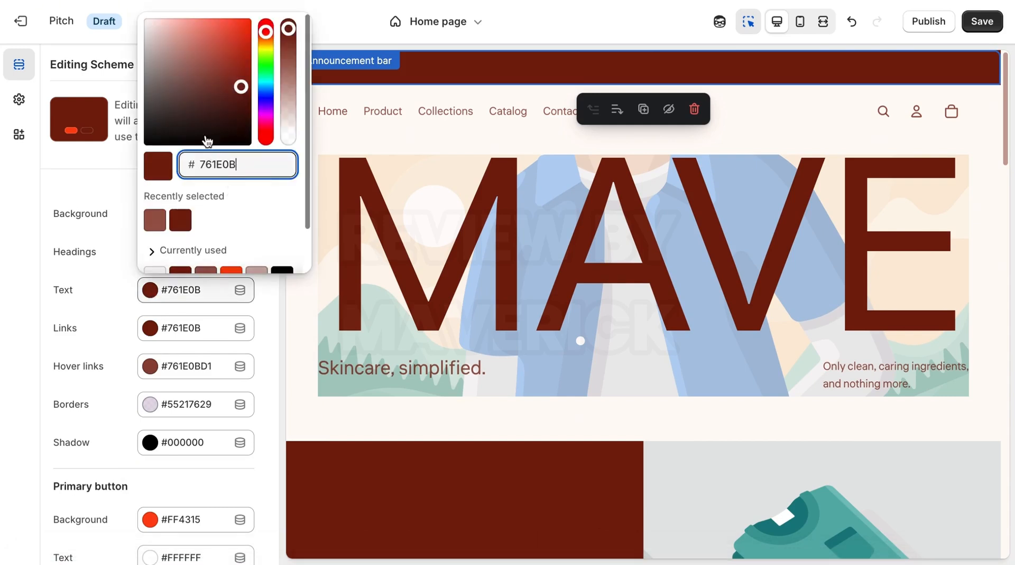
drag(241, 86, 166, 20)
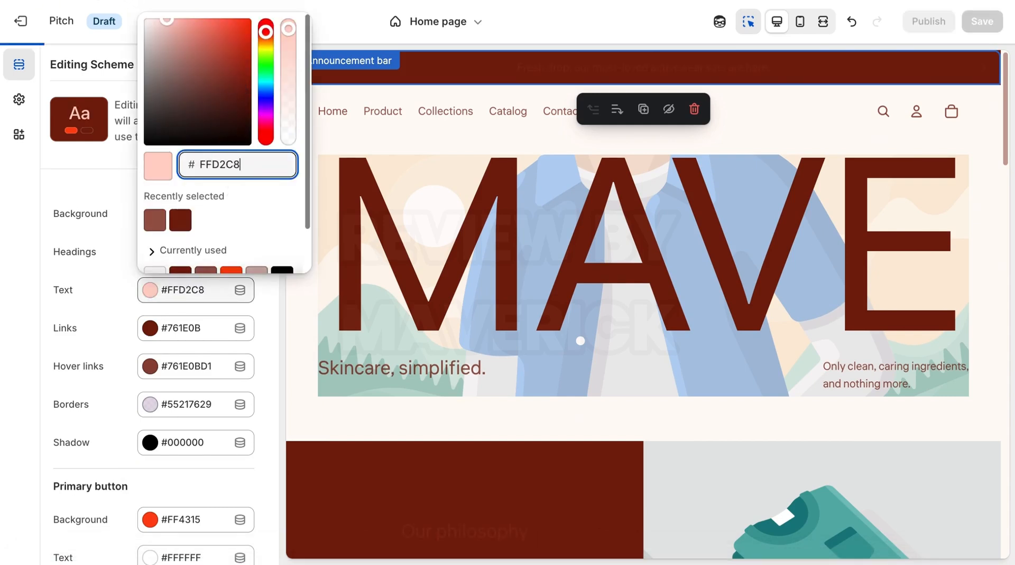
drag(83, 2, 83, 1)
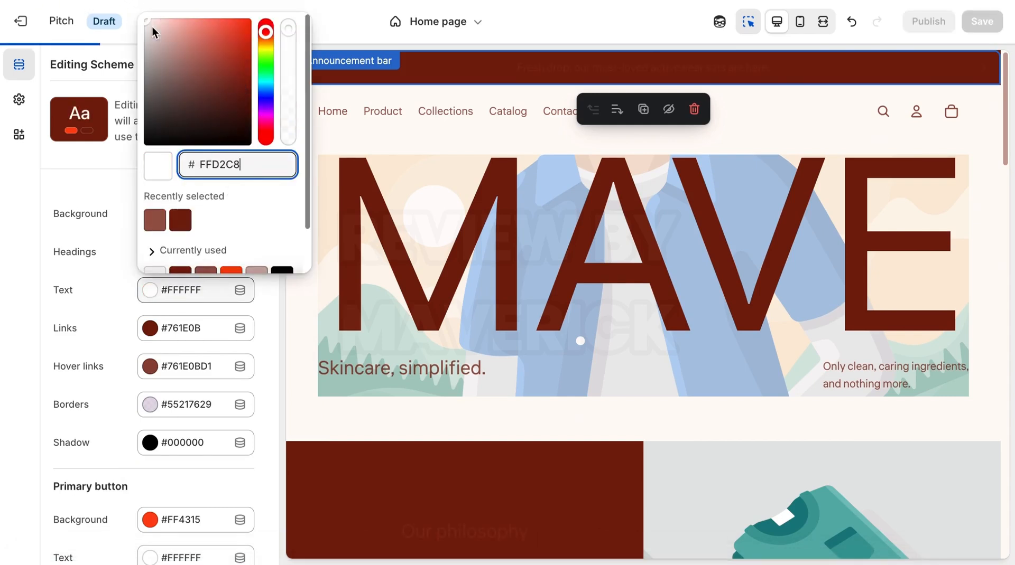
click(166, 299)
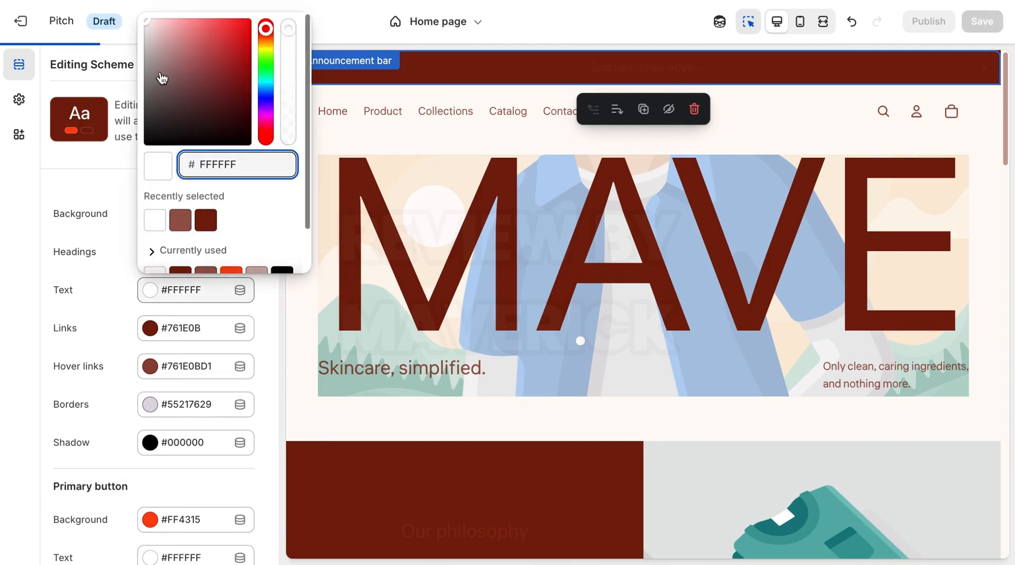
click(155, 220)
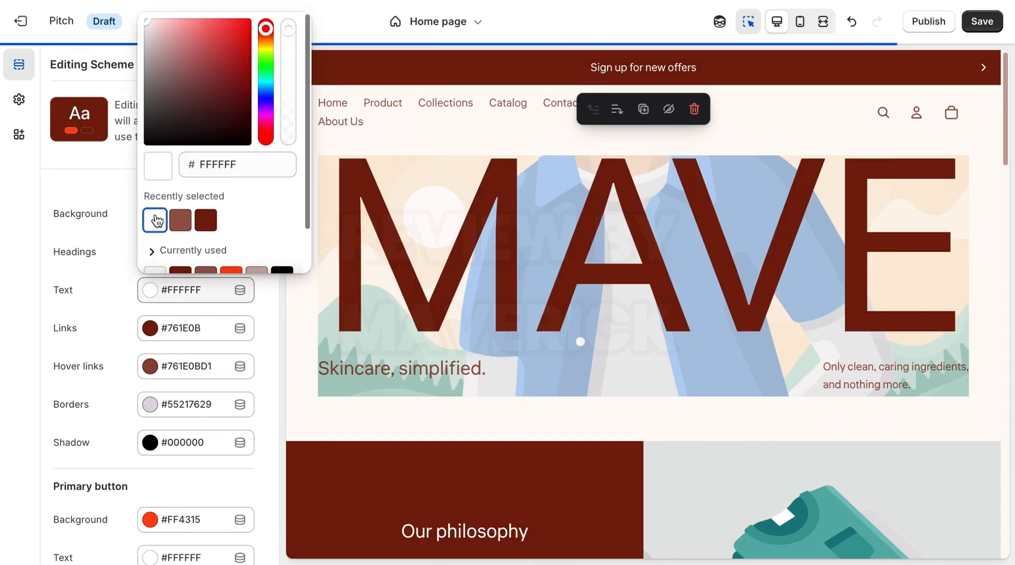
click(36, 200)
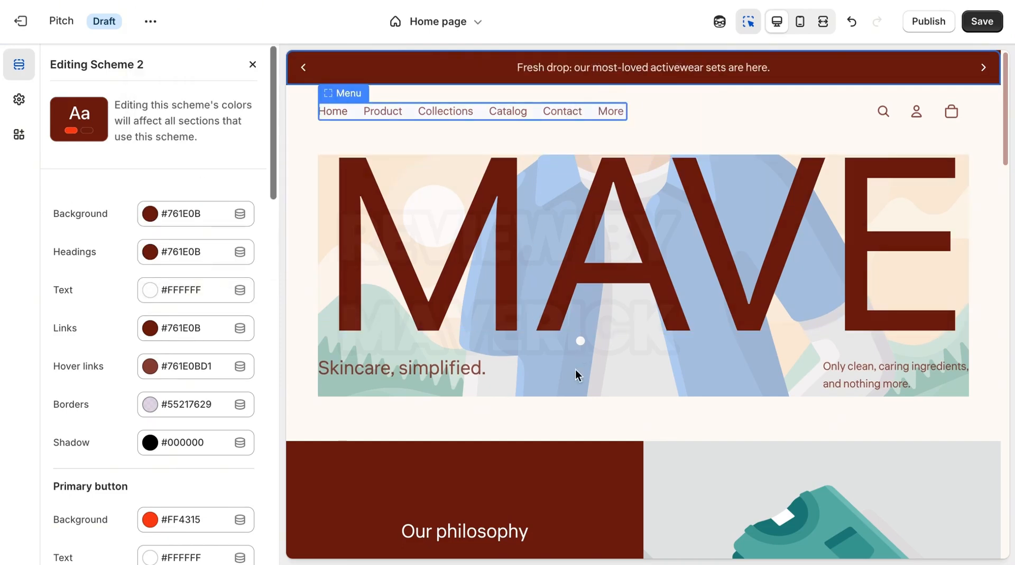
scroll(1004, 152, down, 12)
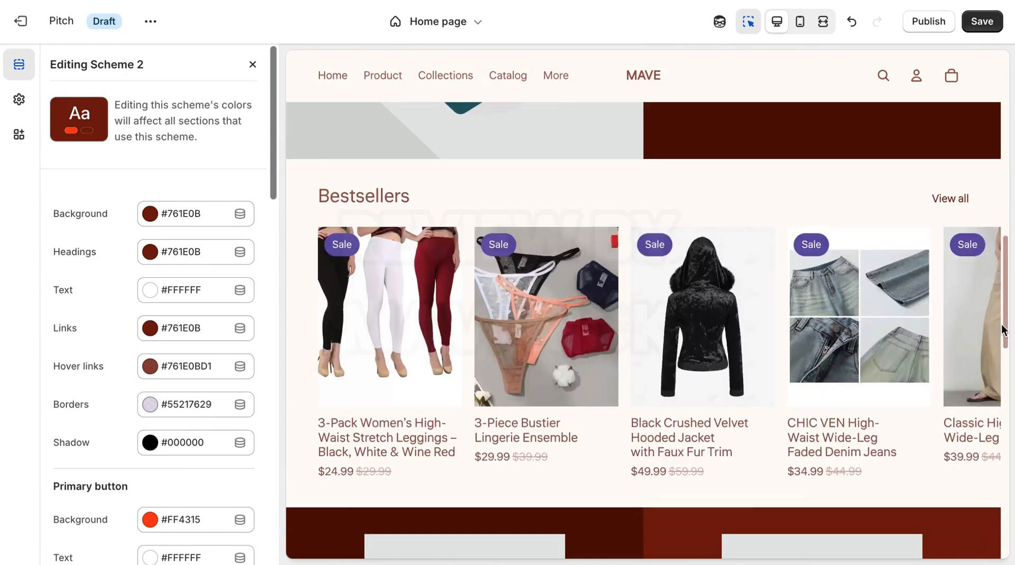
scroll(1001, 149, up, 10)
scroll(1000, 148, up, 2)
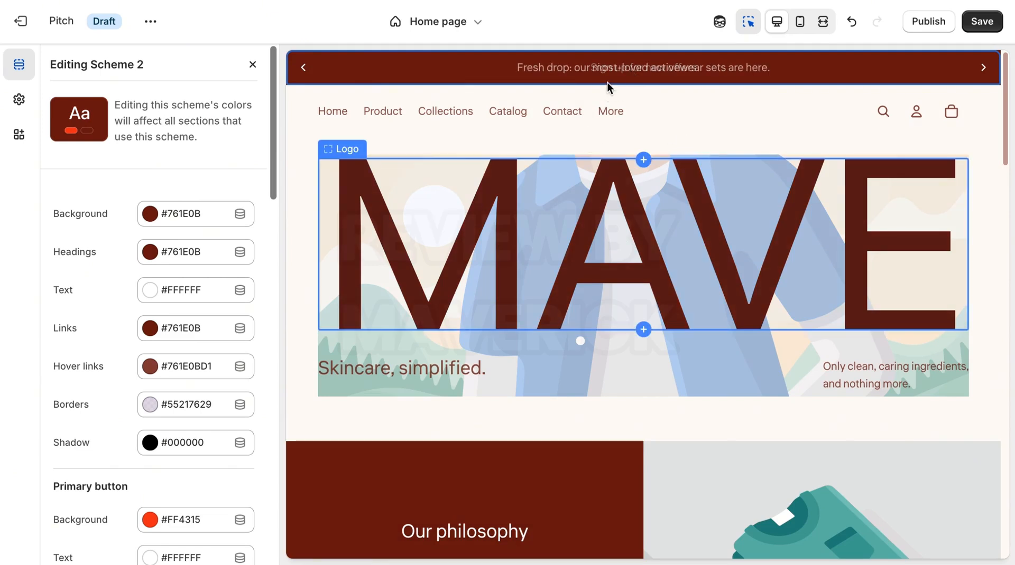
mouse_move(600, 56)
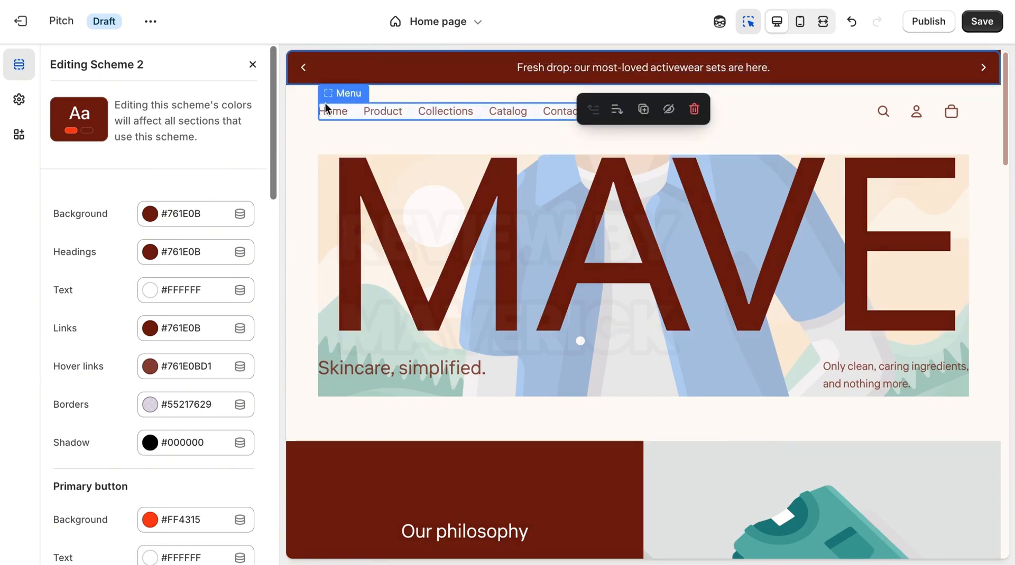
click(252, 64)
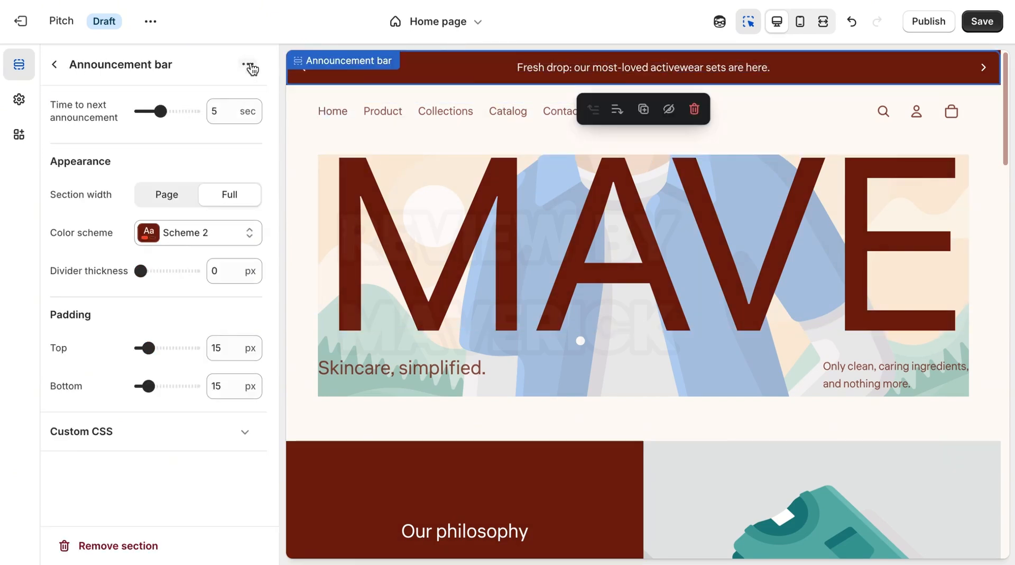
Step: Try 8 seconds as the announcement bar's time to next announcement, restore it to 5 seconds, and return to the section list
click(54, 64)
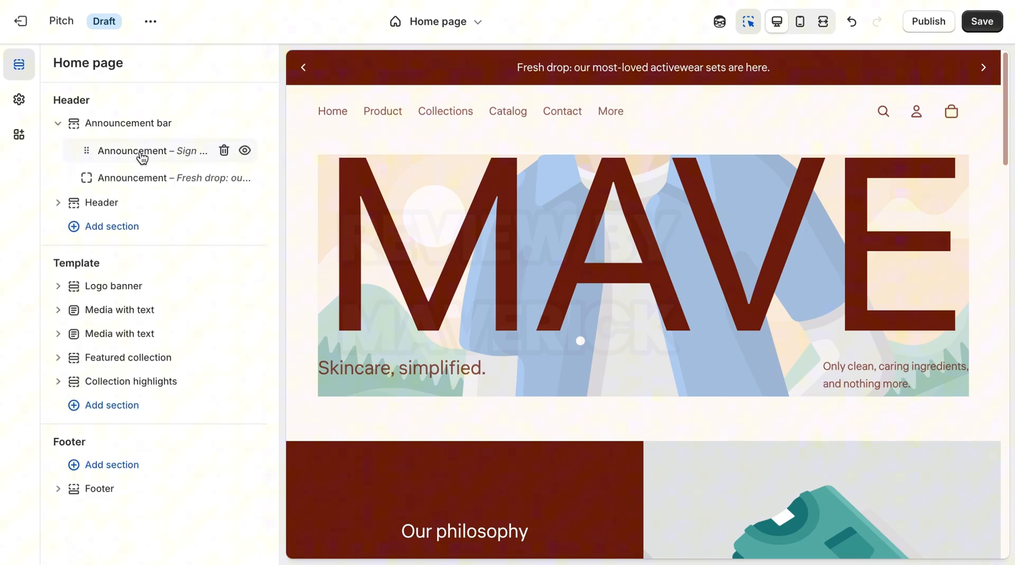
click(148, 124)
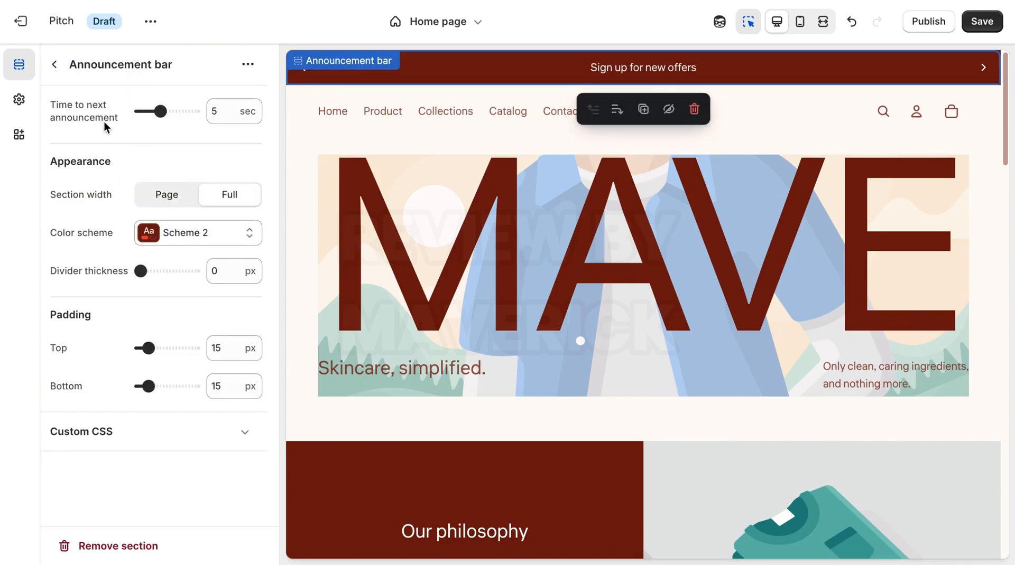
mouse_move(161, 112)
mouse_down()
mouse_move(181, 112)
mouse_move(161, 113)
mouse_up()
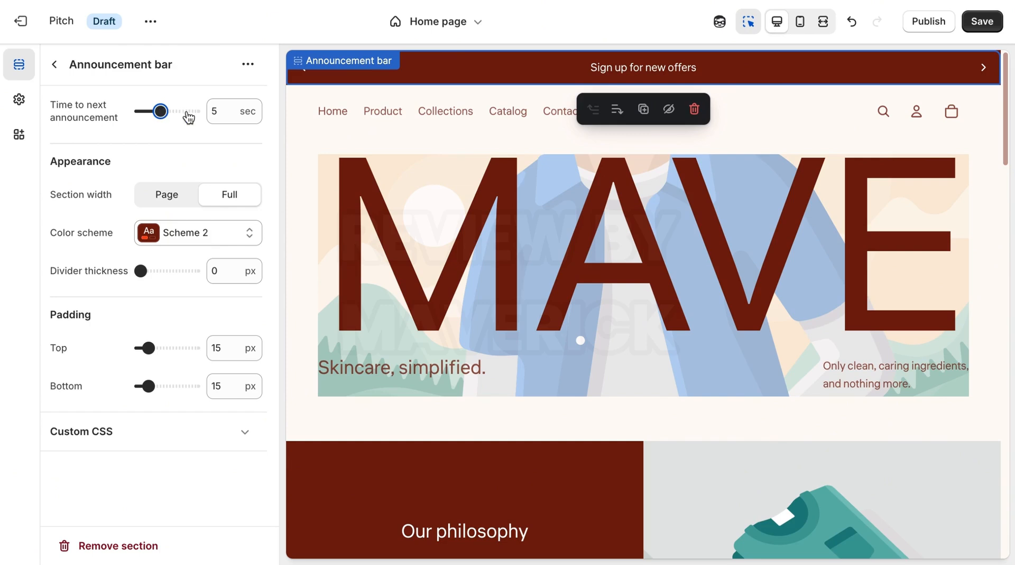
click(181, 112)
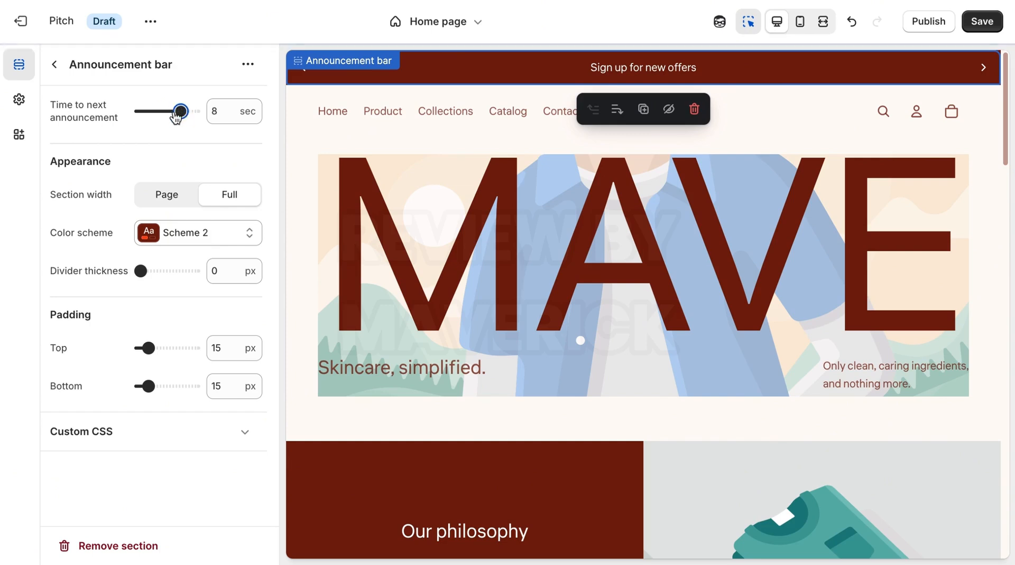
drag(177, 112, 159, 110)
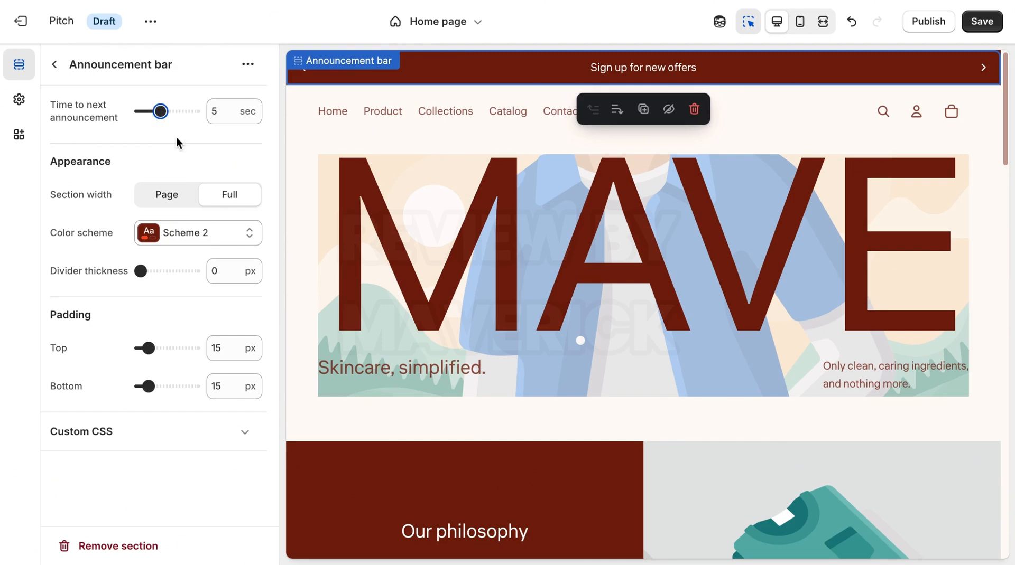
click(54, 64)
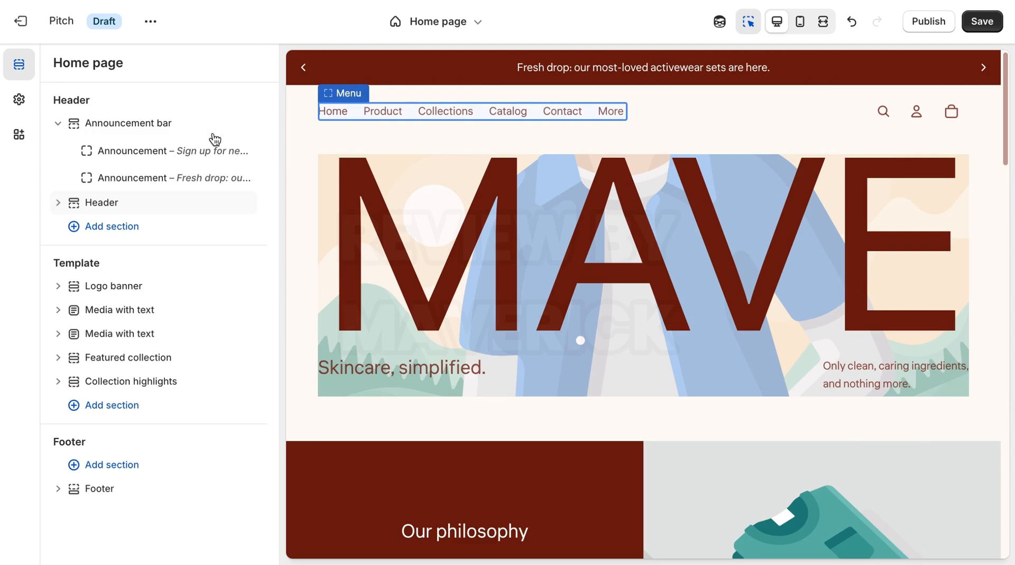
Step: View the Header section's settings, and open the logo and favicon options in the theme settings
click(143, 205)
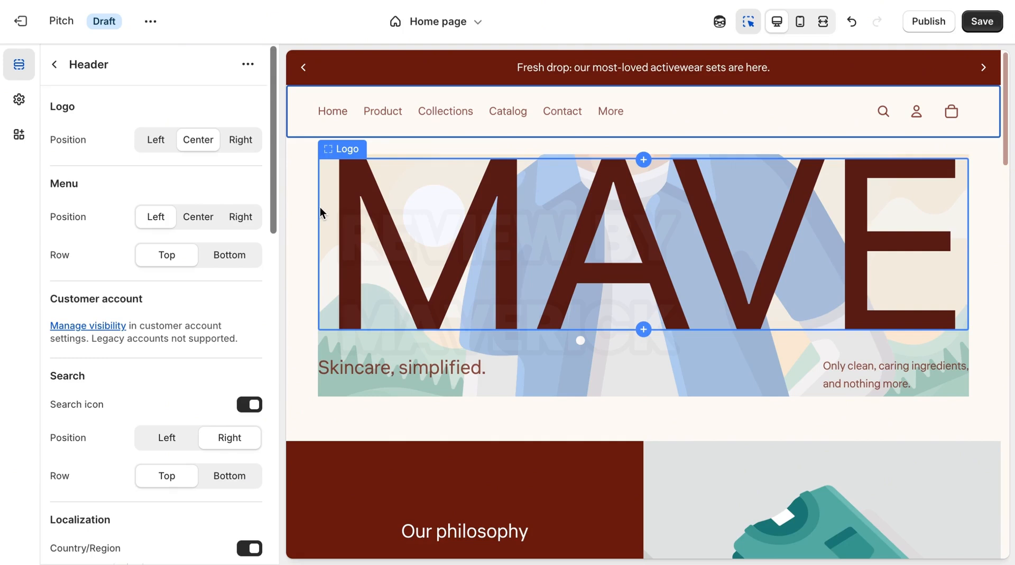
click(19, 106)
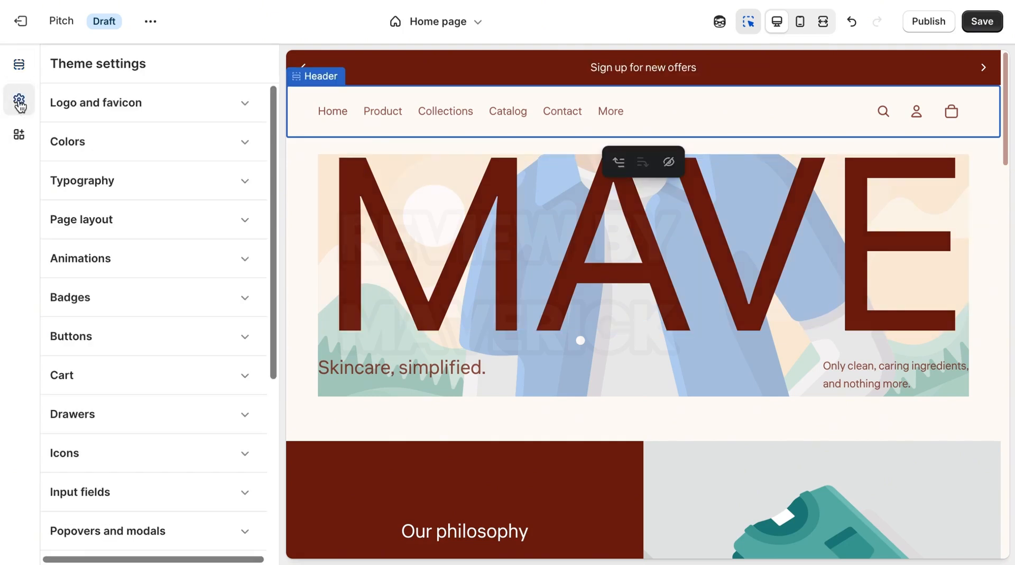
click(185, 104)
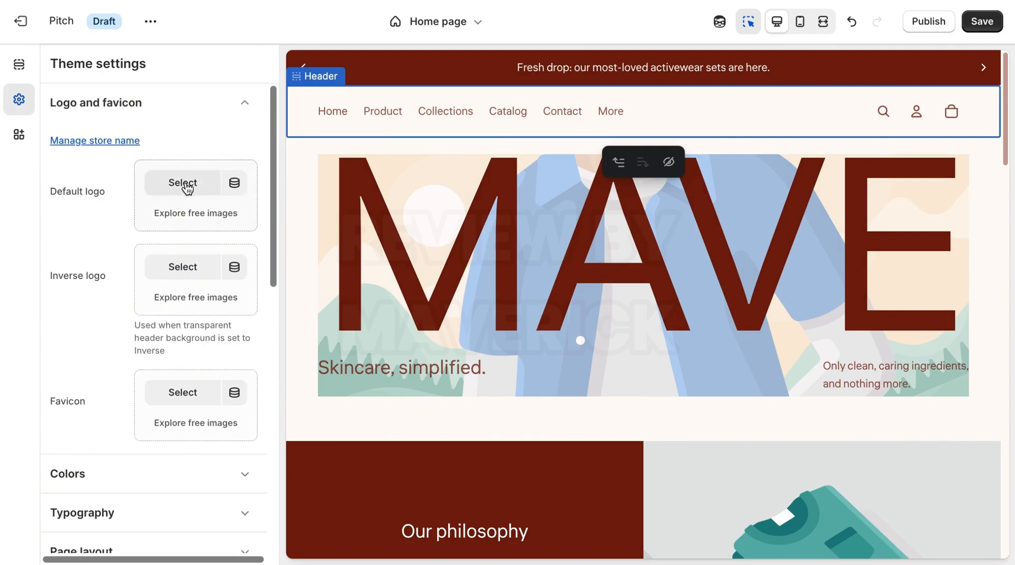
Step: Switch to ChatGPT and submit the prompt "generate a nice logo"
click(516, 1)
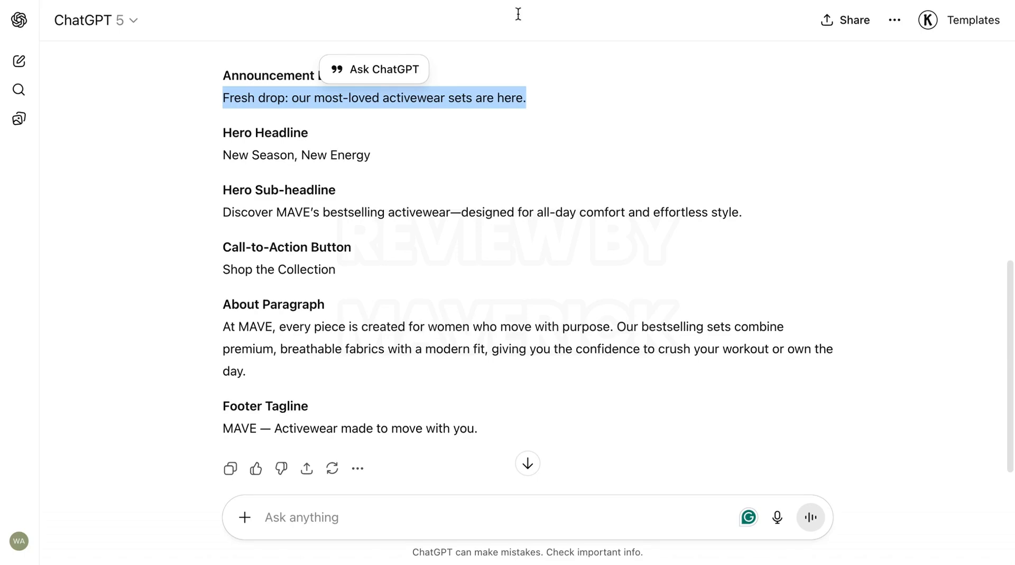
click(468, 526)
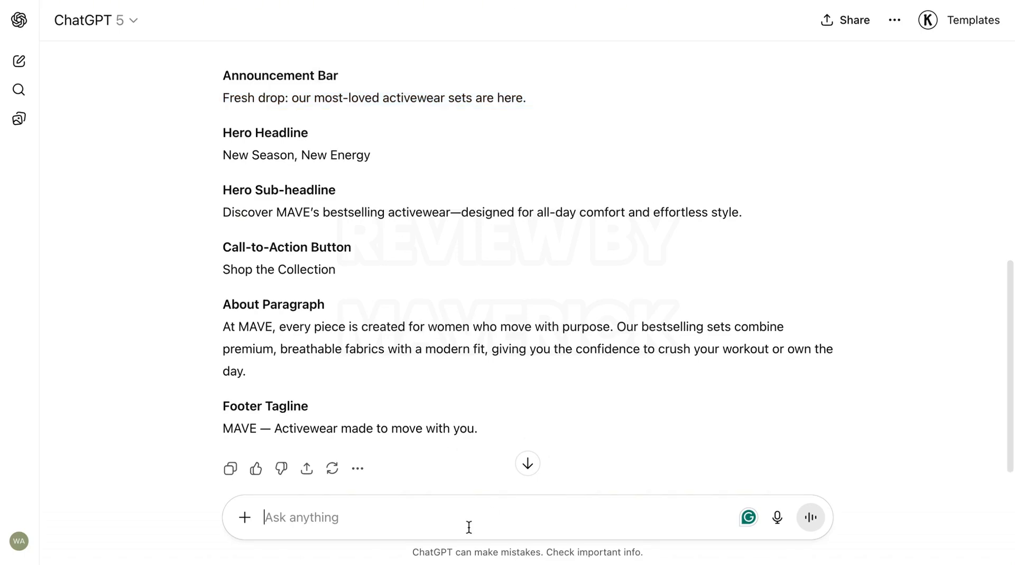
text(generate a nice logo)
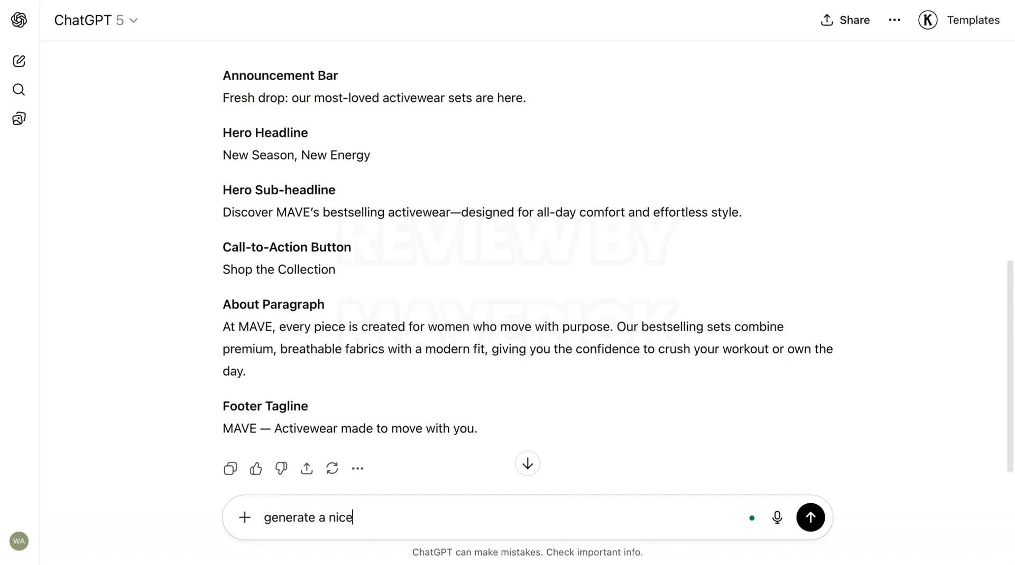
click(811, 518)
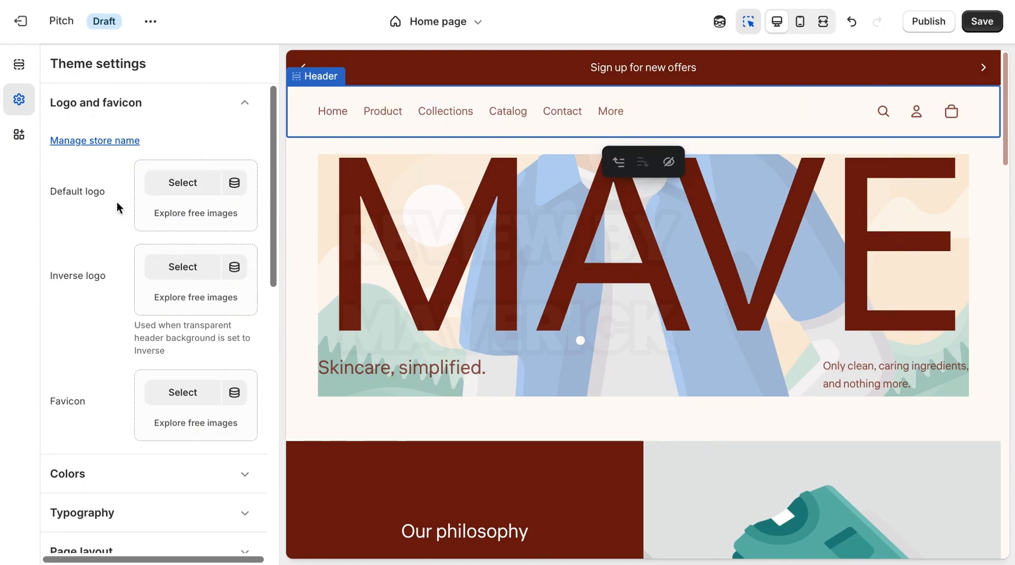
Step: Back in the Shopify editor, set the default logo to the MAVE FASHION PNG and check it on the home page preview
click(177, 180)
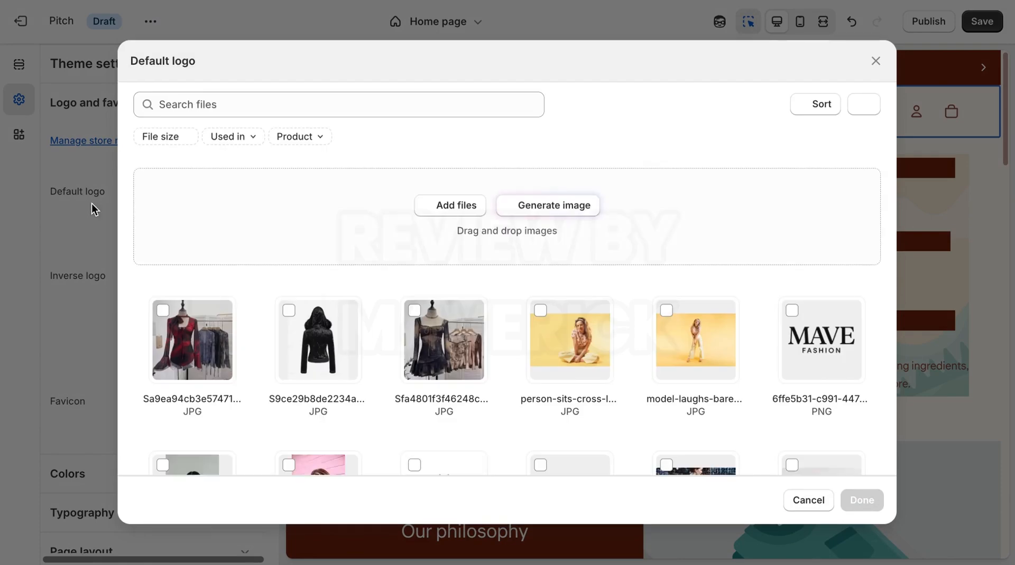
click(790, 316)
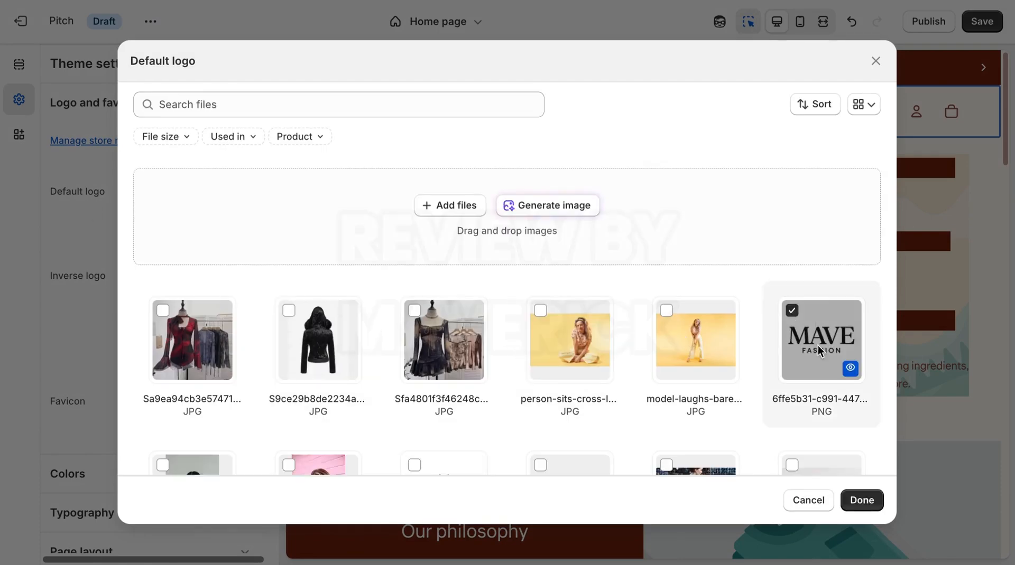
click(861, 500)
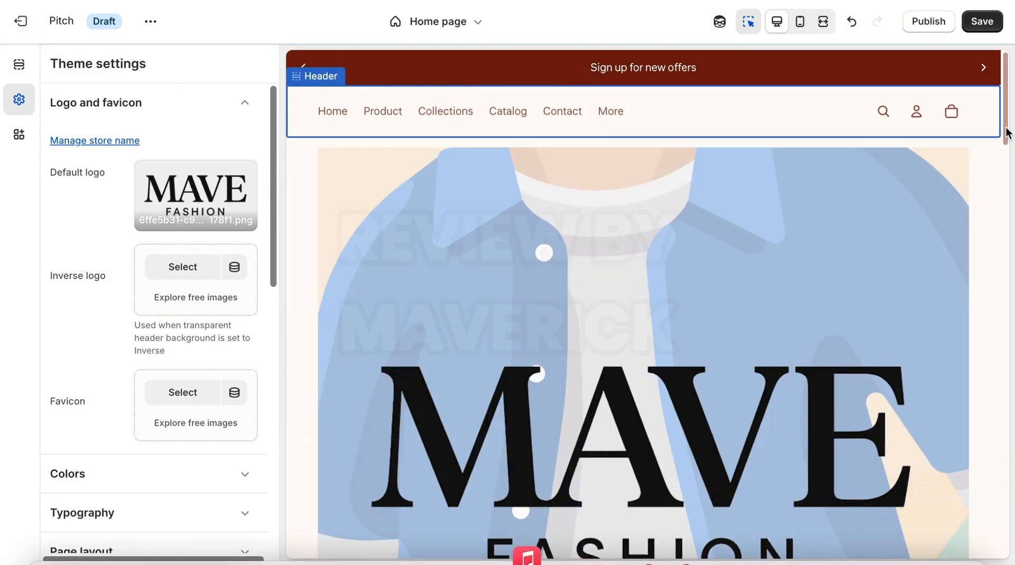
scroll(1005, 174, down, 5)
scroll(1006, 180, down, 5)
scroll(1002, 169, up, 9)
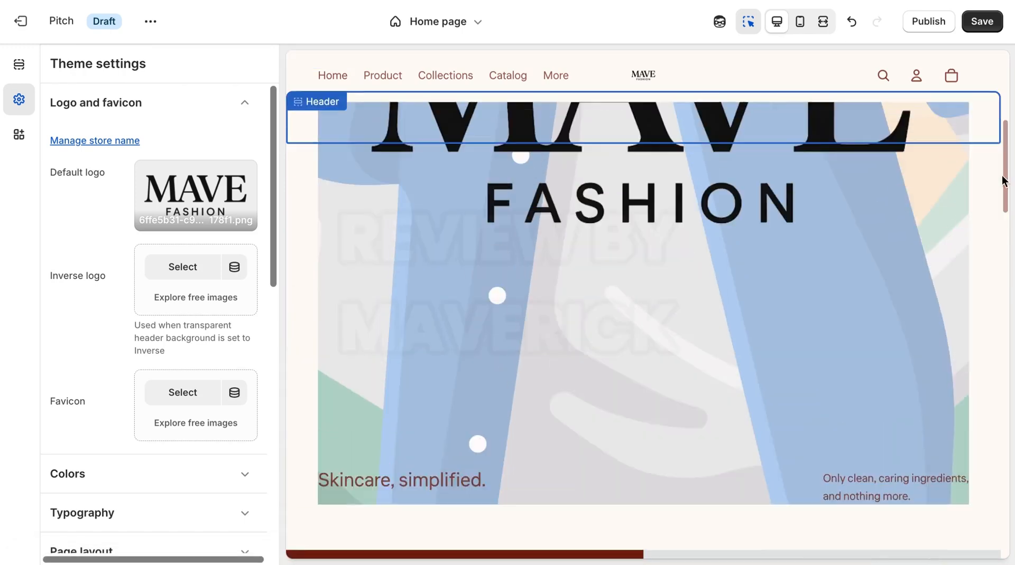
scroll(999, 164, down, 2)
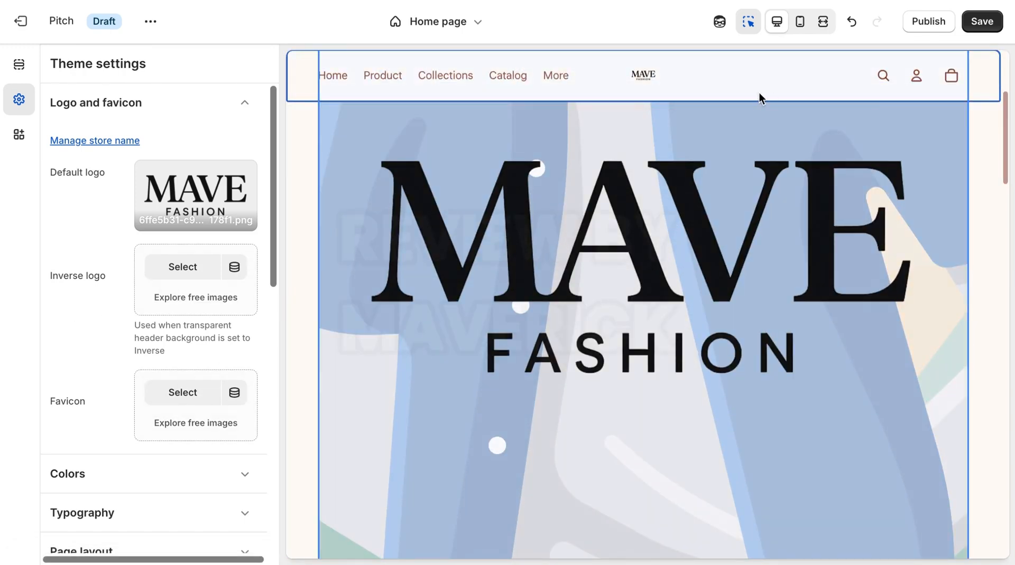
Step: Preview the home page with its logo in the mobile layout, and return to the desktop layout
click(802, 26)
drag(790, 155, 786, 98)
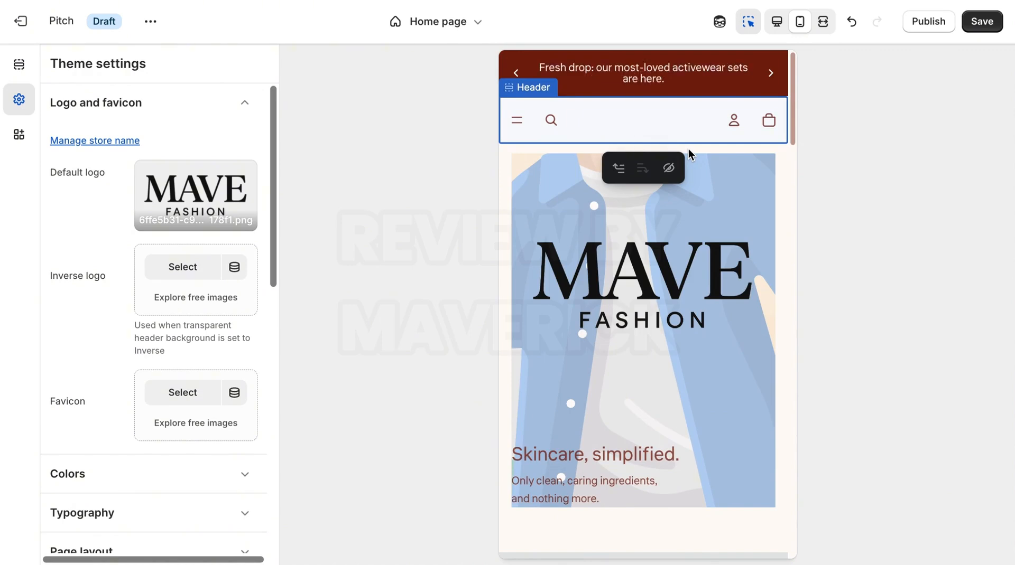
click(776, 24)
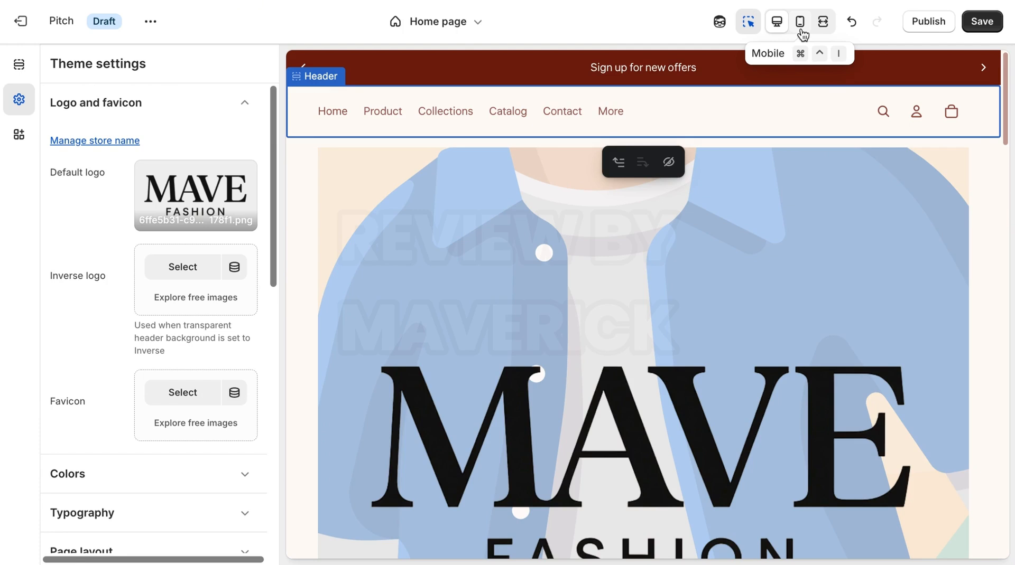
Step: Set the favicon to the Mave_3 PNG with the black woven emblem from the store's files
click(181, 394)
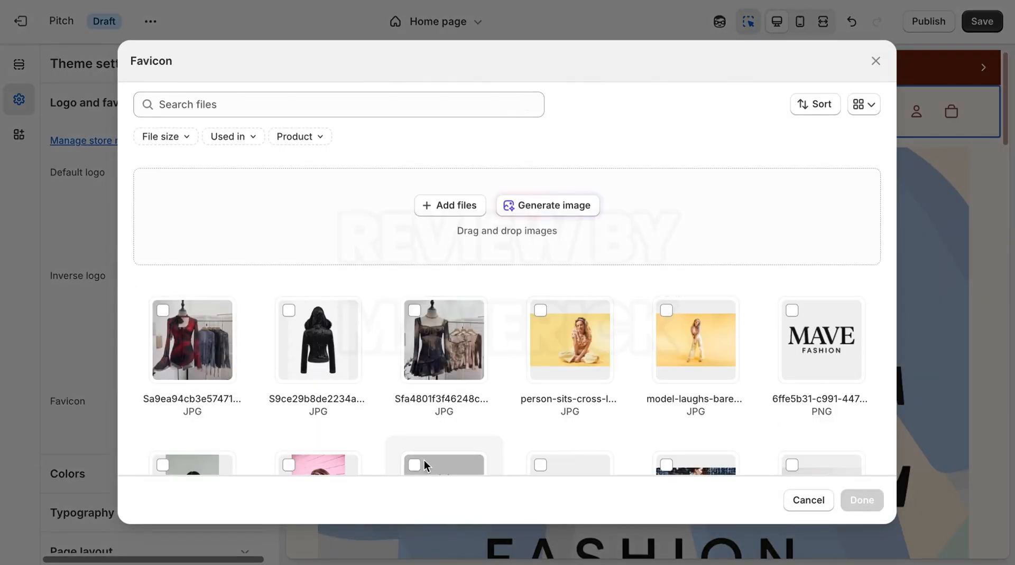
click(417, 464)
click(852, 501)
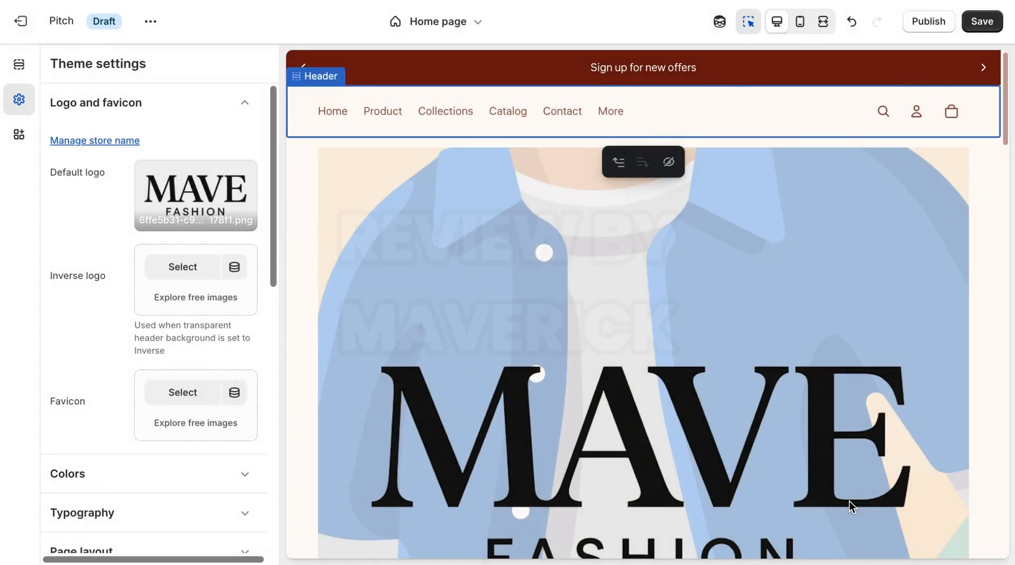
mouse_move(198, 432)
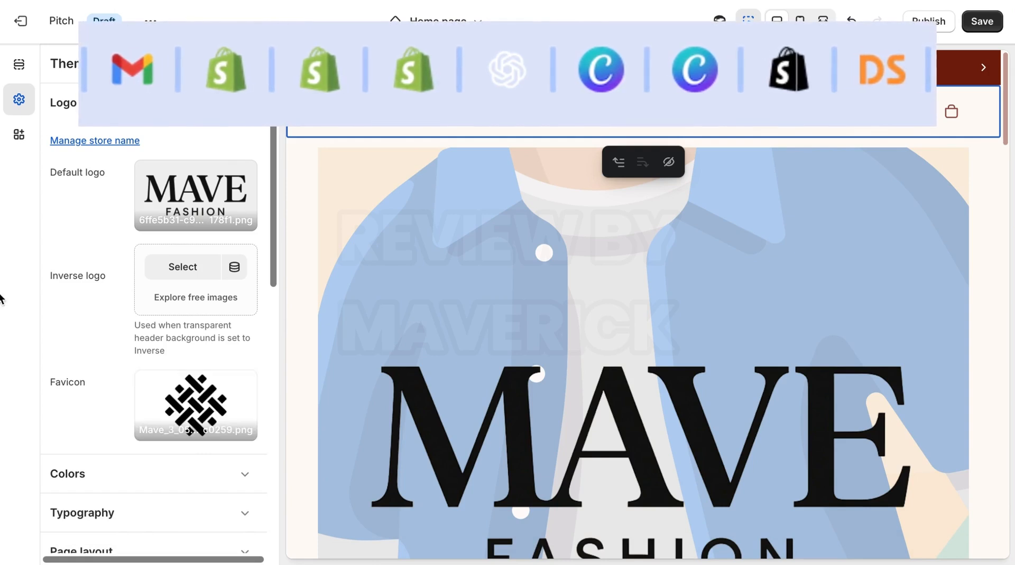
Step: Try the Header's logo position Right and menu position Center, restore them to Center and Left, and return to the section list
click(14, 68)
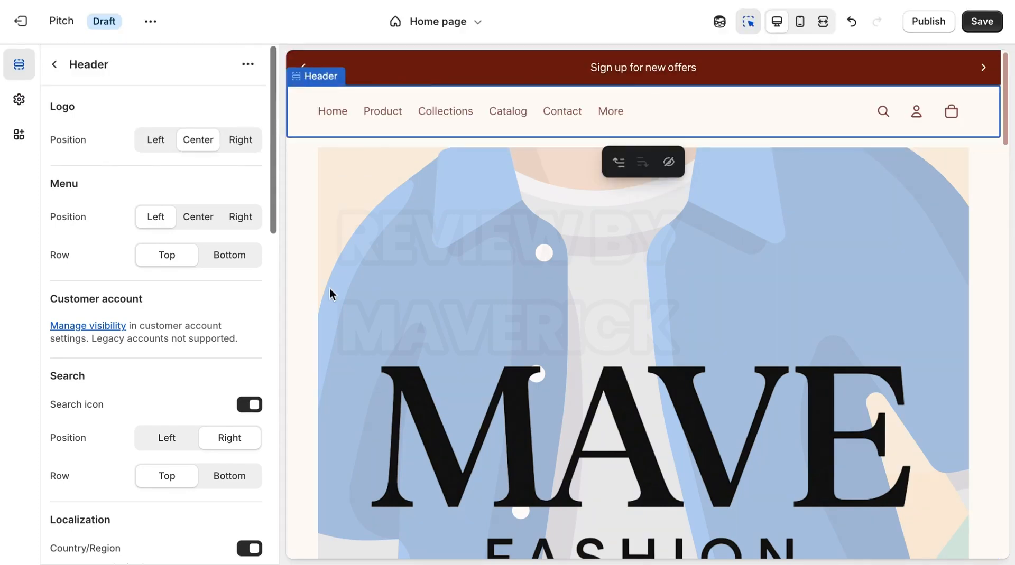
click(247, 144)
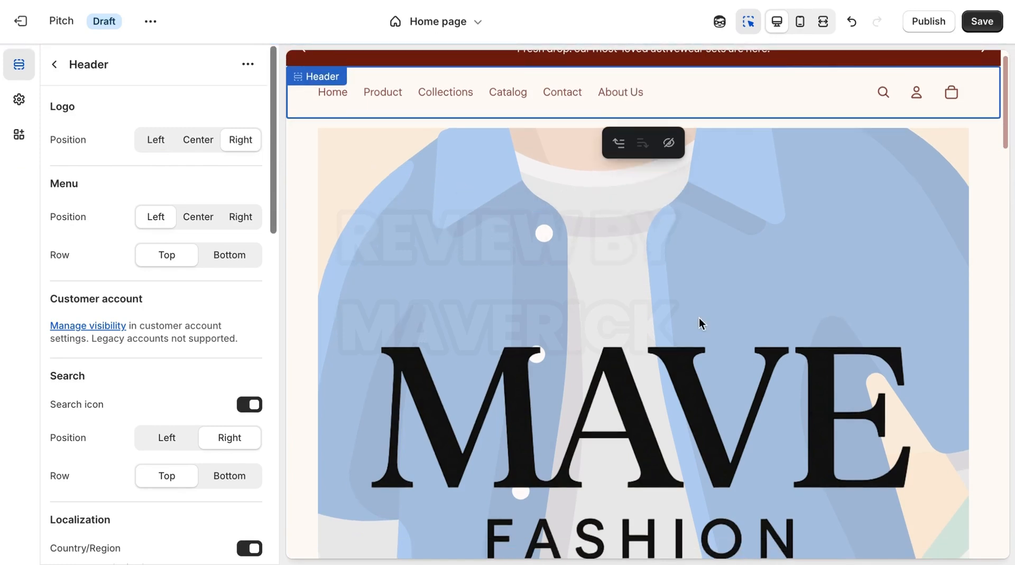
click(196, 147)
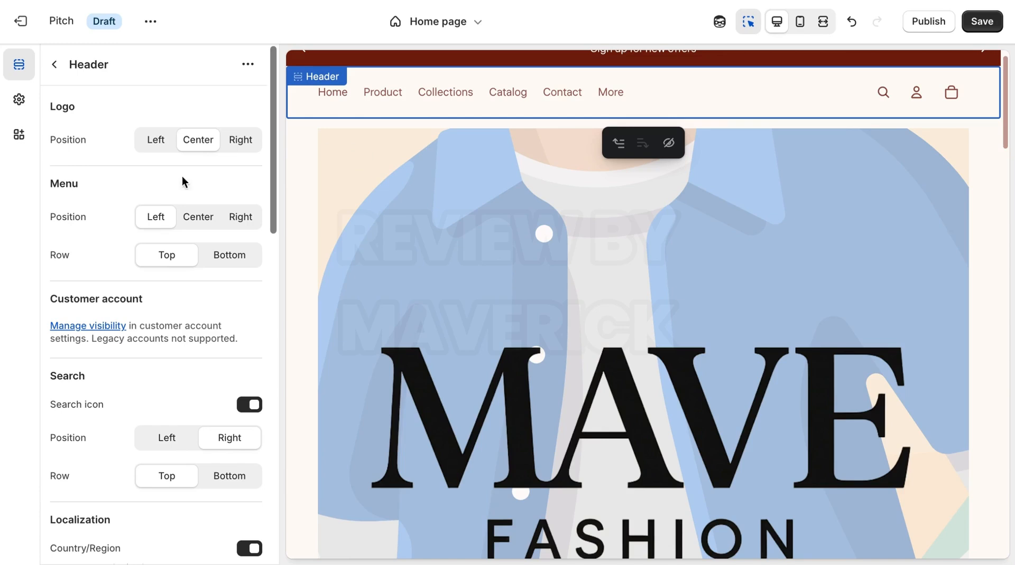
click(195, 220)
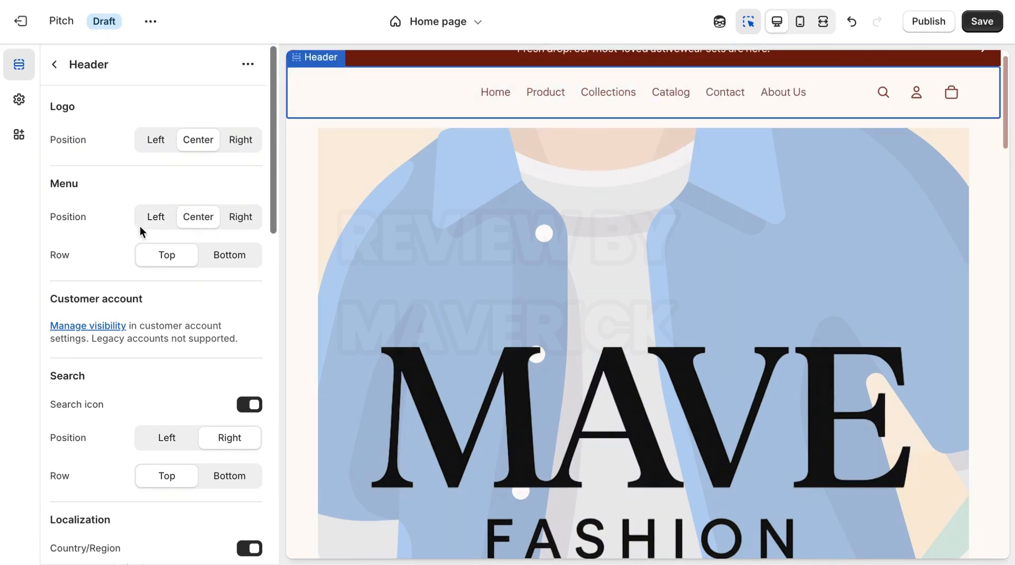
click(154, 219)
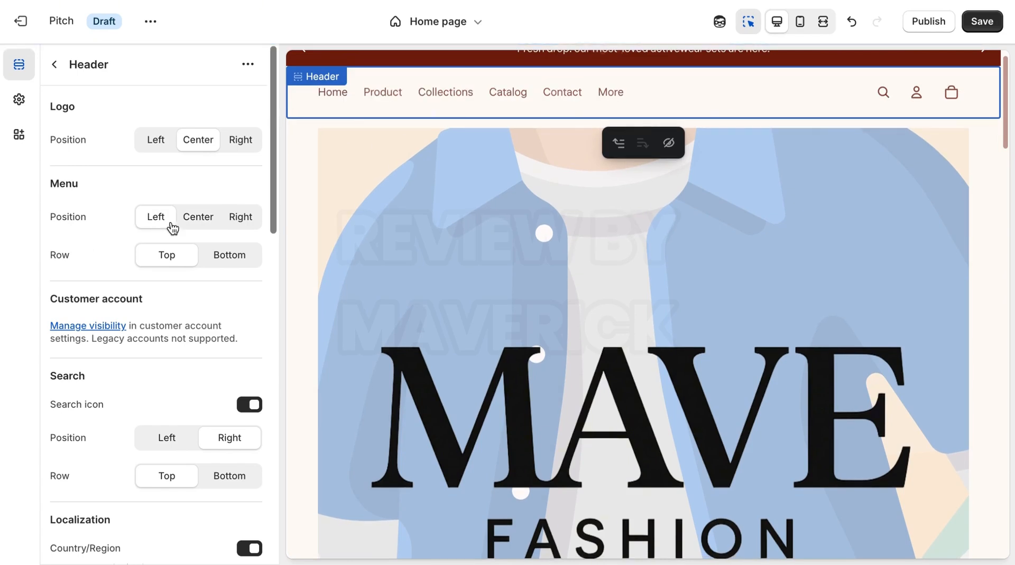
drag(273, 208, 157, 97)
click(56, 65)
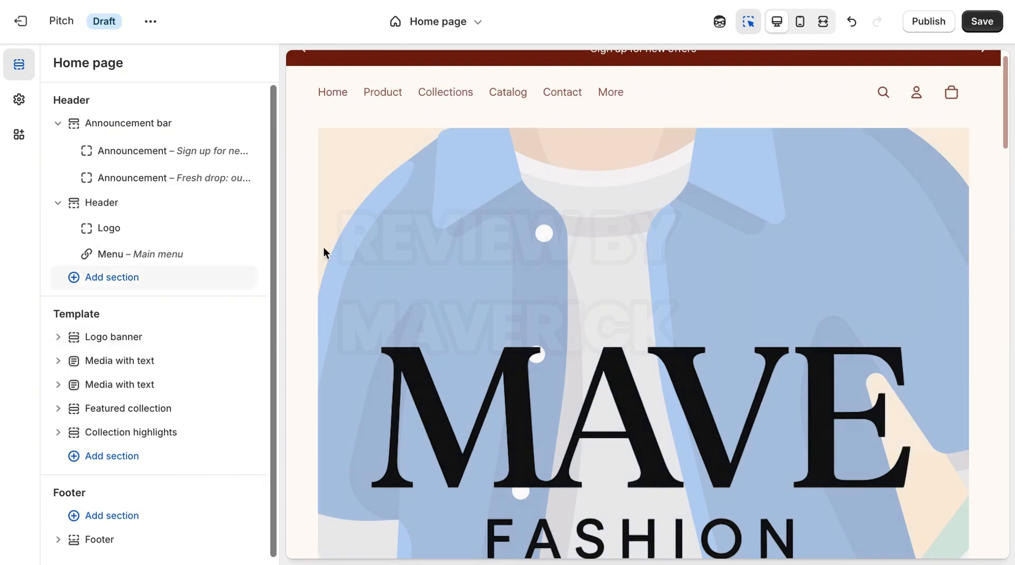
Step: View the Logo banner section's settings and its logo block, and save the theme changes
click(118, 342)
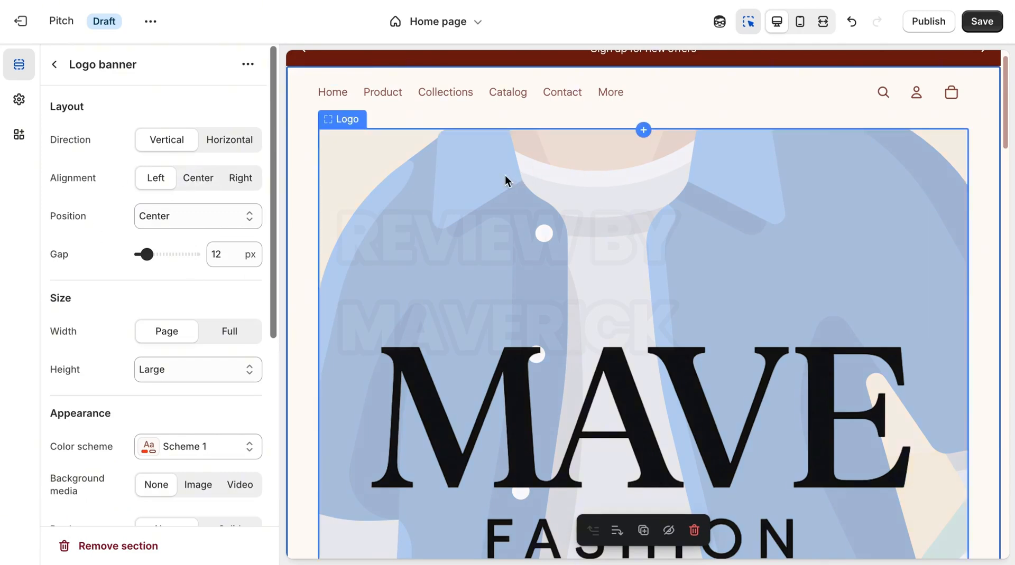
click(487, 162)
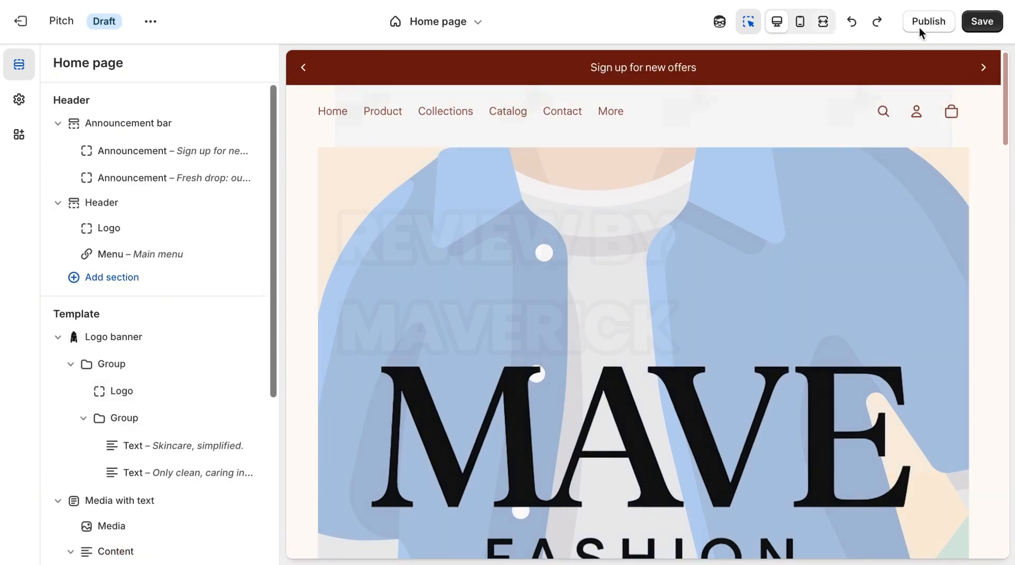
click(975, 24)
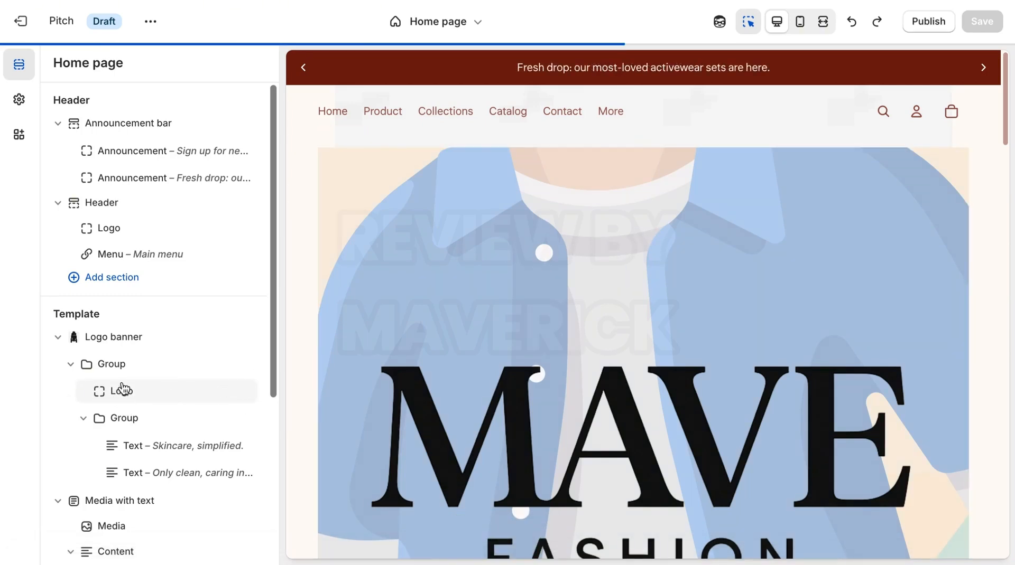
Step: Link the Logo banner's outer Group block to All products
click(118, 365)
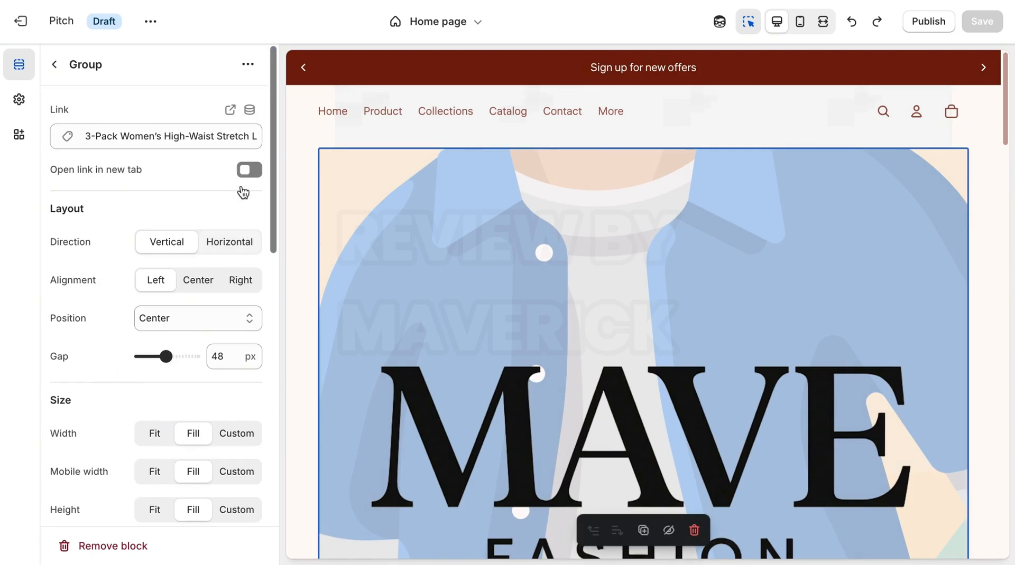
click(208, 139)
click(157, 168)
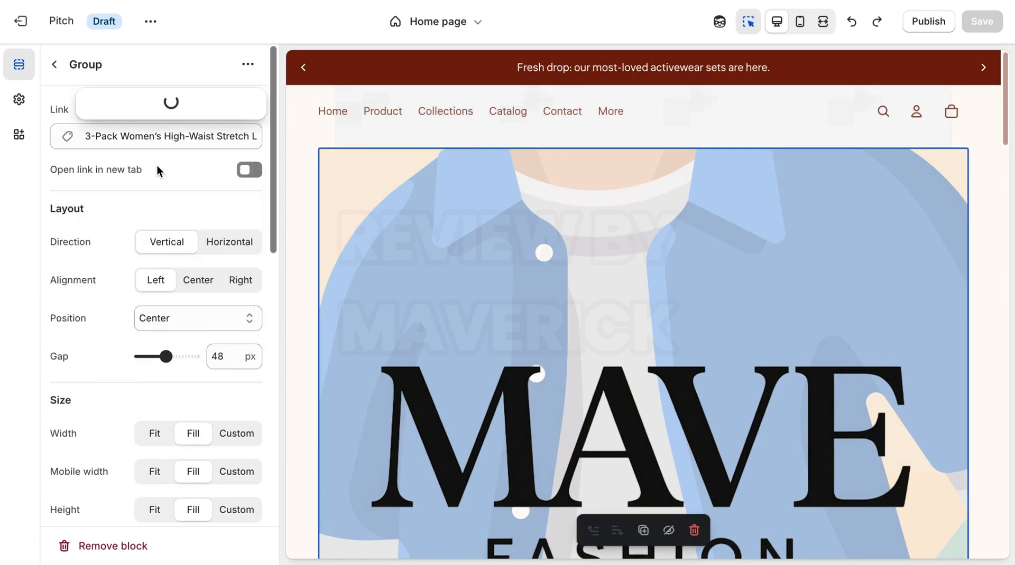
click(148, 200)
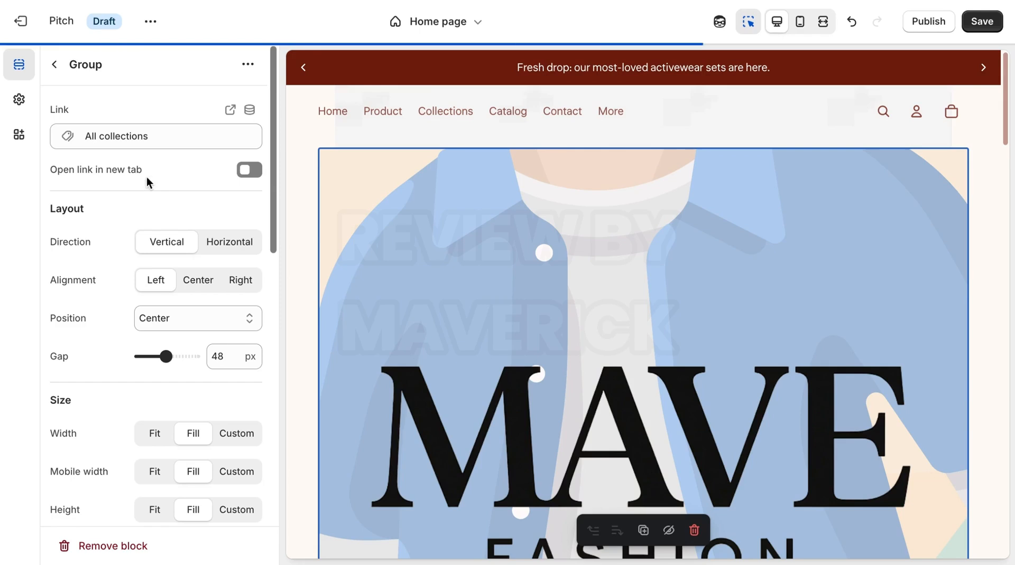
click(140, 138)
click(144, 201)
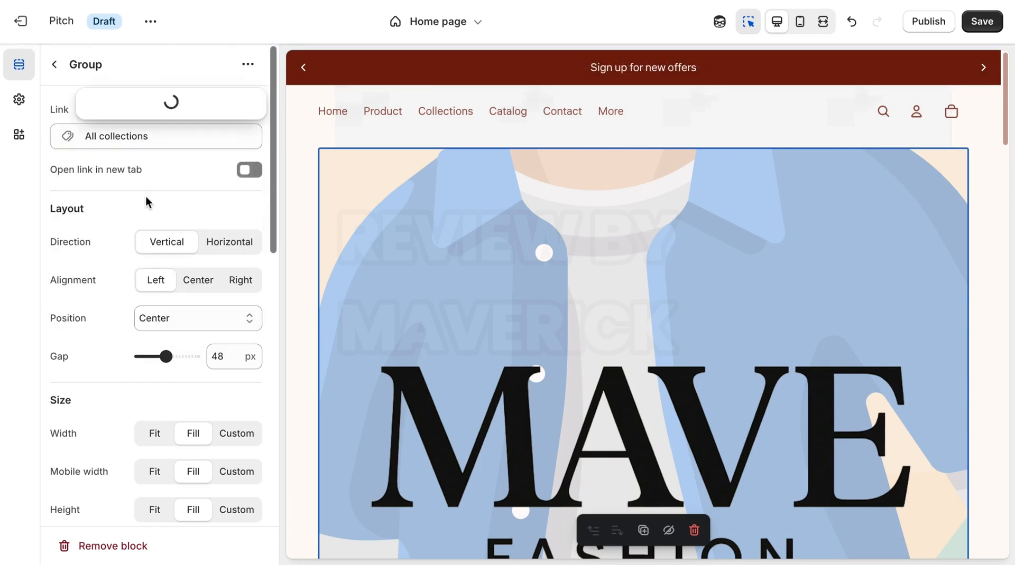
click(148, 201)
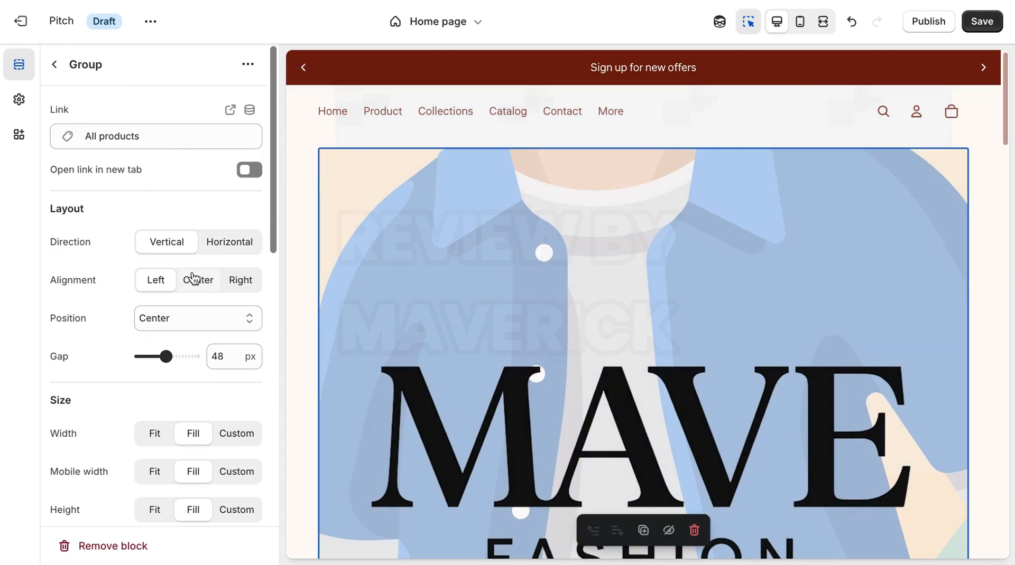
Step: Set the group's background image to the black hooded jacket JPG and check the banner in the preview
drag(272, 230, 290, 397)
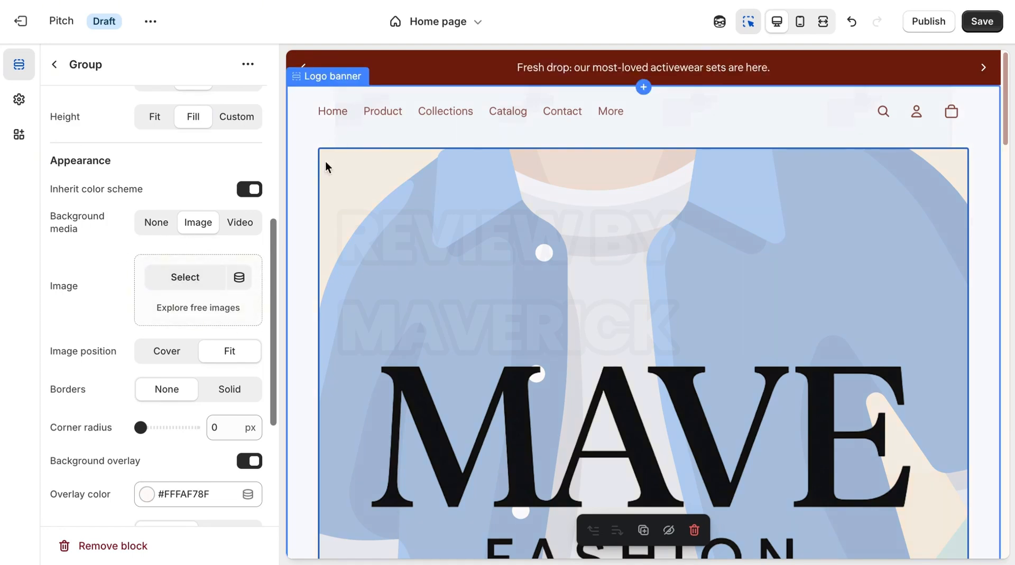
click(200, 284)
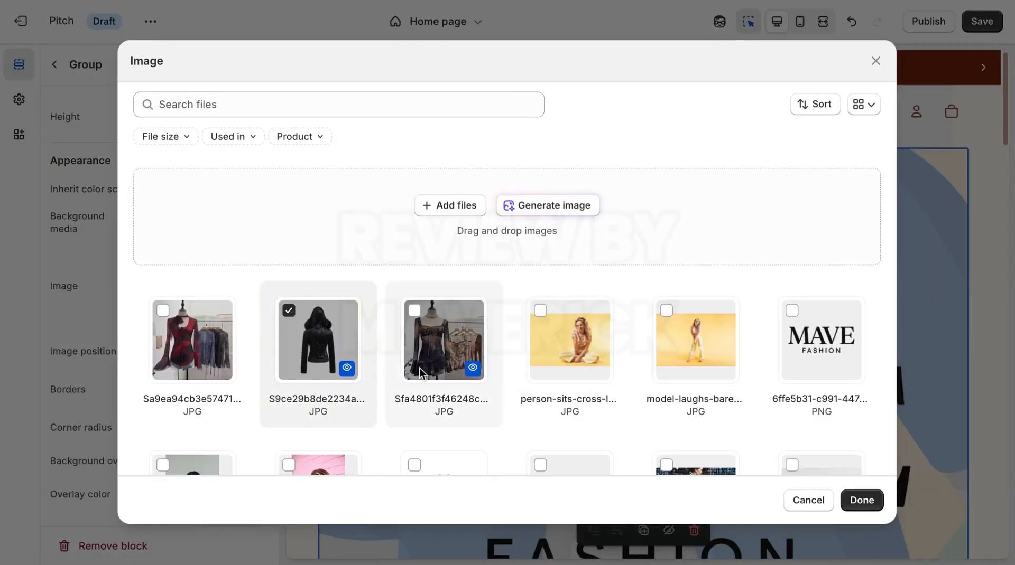
click(870, 499)
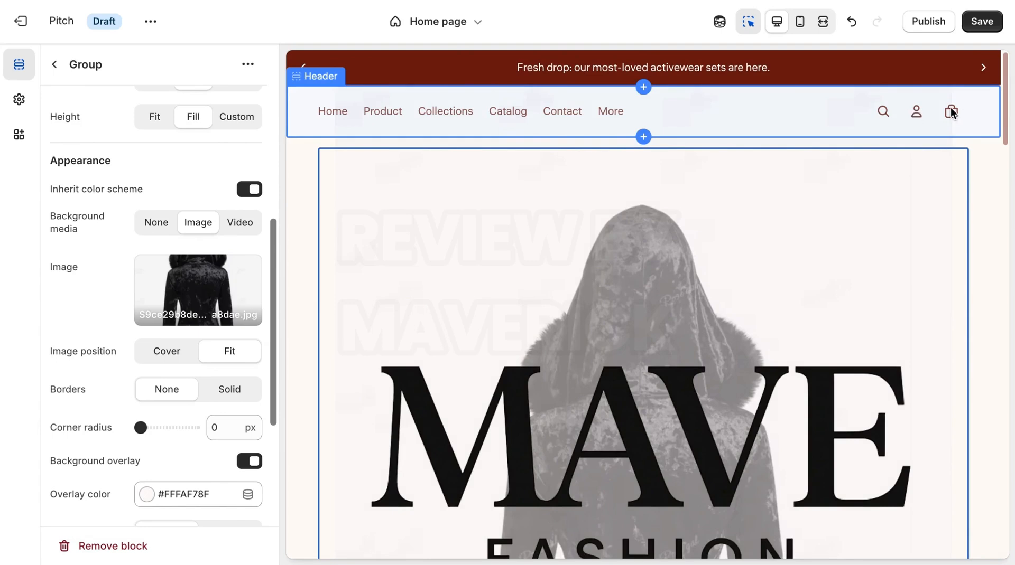
drag(1007, 132, 990, 234)
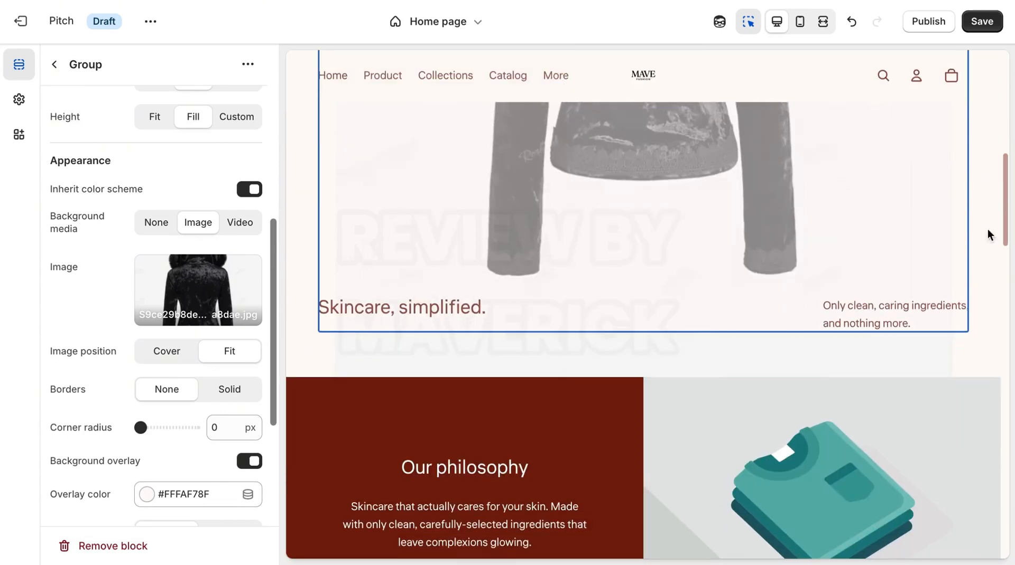
Step: Open the Logo banner's "Skincare, simplified." text block and copy its whole text
click(410, 307)
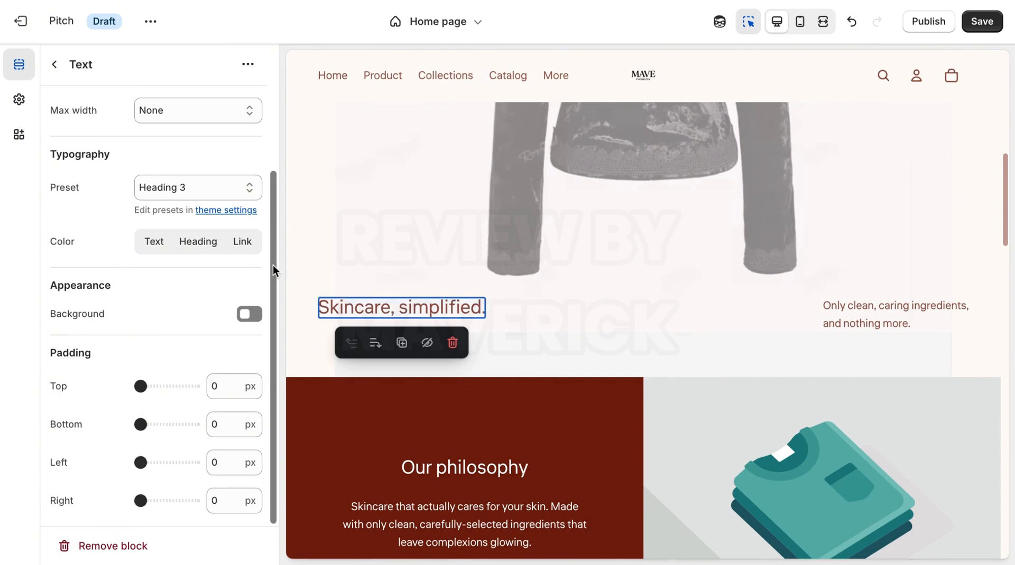
click(54, 64)
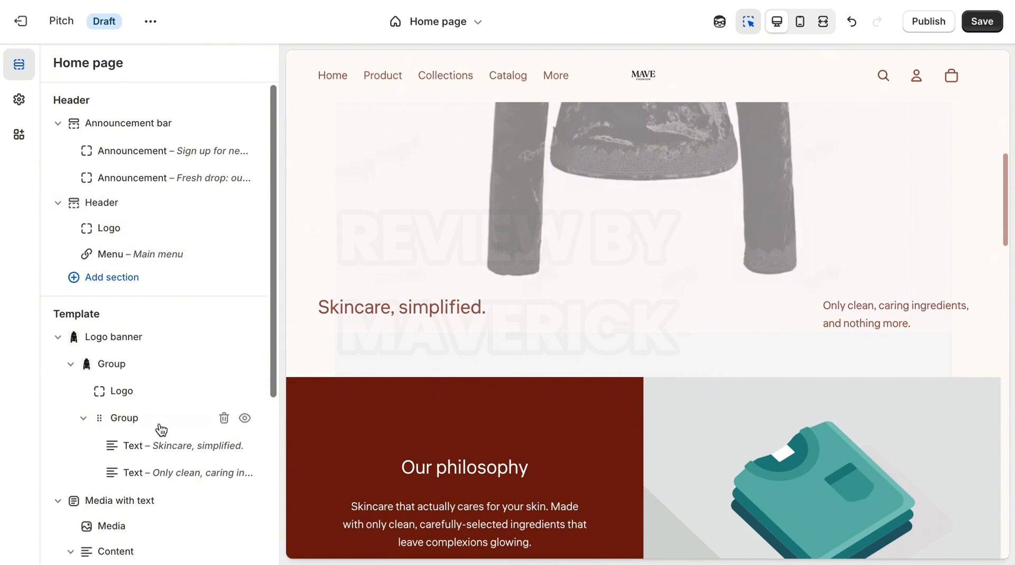
click(170, 453)
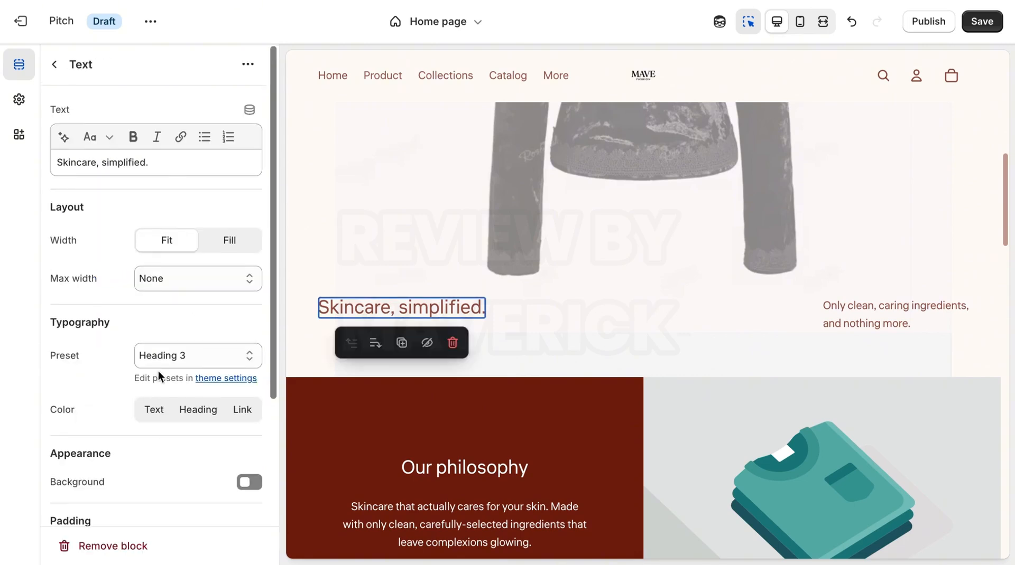
key(Escape)
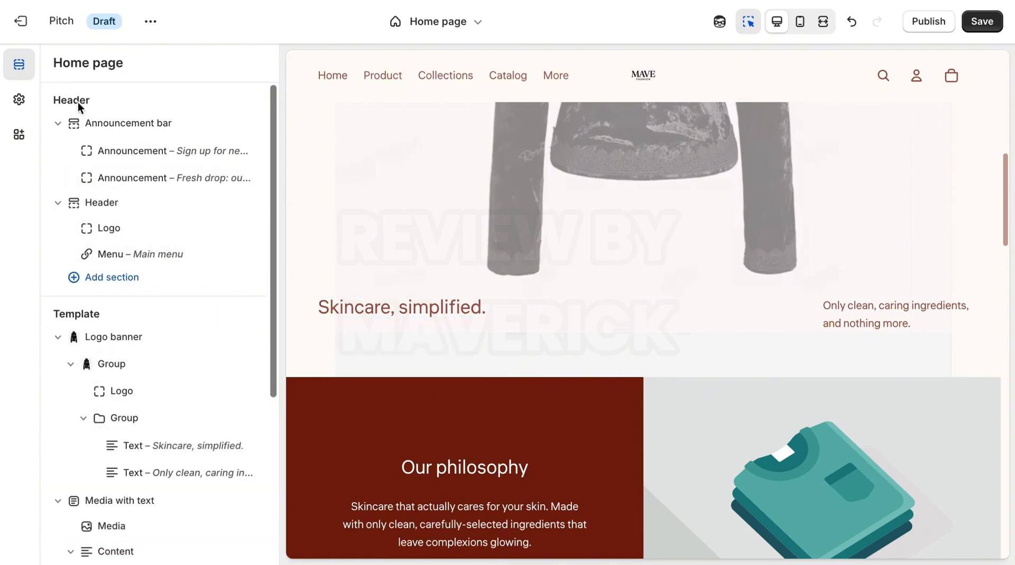
click(130, 448)
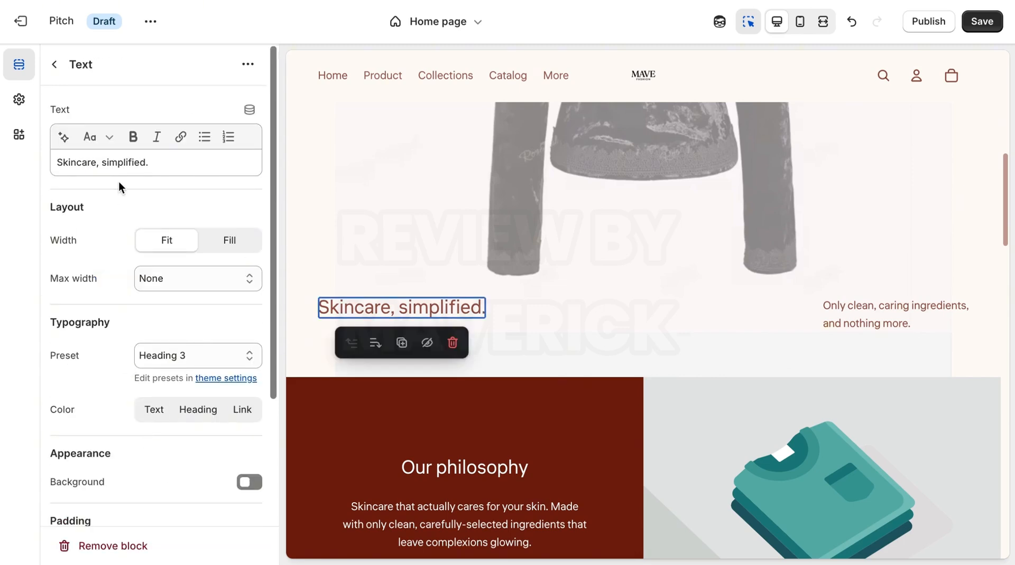
double_click(121, 162)
triple_click(122, 162)
right_click(121, 162)
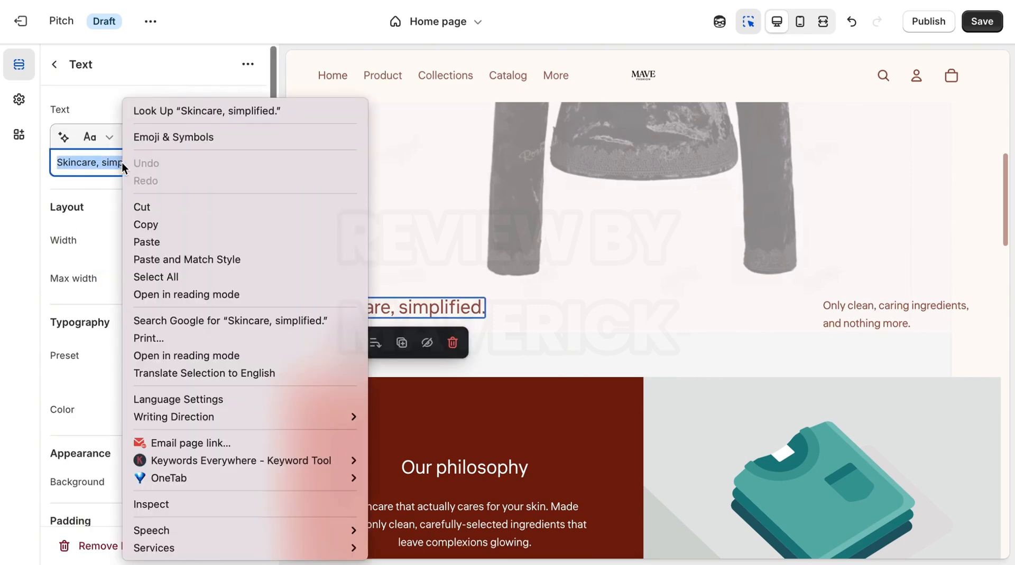
click(160, 224)
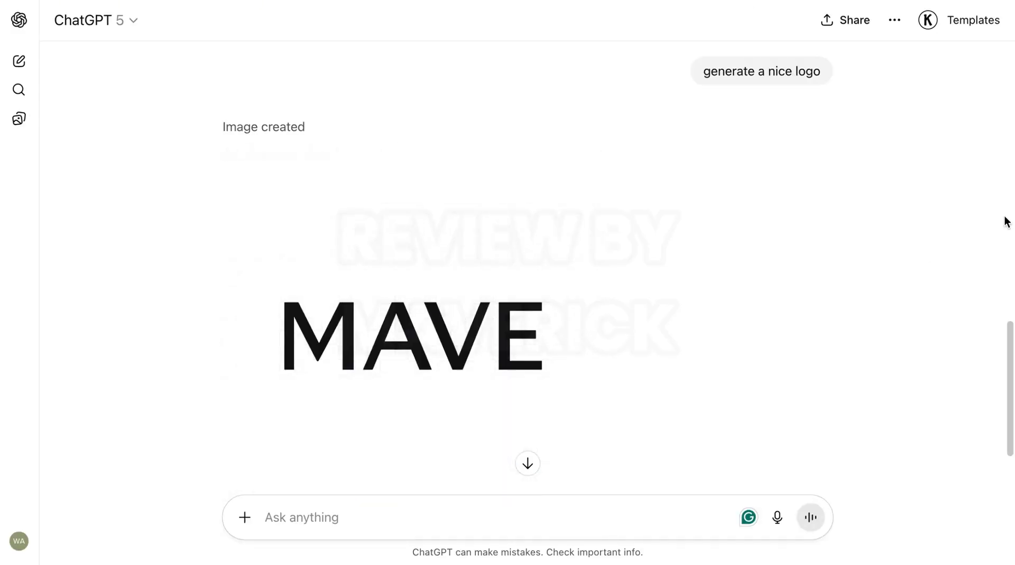
Step: Switch to ChatGPT and submit the copied text "Skincare, simplified." as a prompt
scroll(1008, 355, down, 3)
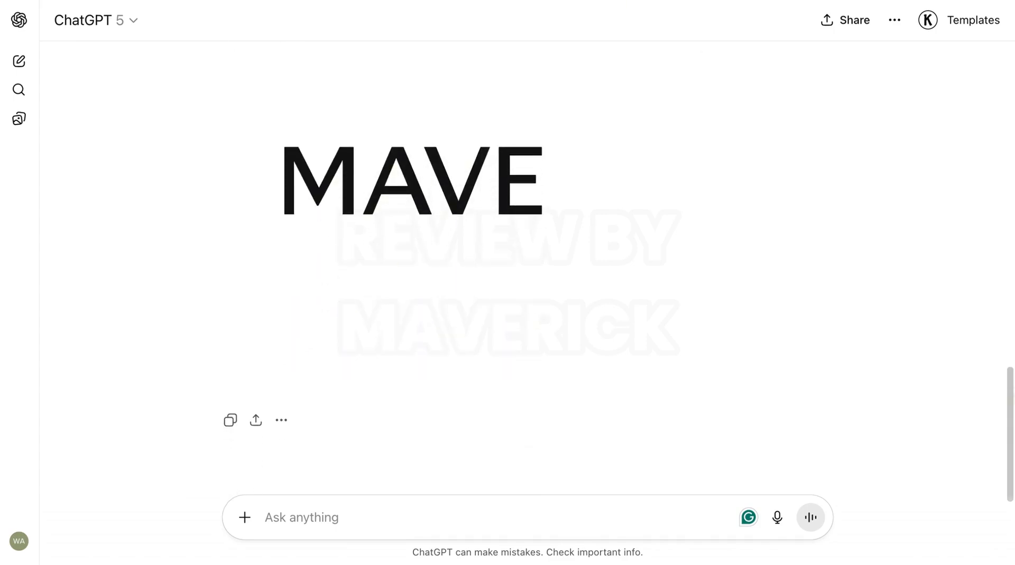
right_click(450, 518)
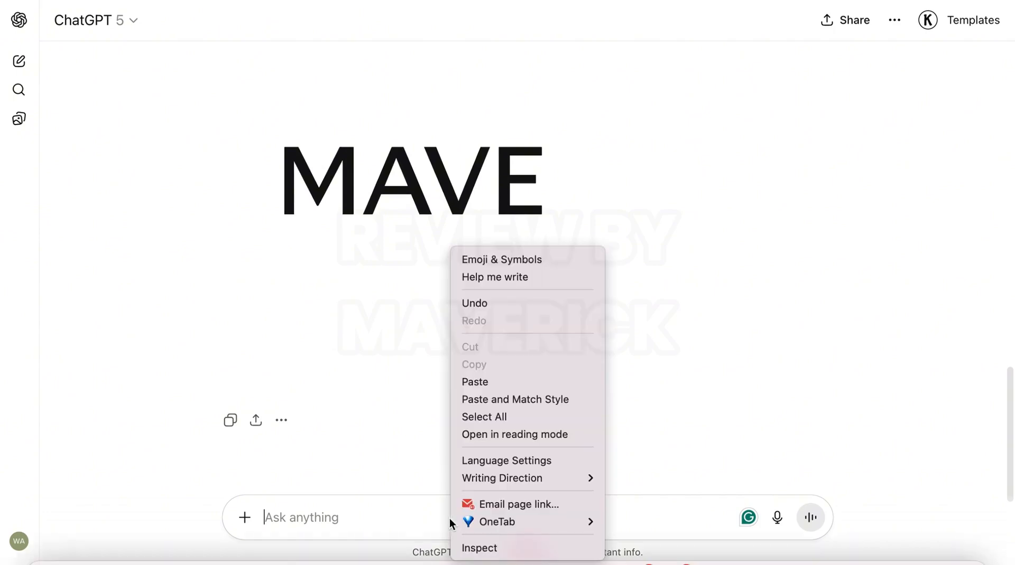
click(487, 379)
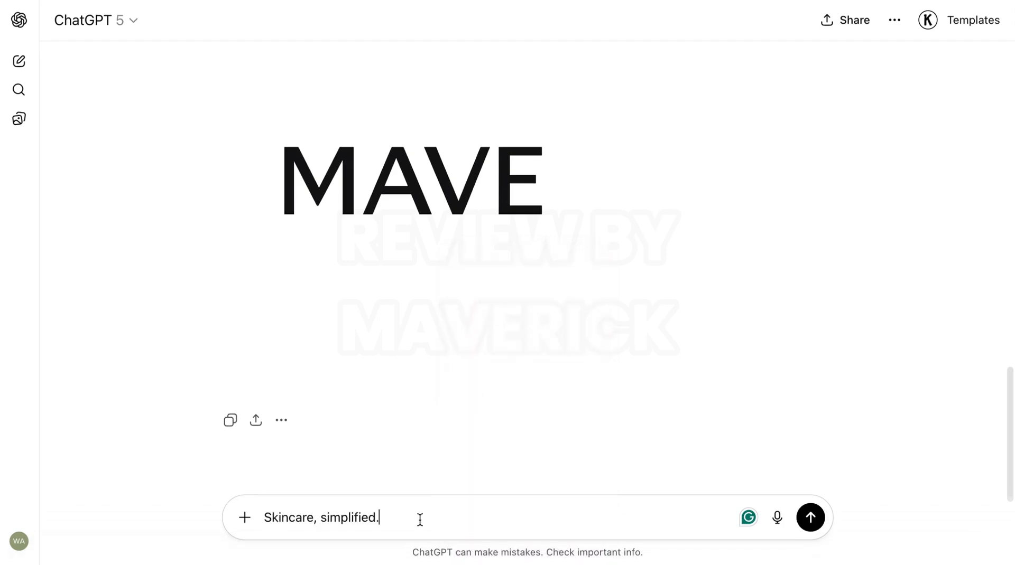
key(Return)
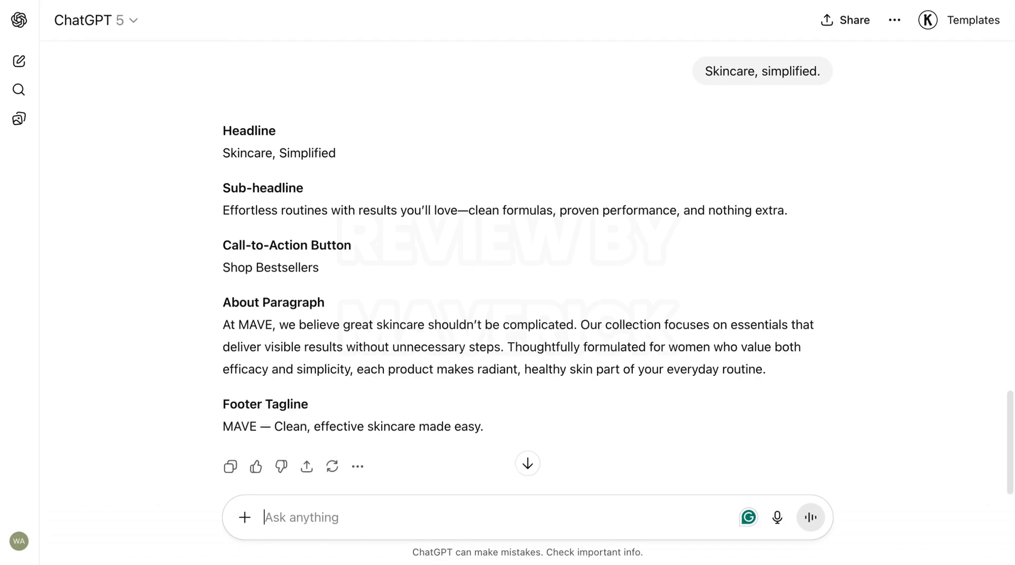
Step: Start a prompt with "i want it rebra", and edit the earlier "generate a nice logo" message to the copied "Skincare, simplified." and resend it
text(i e)
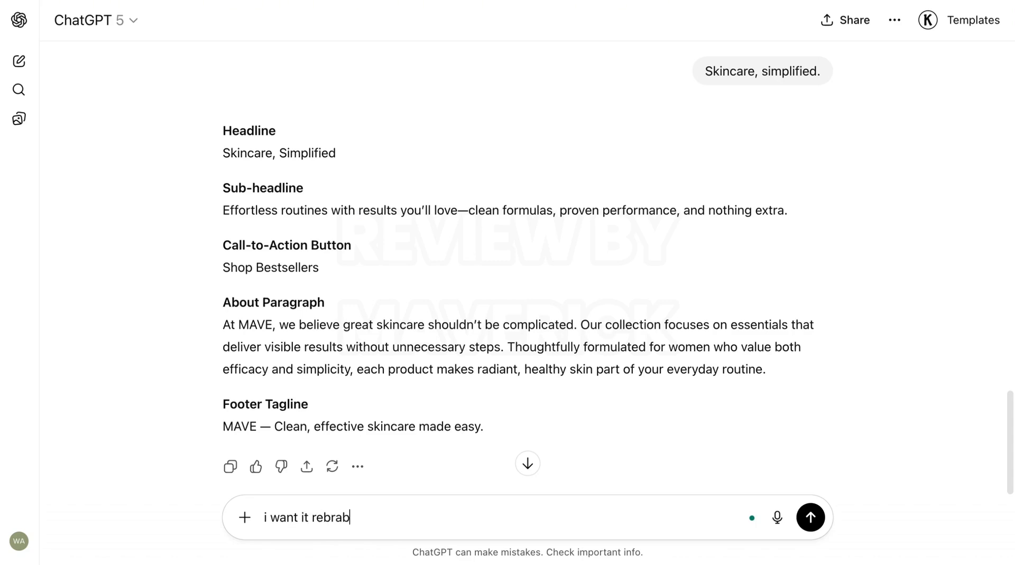
drag(1011, 419, 1009, 272)
mouse_move(797, 285)
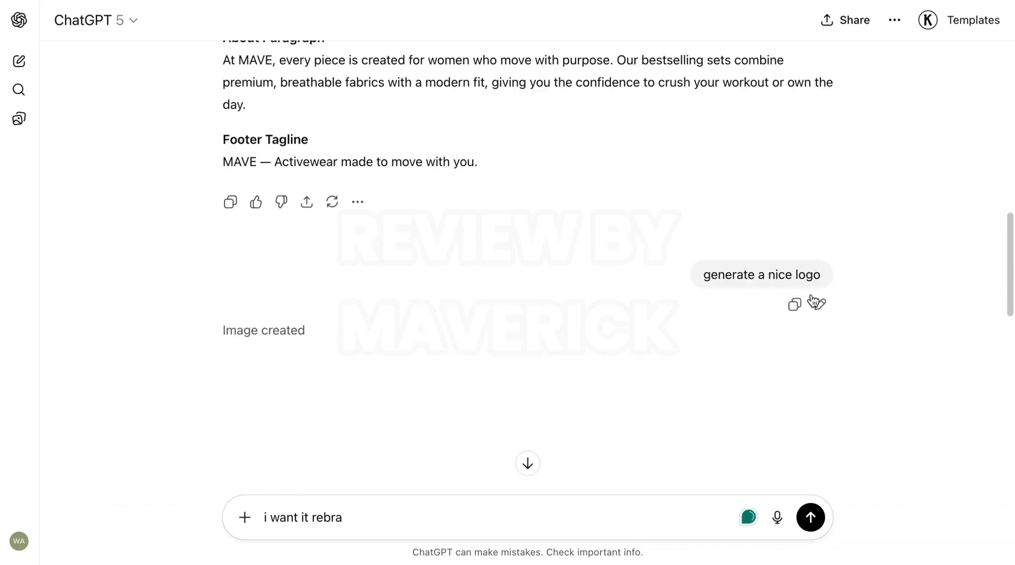
click(820, 305)
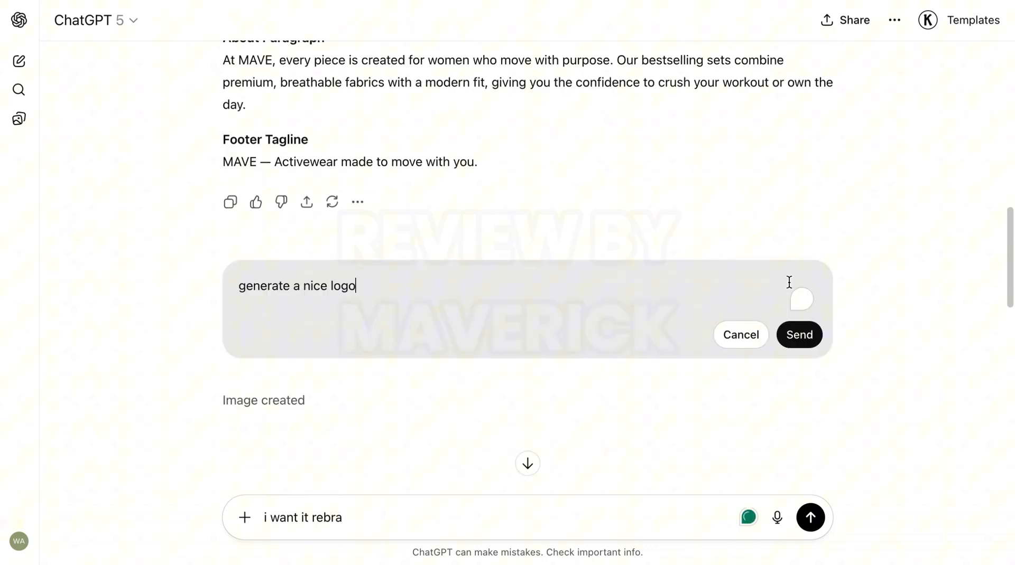
triple_click(350, 288)
right_click(350, 291)
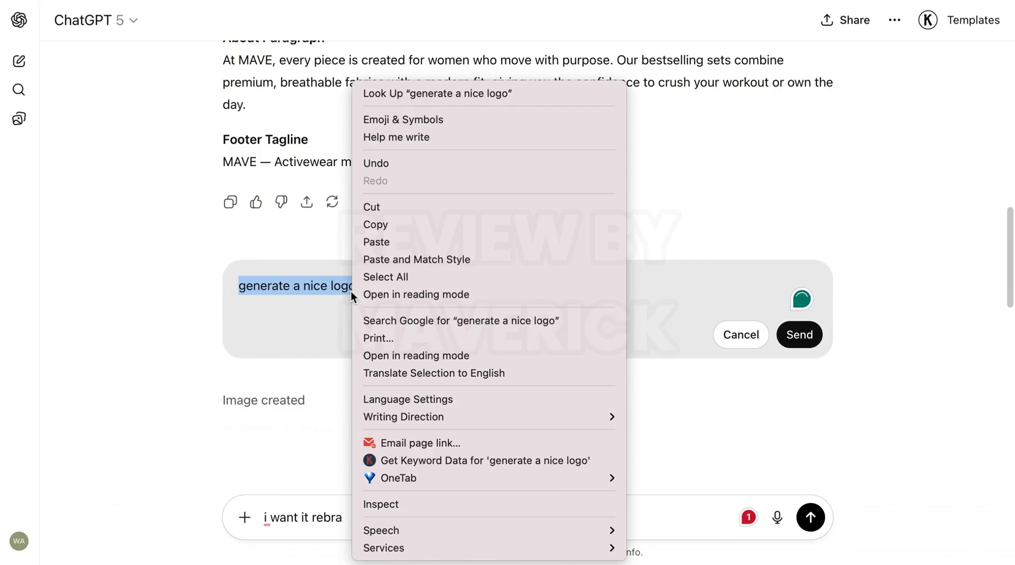
click(388, 241)
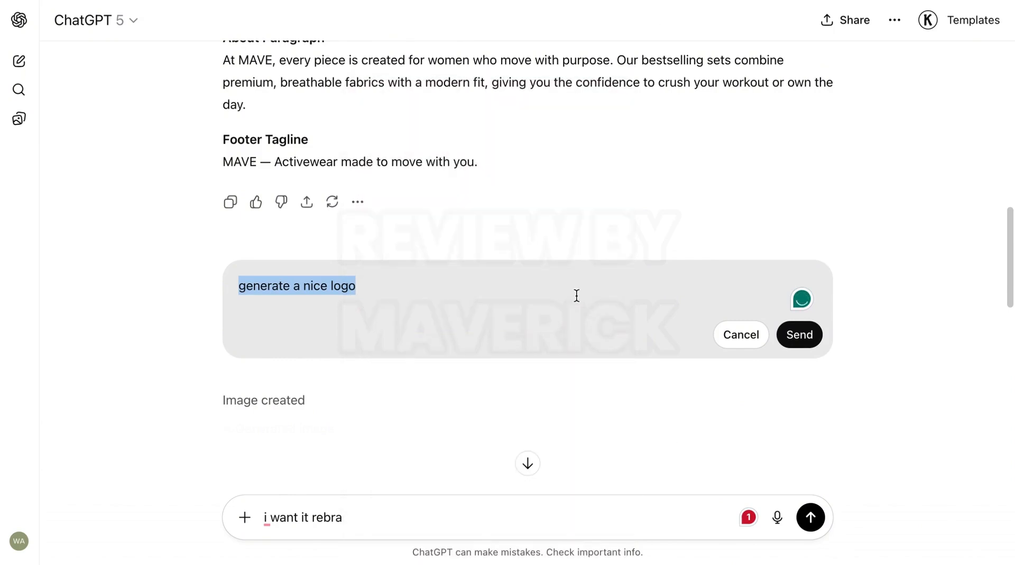
click(799, 335)
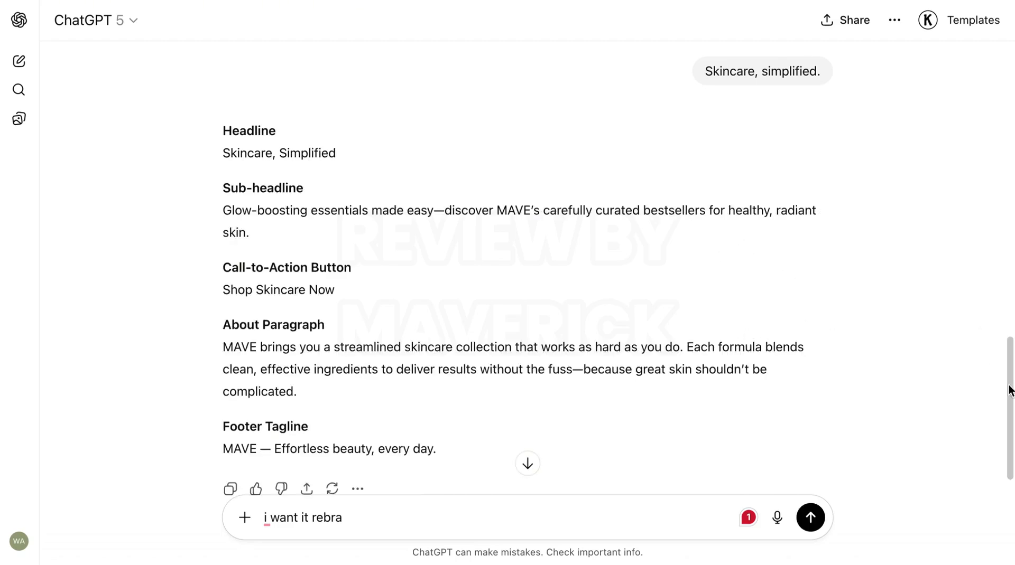
Step: Complete the pending prompt as "i want it rebranded to my fashion brand" and submit it
drag(1010, 391, 1012, 455)
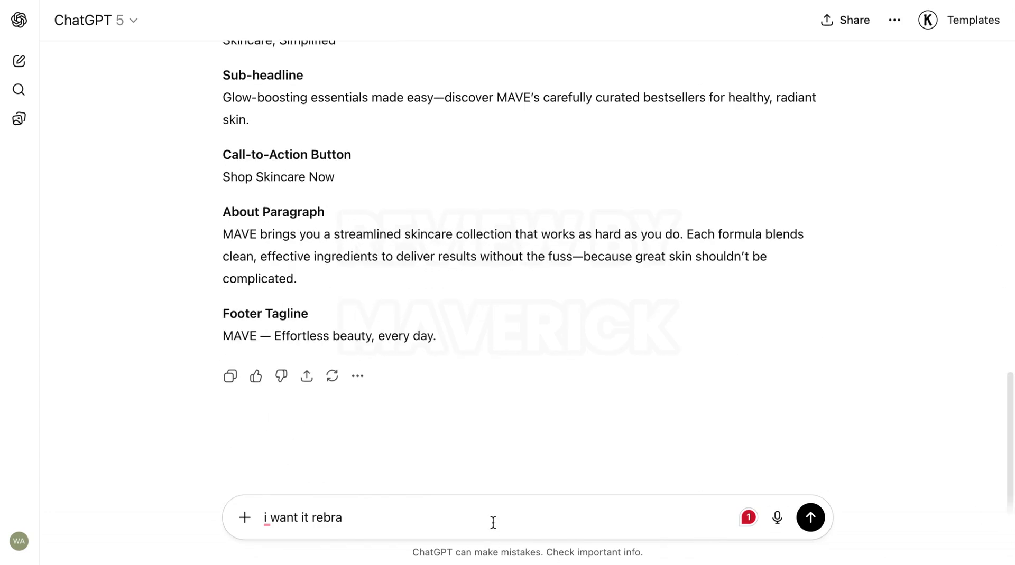
text(nded to my fashion)
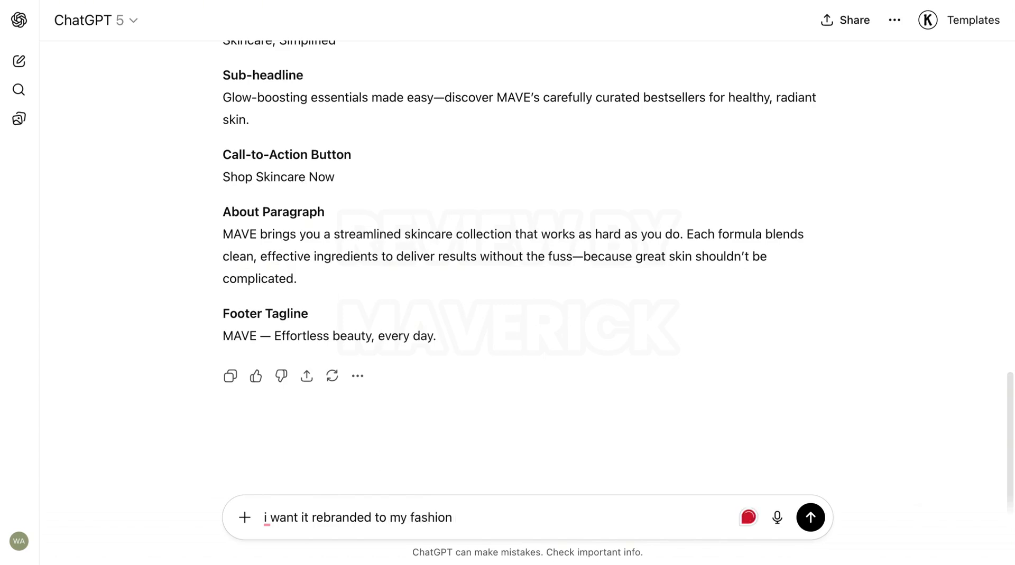
text(rand)
click(810, 518)
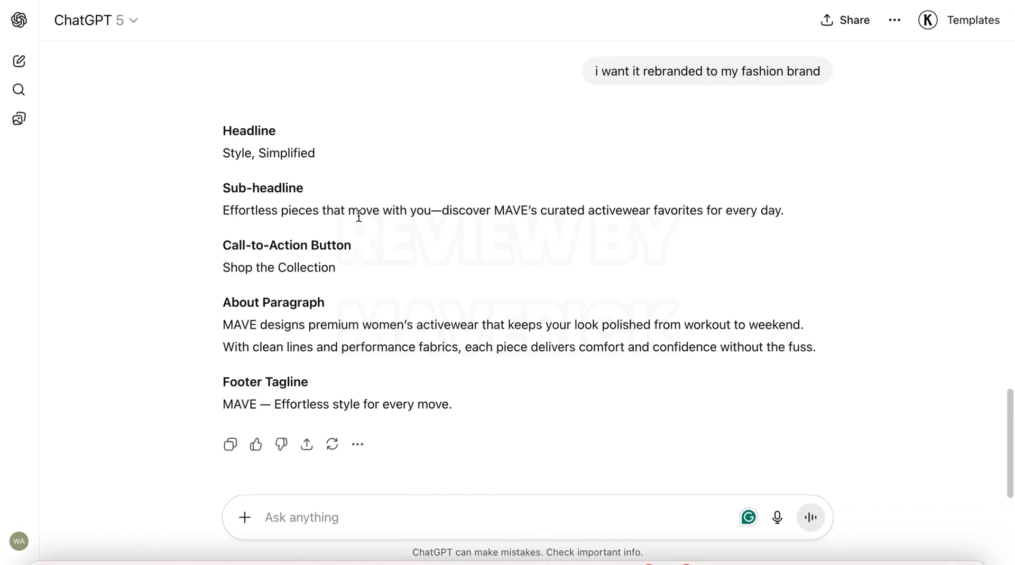
Step: Copy the headline "Style, Simplified" from the reply and replace the "Skincare, simplified." text in the Shopify theme editor, without a trailing blank line
triple_click(292, 153)
right_click(296, 152)
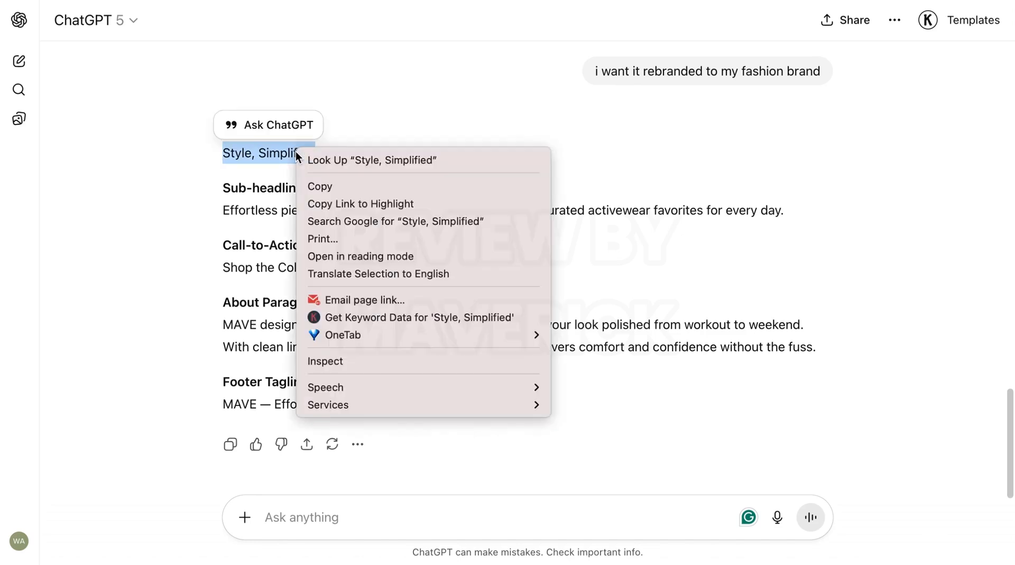
click(337, 187)
click(533, 1)
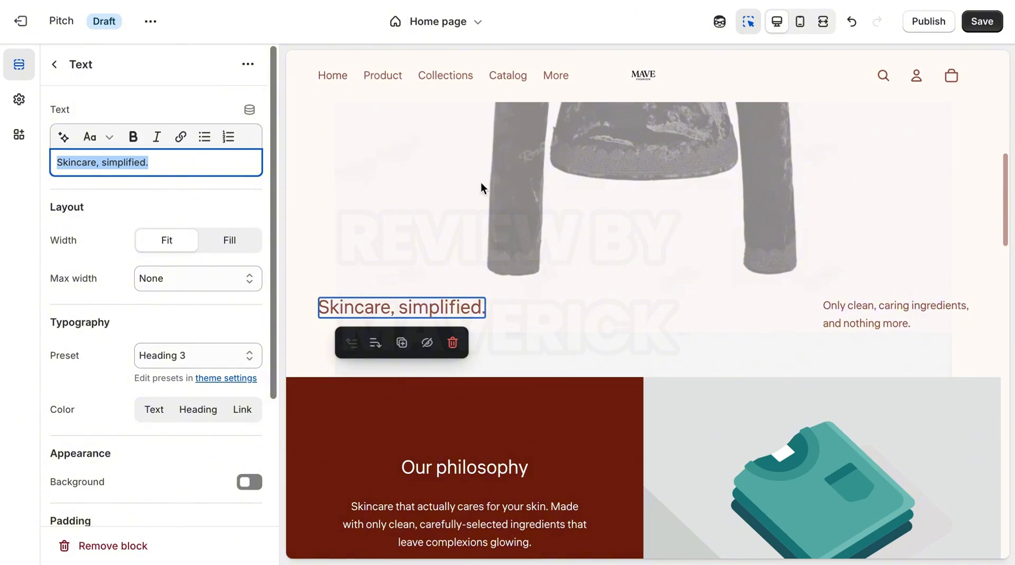
right_click(136, 162)
click(185, 243)
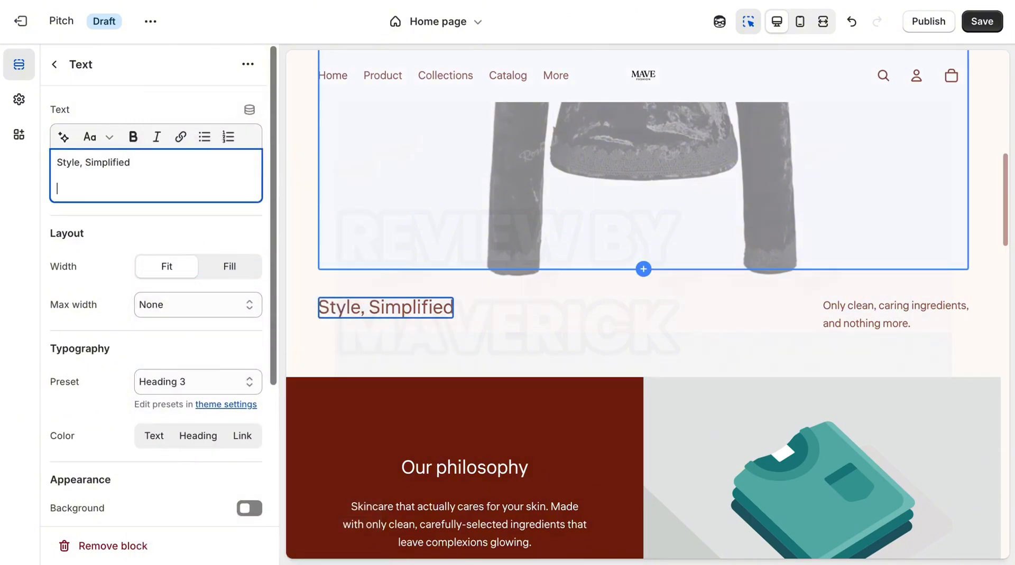
key(BackSpace)
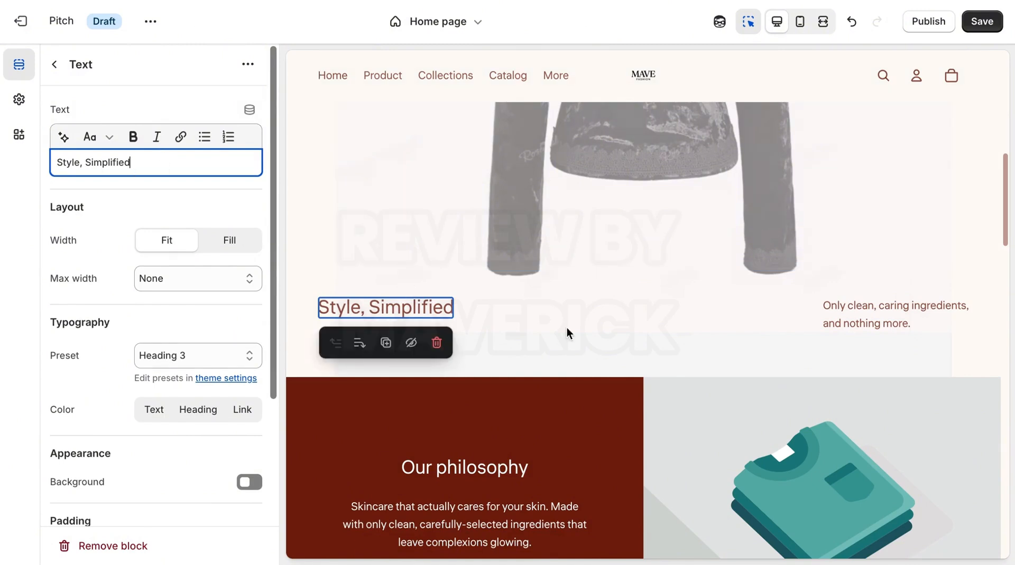
Step: Copy the banner text "Only clean, caring ingredients, and nothing more." and submit it as a prompt in ChatGPT
click(869, 306)
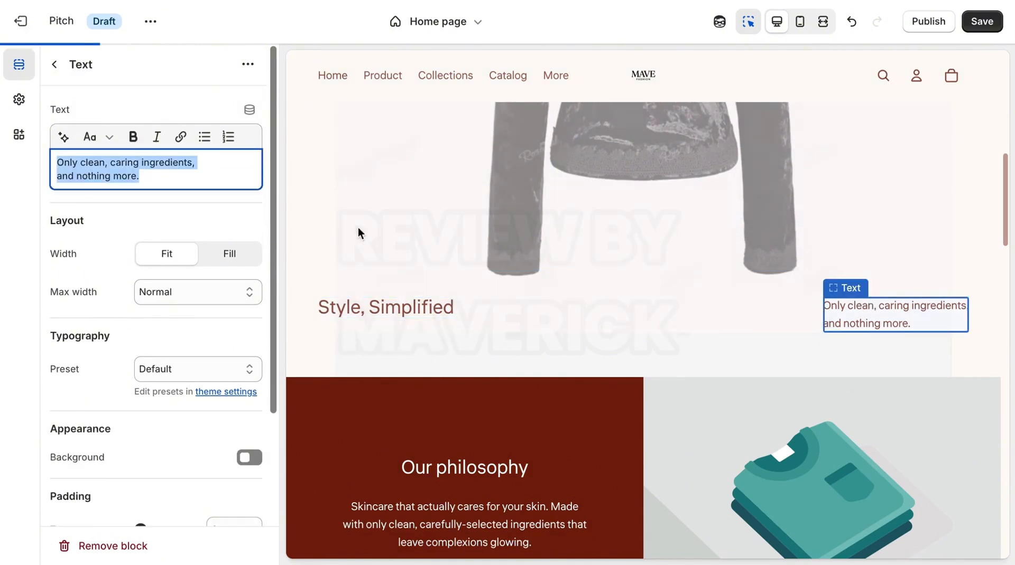
right_click(117, 168)
click(149, 241)
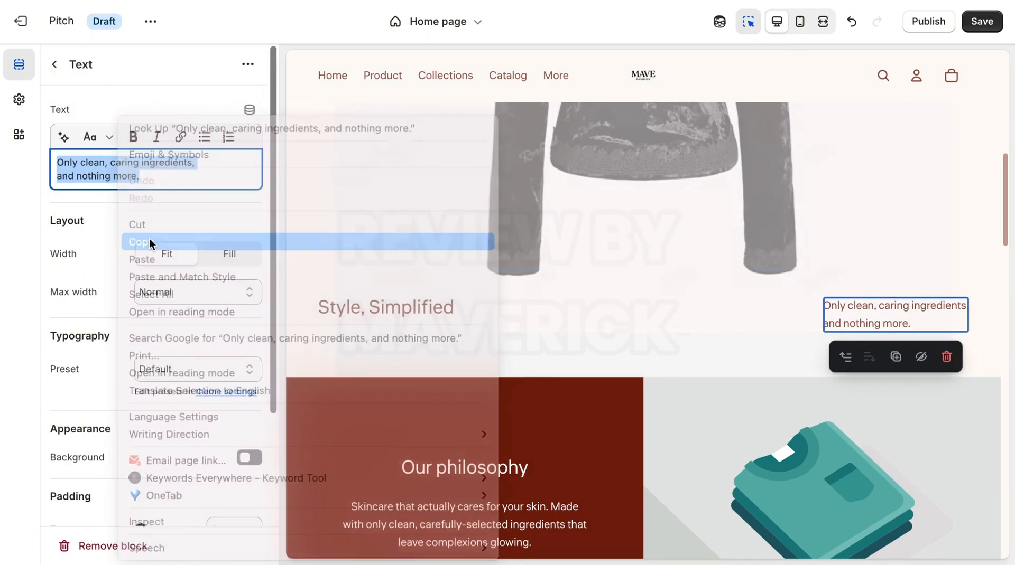
key(super+Tab)
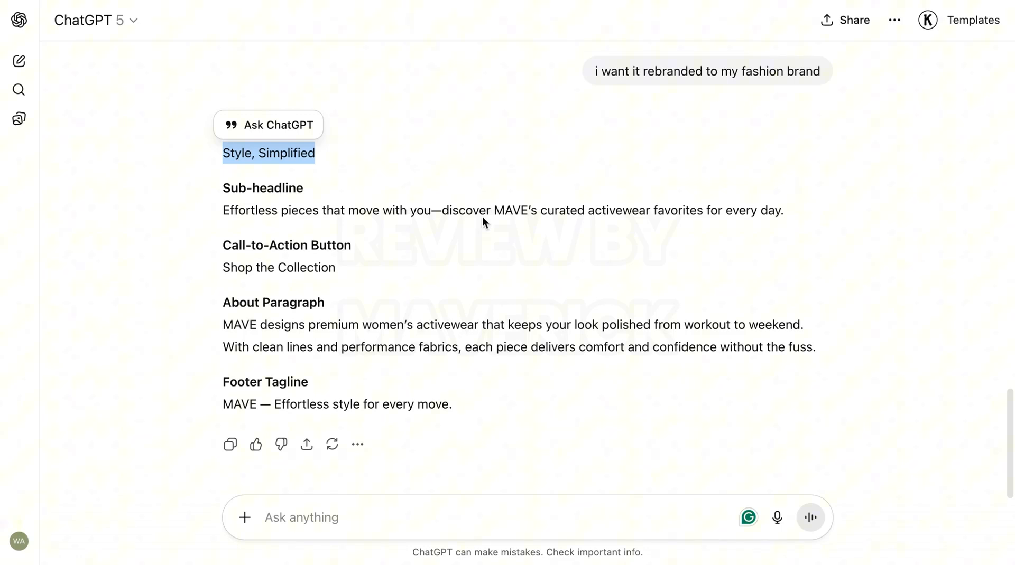
click(366, 518)
right_click(366, 517)
click(393, 382)
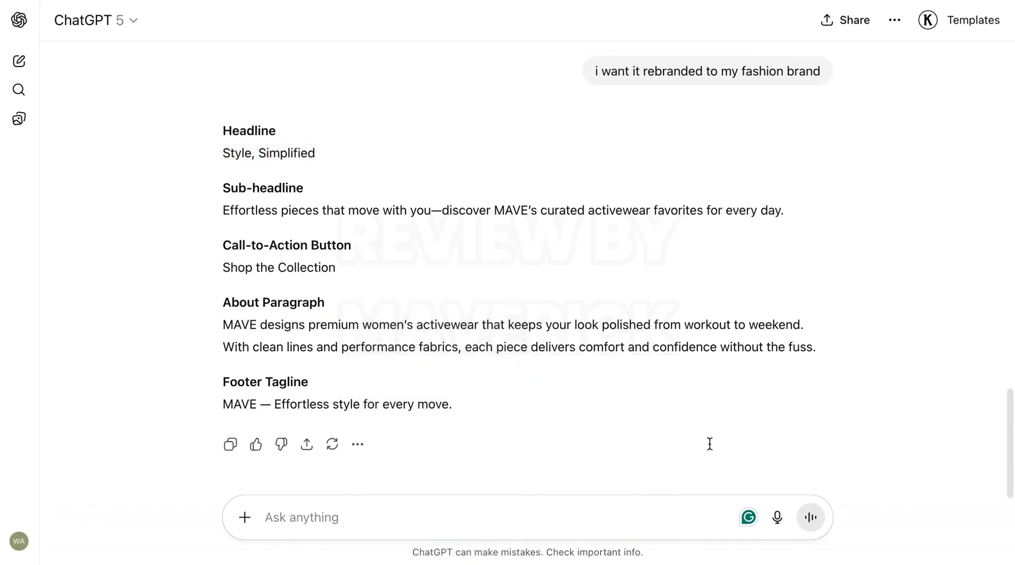
click(810, 517)
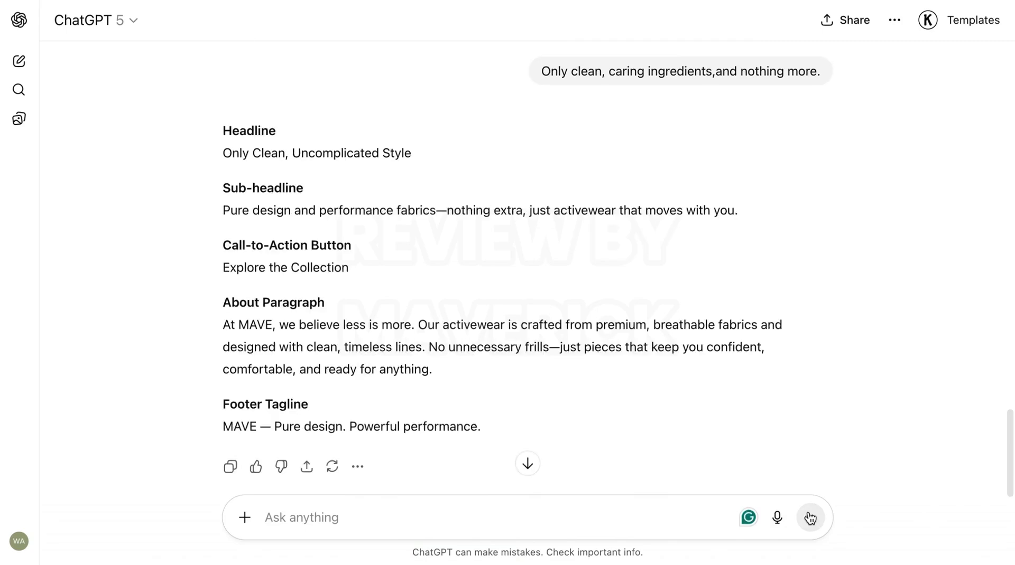
Step: Copy the headline "Only Clean, Uncomplicated Style" from the reply and paste it over the ingredients text in the Shopify theme editor
drag(1012, 489, 1002, 454)
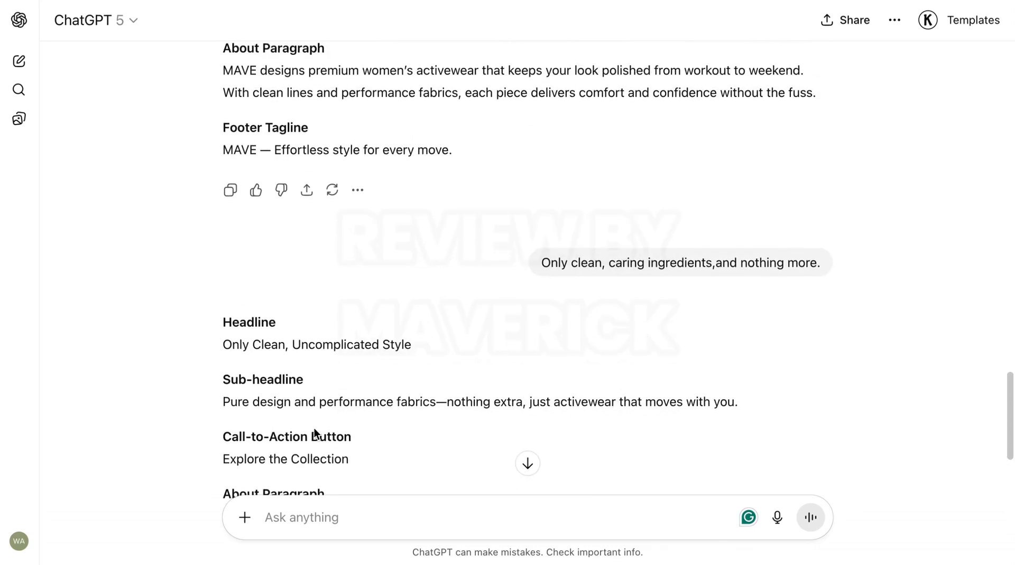
triple_click(328, 349)
right_click(333, 346)
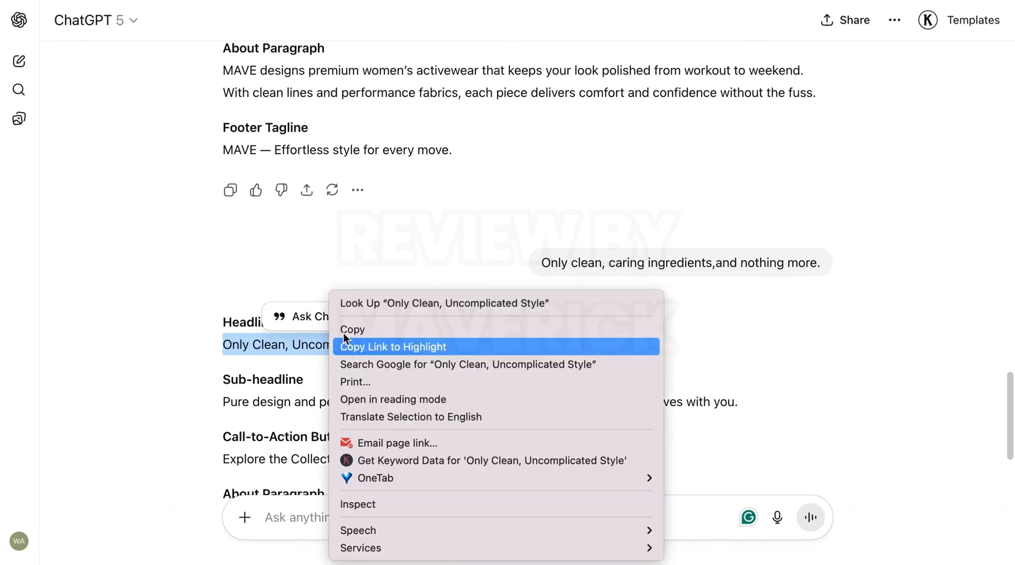
click(350, 328)
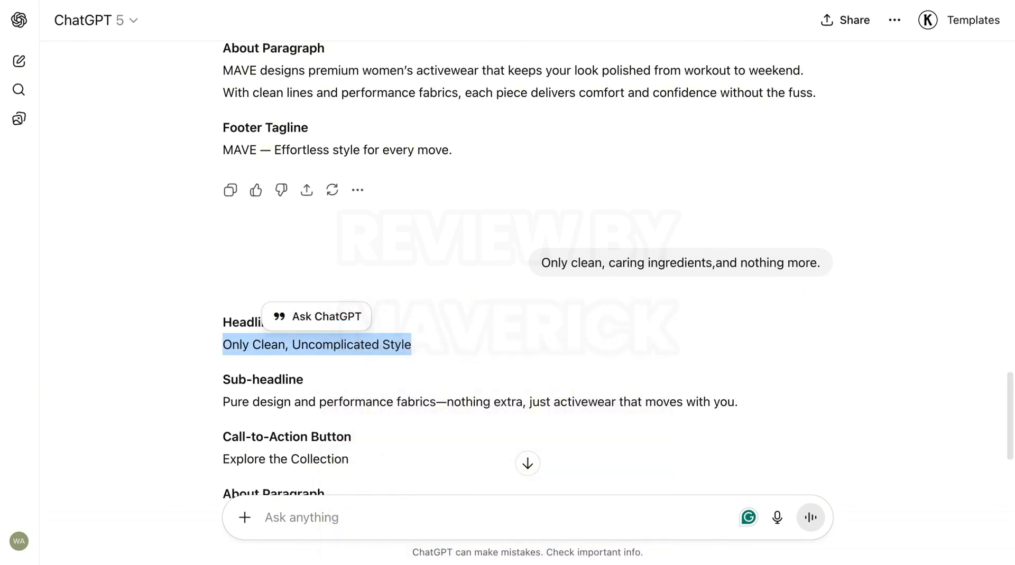
click(510, 1)
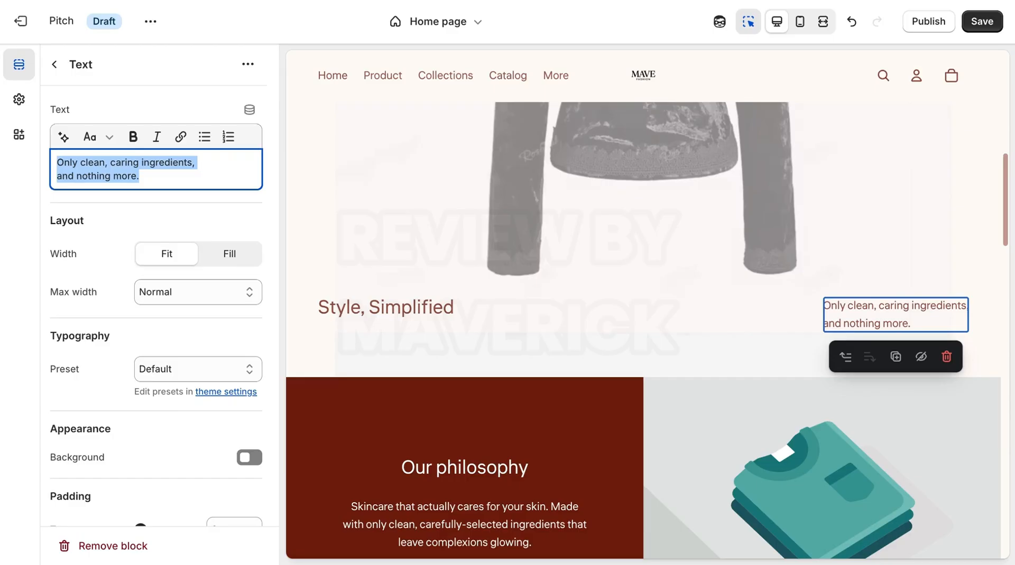
right_click(110, 172)
click(135, 259)
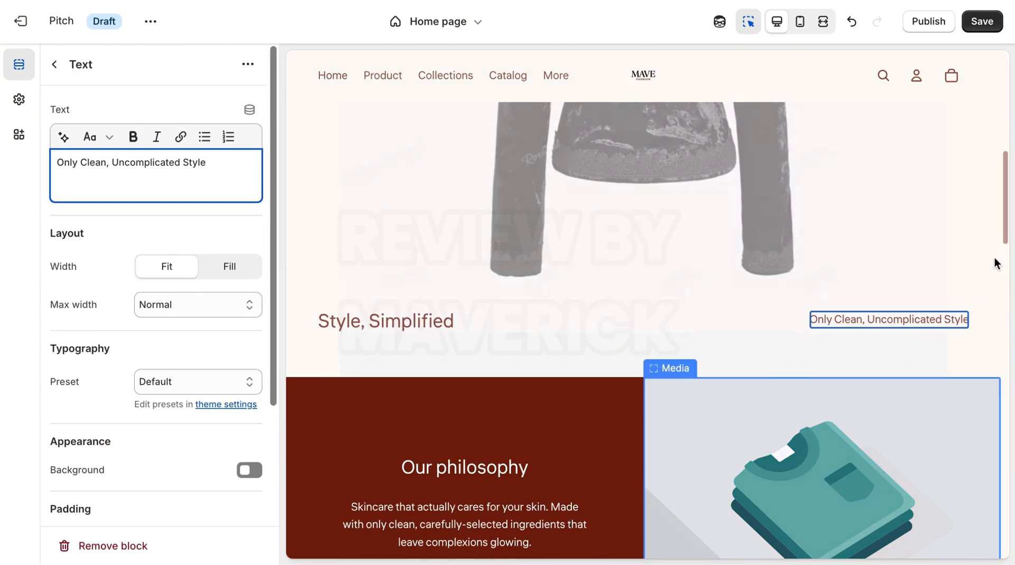
Step: Set the header logo's desktop height and mobile height to 100 px each and check the header in the preview
drag(1004, 217, 989, 148)
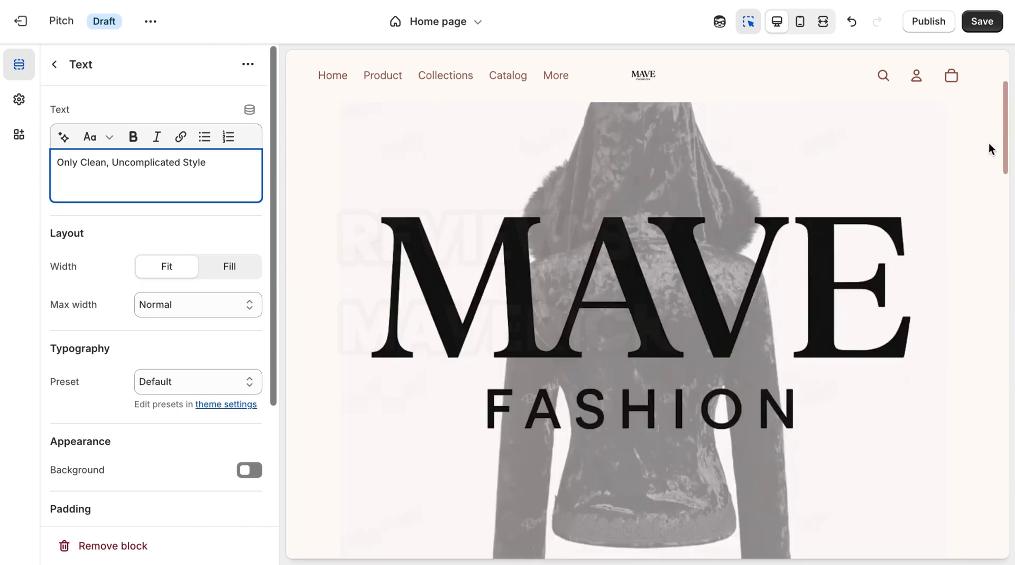
click(640, 80)
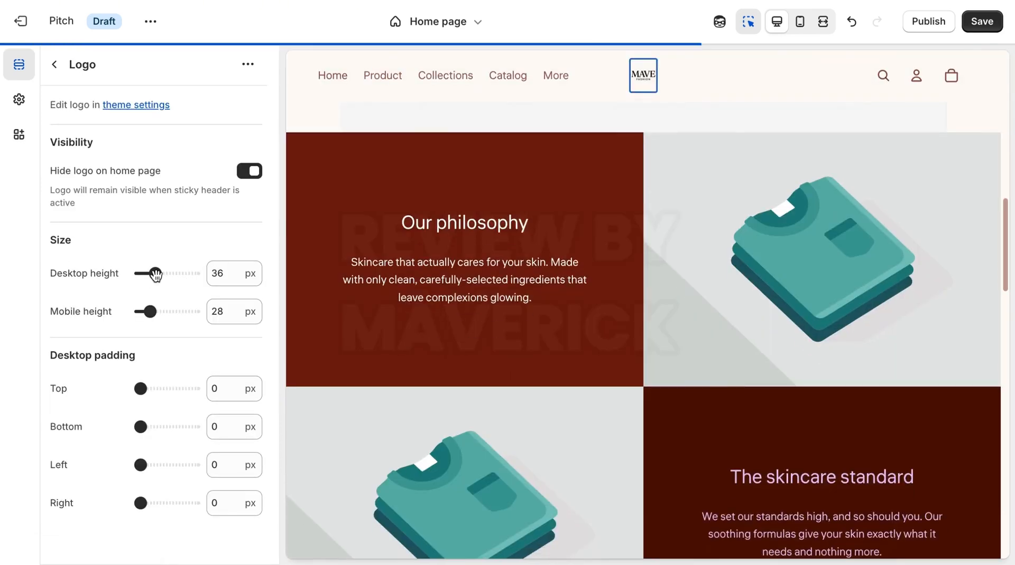
drag(156, 273, 195, 273)
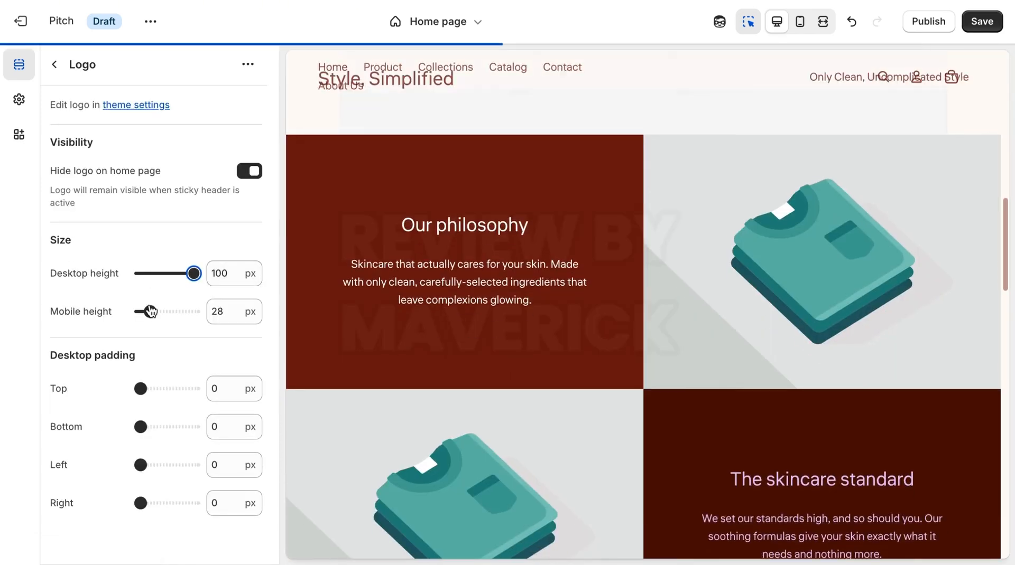
drag(150, 311, 255, 315)
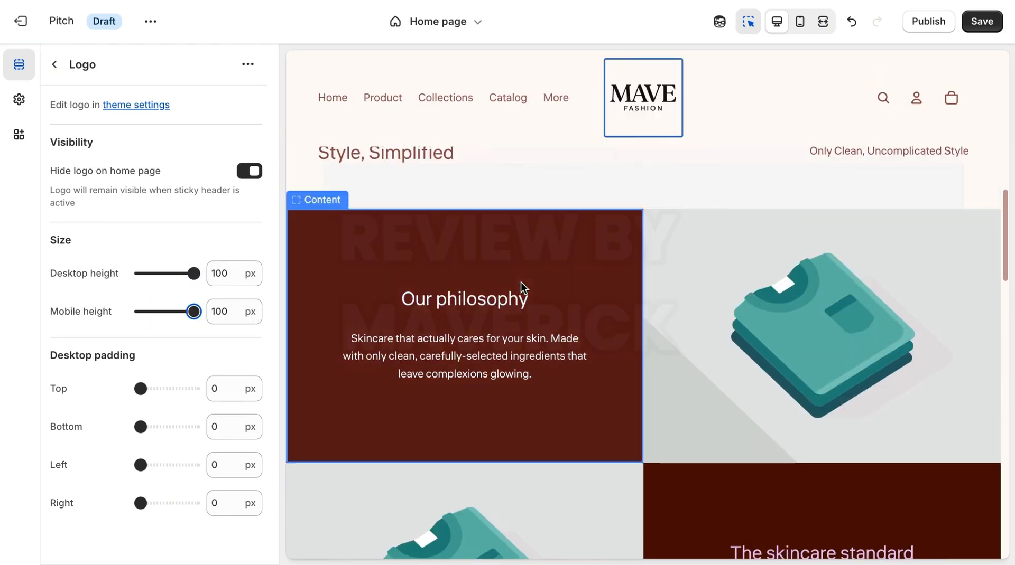
drag(1008, 244, 991, 77)
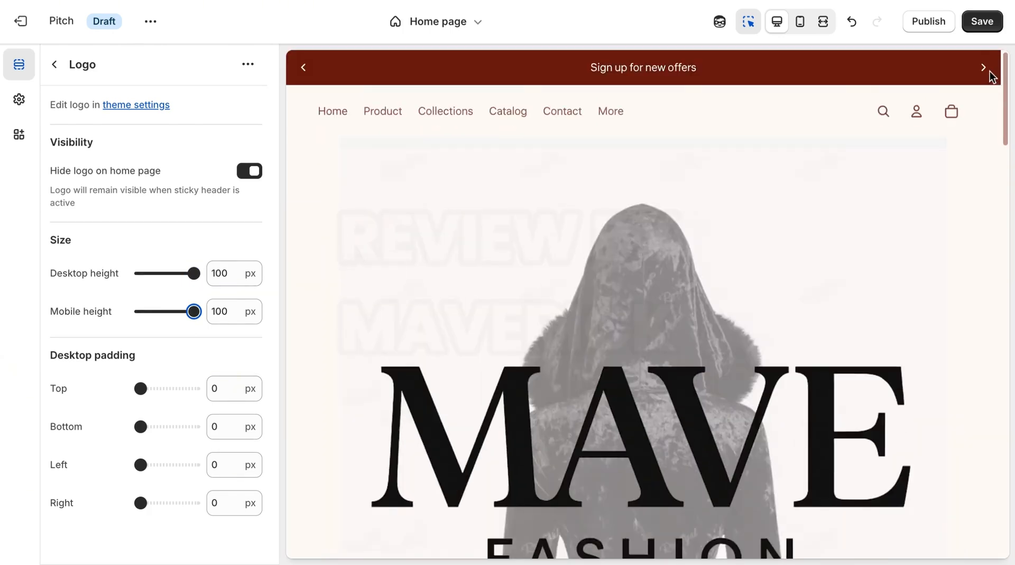
scroll(992, 95, down, 4)
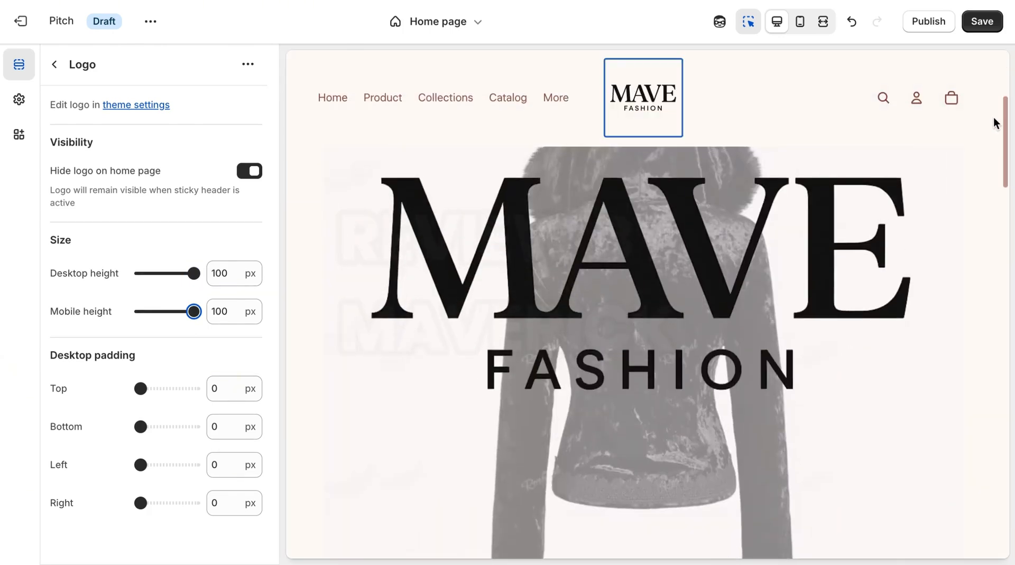
Step: Copy the "Our philosophy" heading and its skincare paragraph from the home page preview, with the preview inspector turned off
drag(994, 119, 992, 211)
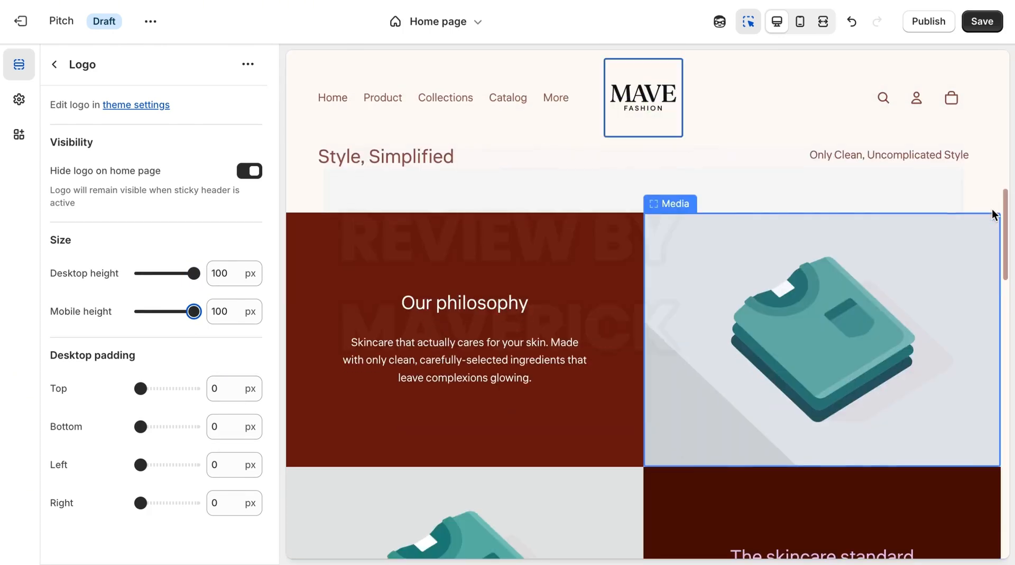
click(438, 303)
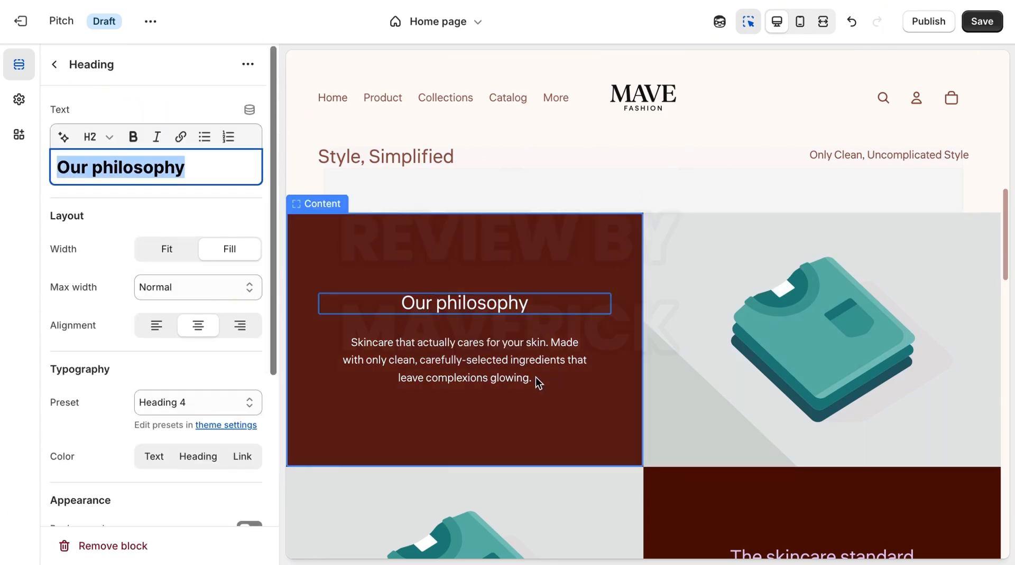
click(753, 25)
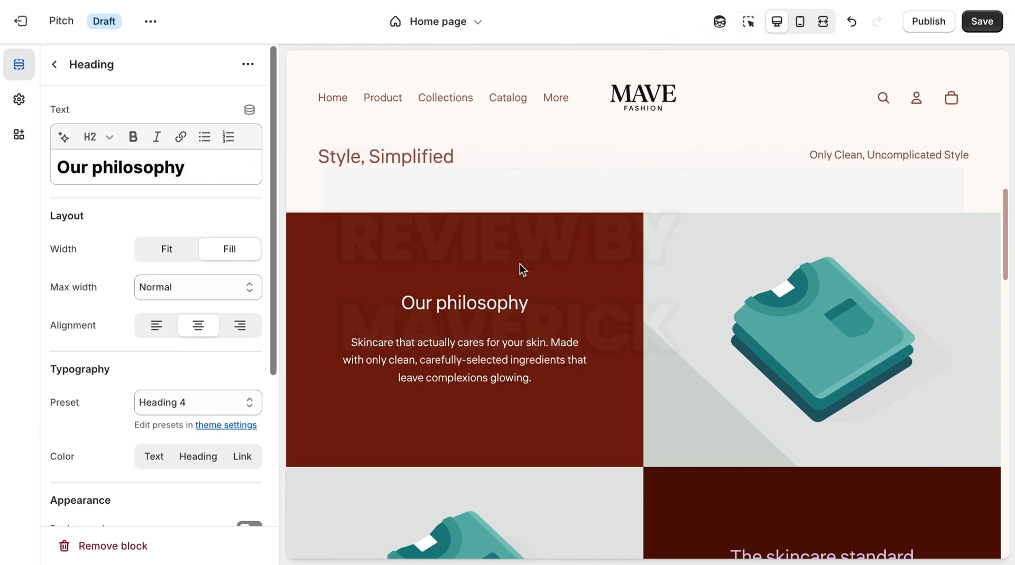
drag(401, 302, 546, 388)
right_click(498, 368)
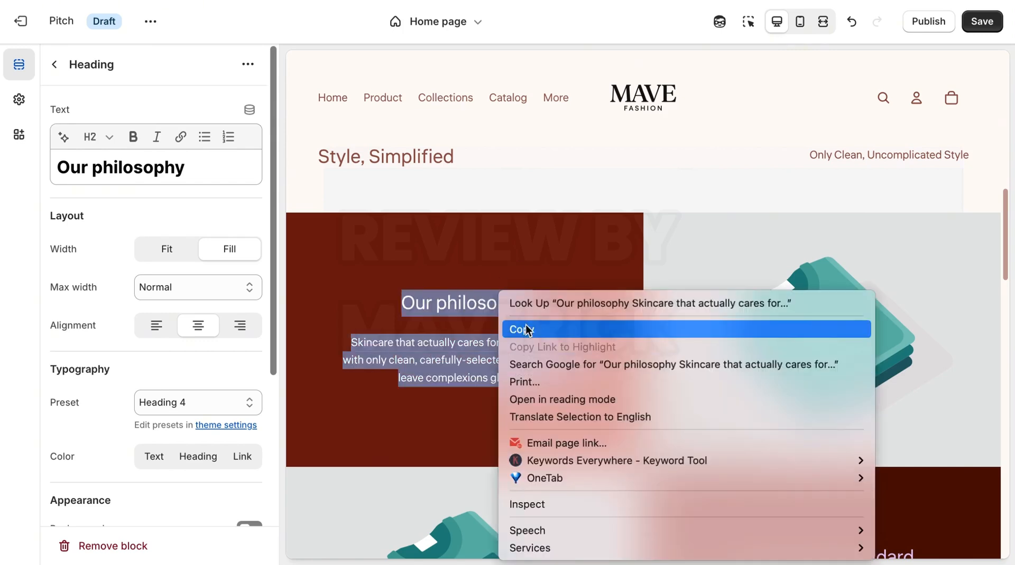
click(526, 331)
Step: Switch to ChatGPT and submit the copied "Our philosophy" heading and paragraph as a prompt
click(317, 1)
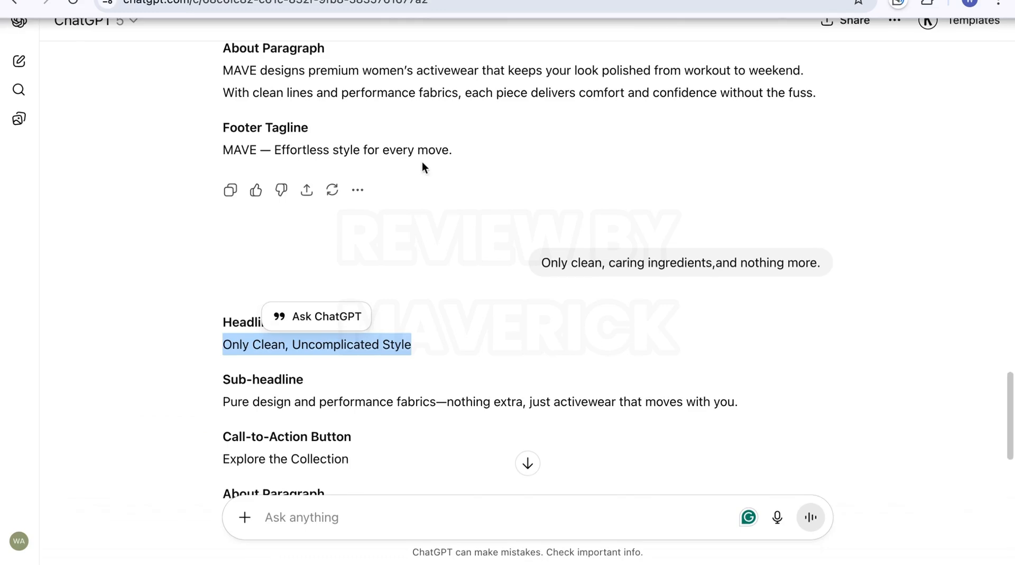
right_click(338, 517)
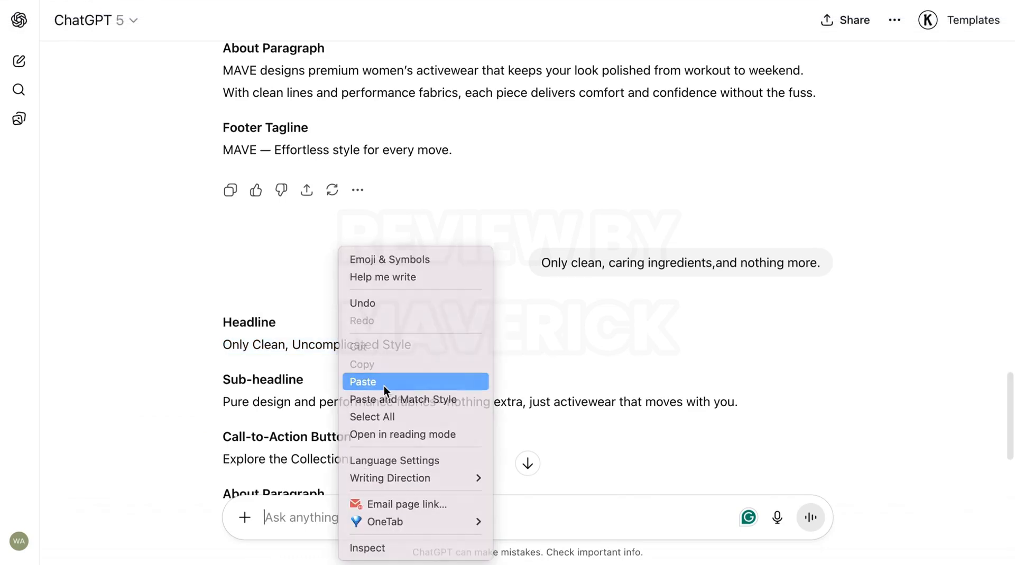
click(383, 385)
click(810, 518)
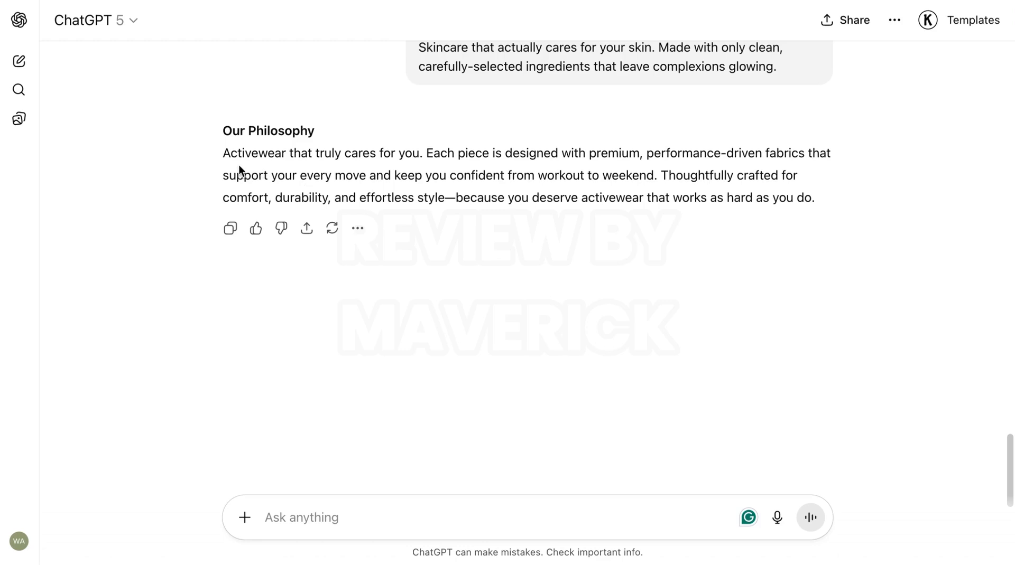
Step: Copy the activewear paragraph under "Our Philosophy" from the ChatGPT reply and return to the Shopify theme editor
drag(221, 154, 821, 212)
right_click(736, 181)
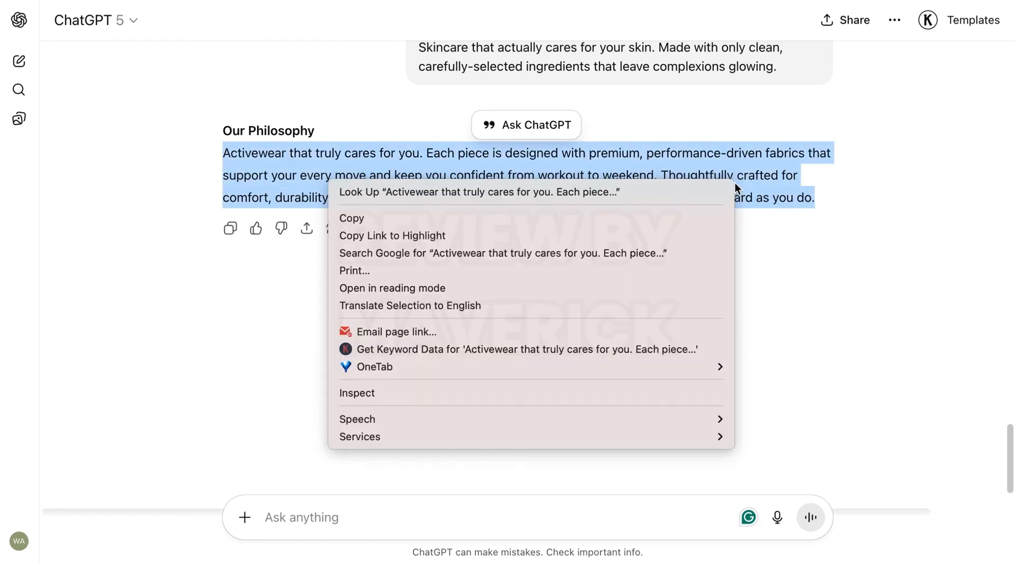
click(658, 222)
click(529, 0)
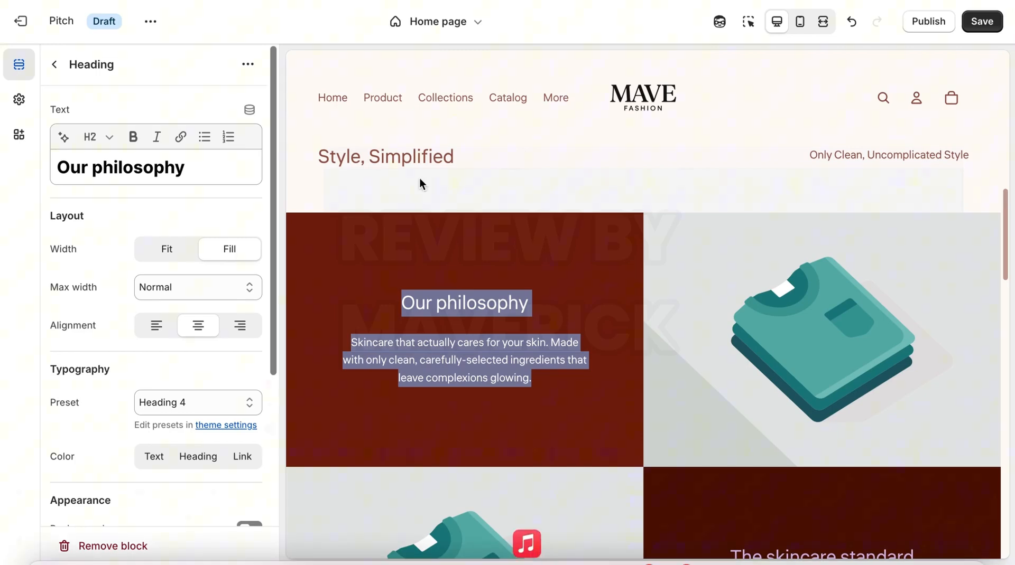
Step: Replace the skincare text in the first Media with text section's Text block with the copied activewear paragraph
click(452, 338)
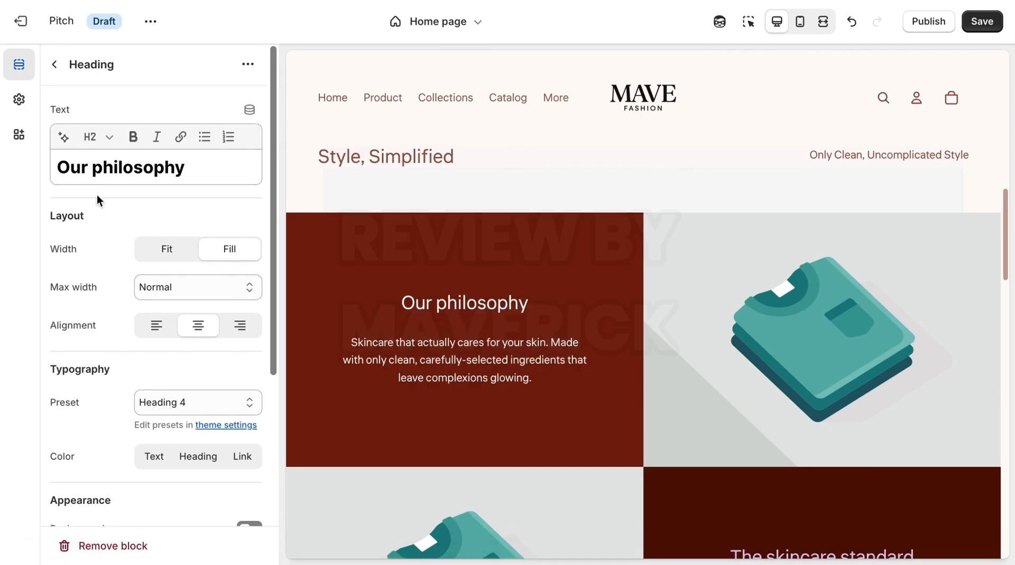
click(58, 64)
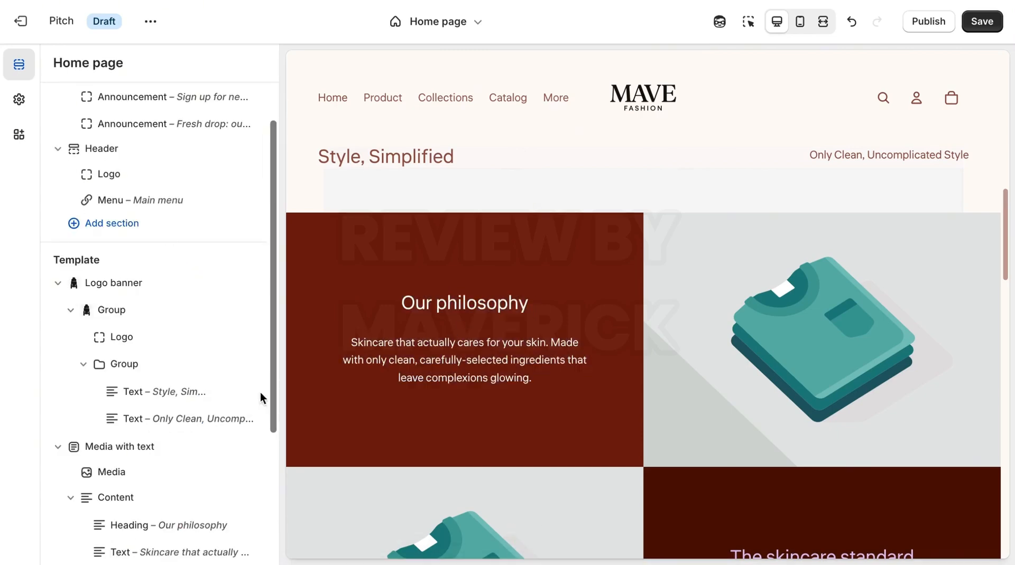
scroll(275, 393, down, 3)
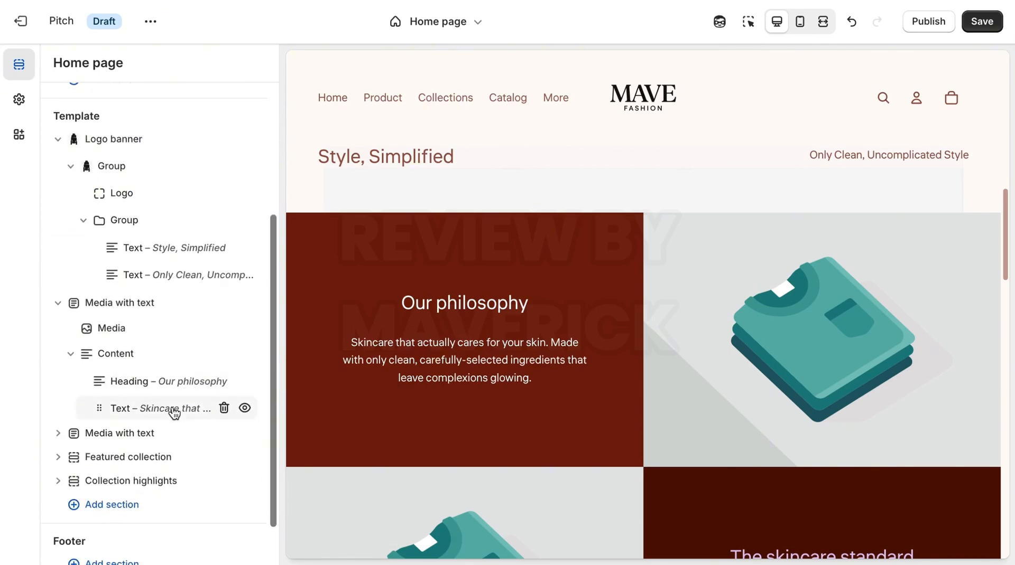
click(173, 409)
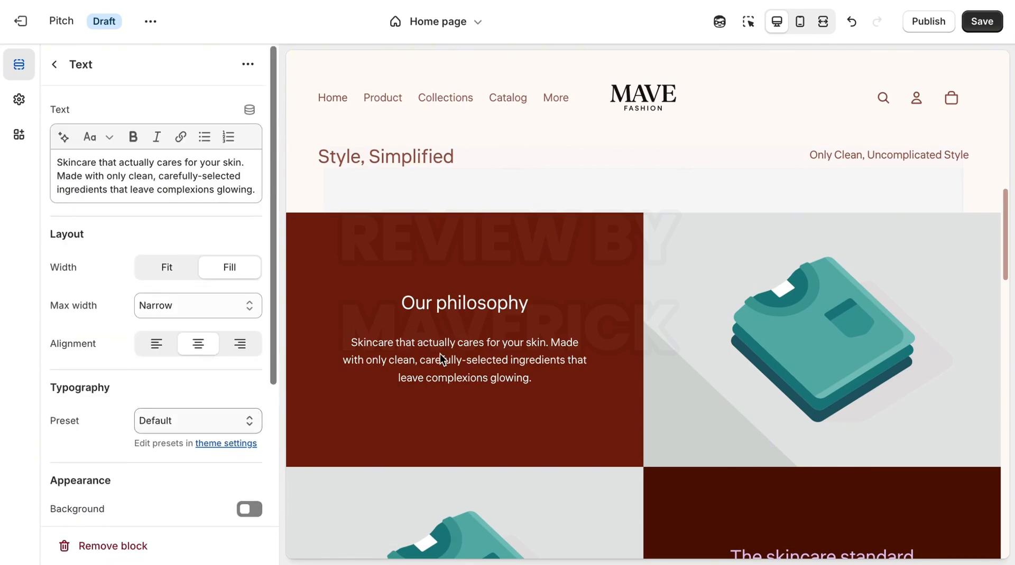
triple_click(207, 172)
right_click(209, 175)
click(233, 240)
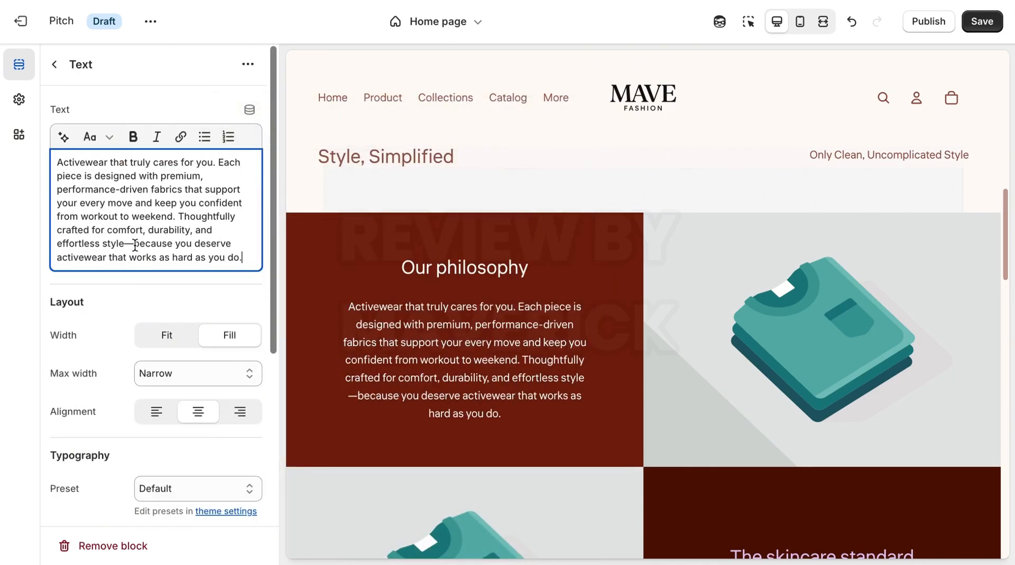
Step: Replace the dash after "effortless style" in the philosophy paragraph with a comma and a space
key(BackSpace)
text(,)
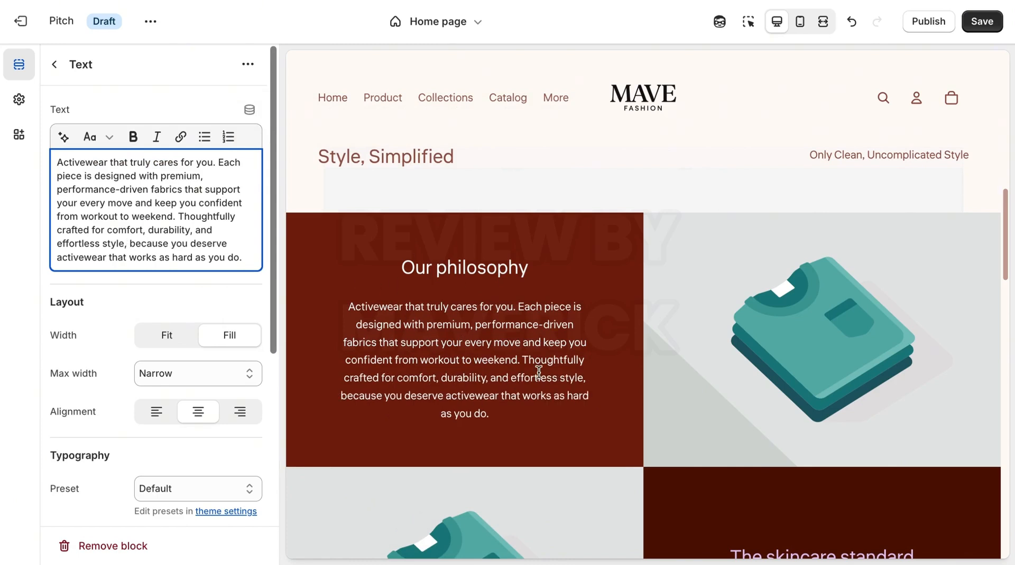
click(879, 298)
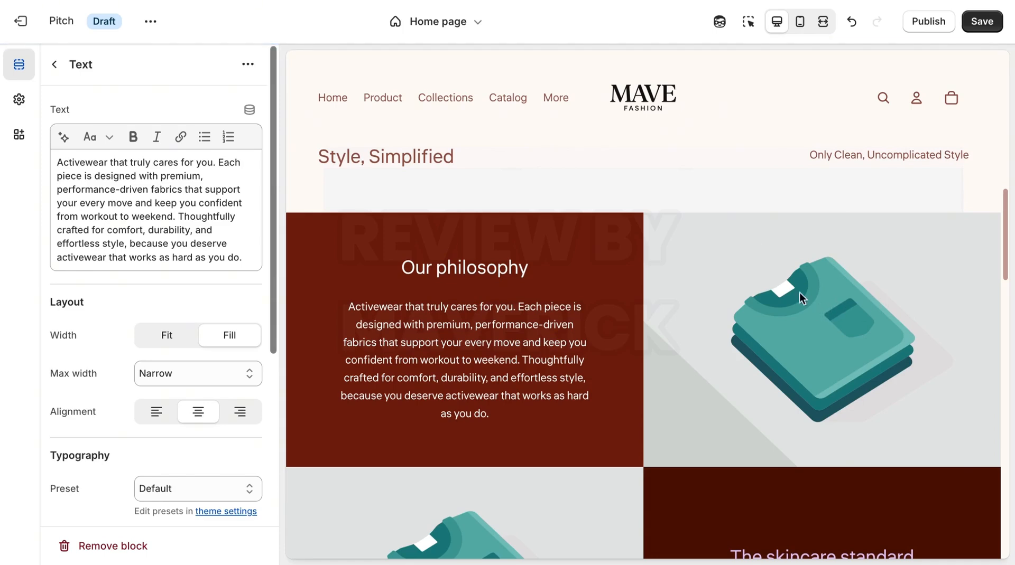
Step: Try free Women's Fashion photos of a satin dress with fur and a woman in glasses in the media block beside "Our philosophy"
click(746, 23)
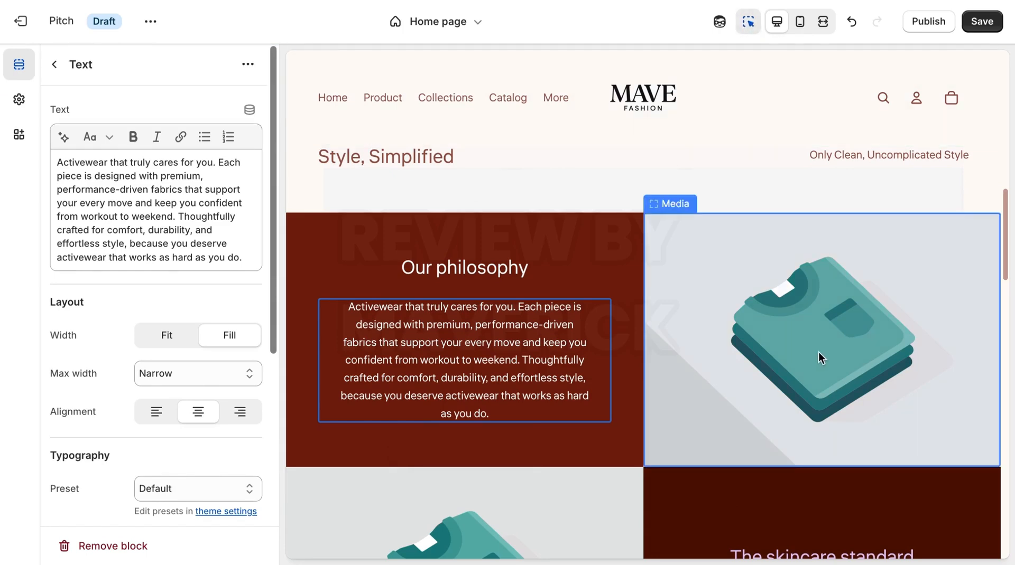
click(799, 320)
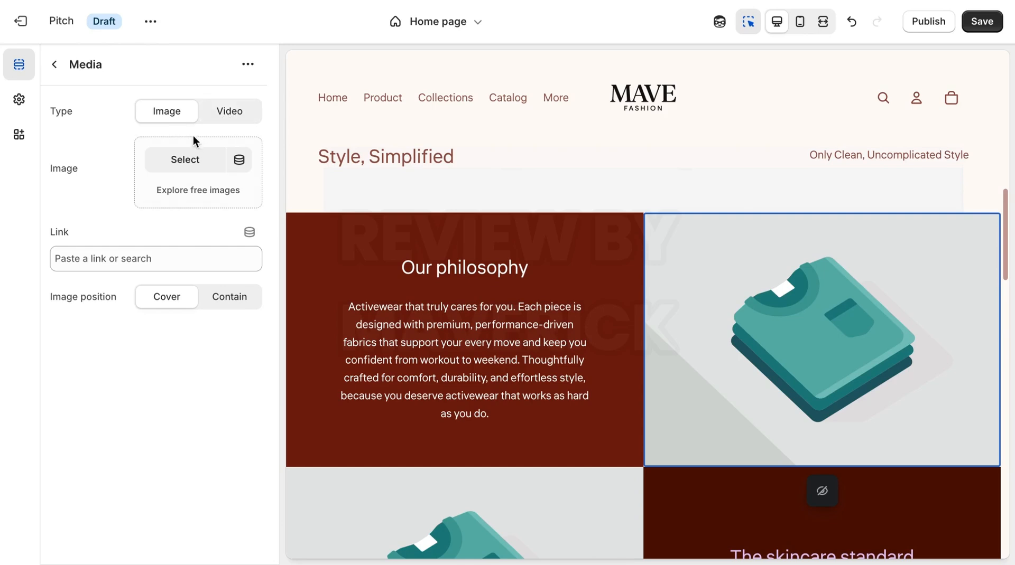
click(188, 190)
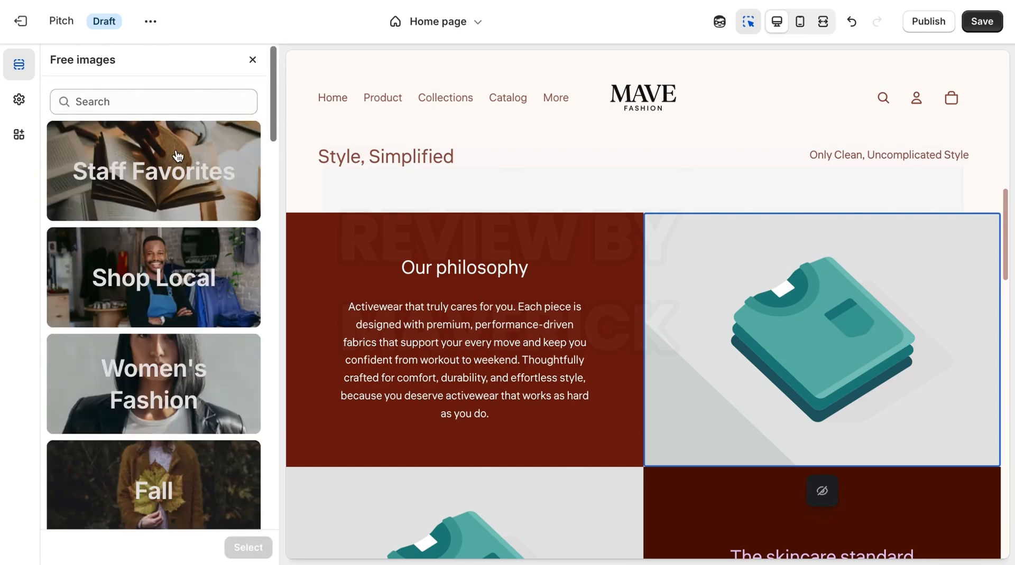
click(168, 376)
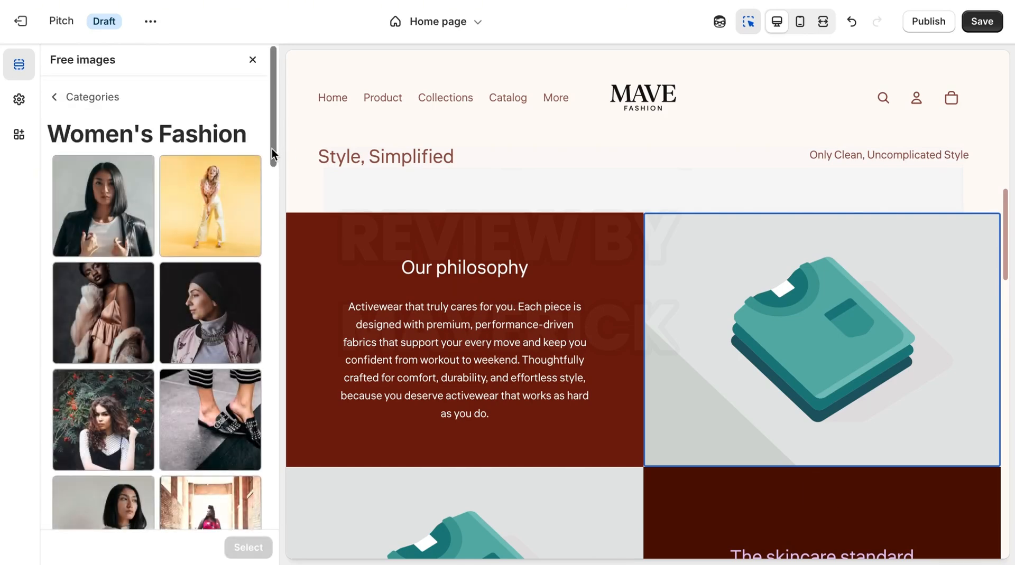
click(102, 317)
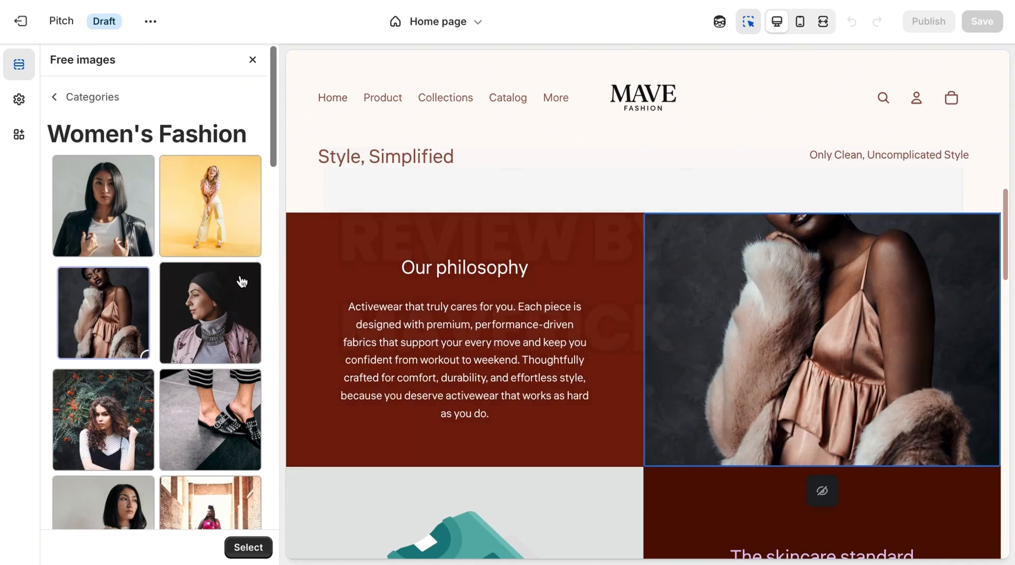
drag(274, 146, 273, 226)
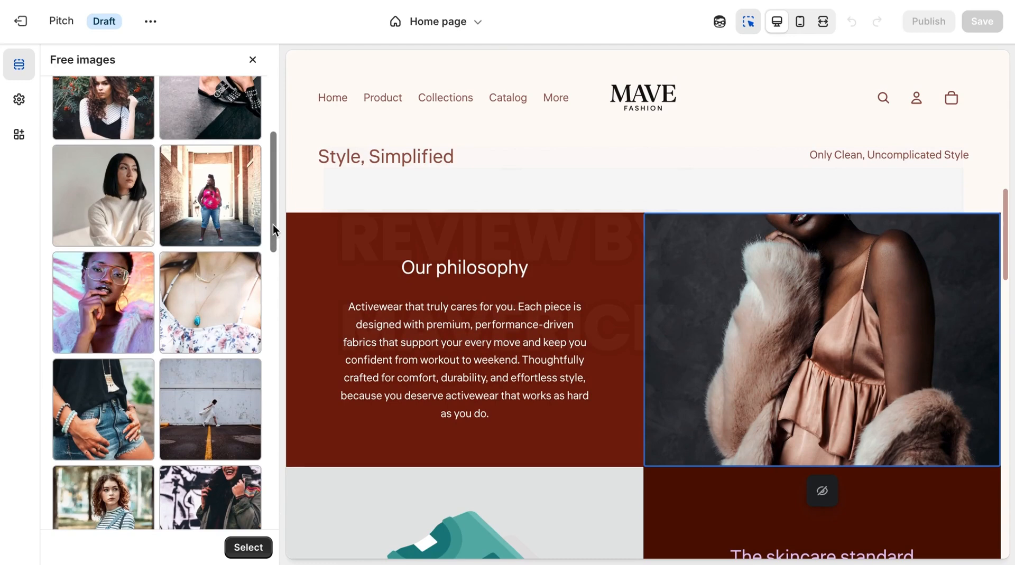
click(138, 280)
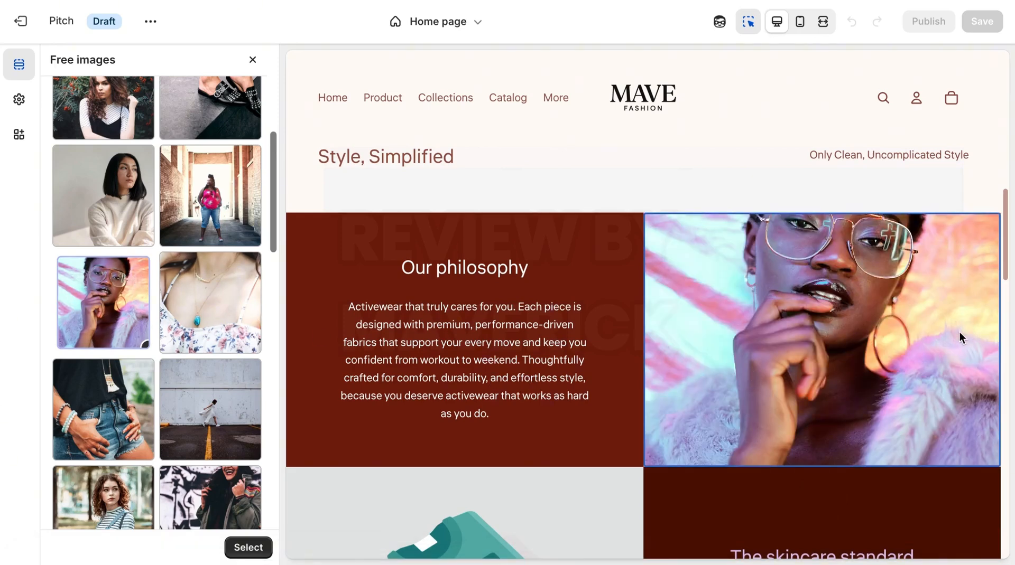
Step: Open the "The skincare standard" heading block and copy that heading with its paragraph from the preview, with the inspector turned off
scroll(1005, 225, down, 6)
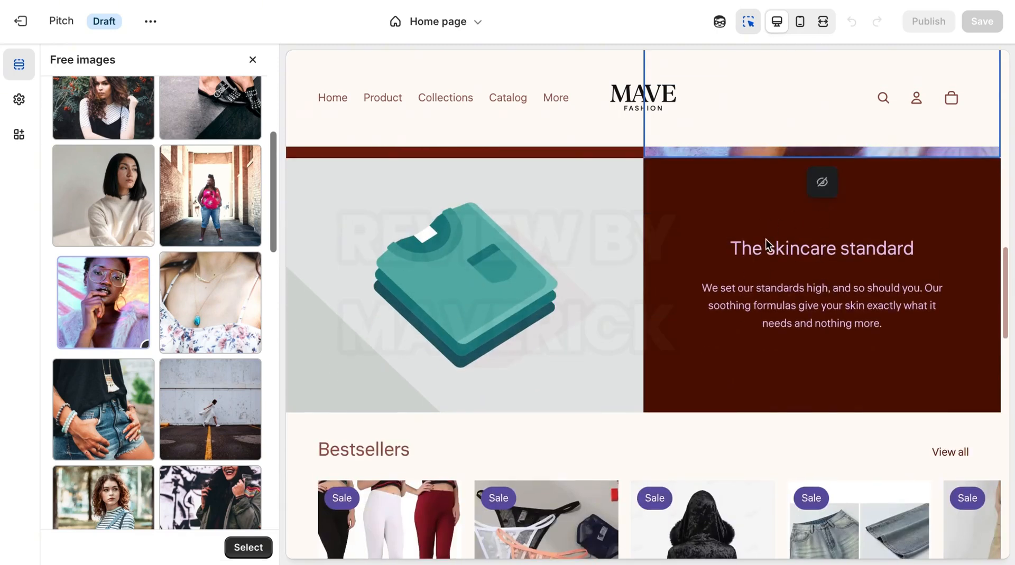
click(772, 245)
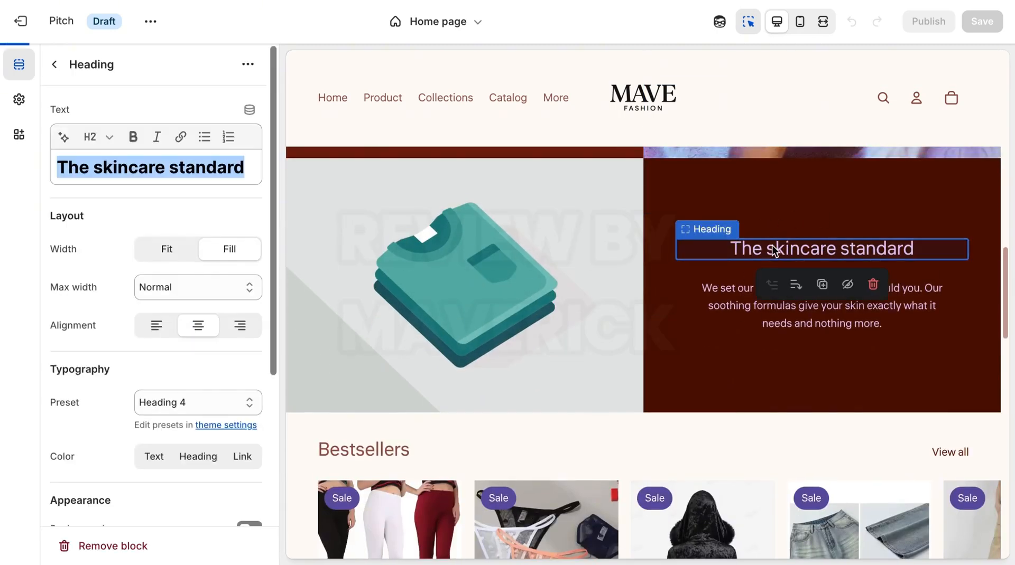
click(749, 23)
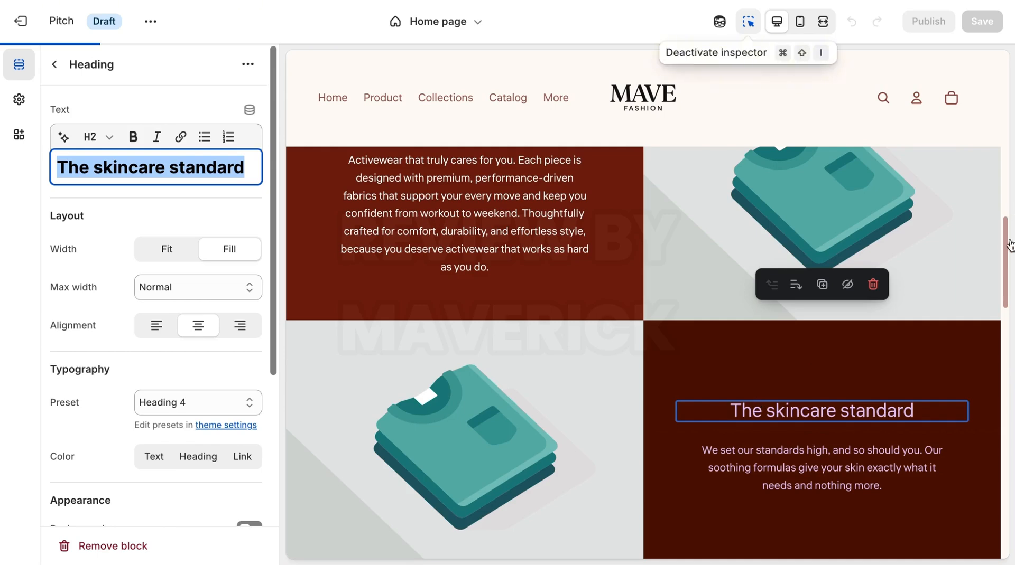
drag(1005, 244, 1005, 267)
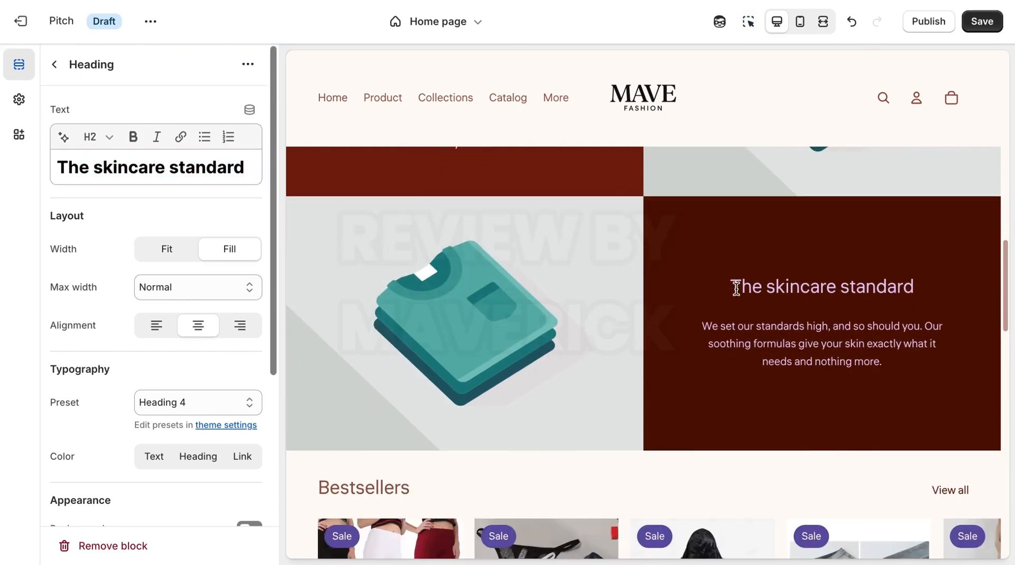
drag(735, 288, 880, 359)
right_click(862, 357)
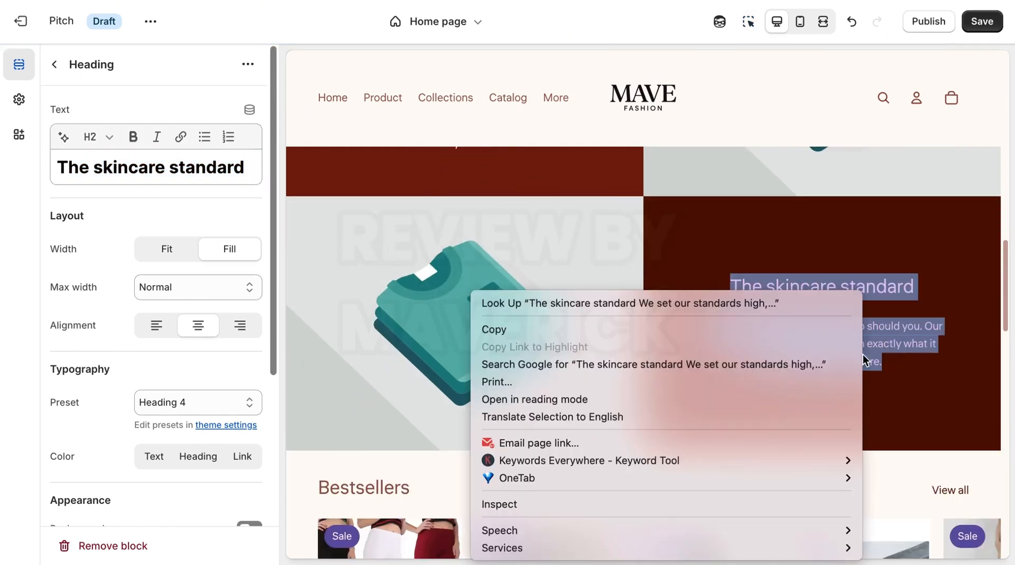
click(759, 335)
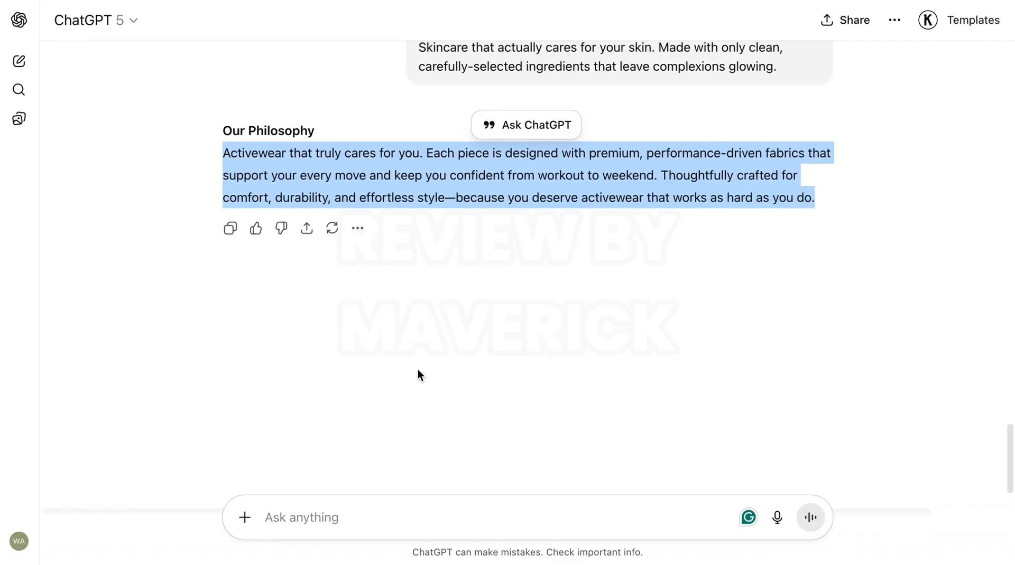
Step: Submit the copied "The skincare standard" heading and paragraph as a prompt in ChatGPT
right_click(347, 519)
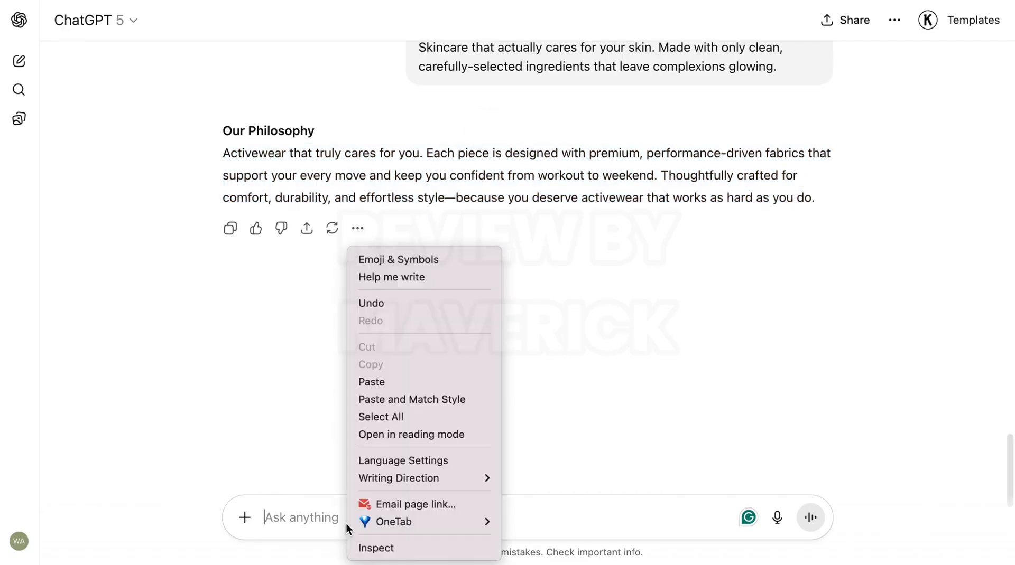
click(391, 382)
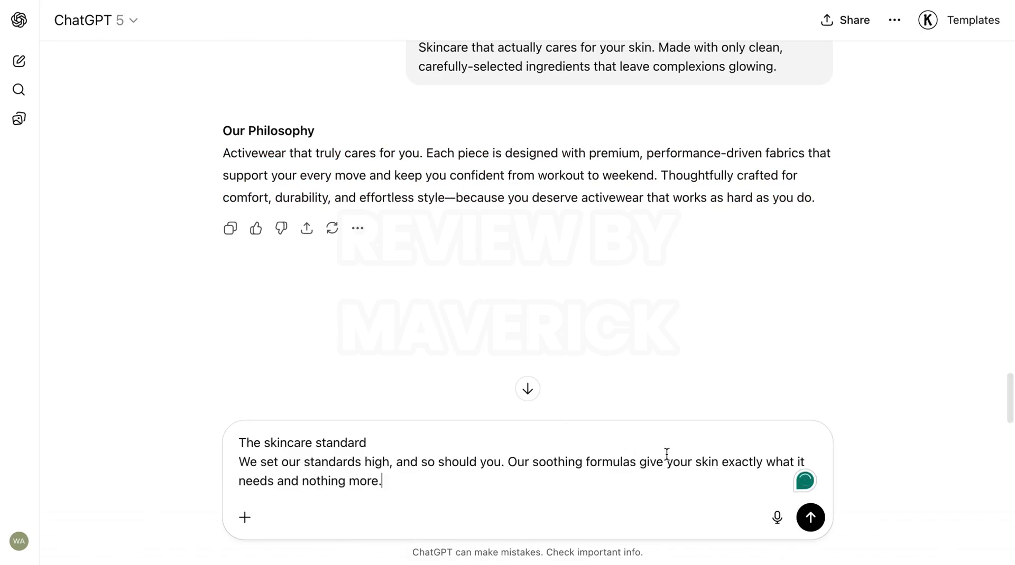
click(810, 517)
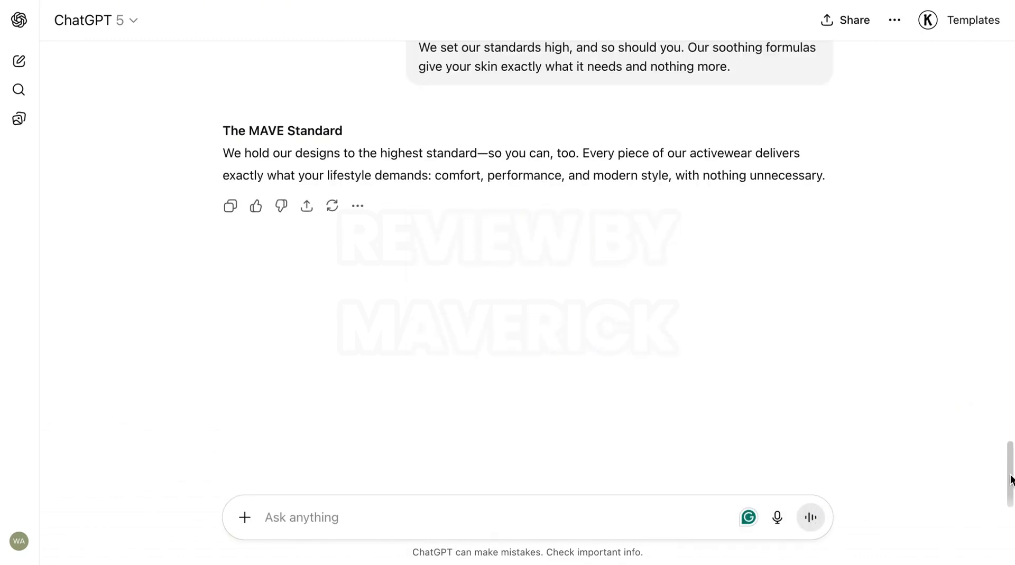
Step: Copy the heading "The MAVE Standard" from the ChatGPT reply and return to the Shopify theme editor
drag(1007, 483, 1007, 453)
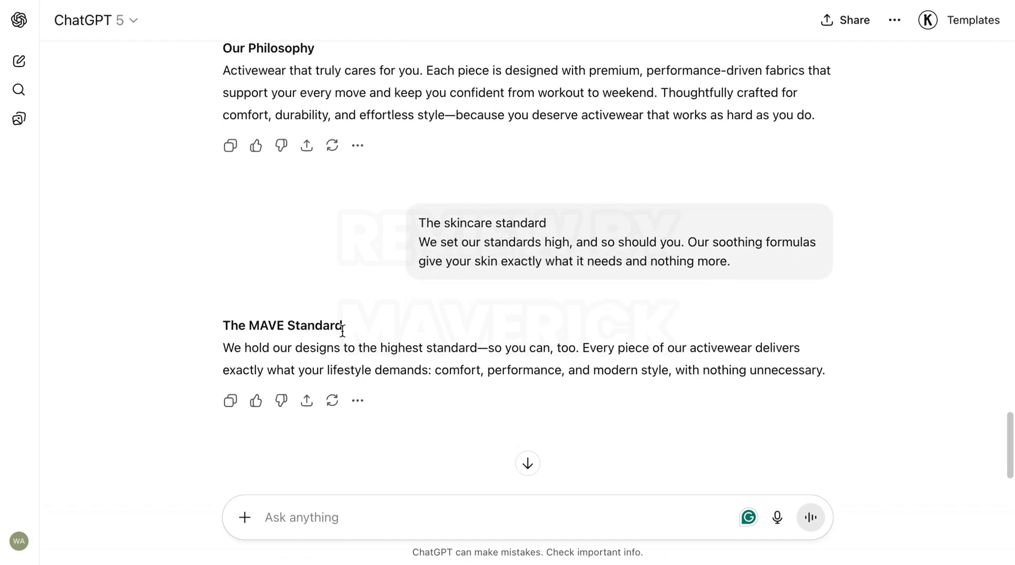
drag(342, 331, 220, 327)
right_click(241, 328)
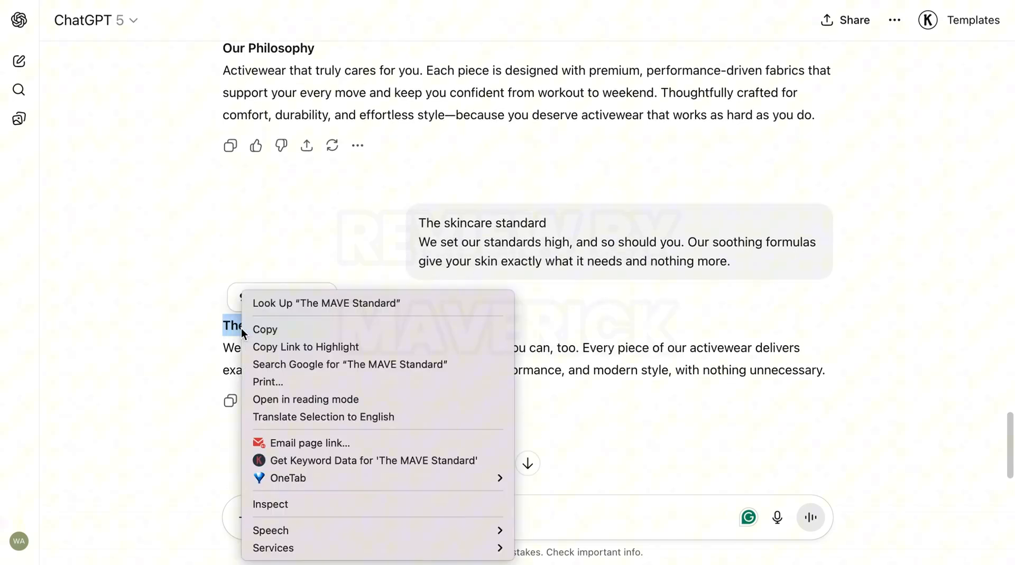
click(284, 332)
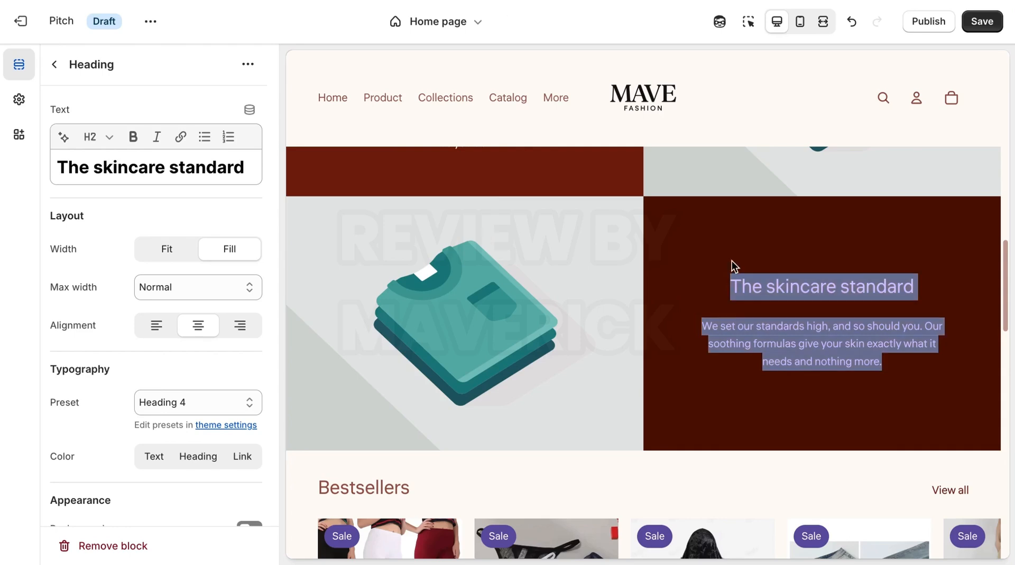
Step: Replace the heading text "The skincare standard" with the copied "The MAVE Standard"
click(763, 277)
click(232, 168)
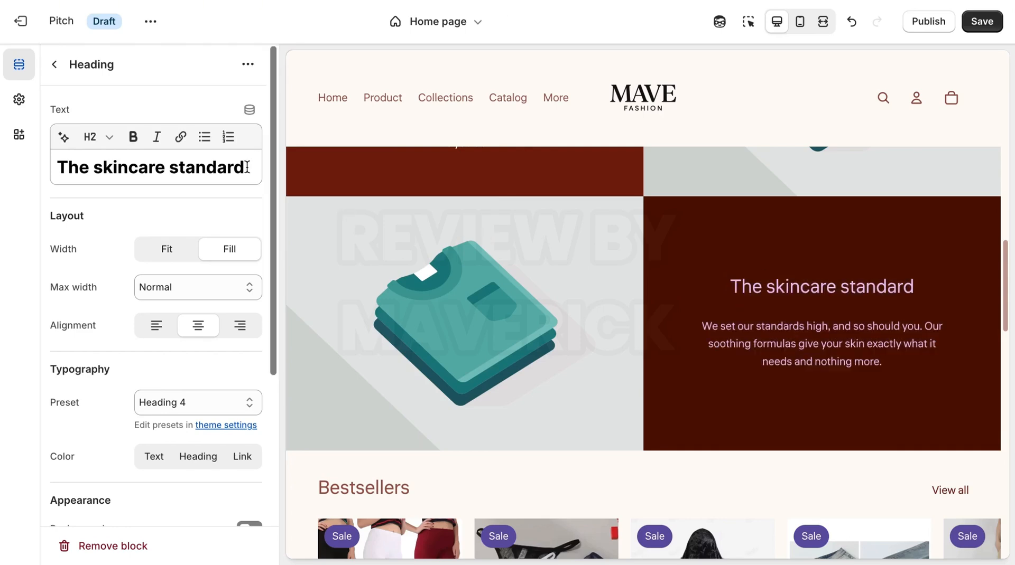
triple_click(247, 168)
click(247, 167)
right_click(246, 168)
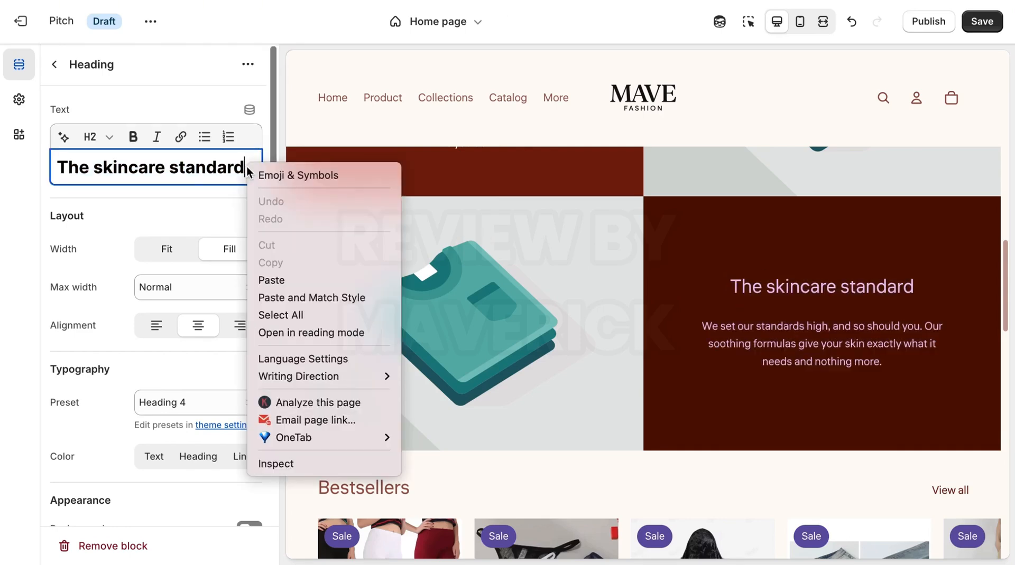
click(289, 281)
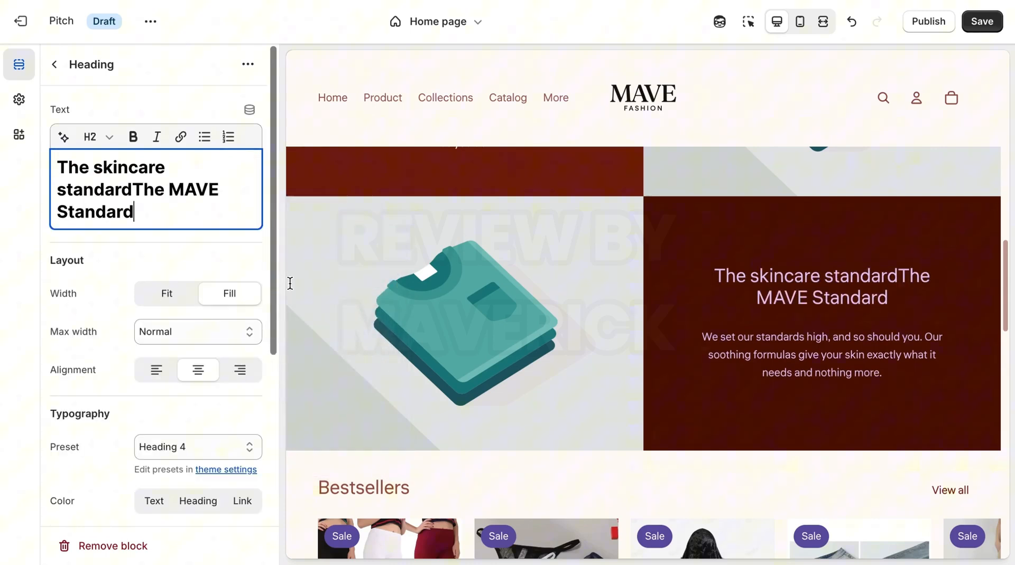
click(134, 190)
key(BackSpace)
key(BackSpace)
key(BackSpace)
key(BackSpace)
key(BackSpace)
key(BackSpace)
key(BackSpace)
key(BackSpace)
key(BackSpace)
key(BackSpace)
key(BackSpace)
key(BackSpace)
key(BackSpace)
key(BackSpace)
key(BackSpace)
key(BackSpace)
key(BackSpace)
key(BackSpace)
key(BackSpace)
key(BackSpace)
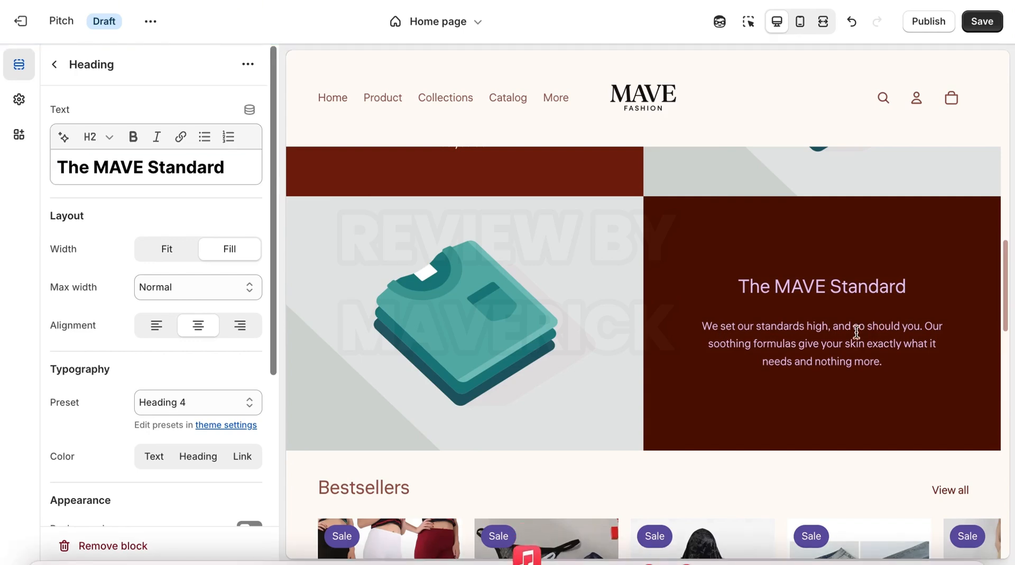
Step: With the inspector on, select the paragraph text below the heading for replacement and copy the paragraph under "The MAVE Standard" from ChatGPT
click(748, 21)
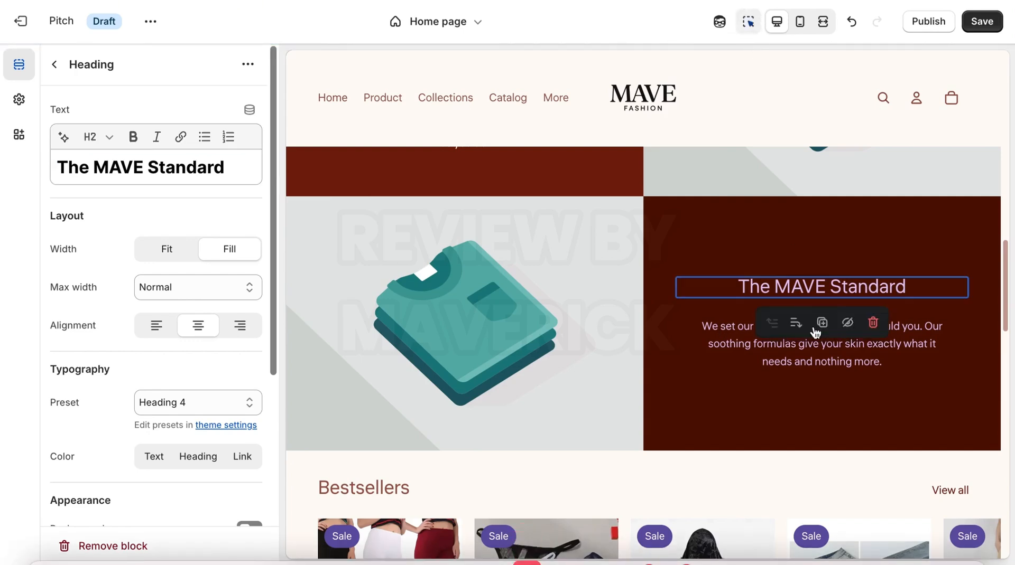
key(super+a)
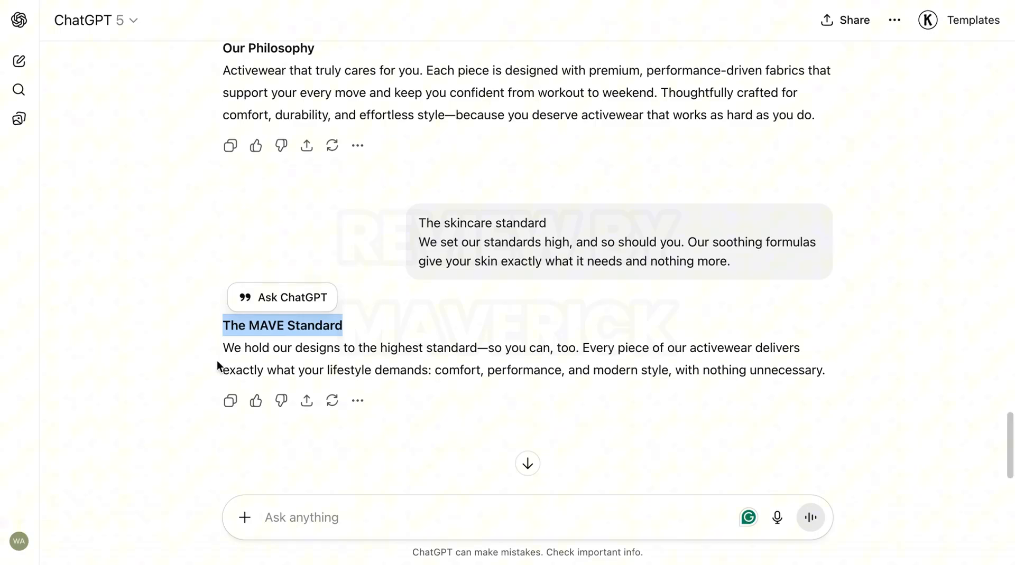
triple_click(223, 367)
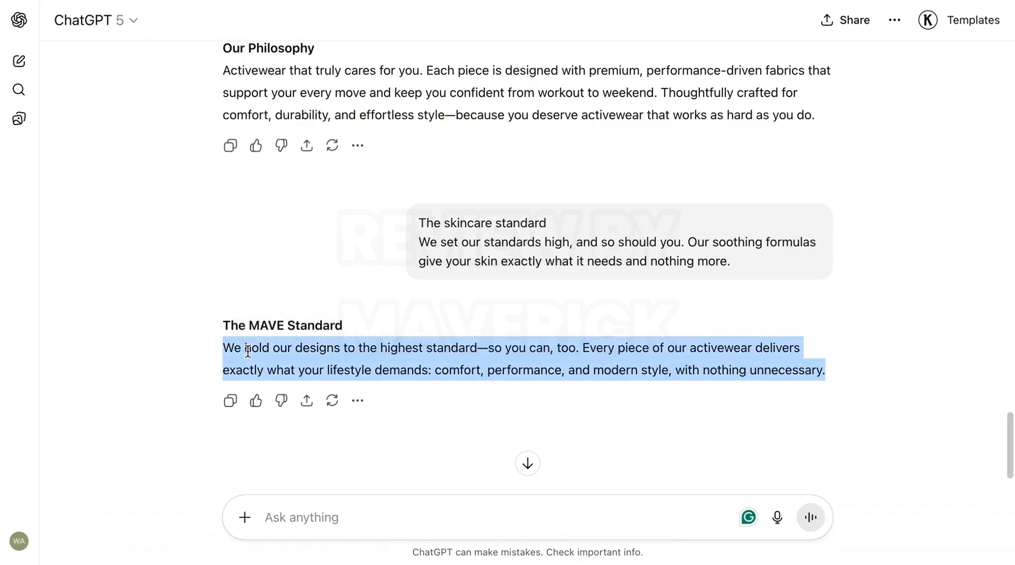
right_click(227, 364)
click(275, 331)
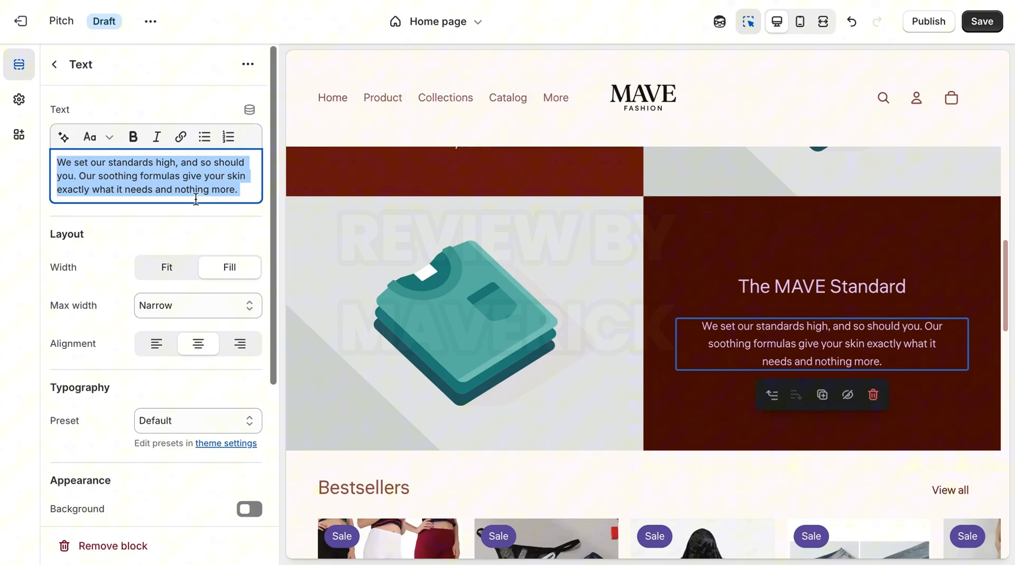
Step: Replace the skincare paragraph with the copied activewear paragraph and change the dash after "standard" to a comma
right_click(208, 172)
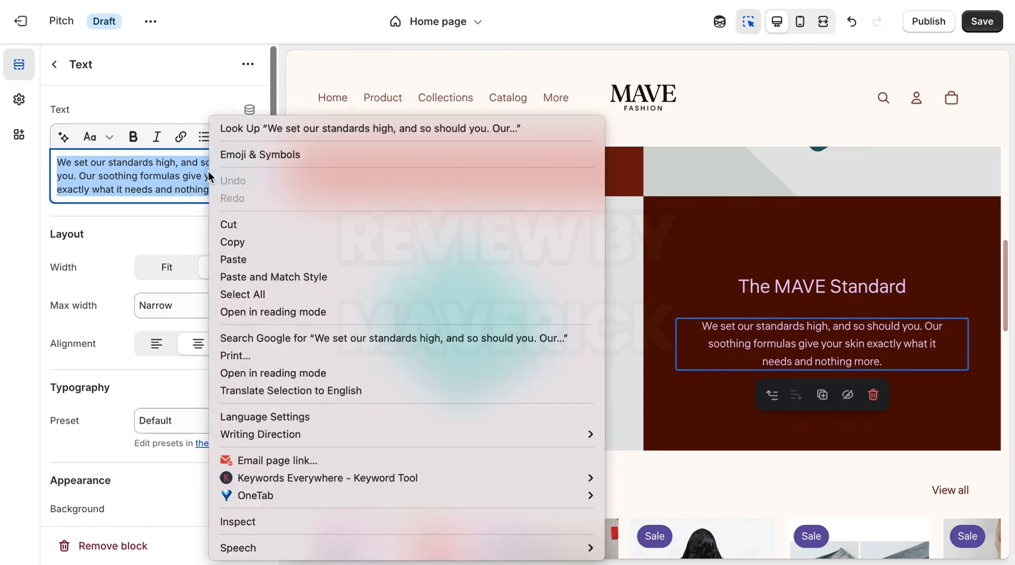
click(242, 267)
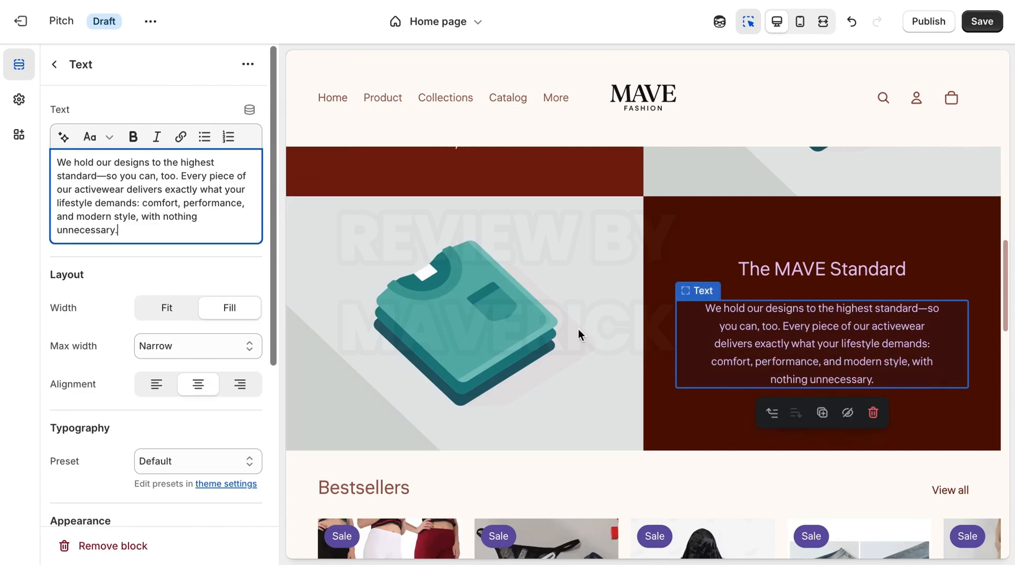
click(105, 179)
key(BackSpace)
text(,)
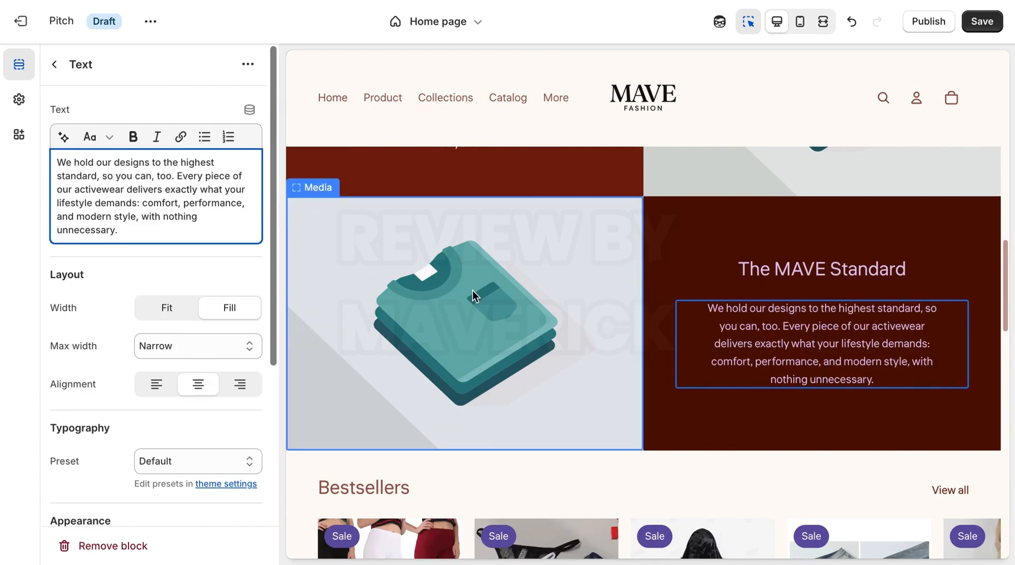
Step: Open the media block beside "The MAVE Standard" and browse the free images for it instead of the uploaded files
click(473, 291)
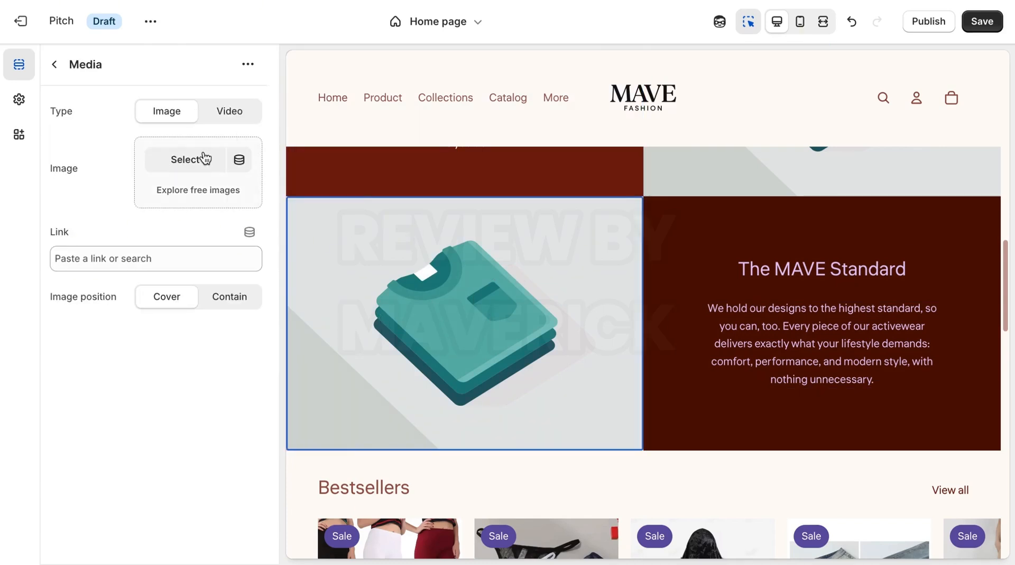
click(185, 160)
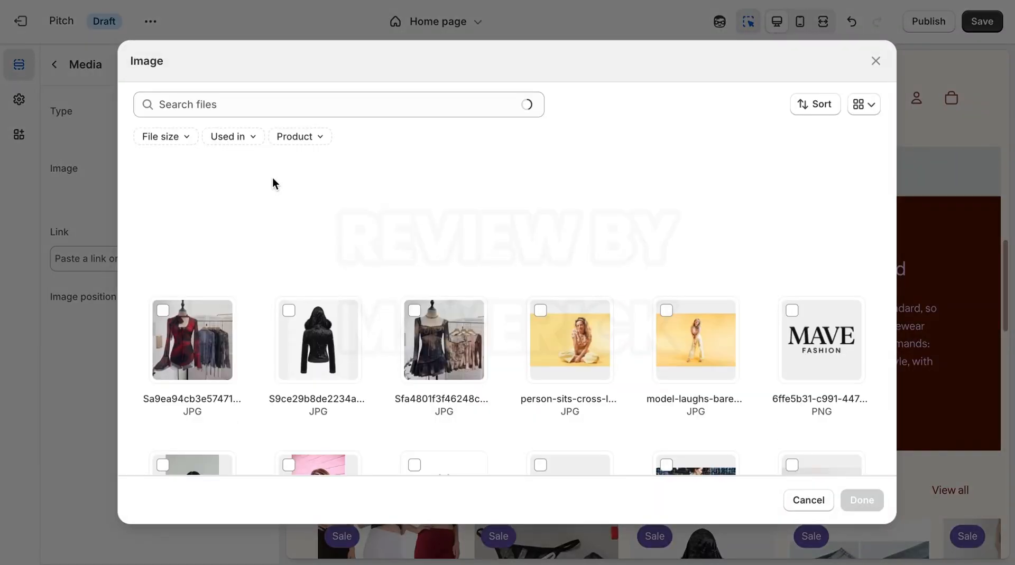
click(876, 57)
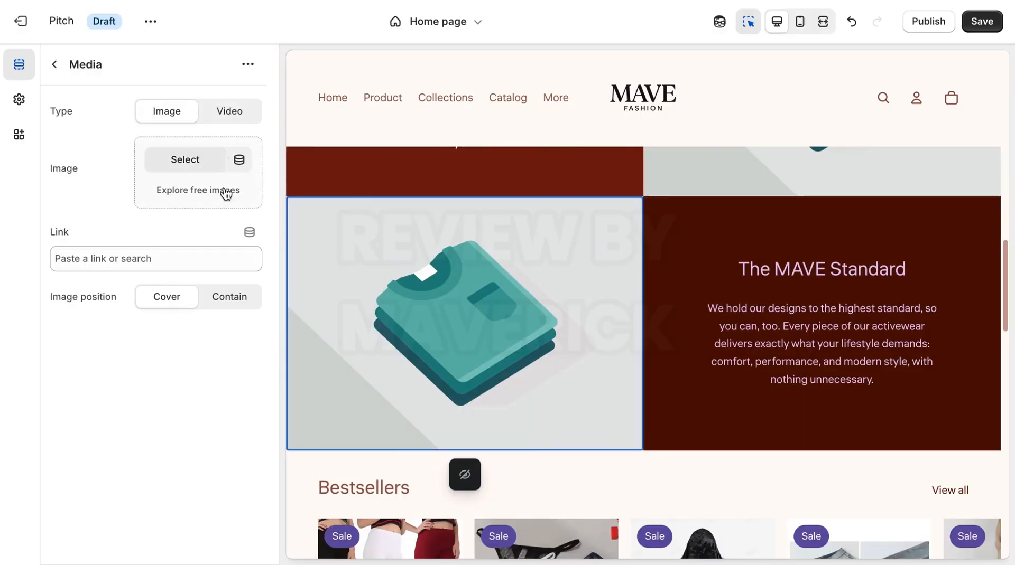
click(217, 192)
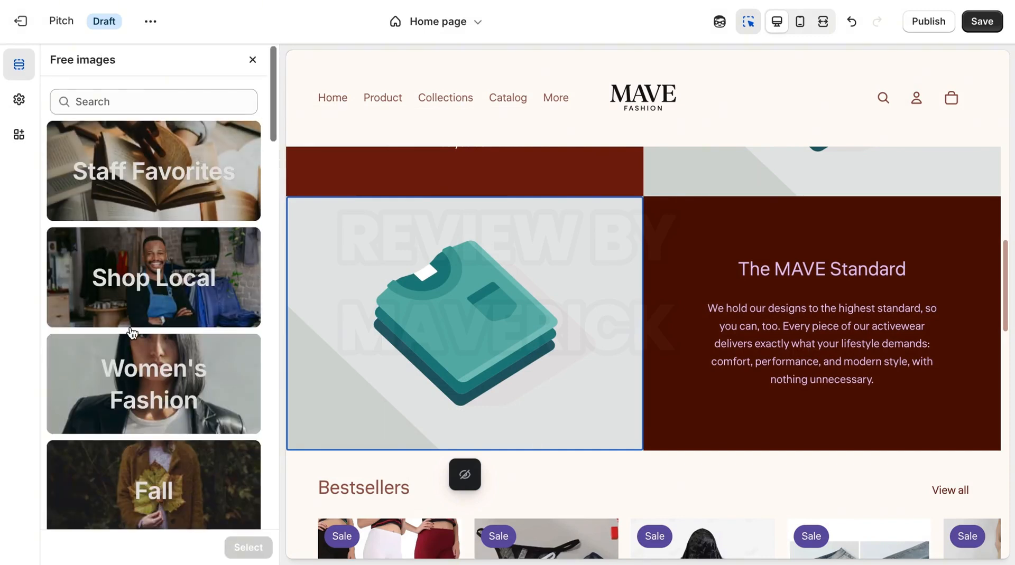
Step: Search the free images for "baby care" and clear the search
click(125, 104)
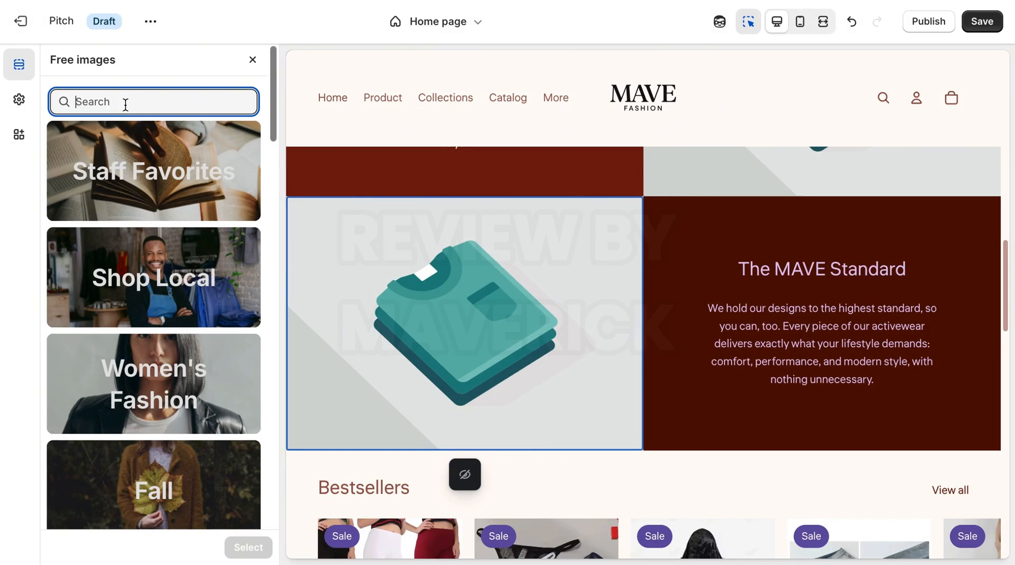
text(baby care)
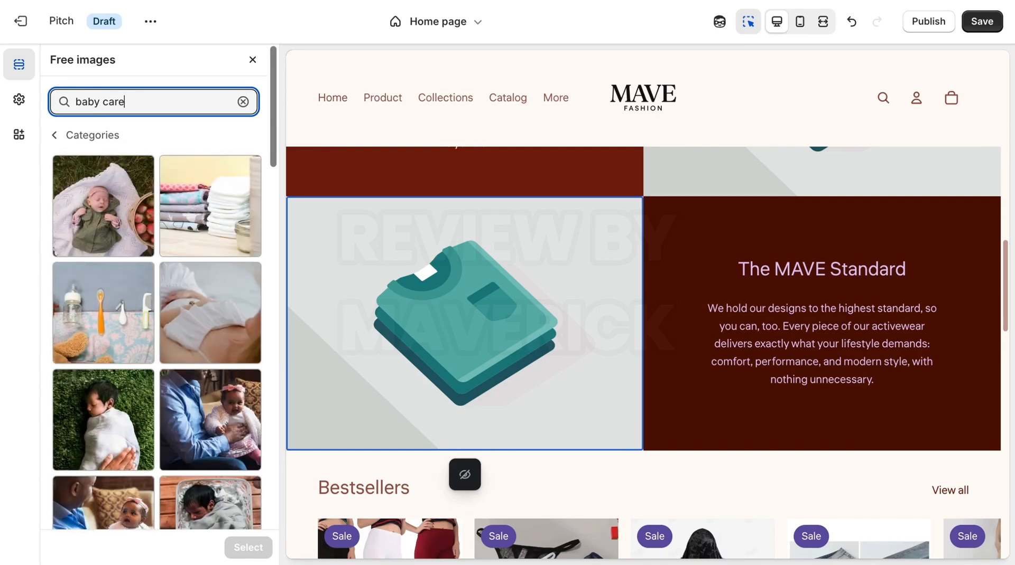
key(BackSpace)
key(BackSpace)
key(BackSpace)
key(BackSpace)
key(BackSpace)
key(BackSpace)
key(BackSpace)
key(BackSpace)
key(BackSpace)
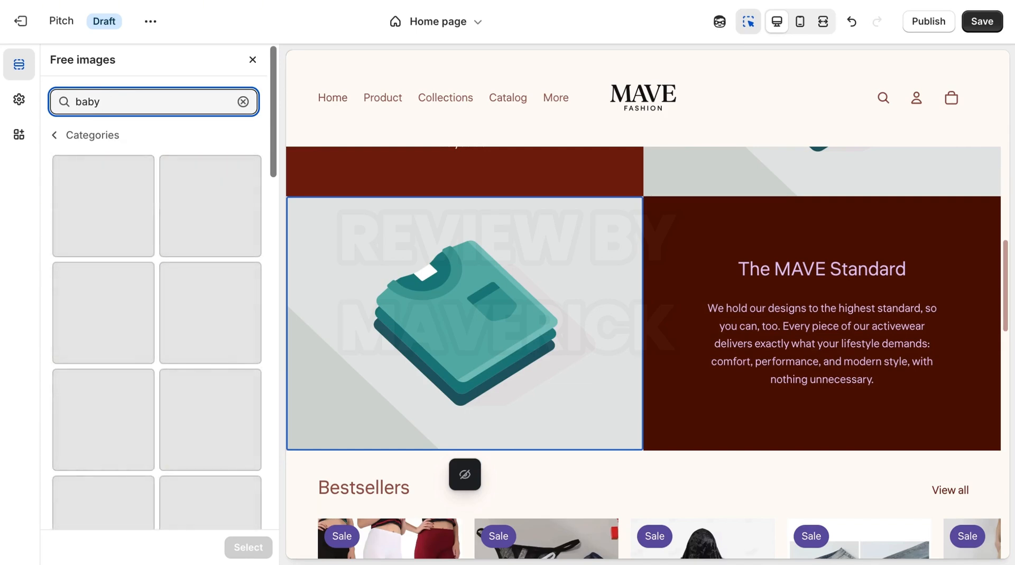
Step: Set the free Women's Fashion photo of clothes on a hanging rack as the image beside "The MAVE Standard"
click(185, 348)
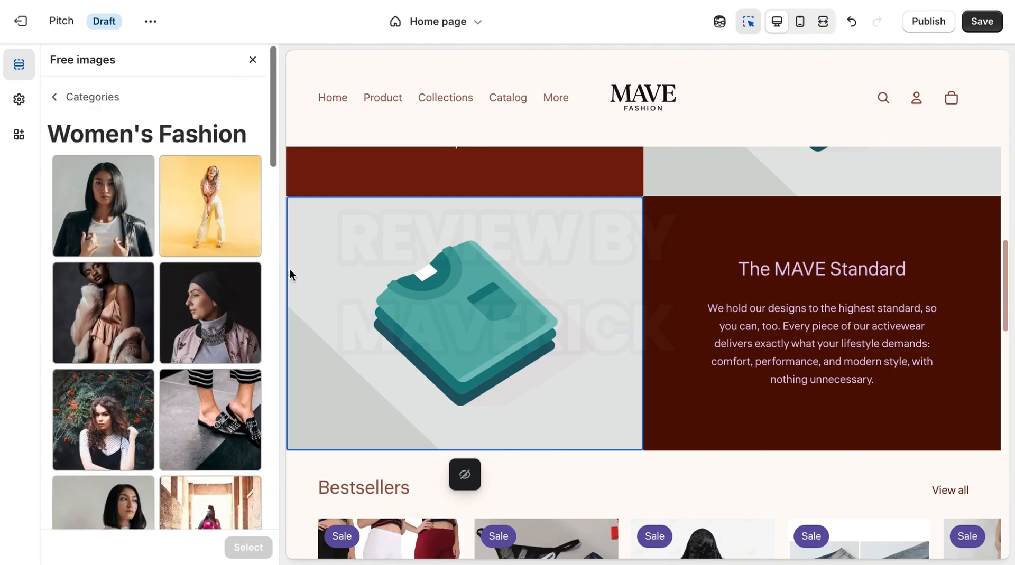
drag(271, 176, 279, 486)
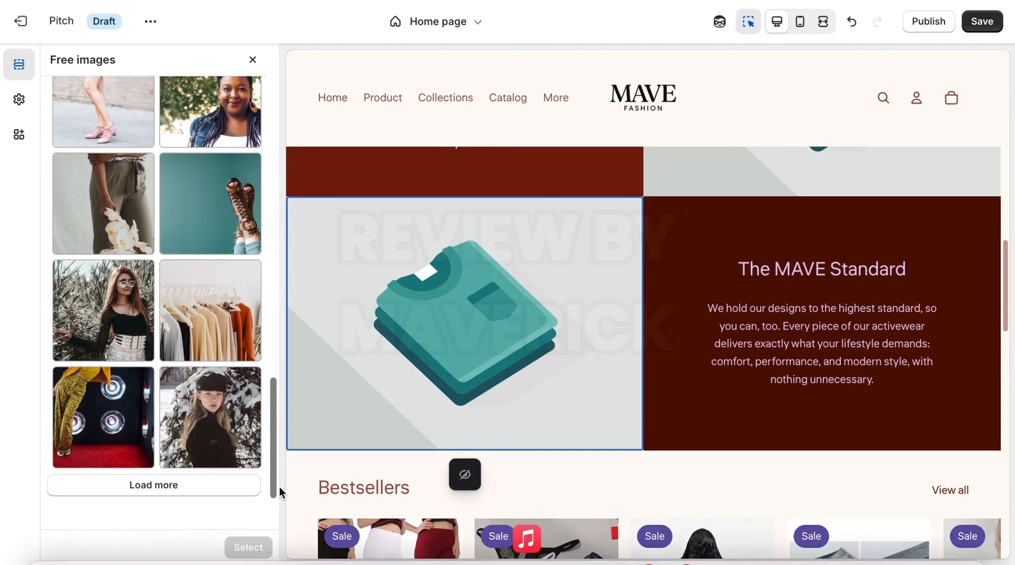
click(206, 320)
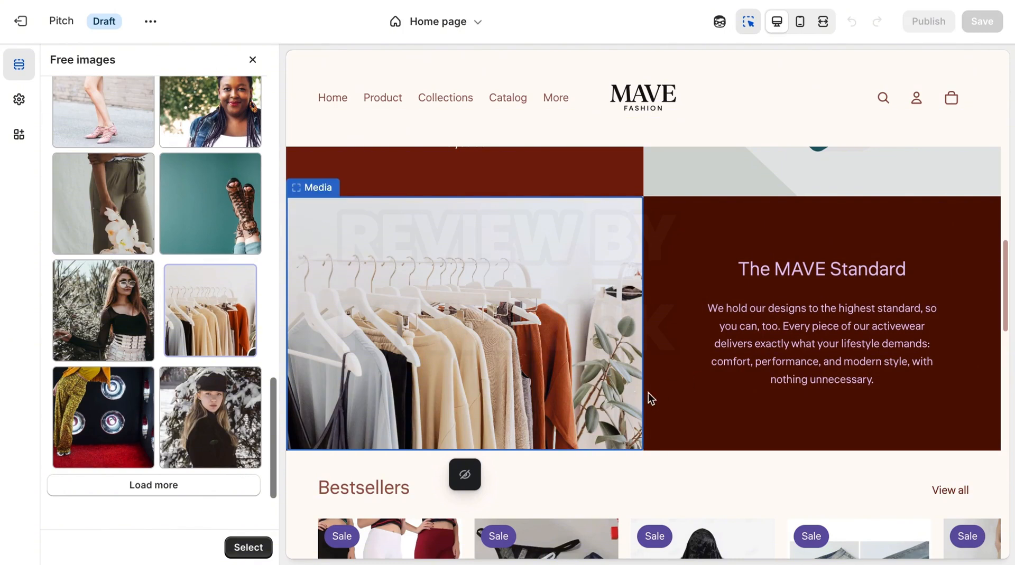
click(247, 548)
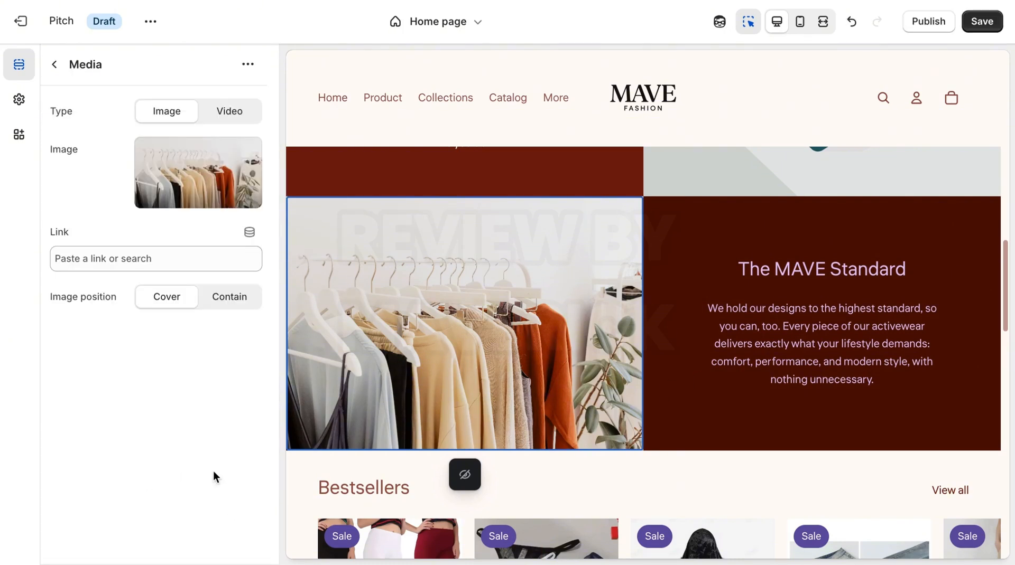
Step: Link the clothes-rack image to All collections and try the Contain image position before returning to Cover
click(163, 249)
click(163, 76)
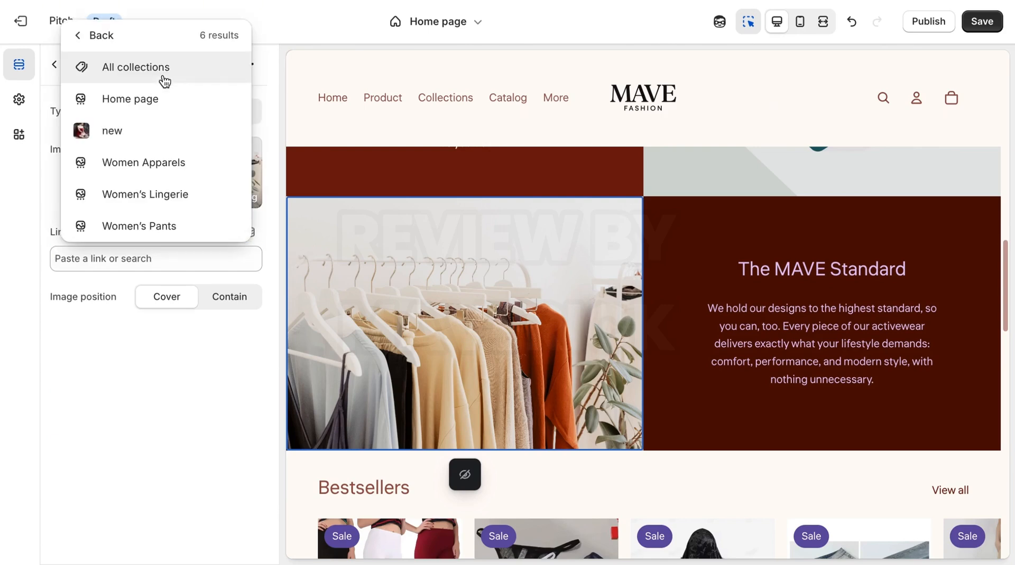
click(131, 58)
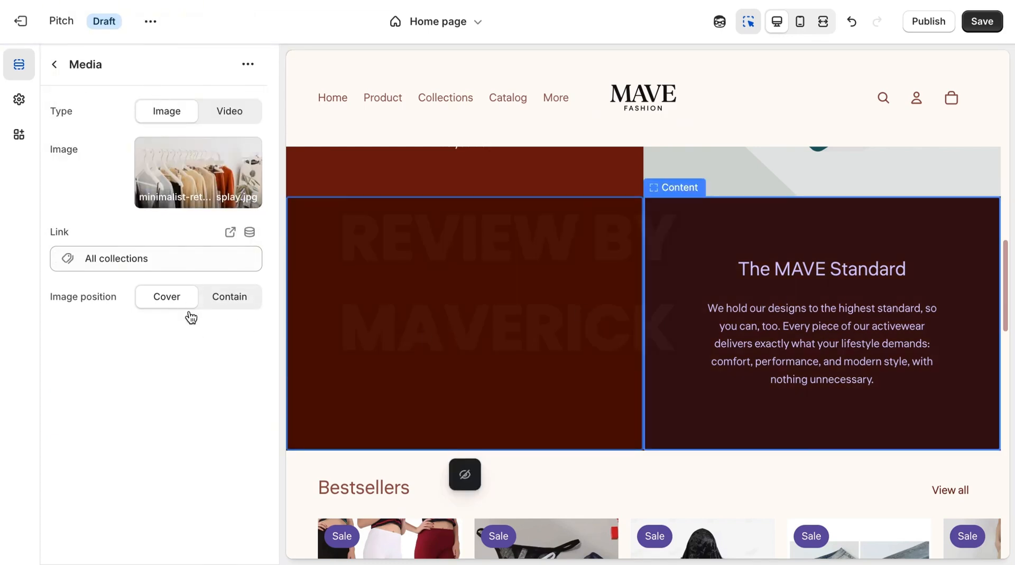
click(228, 297)
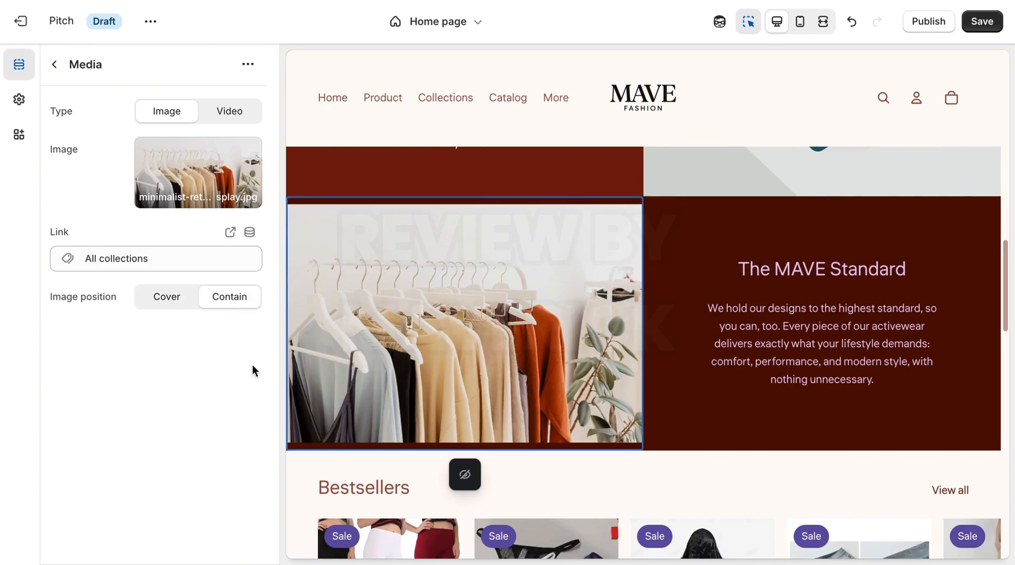
click(165, 299)
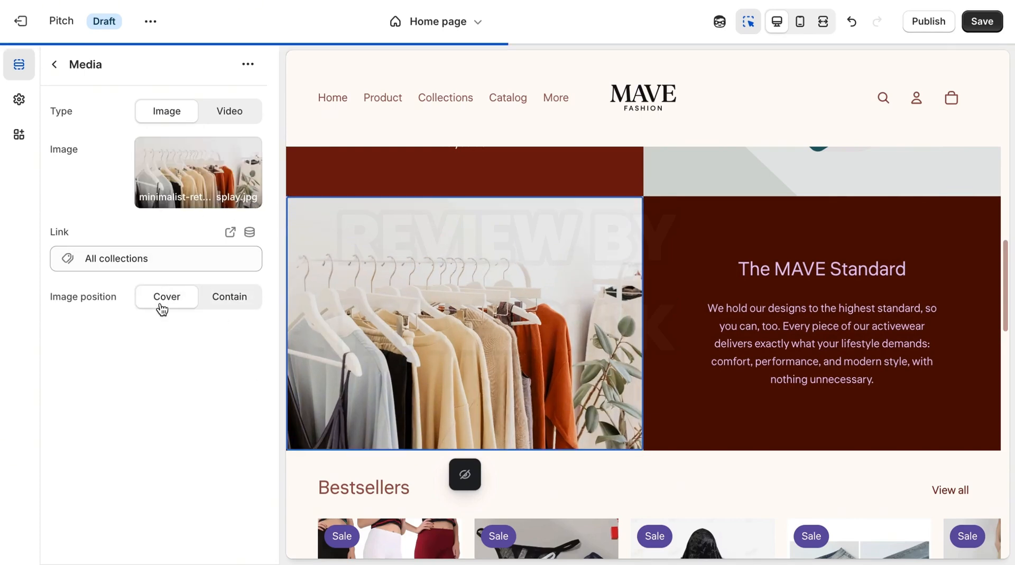
Step: Set the free Women's Fashion photo of the woman in glasses and fur as the image beside "Our philosophy"
drag(1005, 283, 1004, 235)
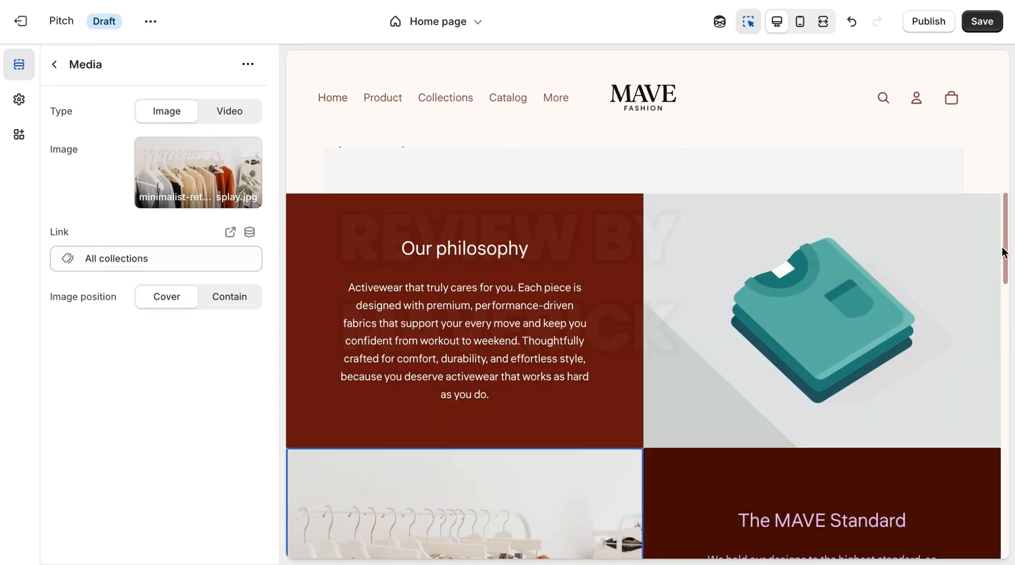
scroll(1006, 222, up, 2)
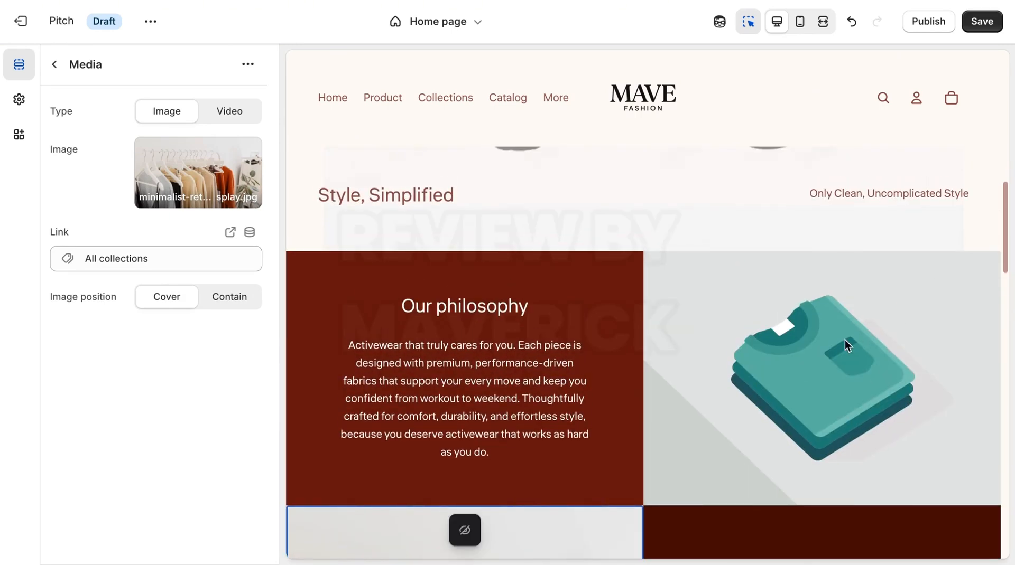
click(844, 340)
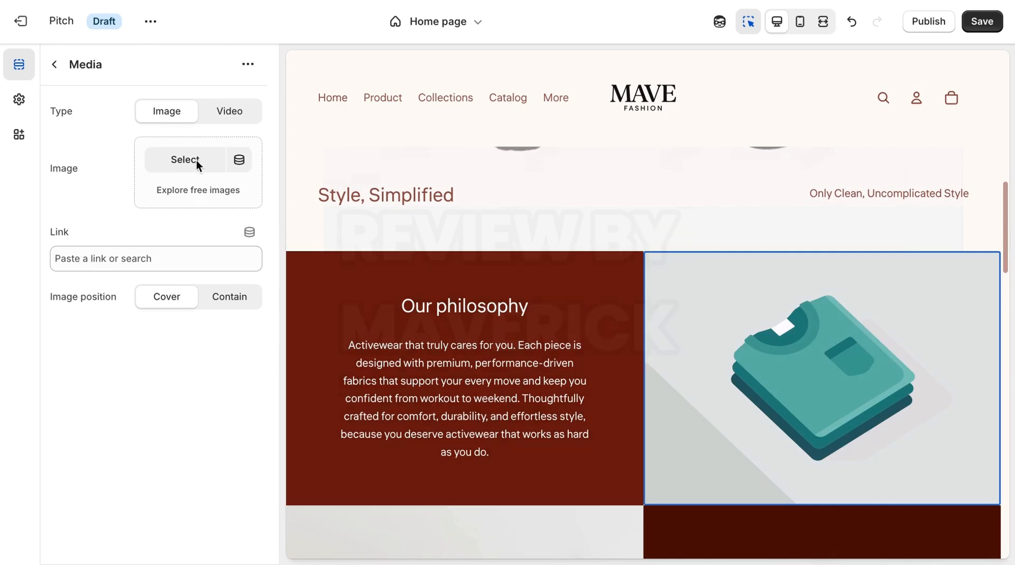
click(196, 191)
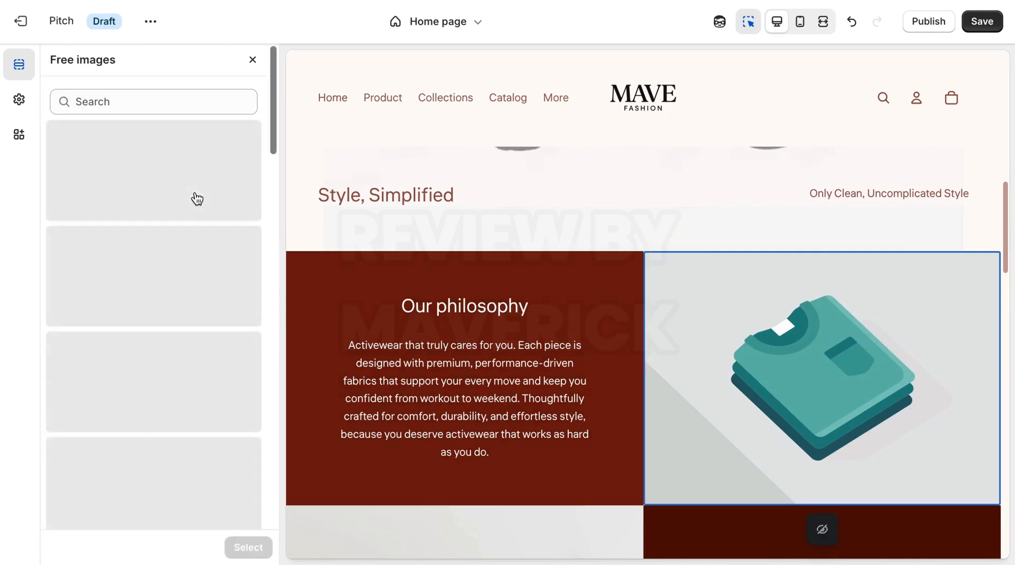
click(222, 380)
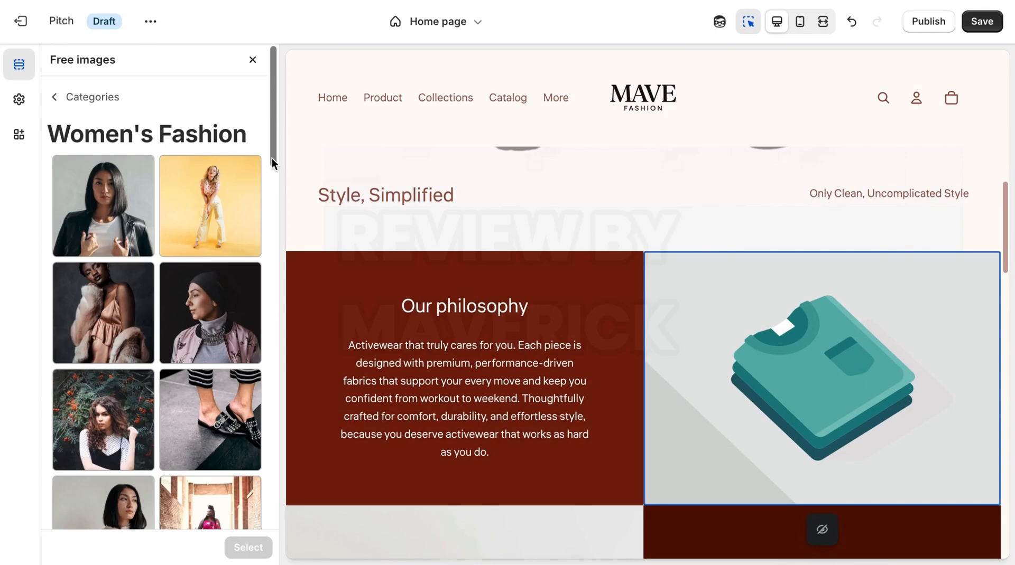
drag(272, 152, 265, 297)
click(81, 131)
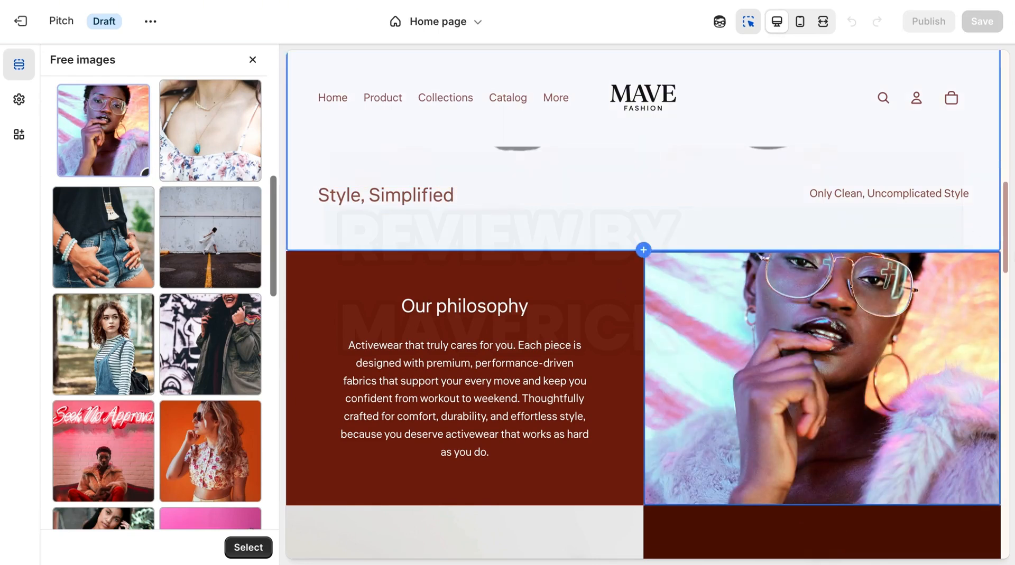
click(256, 547)
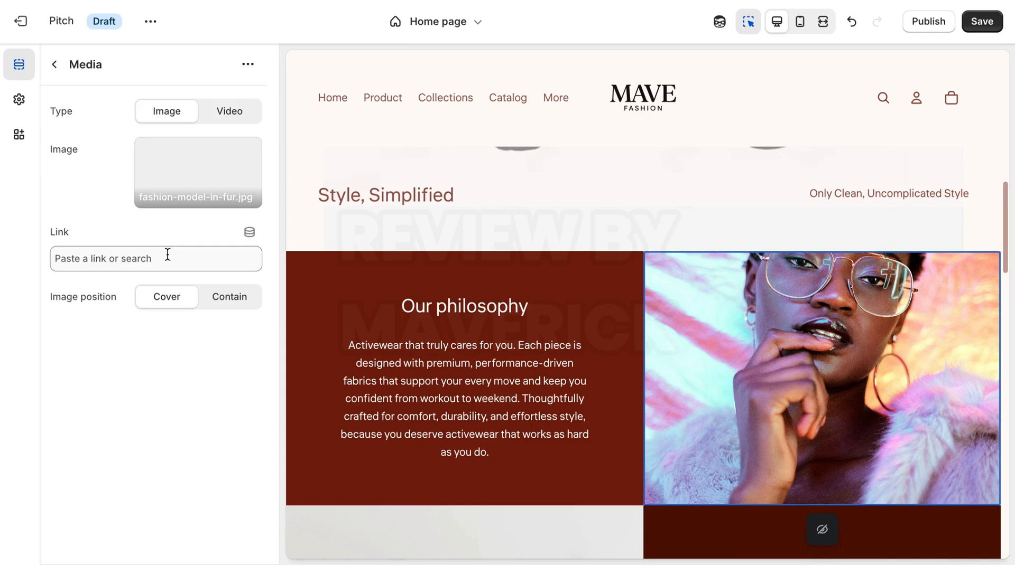
Step: Link the image of the woman in glasses and fur to All products and save the theme changes
click(165, 258)
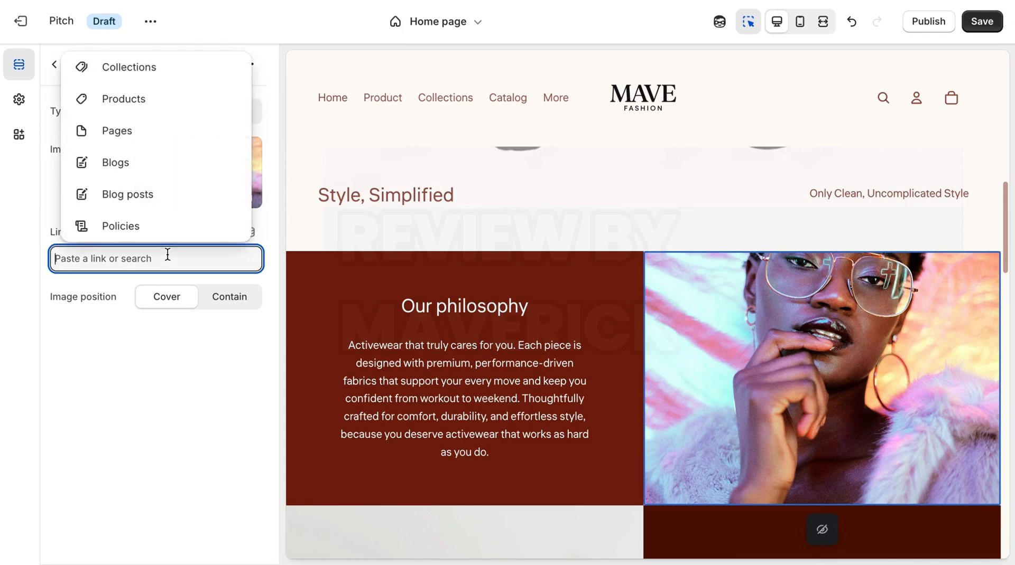
click(129, 100)
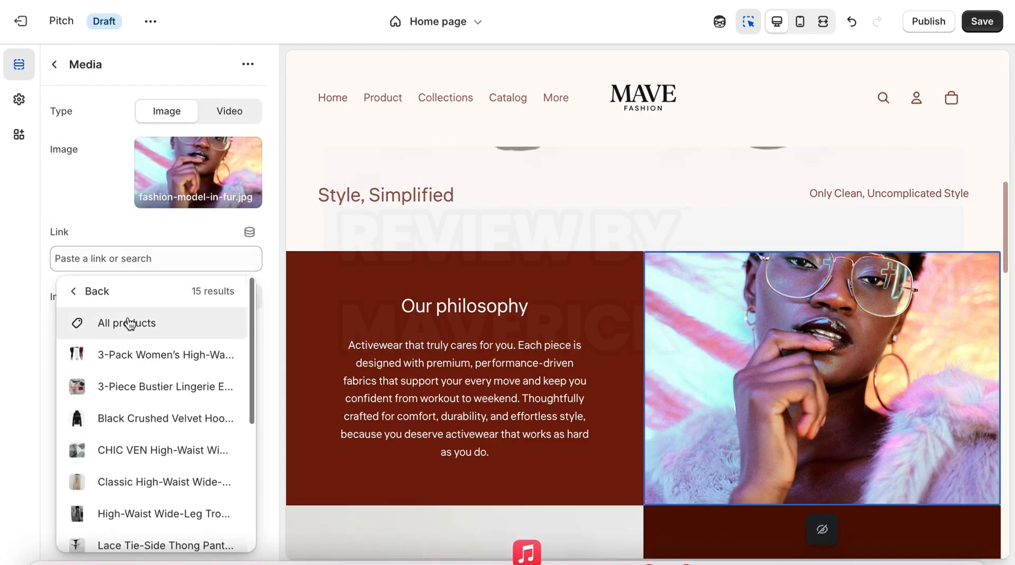
click(127, 322)
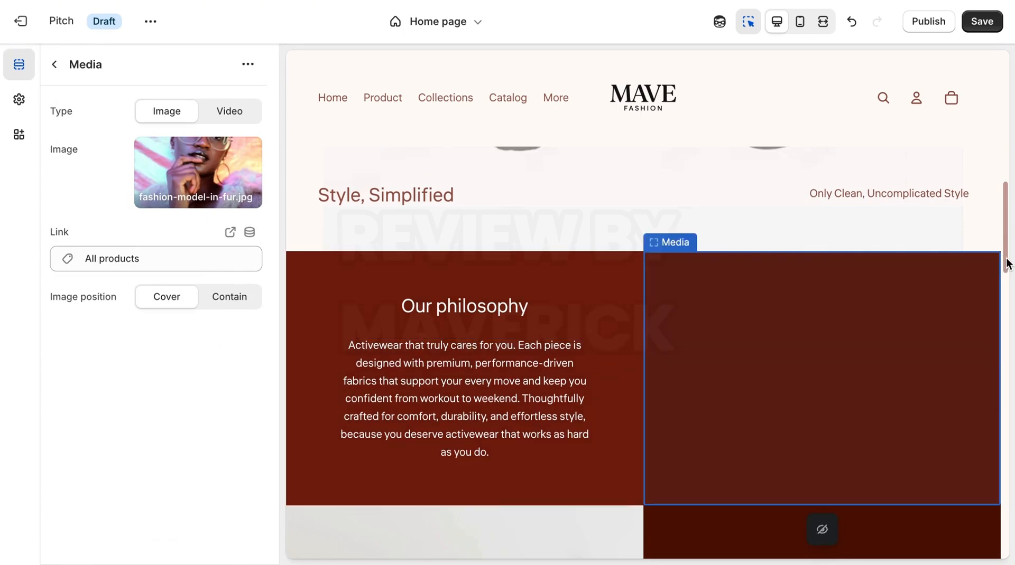
mouse_move(1007, 259)
mouse_down()
mouse_move(1010, 287)
mouse_move(1009, 274)
mouse_up()
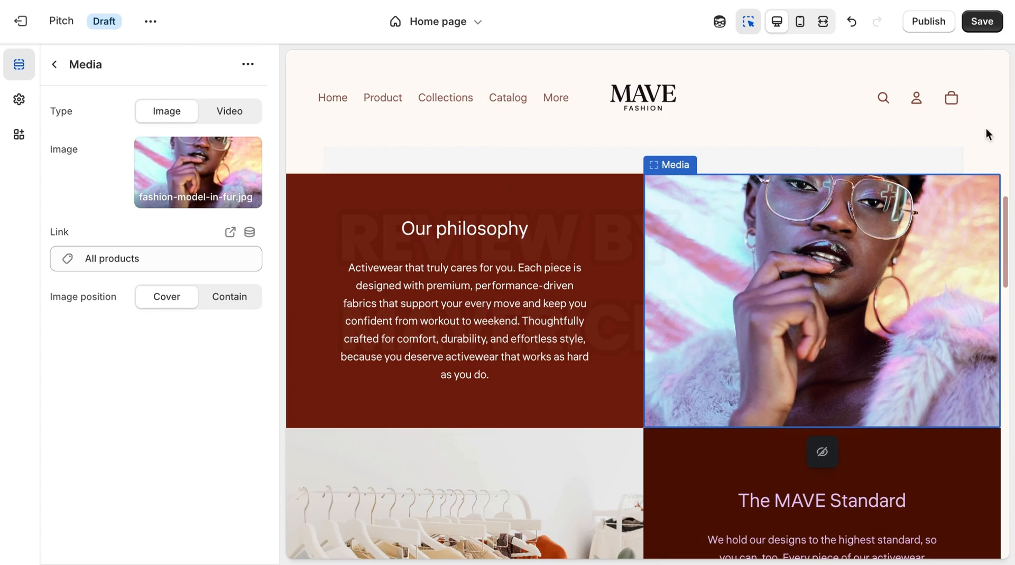
click(979, 24)
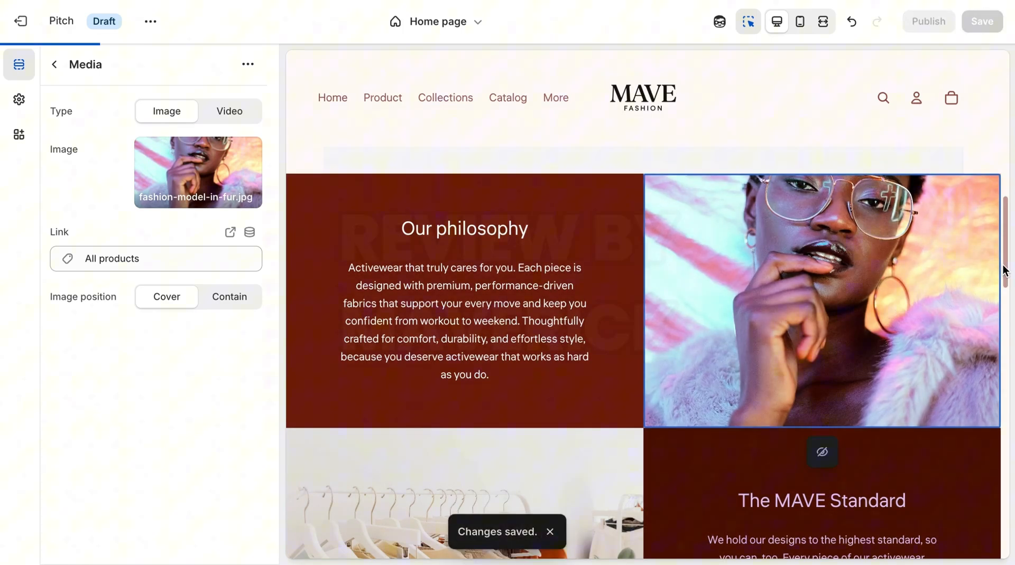
Step: Examine the Featured collection's header layout and Bestsellers title settings, keeping the title wording as Bestsellers
drag(1004, 270, 960, 364)
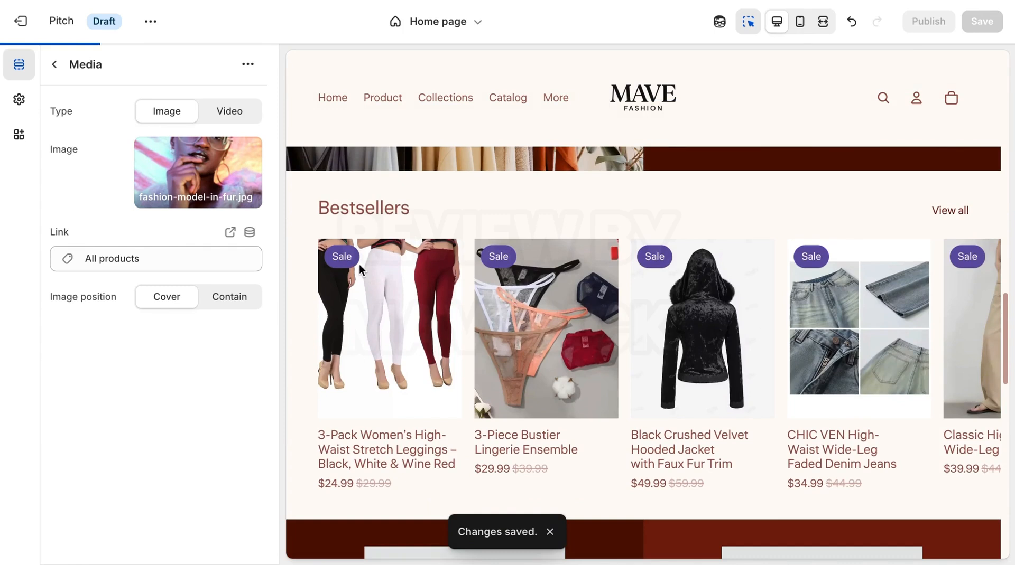
click(339, 209)
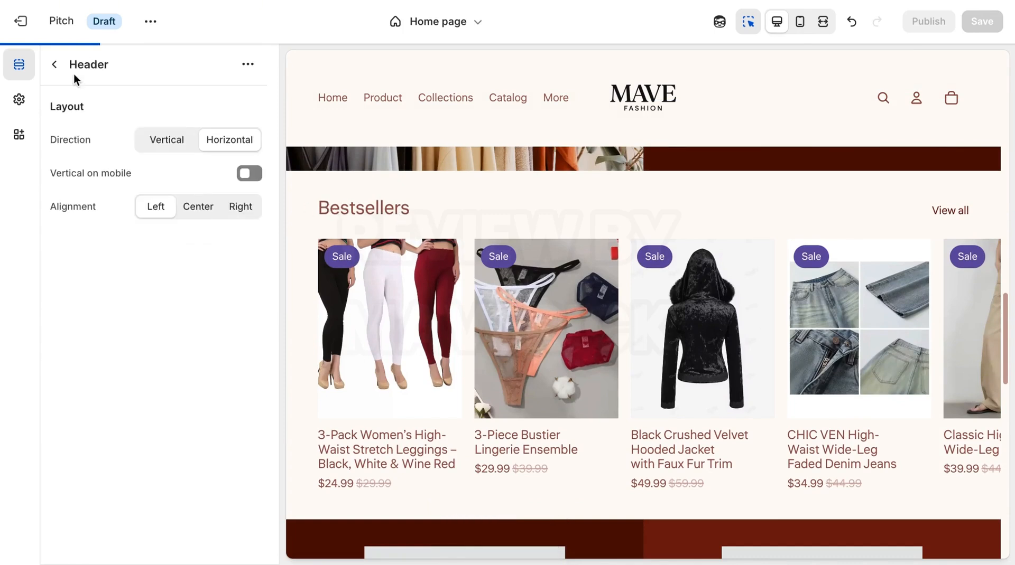
click(54, 64)
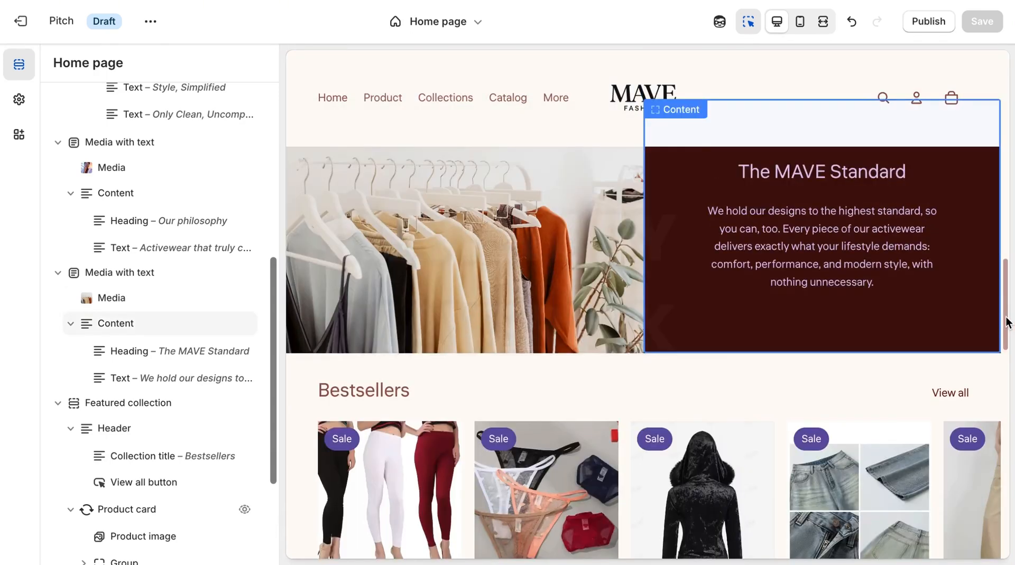
drag(1006, 322, 1005, 364)
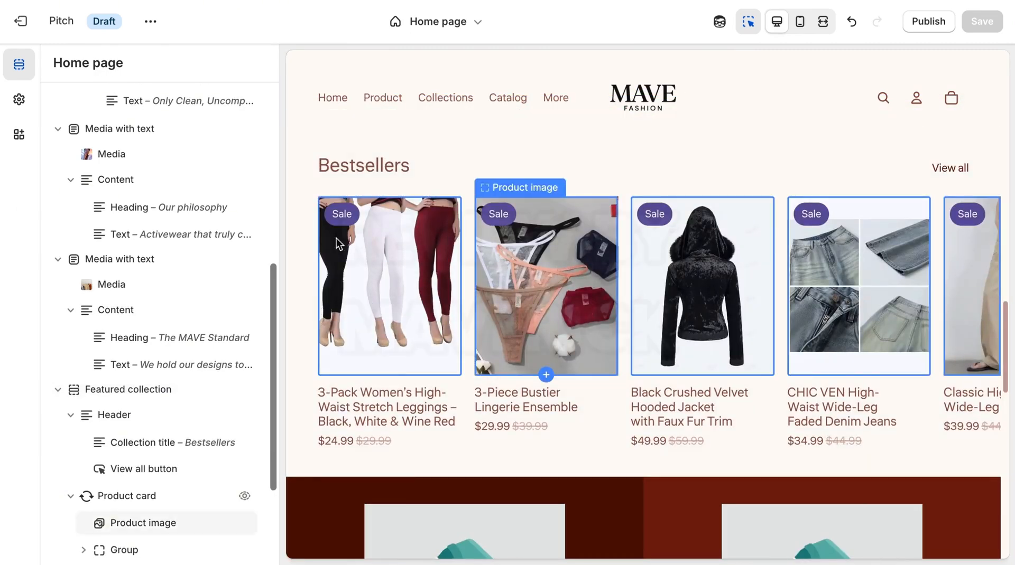
drag(271, 364, 272, 421)
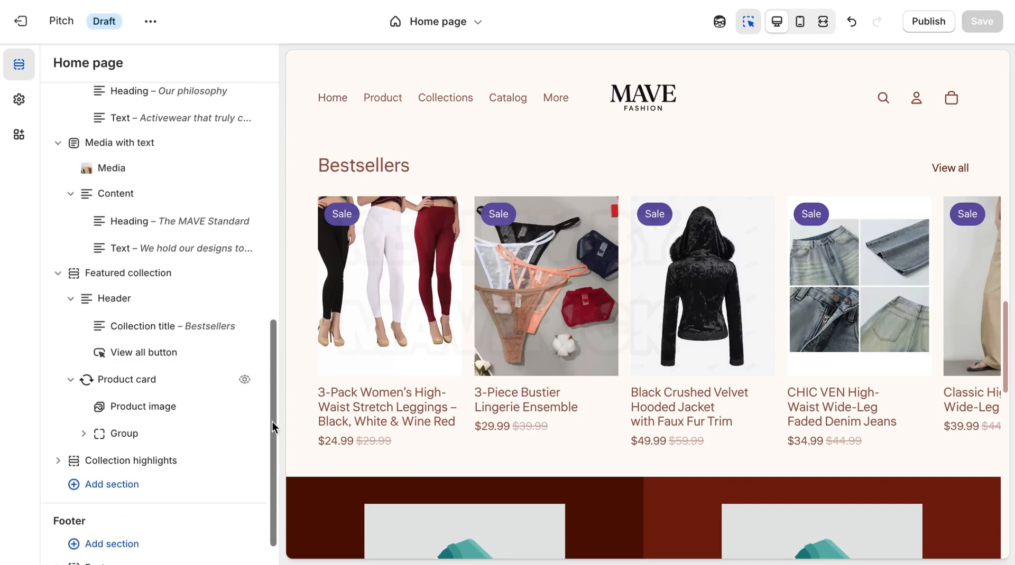
click(174, 334)
click(145, 168)
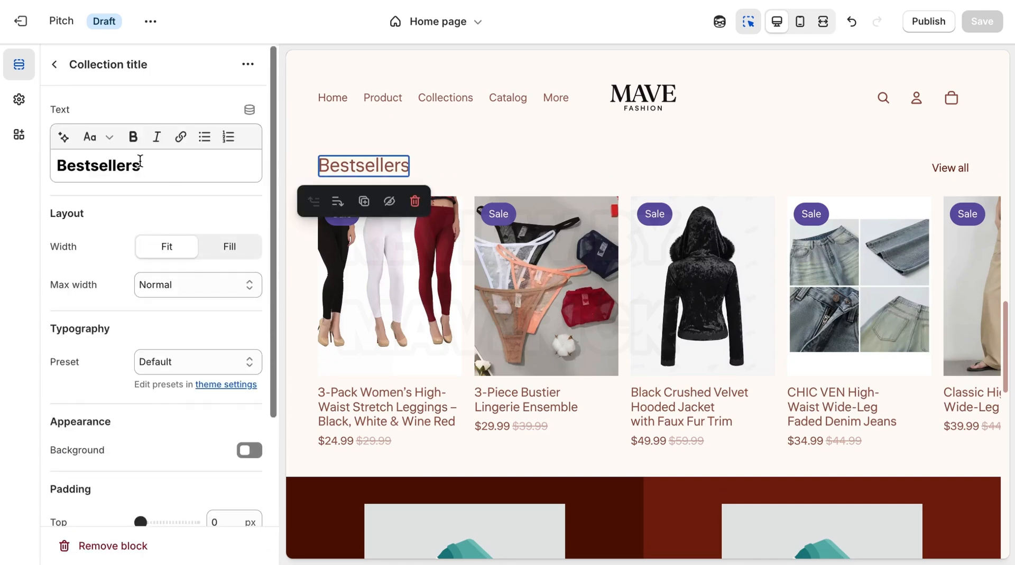
key(BackSpace)
text(s)
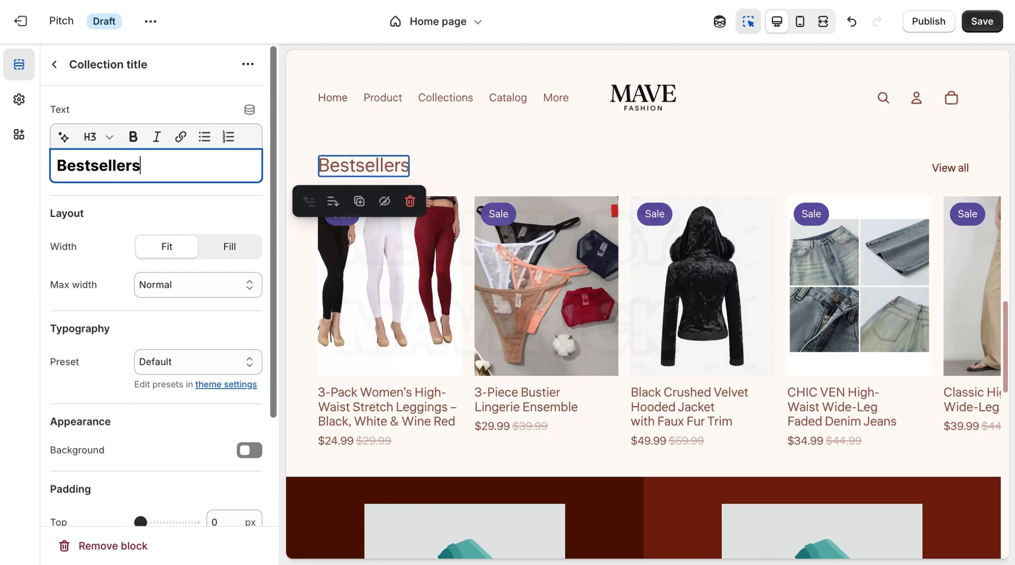
click(54, 64)
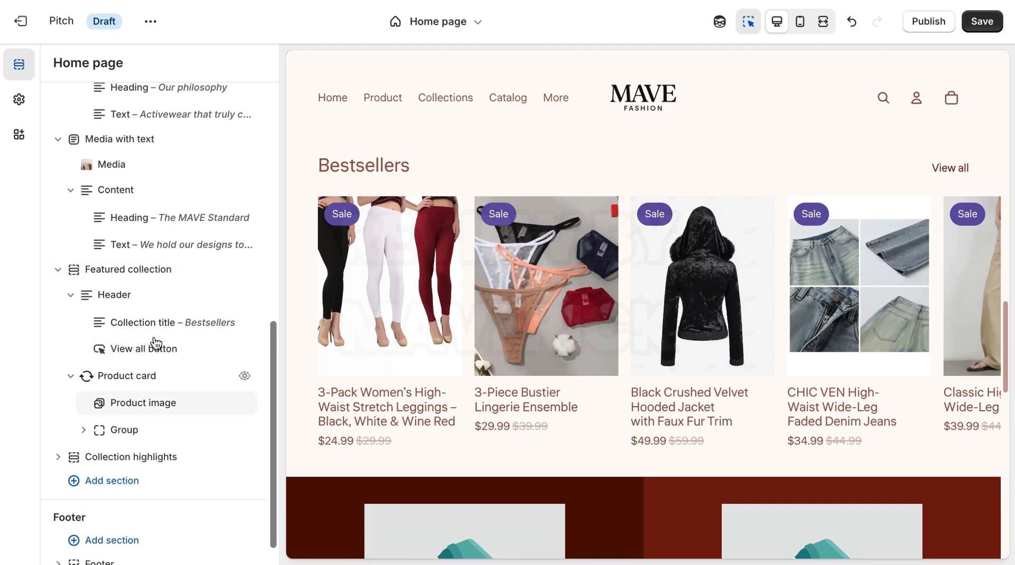
Step: Examine the settings of the Bestsellers section's View all button and product images
click(156, 358)
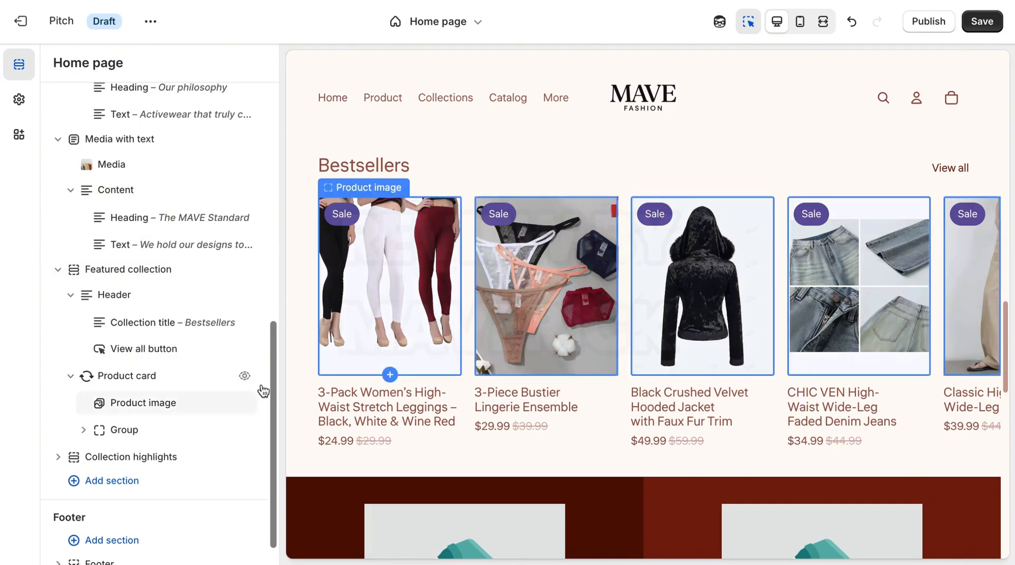
scroll(272, 402, down, 1)
click(141, 319)
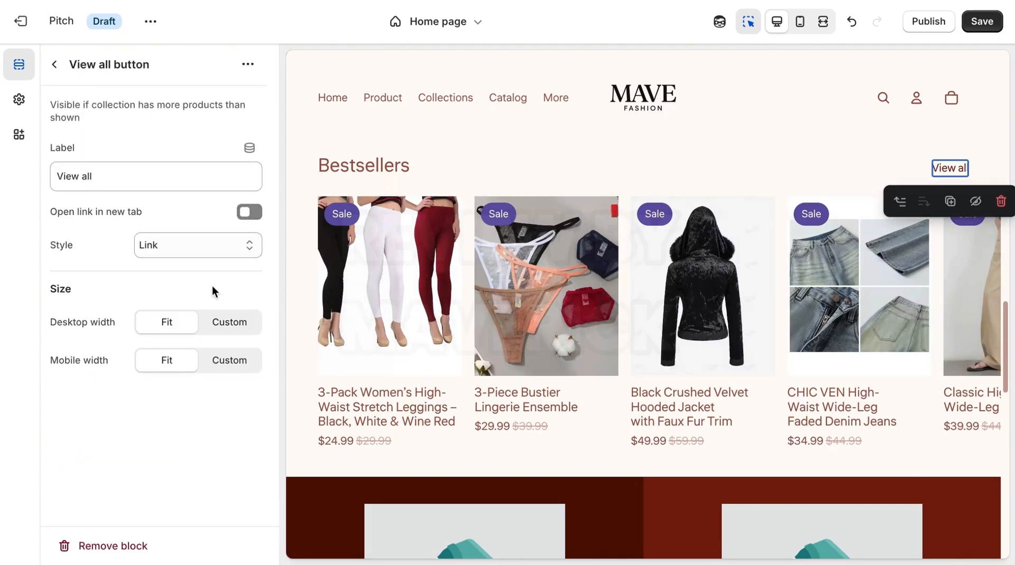
click(57, 66)
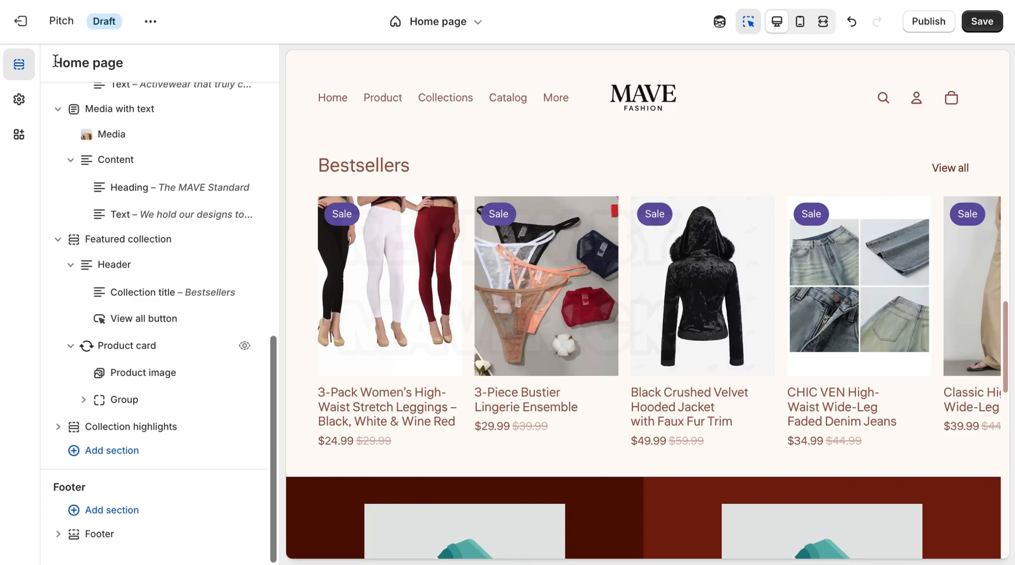
click(159, 372)
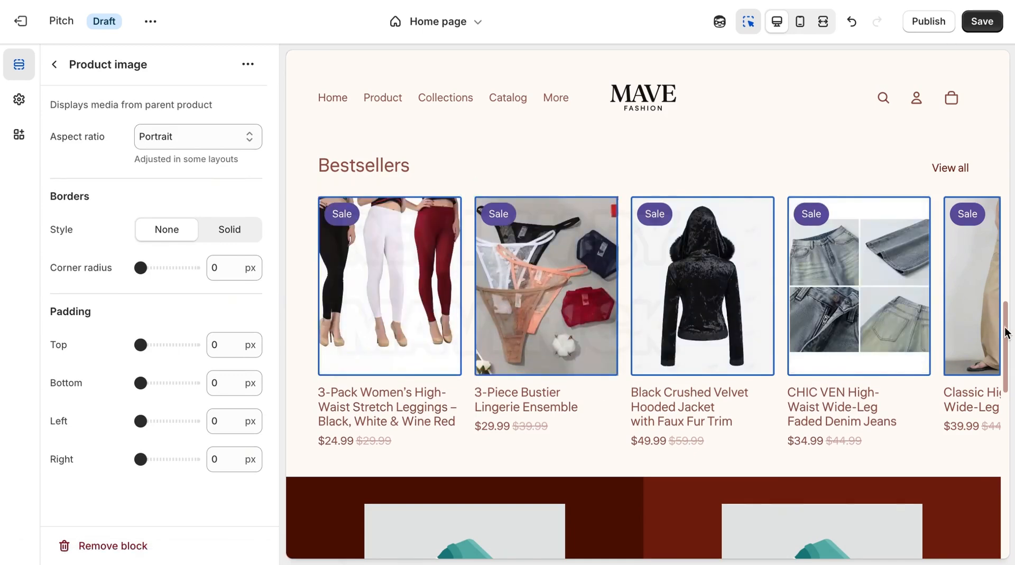
mouse_move(1006, 330)
mouse_down()
mouse_move(1006, 364)
mouse_move(1006, 323)
mouse_move(1006, 346)
mouse_up()
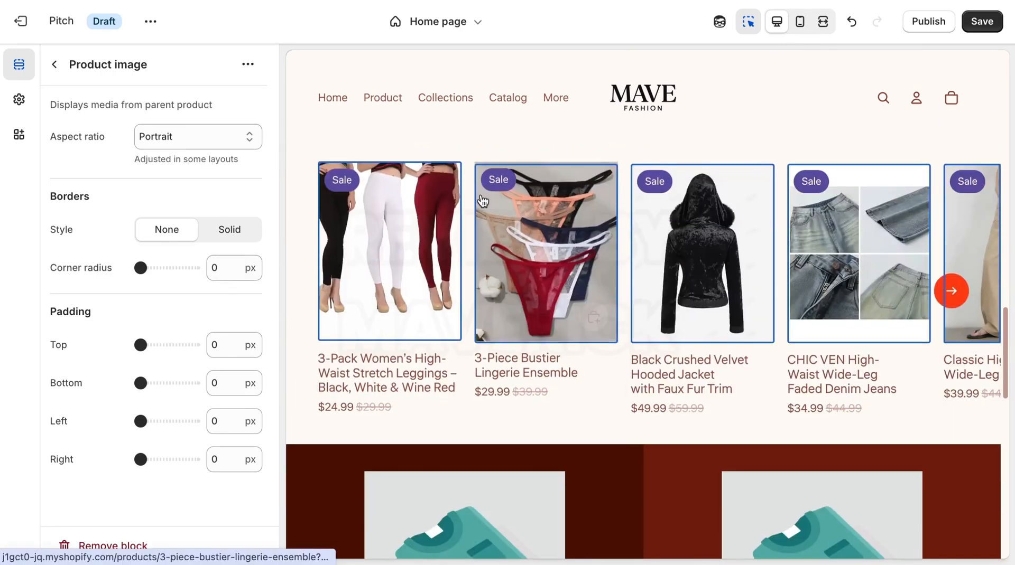
click(481, 195)
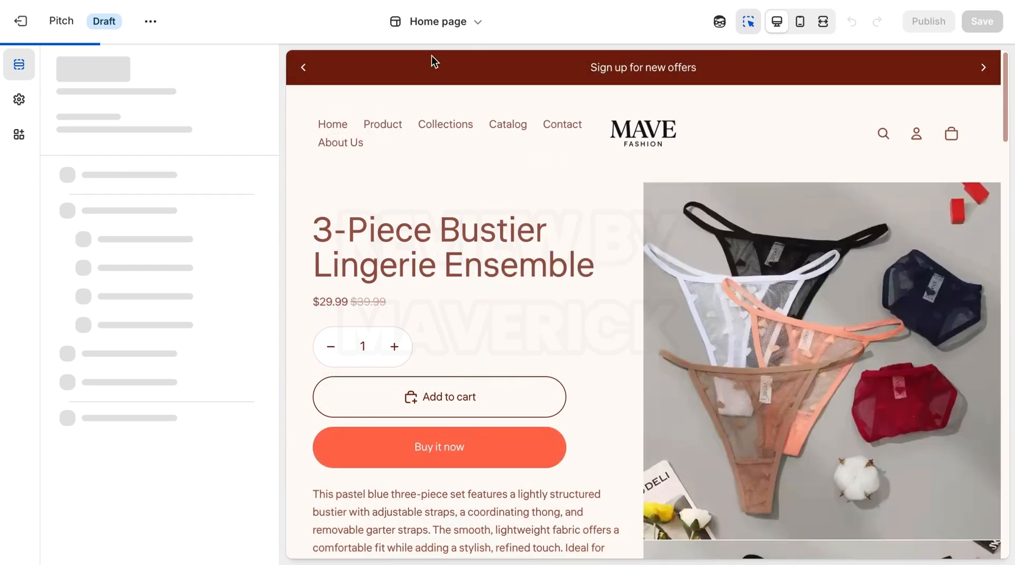
click(450, 25)
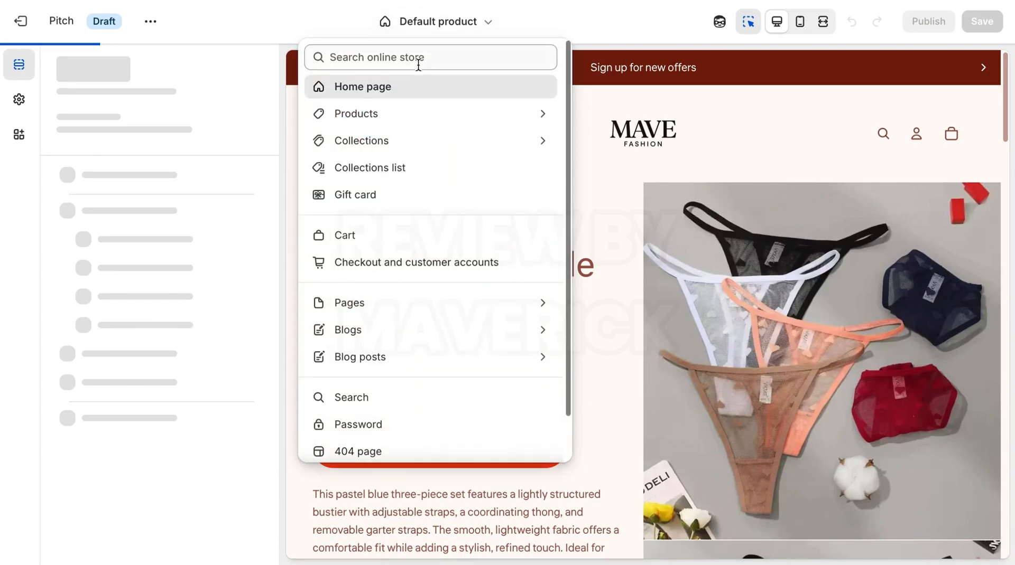
click(417, 86)
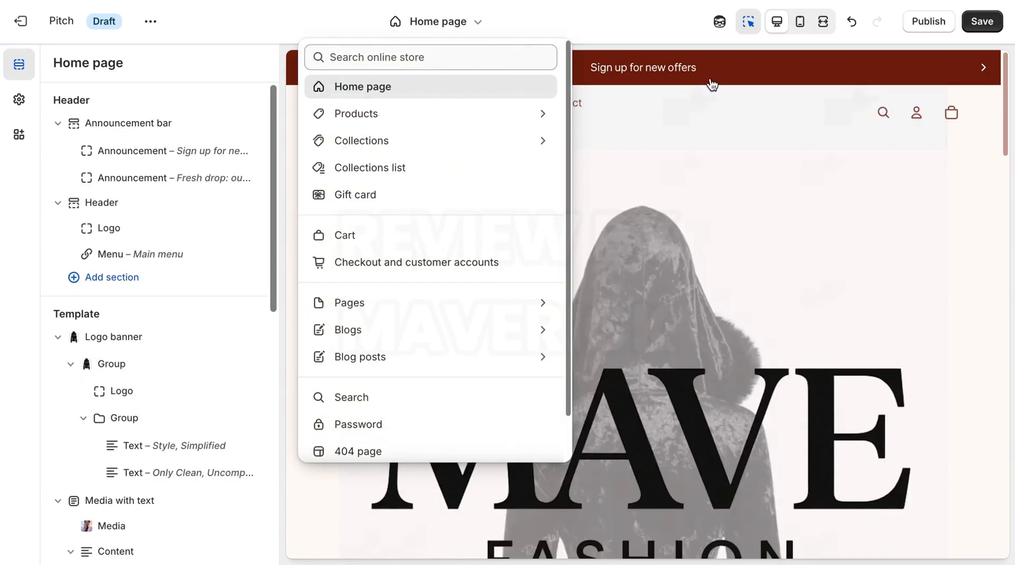
Step: Try the Vertical direction for the Collection highlights section before returning to Horizontal
drag(1002, 103, 1005, 371)
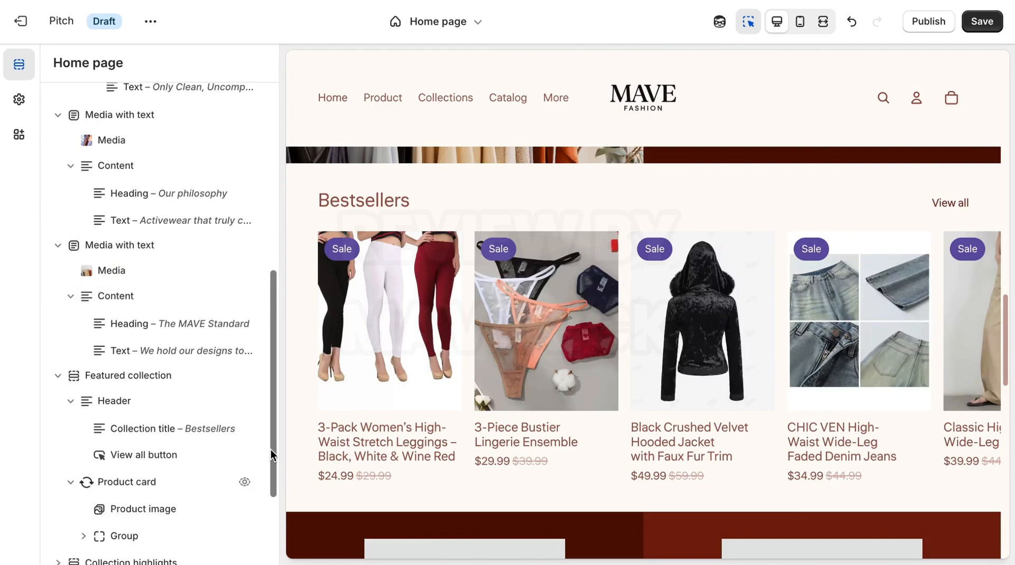
drag(270, 449, 275, 506)
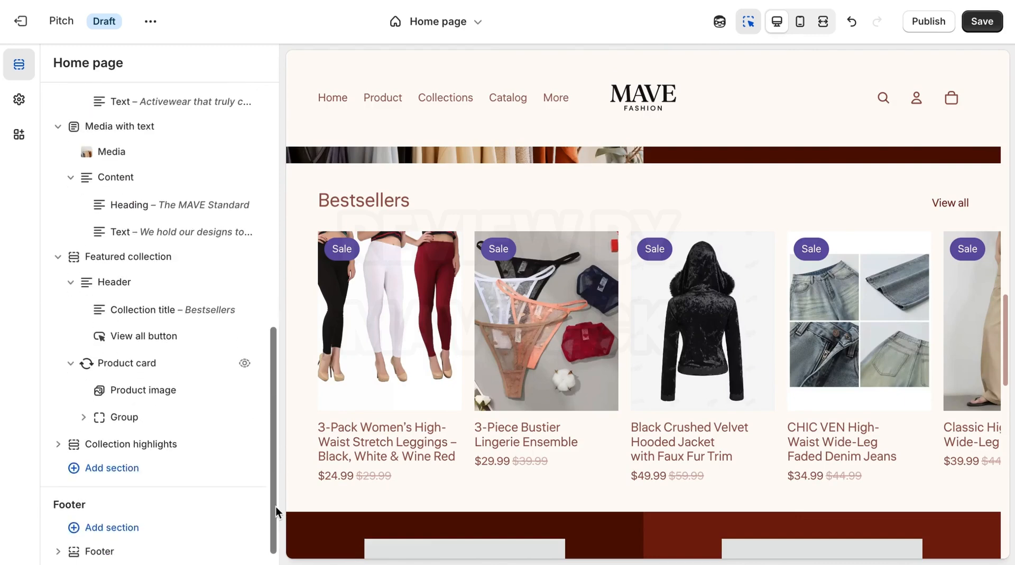
click(166, 448)
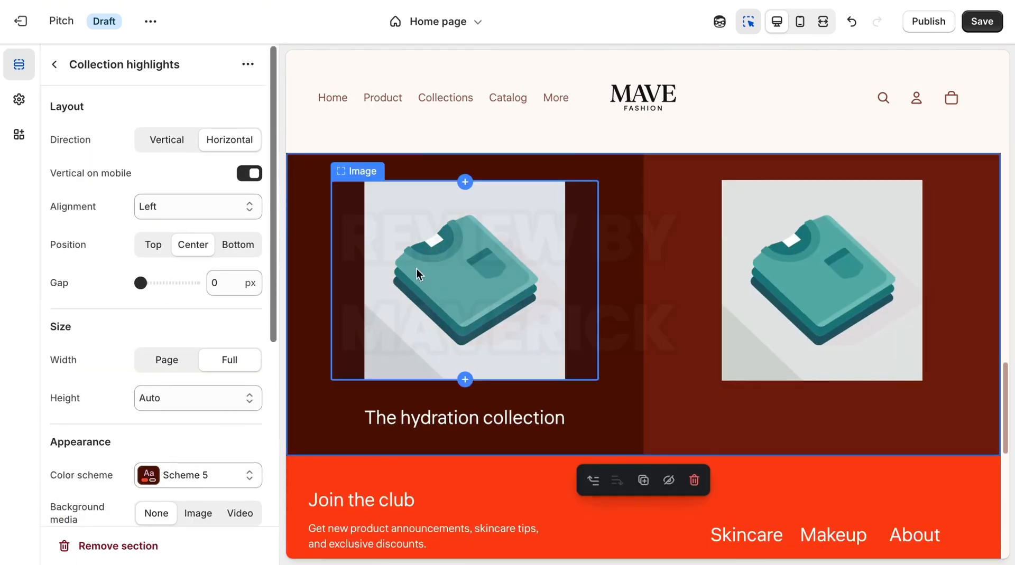
click(167, 141)
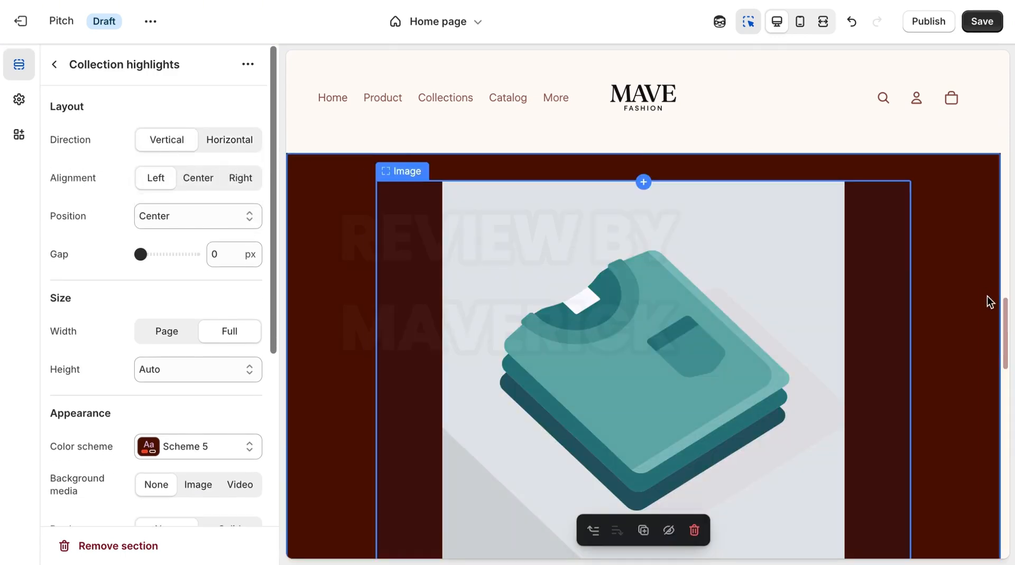
mouse_move(1005, 321)
mouse_down()
mouse_move(1011, 443)
mouse_move(1005, 310)
mouse_up()
click(236, 150)
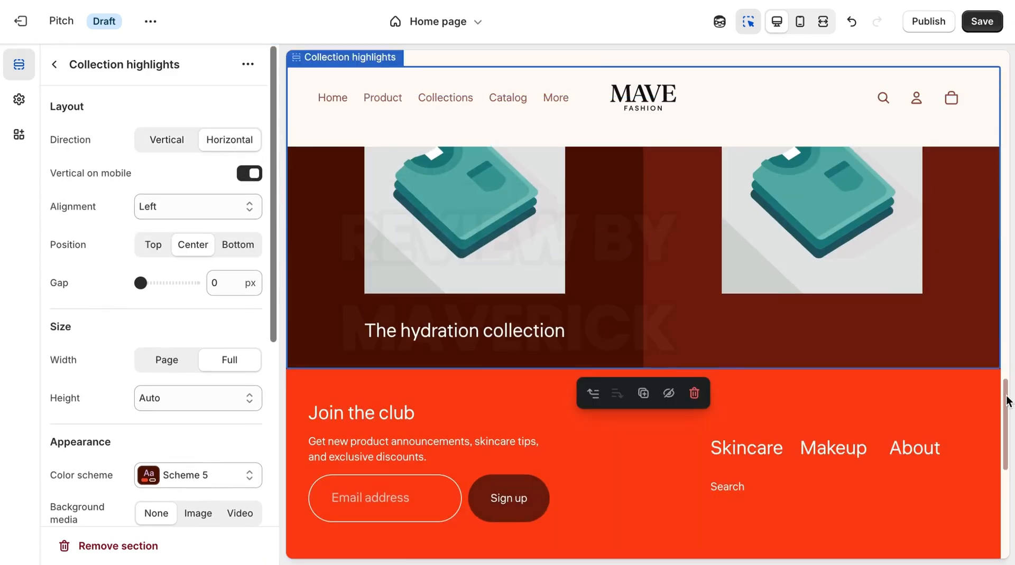
Step: Upload the photo of the grey wide-leg trousers and set it as the image above "The hydration collection"
scroll(955, 372, up, 5)
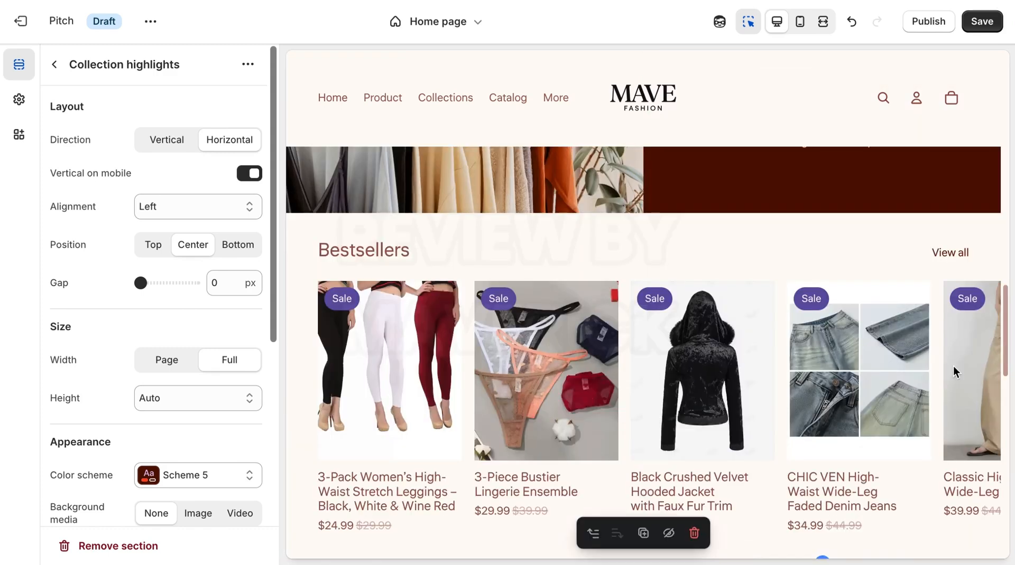
drag(1004, 352, 1008, 421)
click(416, 376)
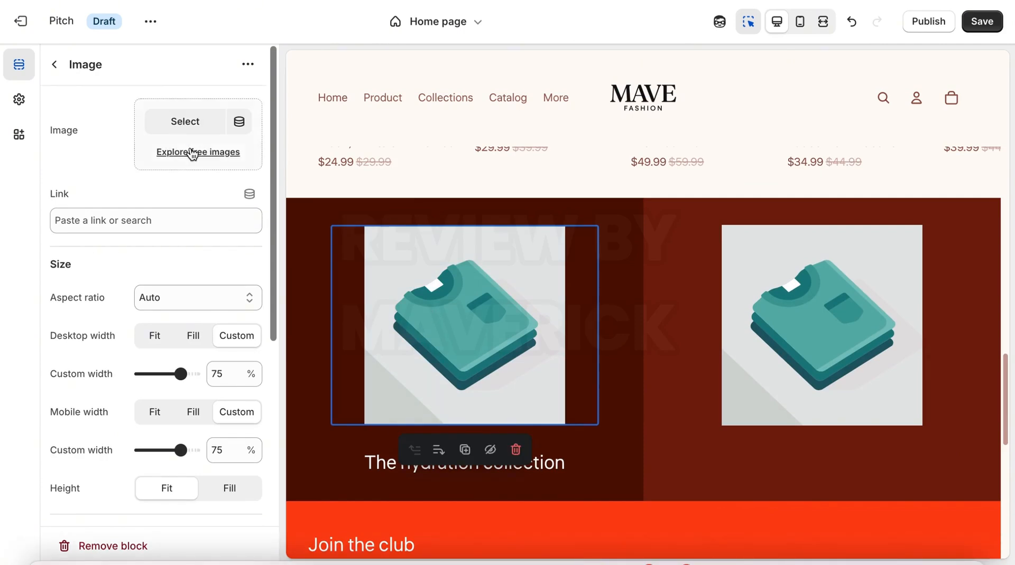
click(193, 152)
click(251, 60)
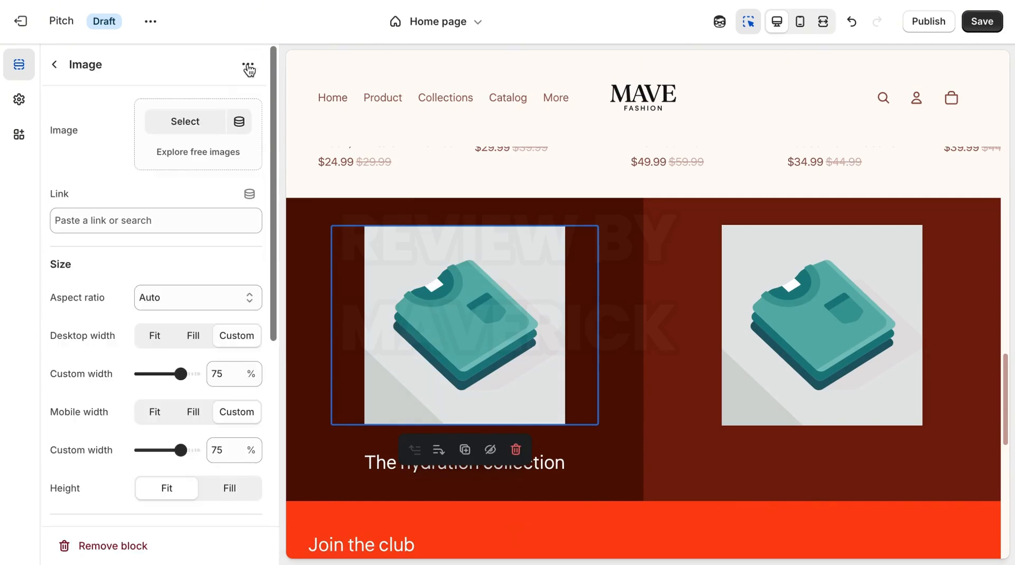
click(186, 122)
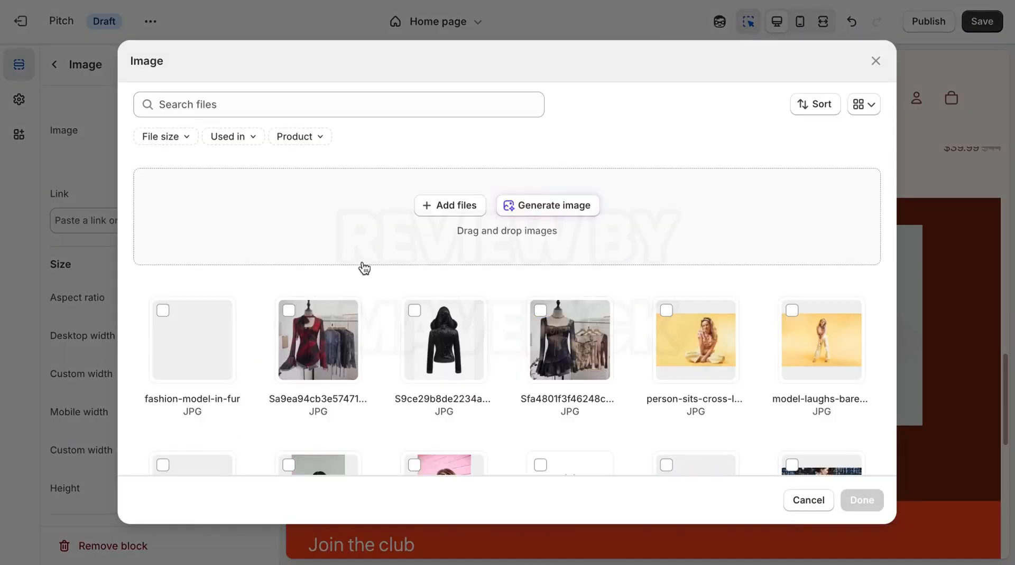
click(460, 211)
click(769, 434)
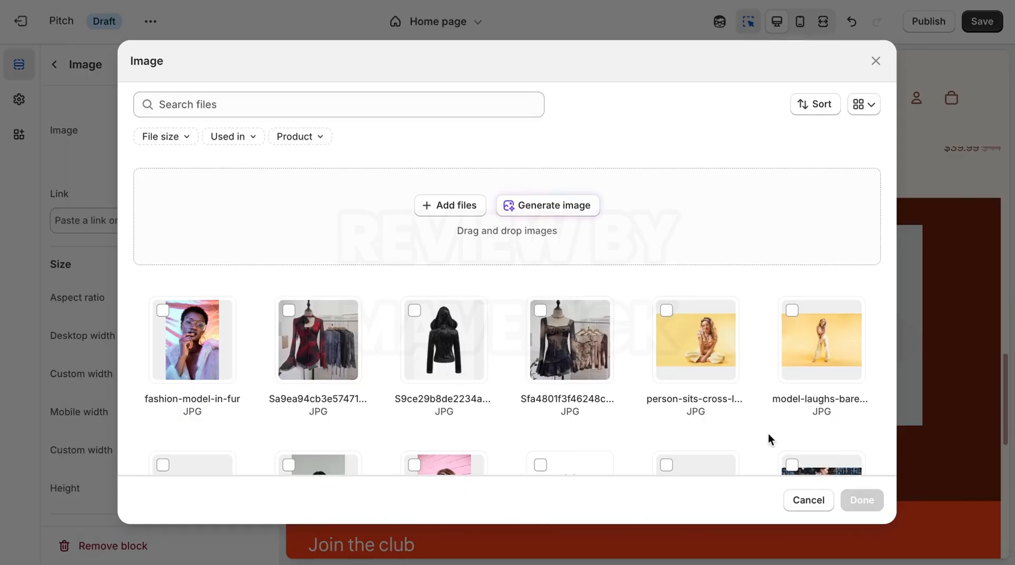
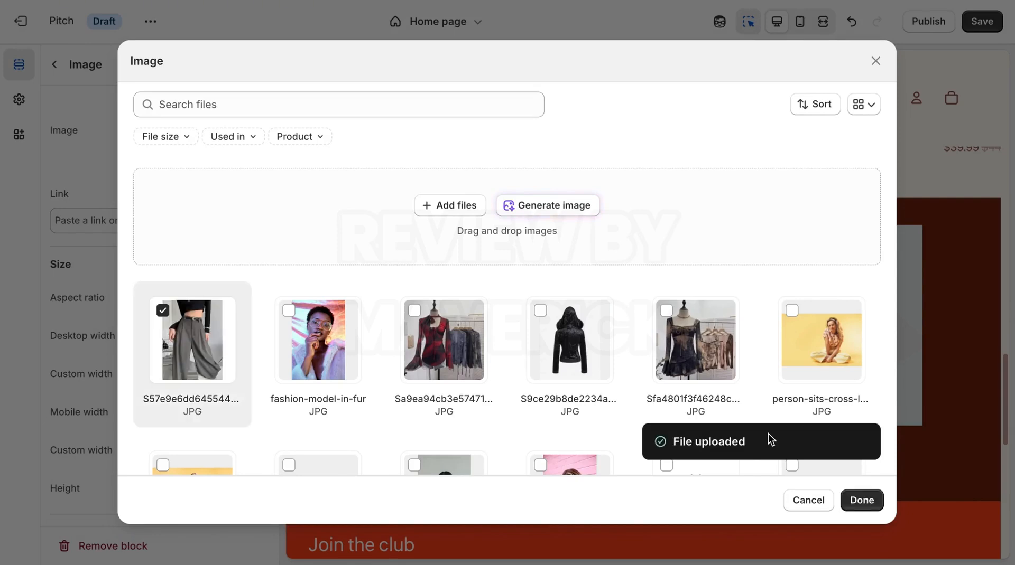
click(862, 501)
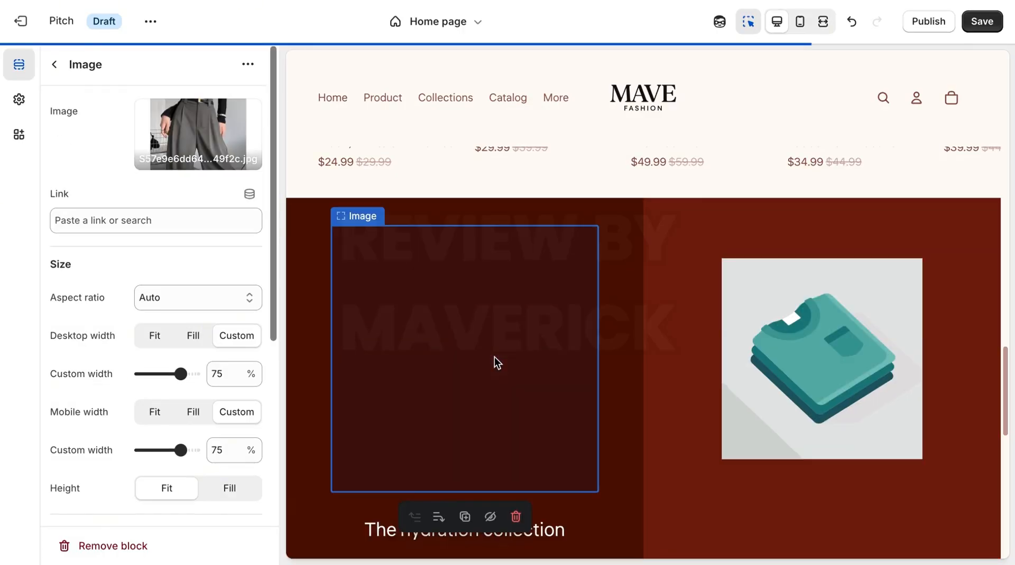
Step: Link the image above "The hydration collection" to the High-Waist Wide-Leg Trousers product
click(152, 219)
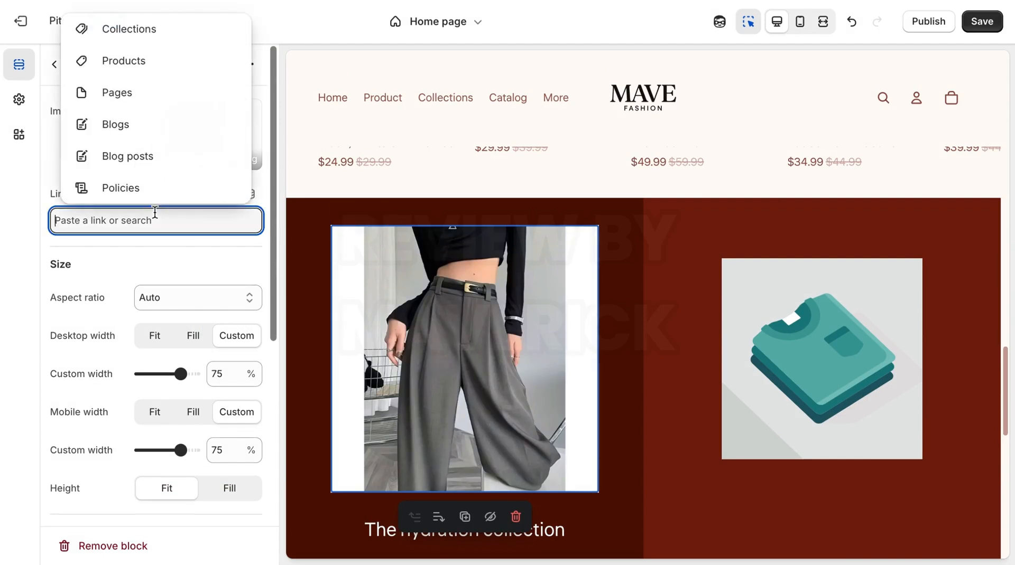
click(154, 60)
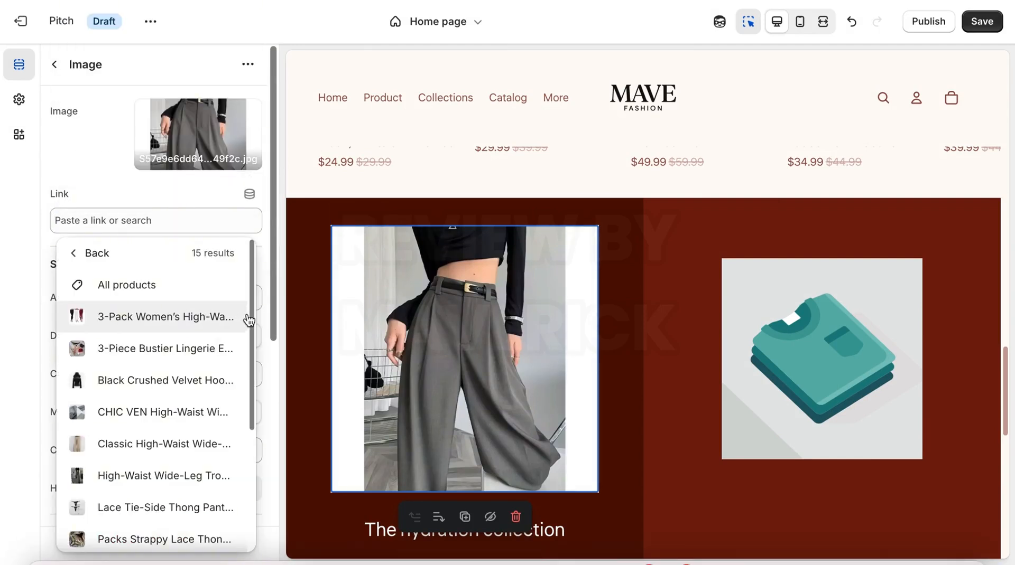
drag(252, 321, 249, 439)
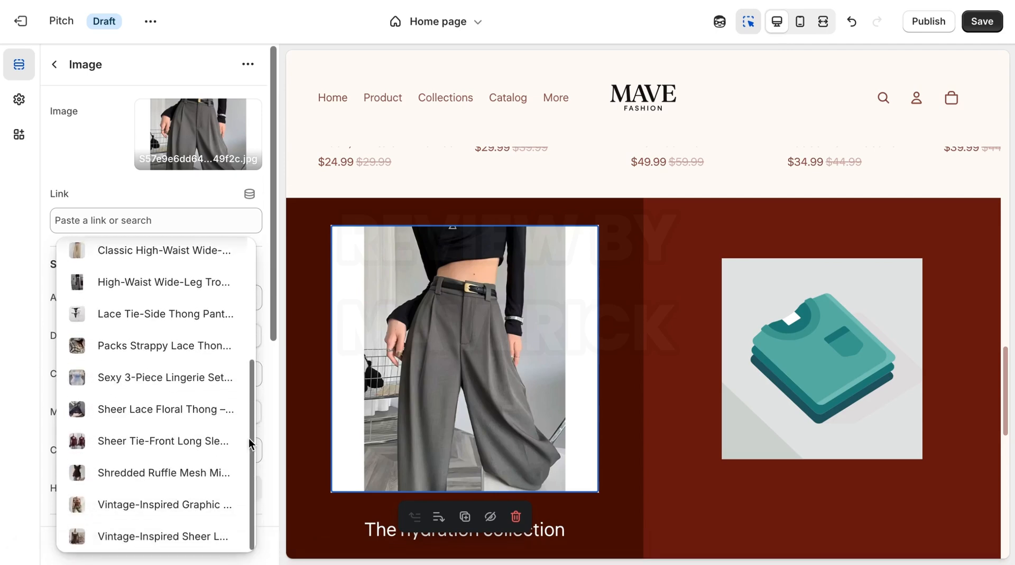
click(138, 295)
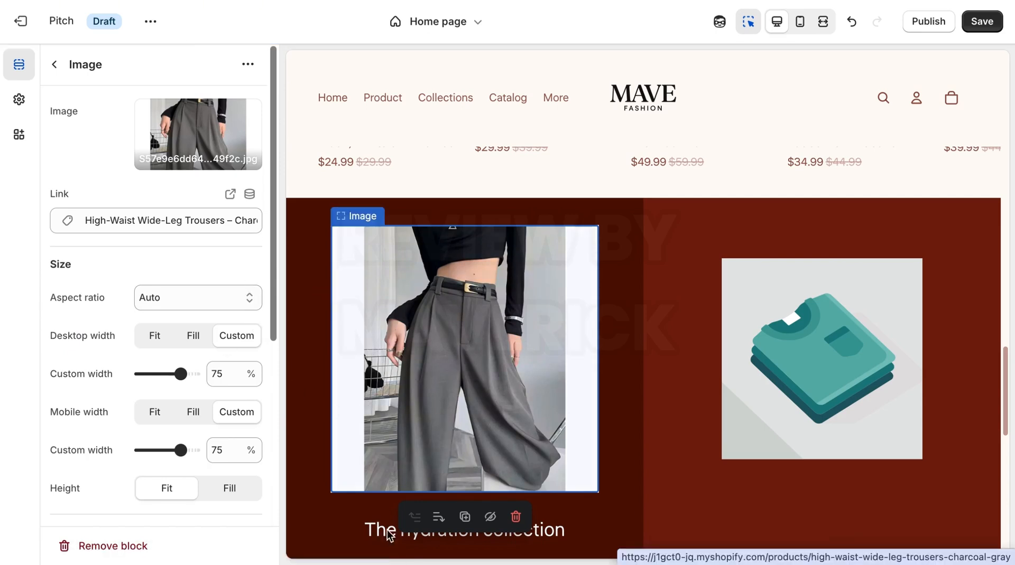
click(475, 531)
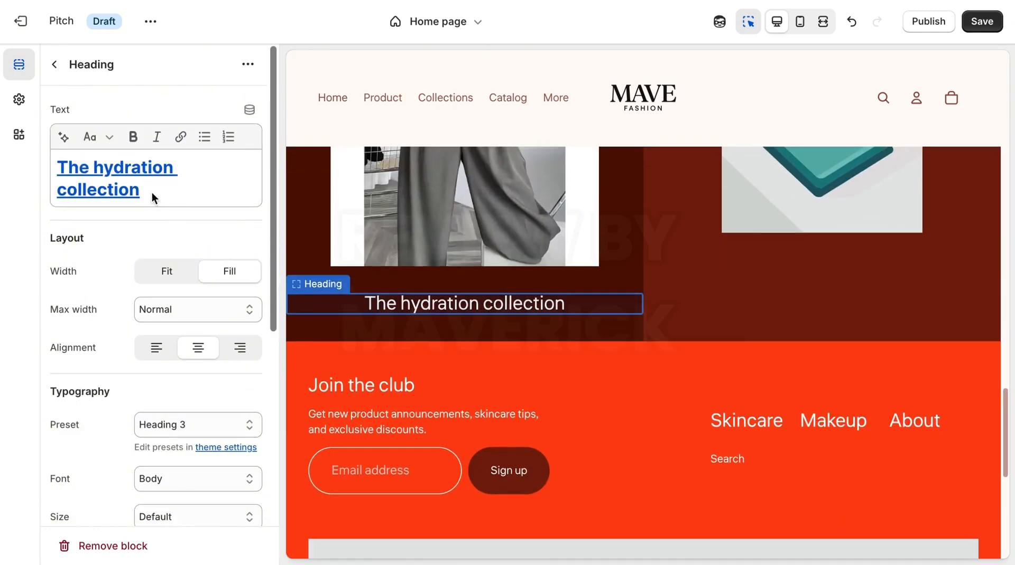
triple_click(151, 190)
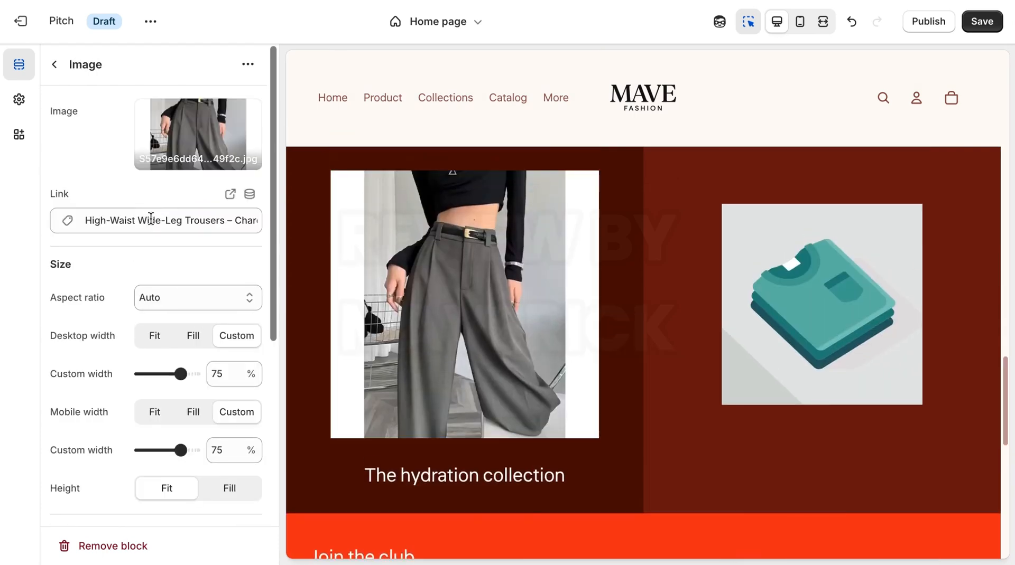
double_click(151, 218)
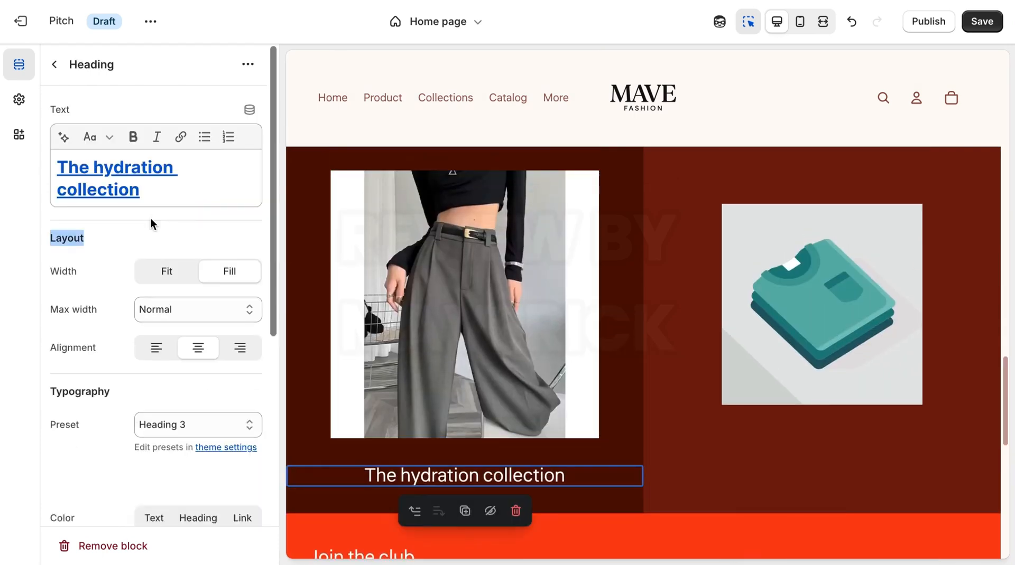
click(420, 482)
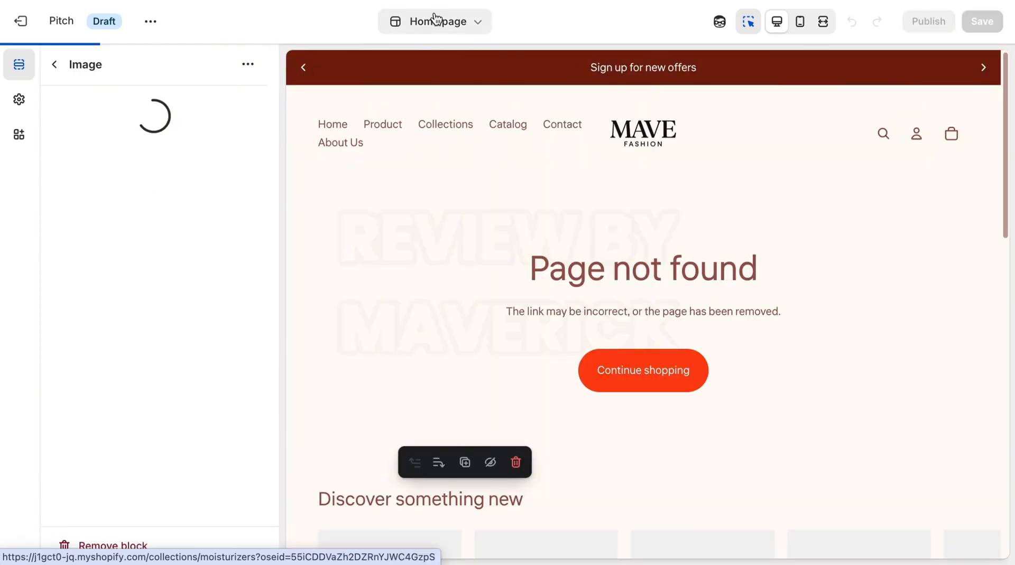
click(434, 20)
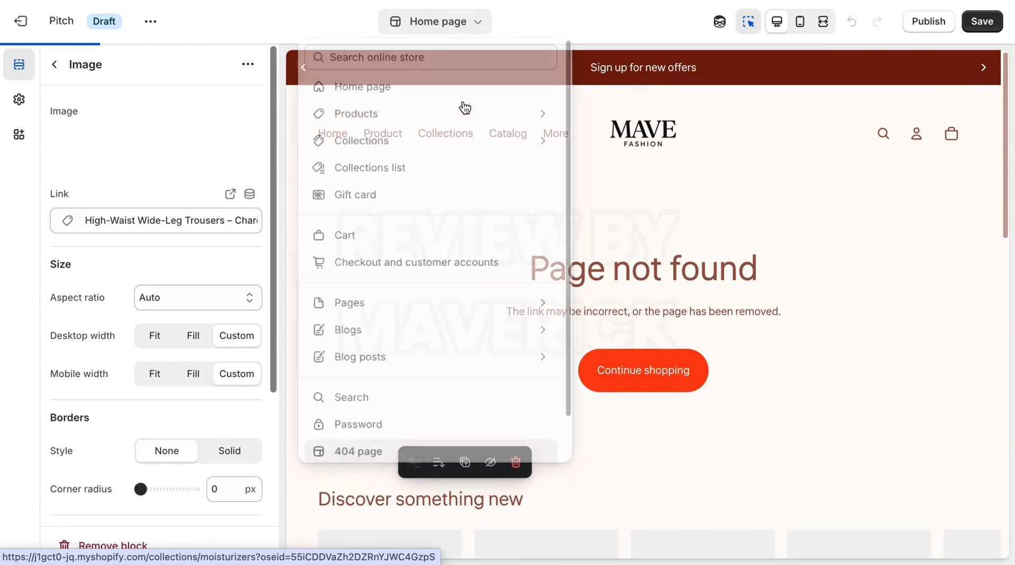
click(420, 93)
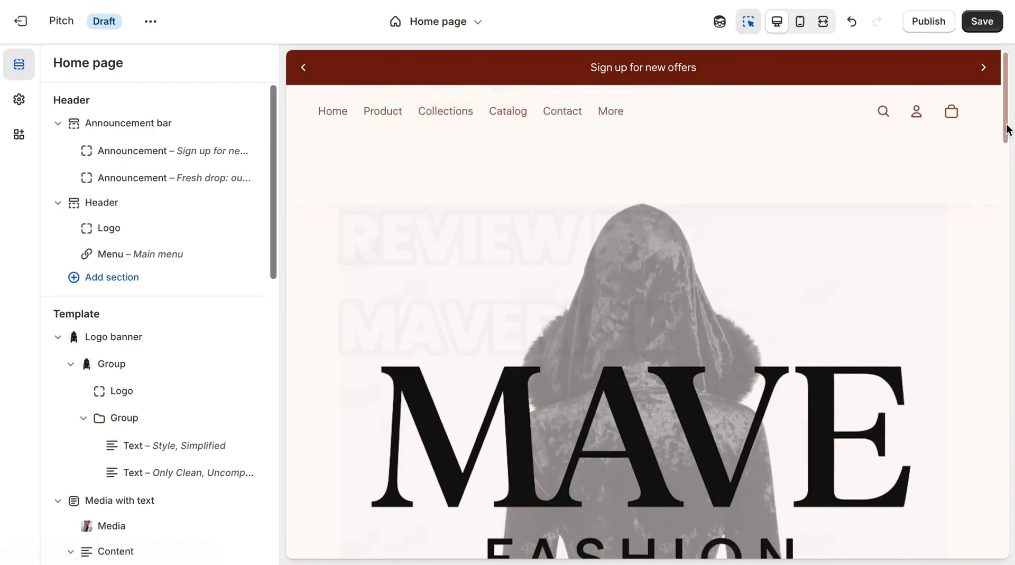
Step: Replace the heading "The hydration collection" under the trousers image with "High Waist Baggy Trouser"
drag(1003, 132, 981, 445)
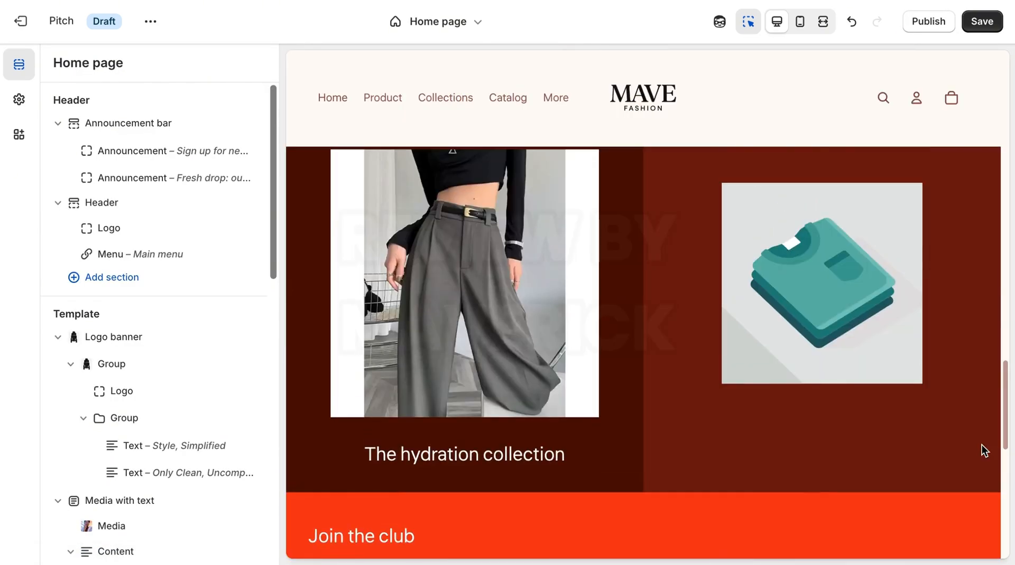
click(516, 457)
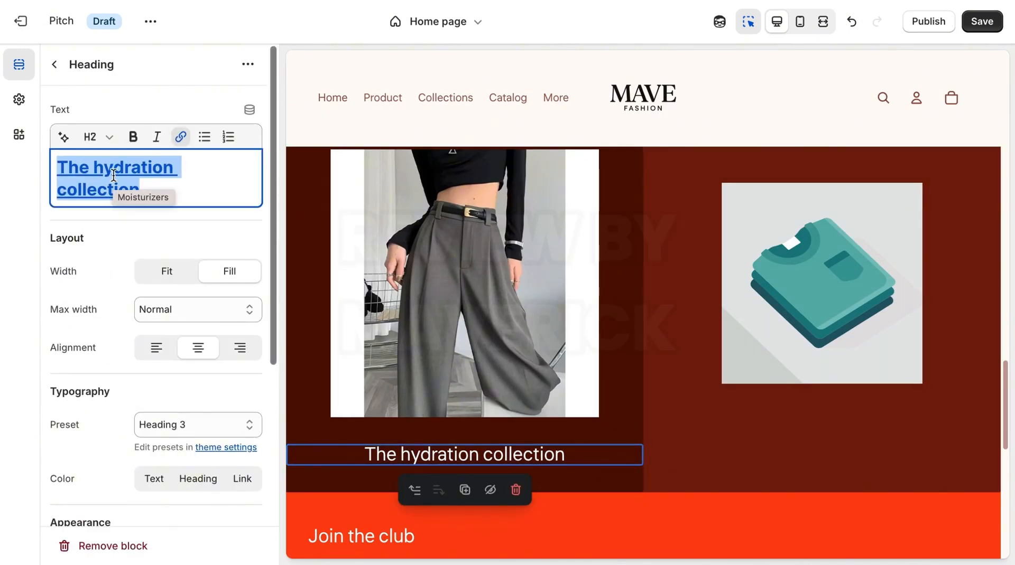
text(h)
key(BackSpace)
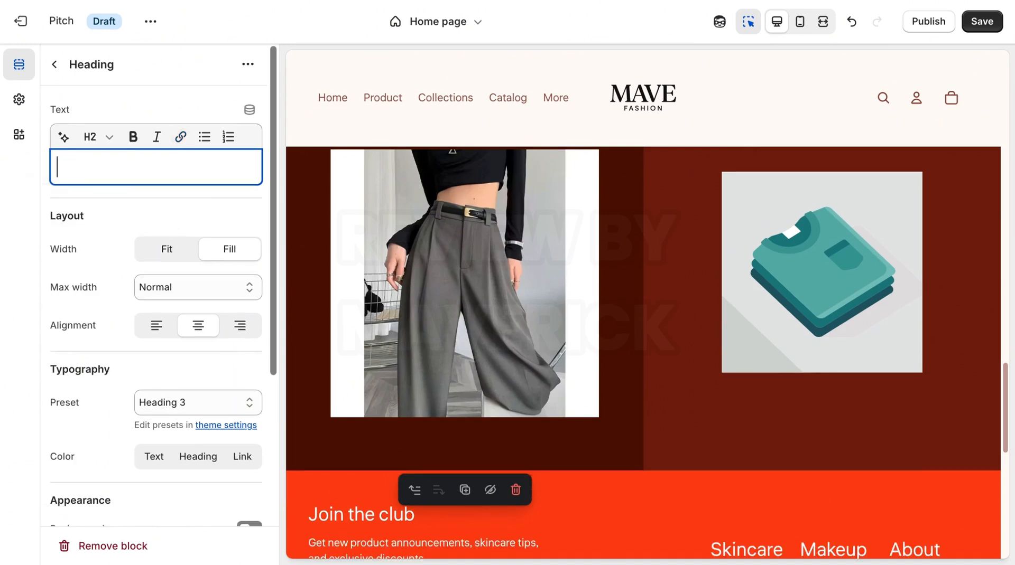
text(HH)
key(BackSpace)
text(I)
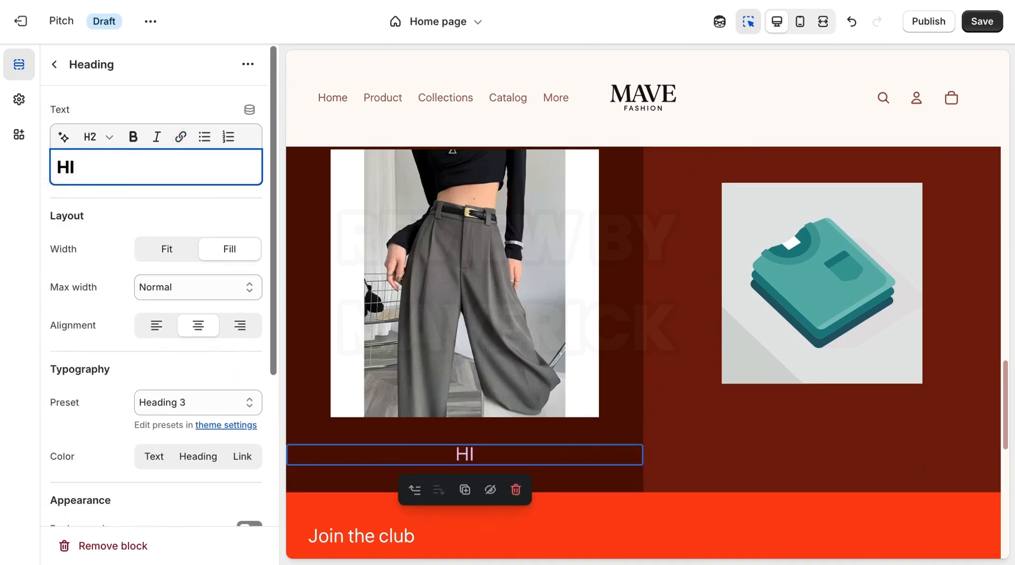
key(BackSpace)
text(igh)
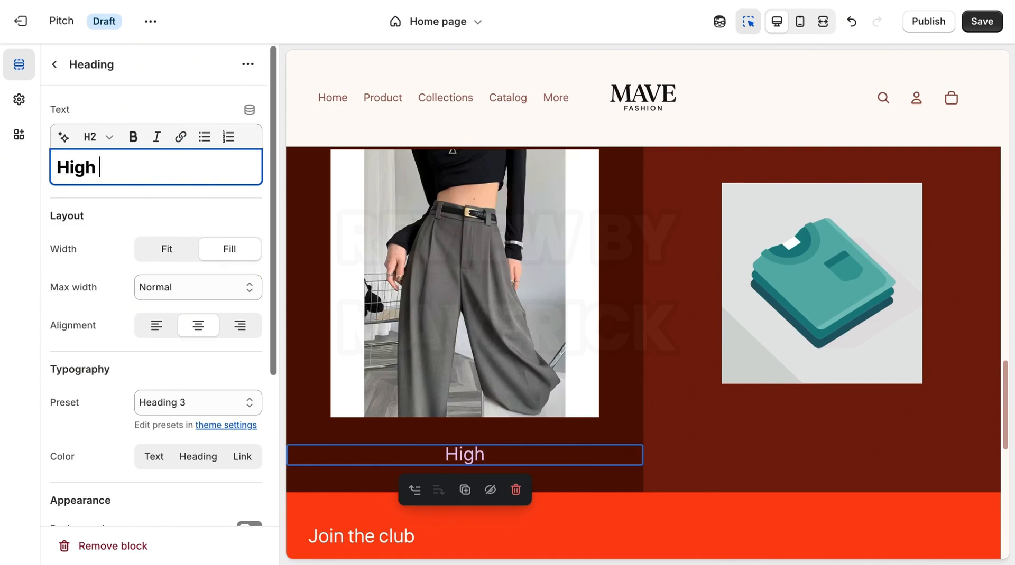
text( Waist)
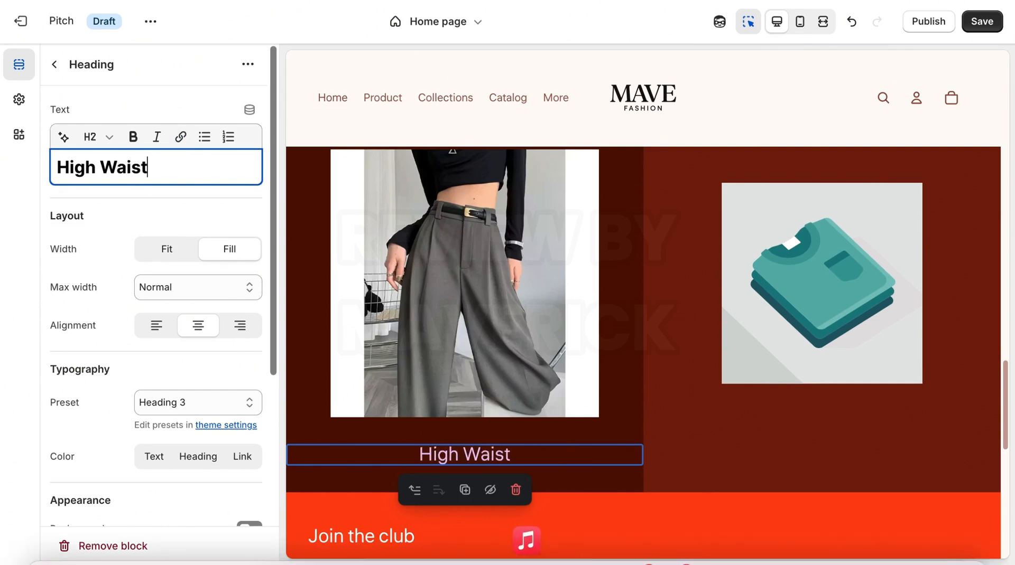
text( Bagg)
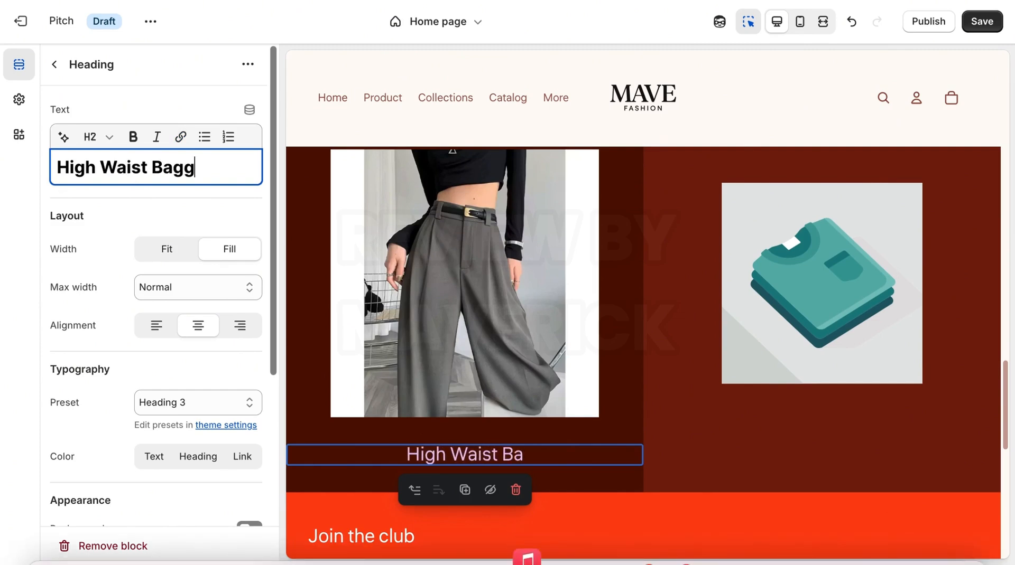
text(y Trouser)
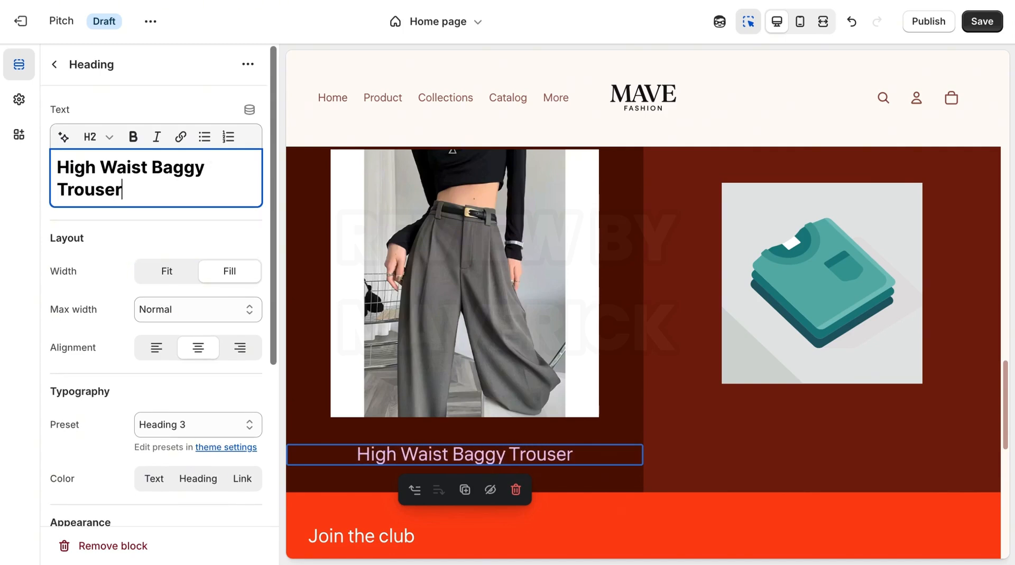
Step: Link the whole "High Waist Baggy Trouser" heading text to the High-Waist Wide-Leg Trousers product
triple_click(135, 178)
click(177, 136)
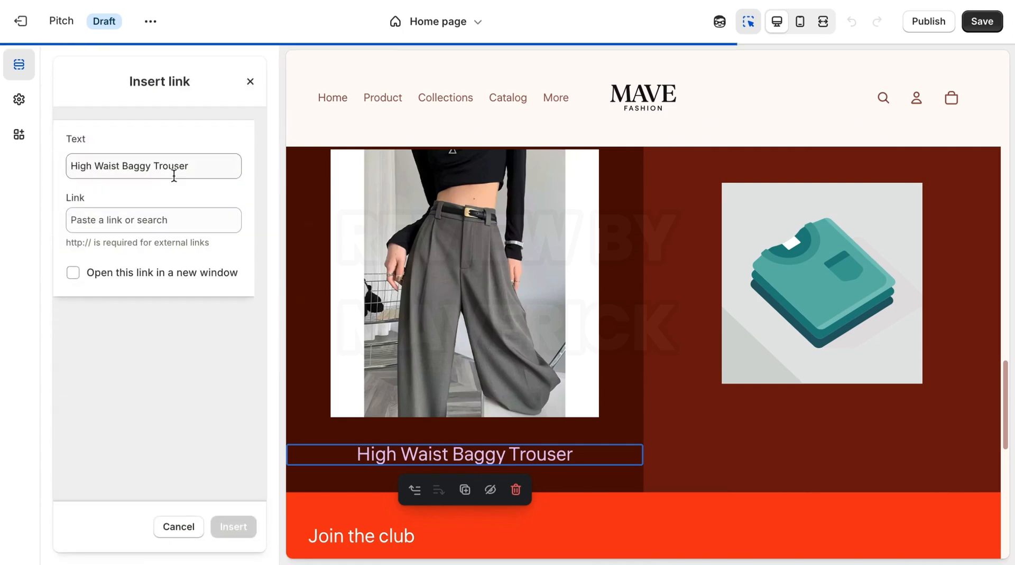
click(146, 221)
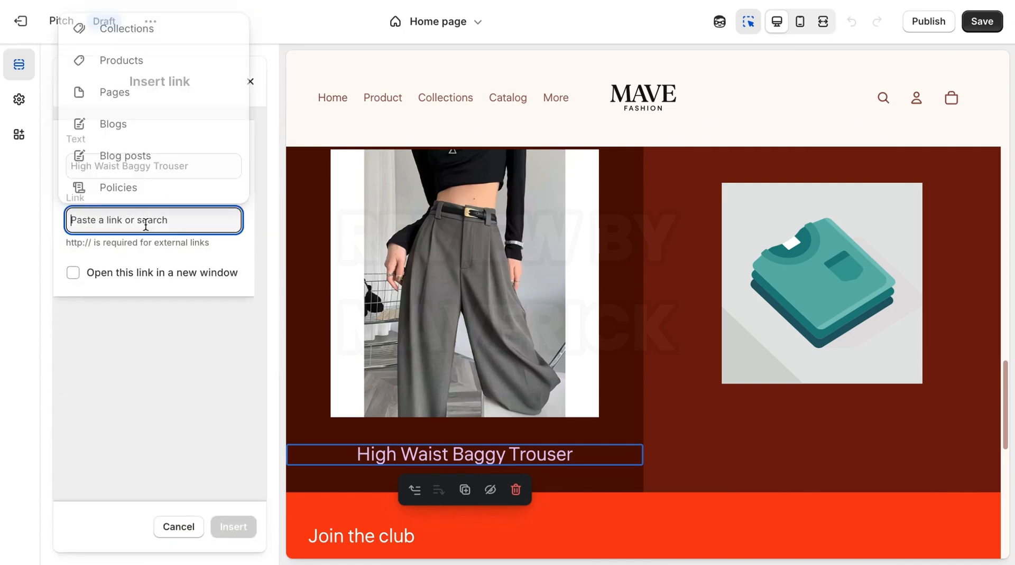
click(125, 64)
drag(252, 271, 245, 379)
click(178, 296)
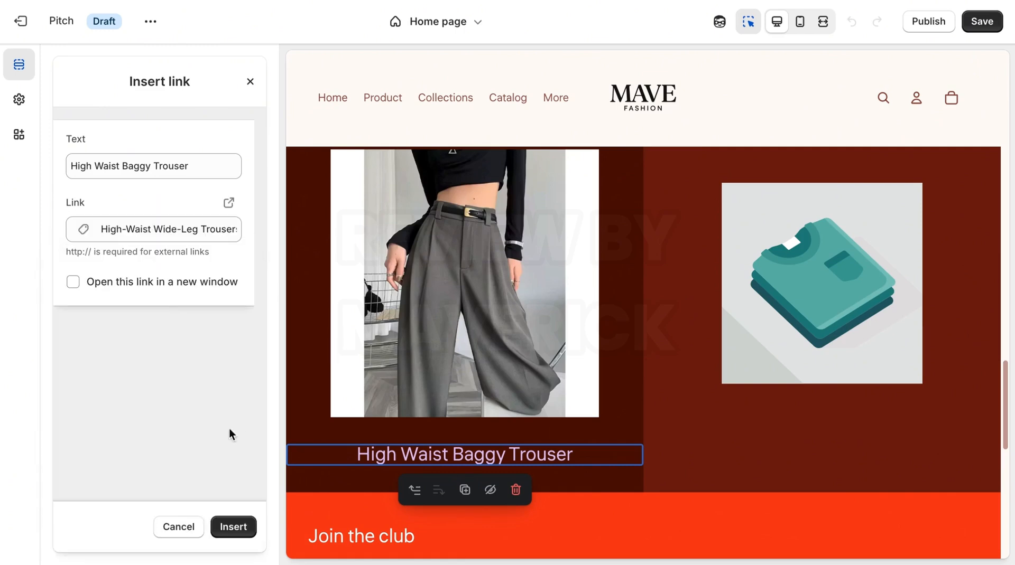
click(233, 527)
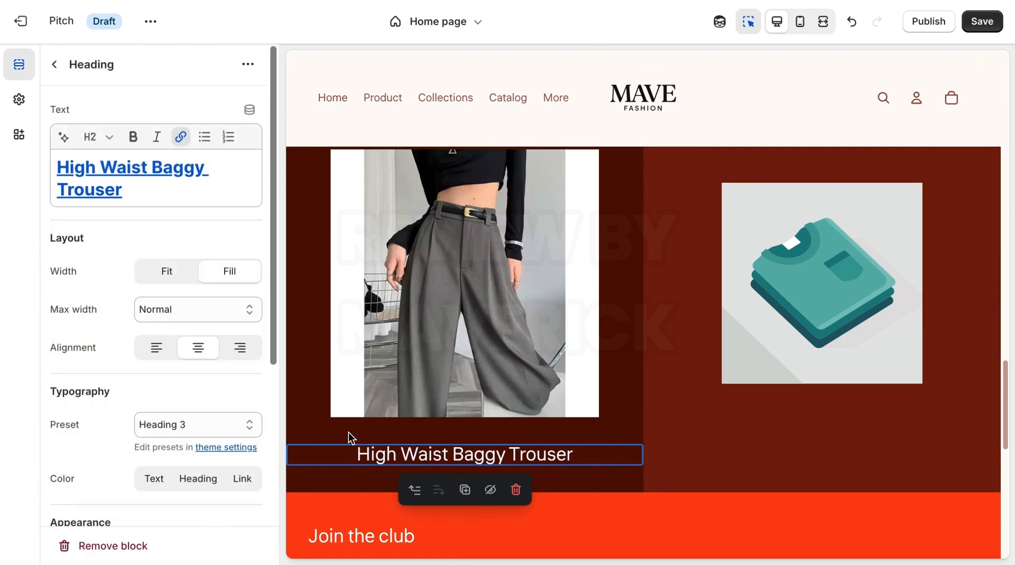
Step: Upload the two-view photo of the dark wide-leg trousers and set it as the second collection's image
click(801, 236)
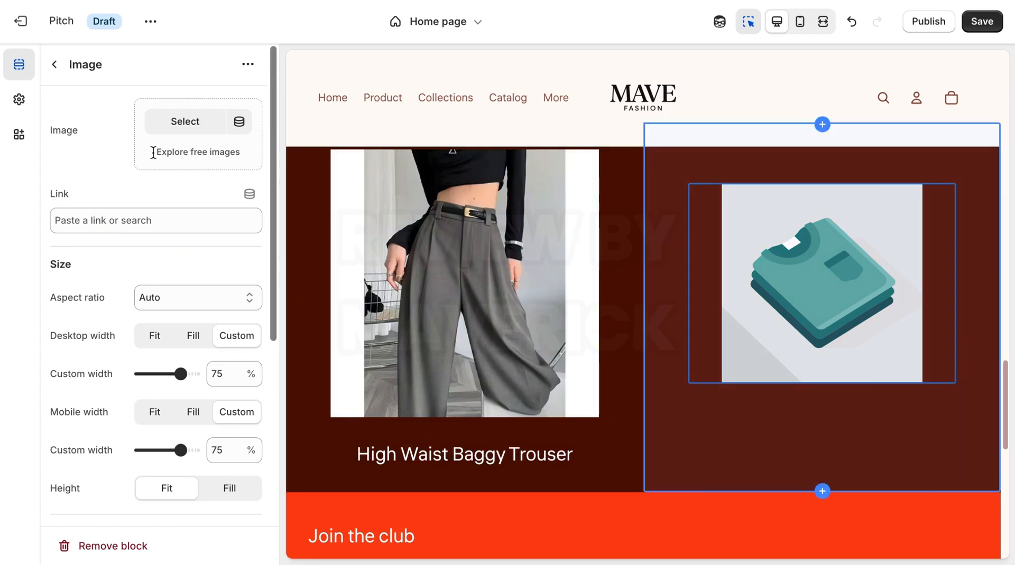
click(184, 136)
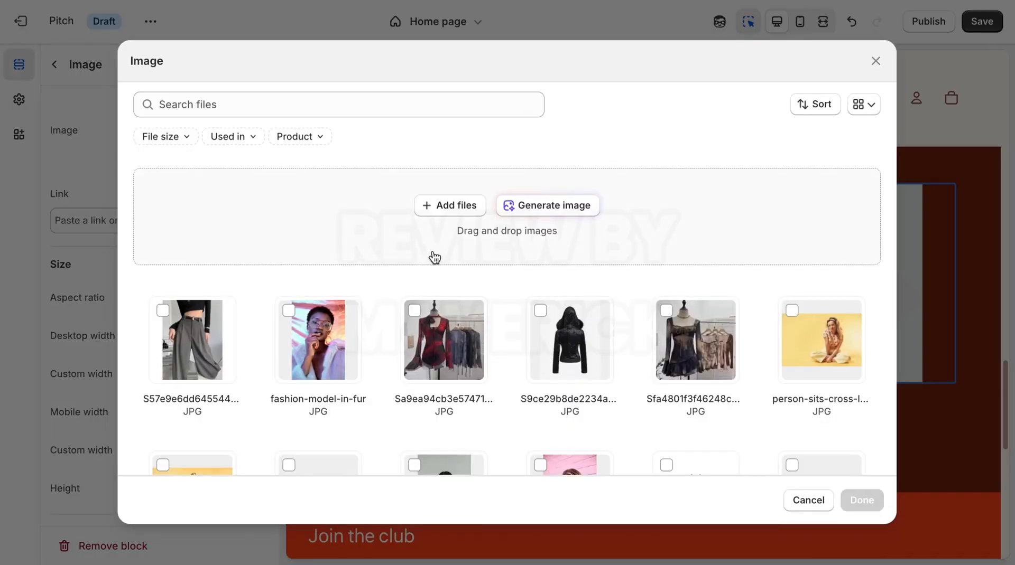
click(444, 206)
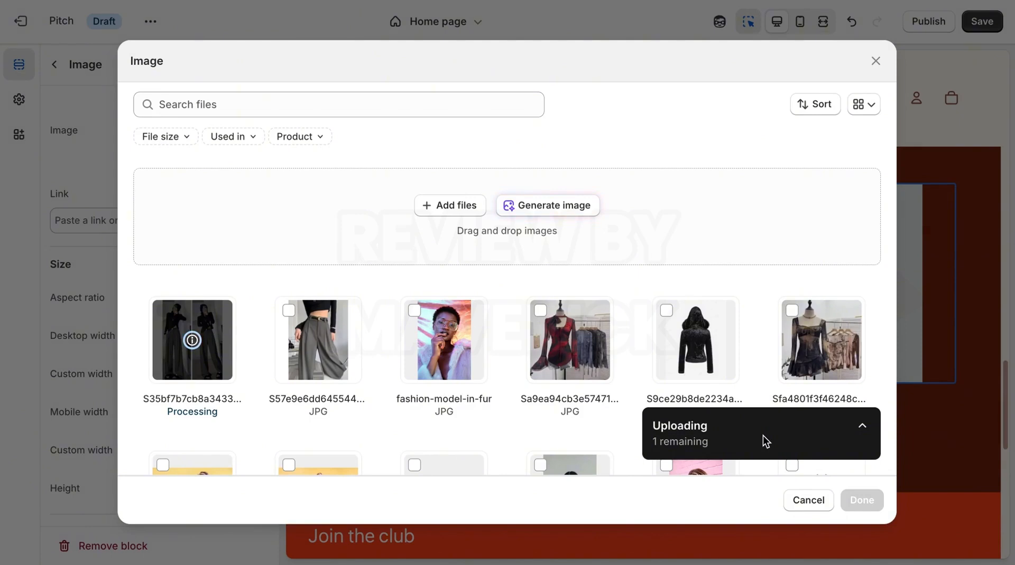
click(860, 500)
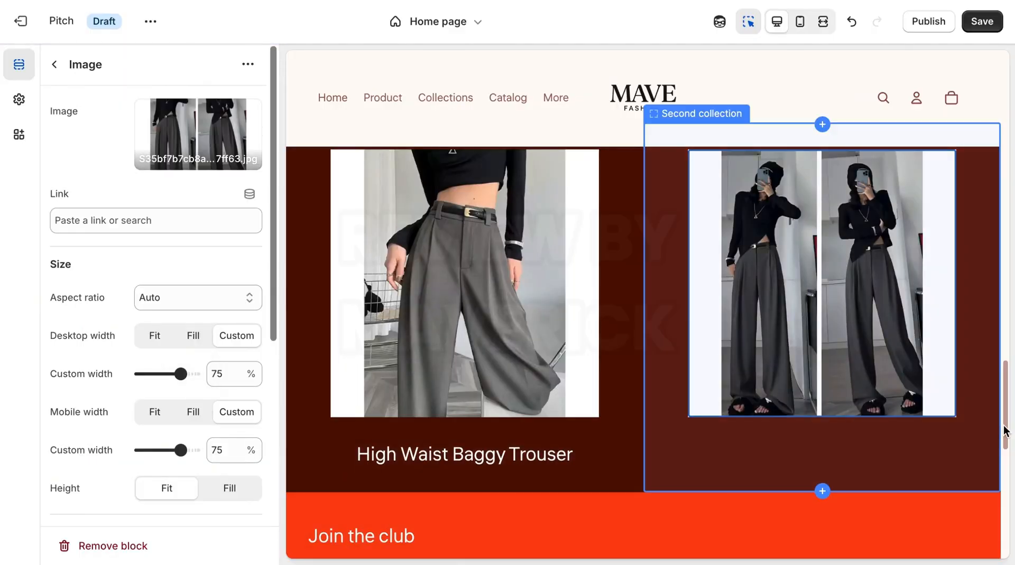
Step: Link the second collection's image to the High-Waist Wide-Leg Trousers product
mouse_move(1005, 431)
mouse_down()
mouse_move(1007, 414)
mouse_move(1010, 439)
mouse_up()
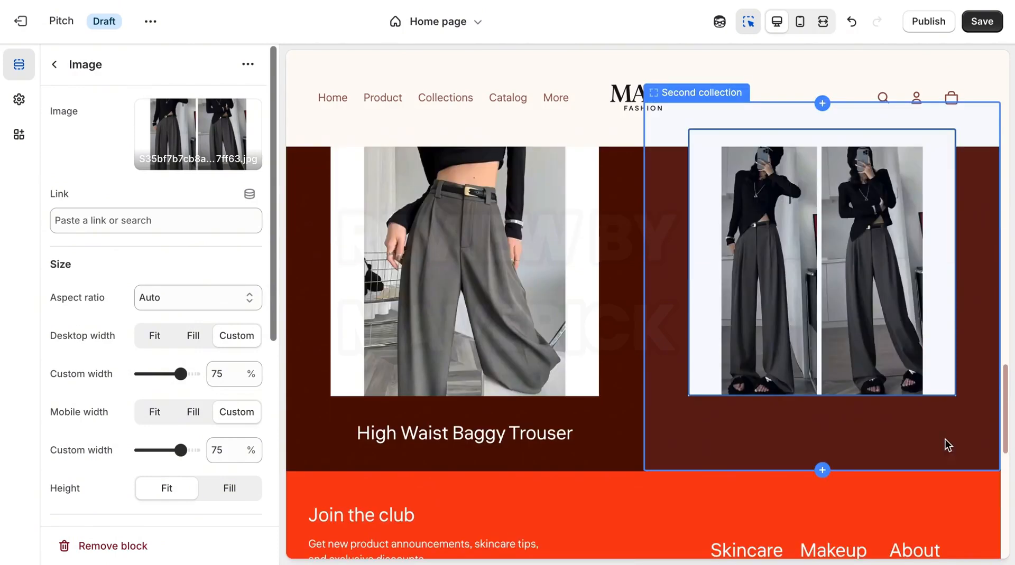
click(77, 220)
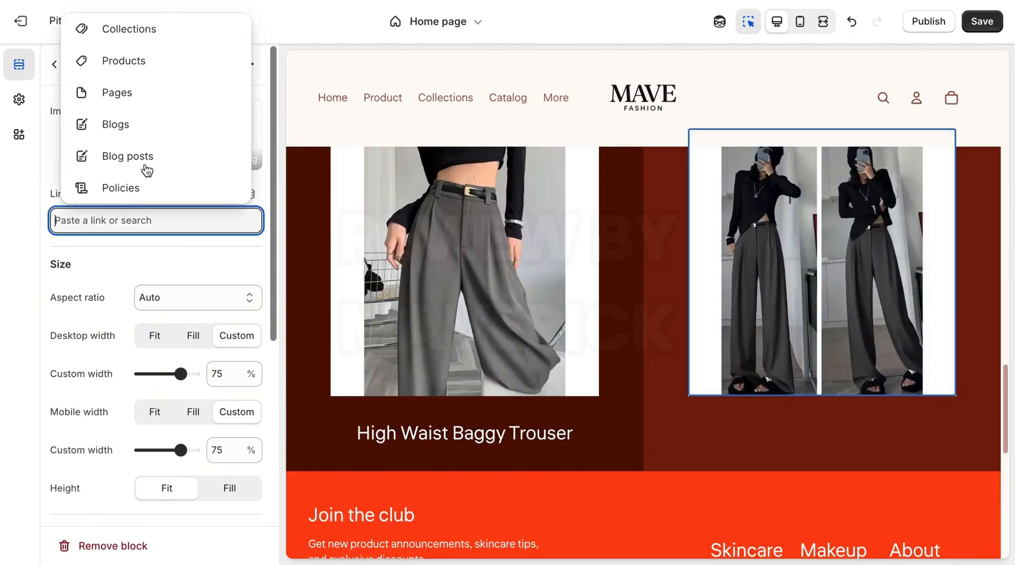
click(157, 76)
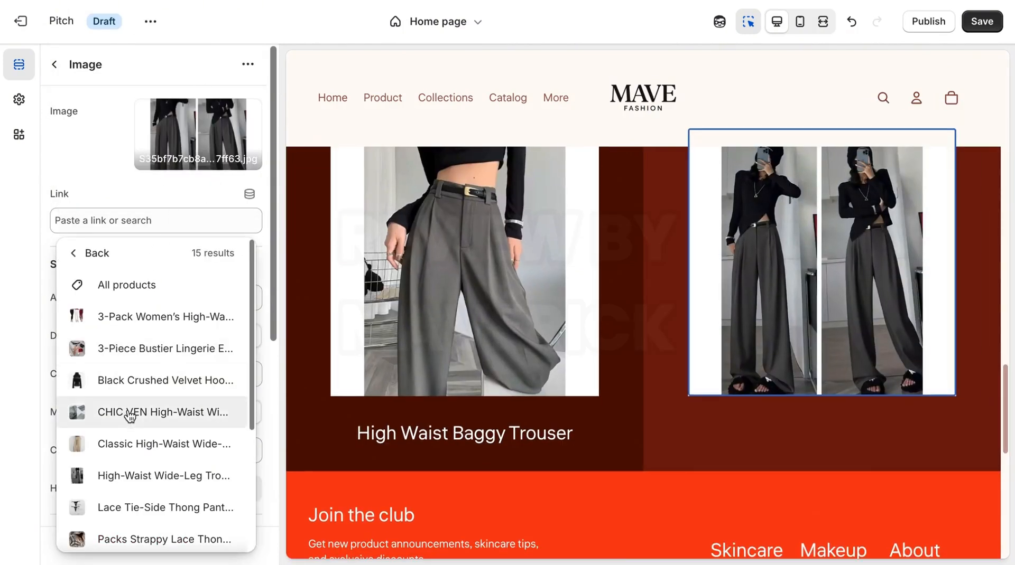
click(127, 477)
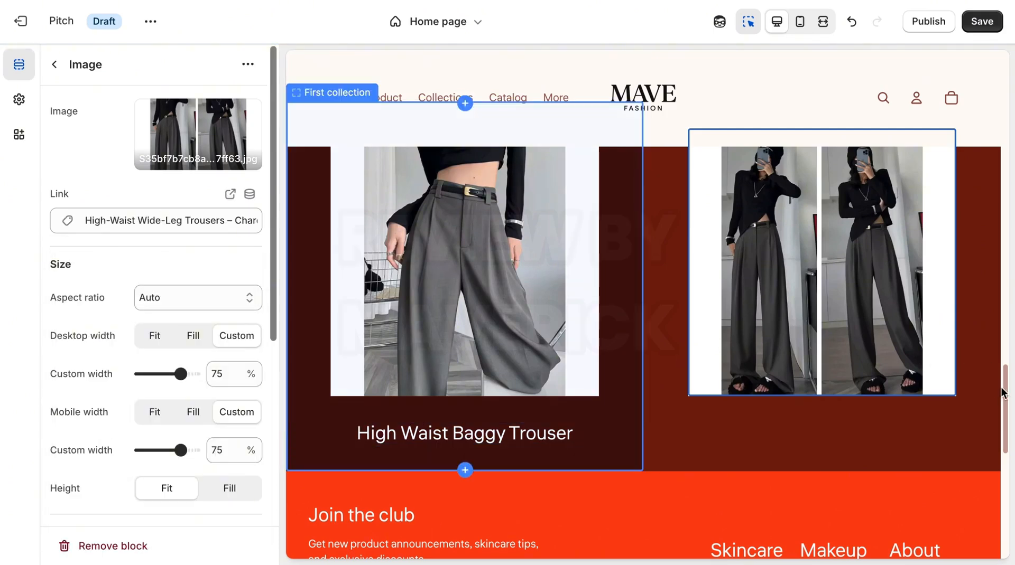
Step: Copy the footer's whole newsletter sign-up text, from "Join the club" through "Sign up", with the preview inspector turned off
scroll(1008, 421, down, 1)
scroll(1008, 421, down, 4)
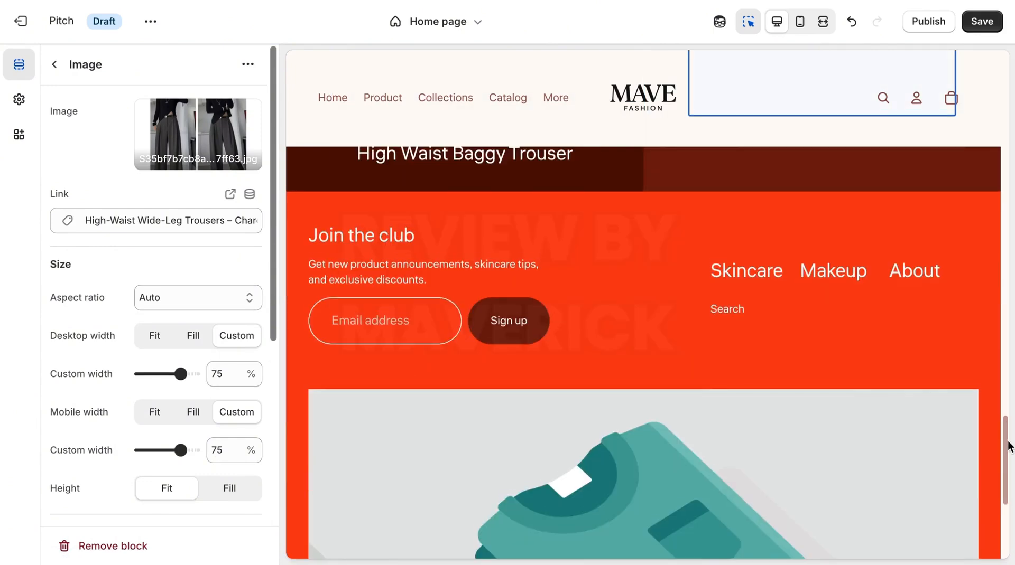
click(536, 268)
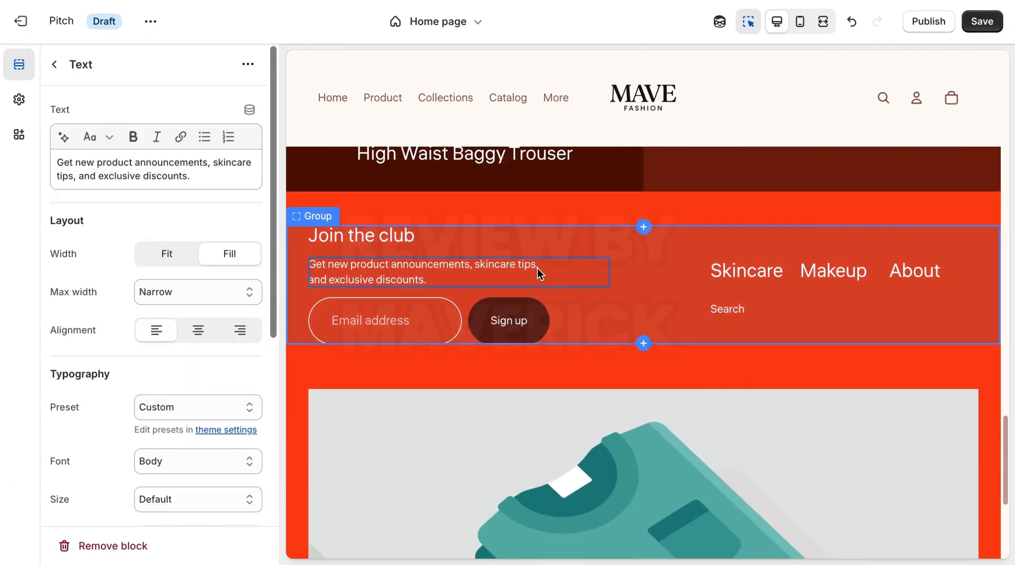
double_click(518, 269)
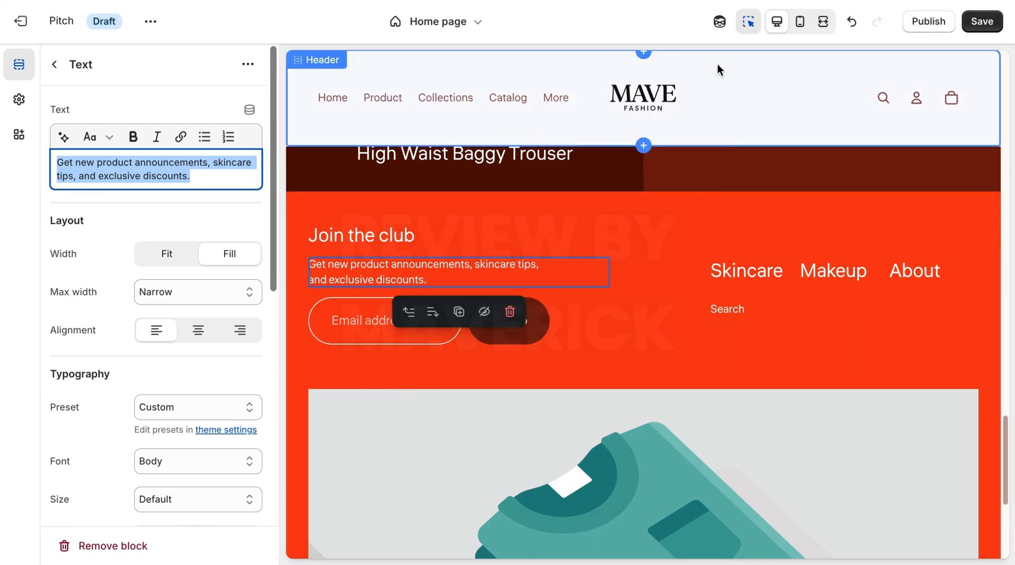
click(746, 23)
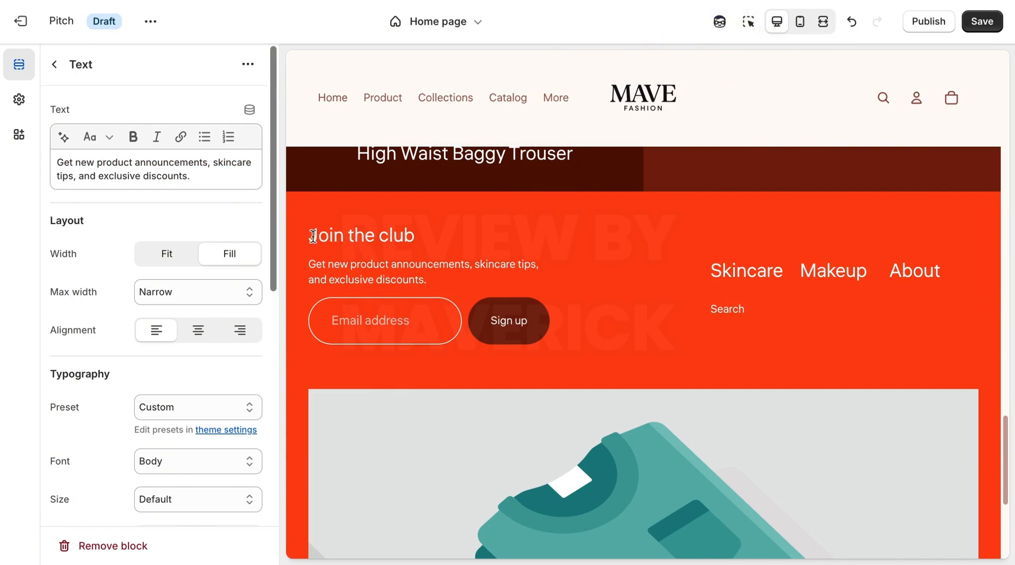
drag(309, 234, 527, 334)
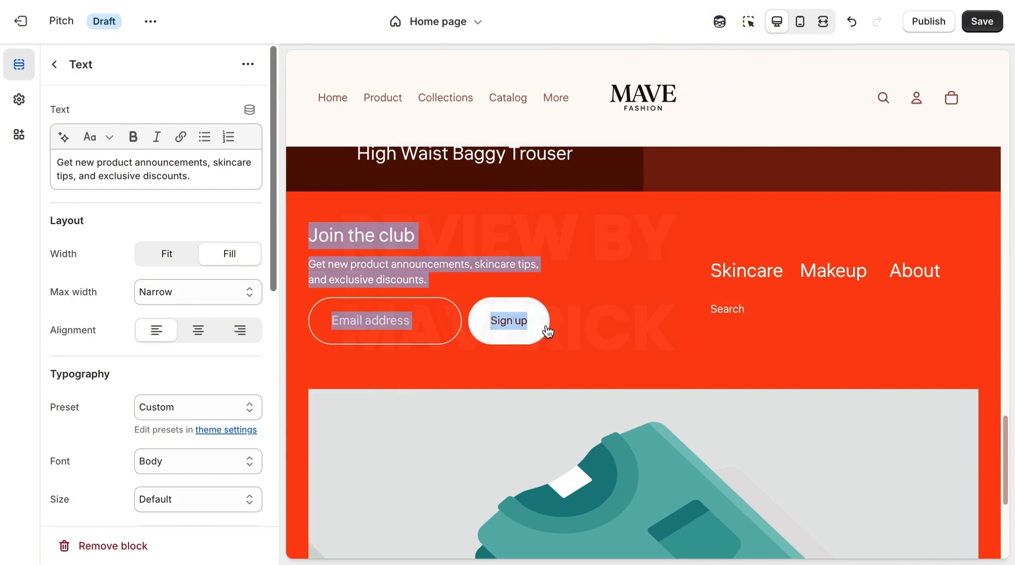
right_click(434, 266)
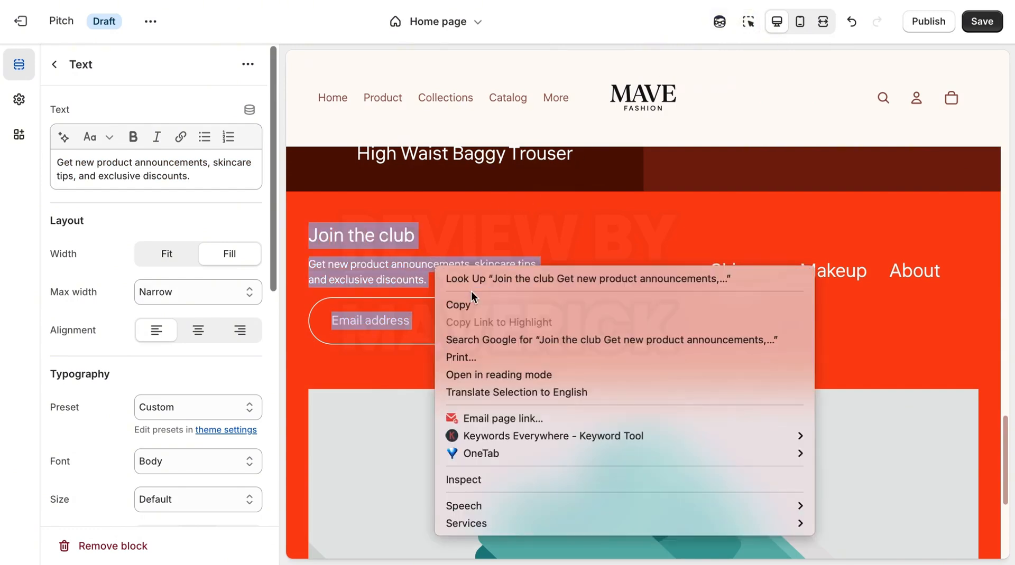
click(474, 305)
Step: Switch to ChatGPT and submit the copied newsletter sign-up text for a MAVE rewrite
click(576, 0)
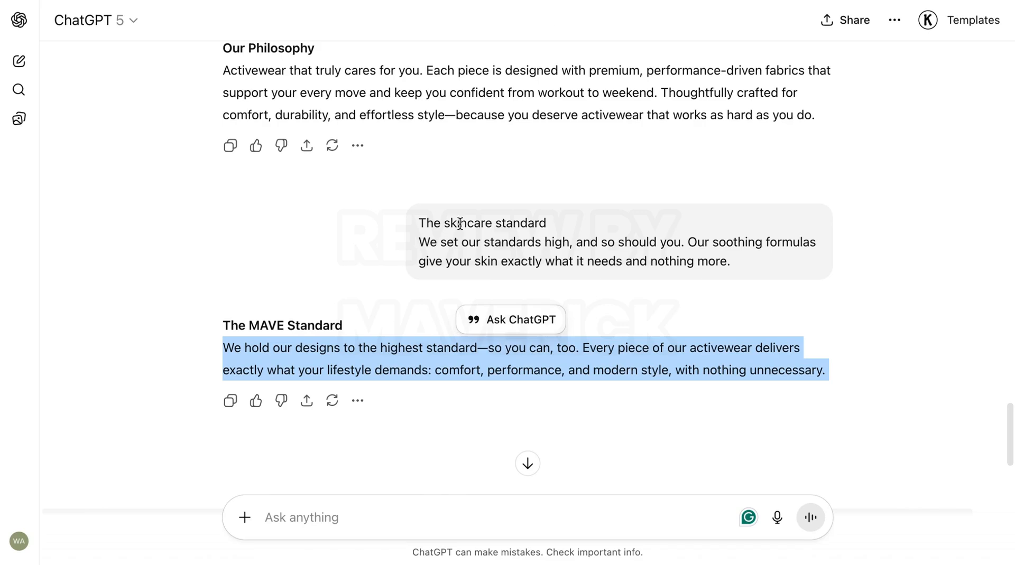
right_click(382, 511)
click(419, 389)
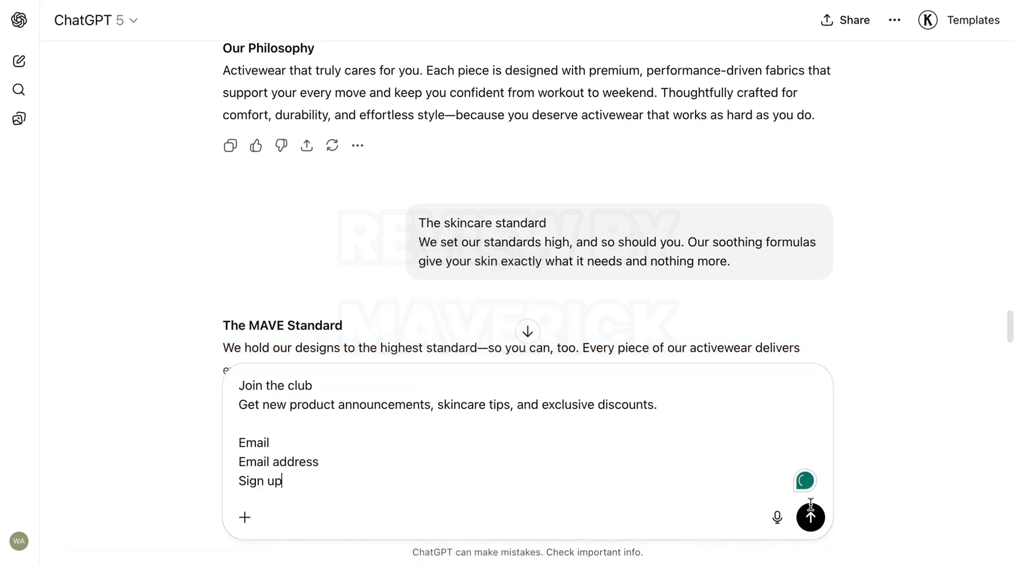
click(810, 517)
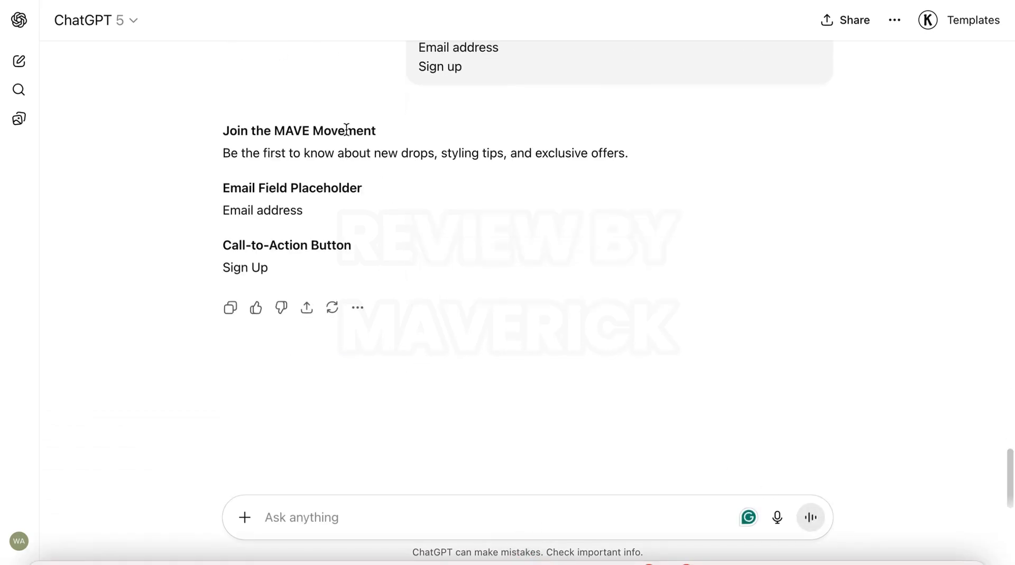
Step: Copy the heading "Join the MAVE Movement" from the ChatGPT reply and switch back to the Shopify theme editor
double_click(347, 129)
triple_click(346, 130)
right_click(346, 130)
click(369, 161)
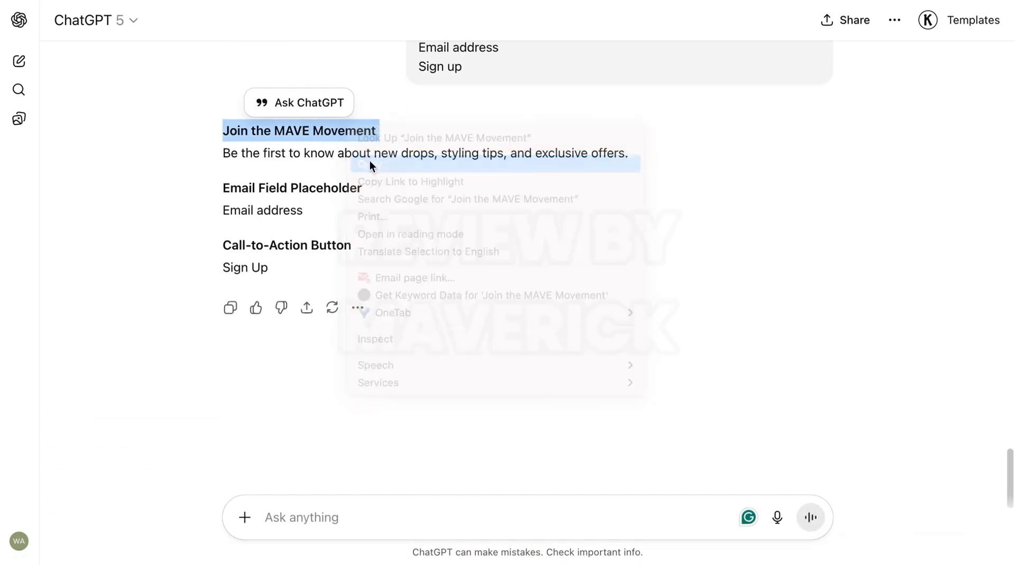
key(ctrl+Tab)
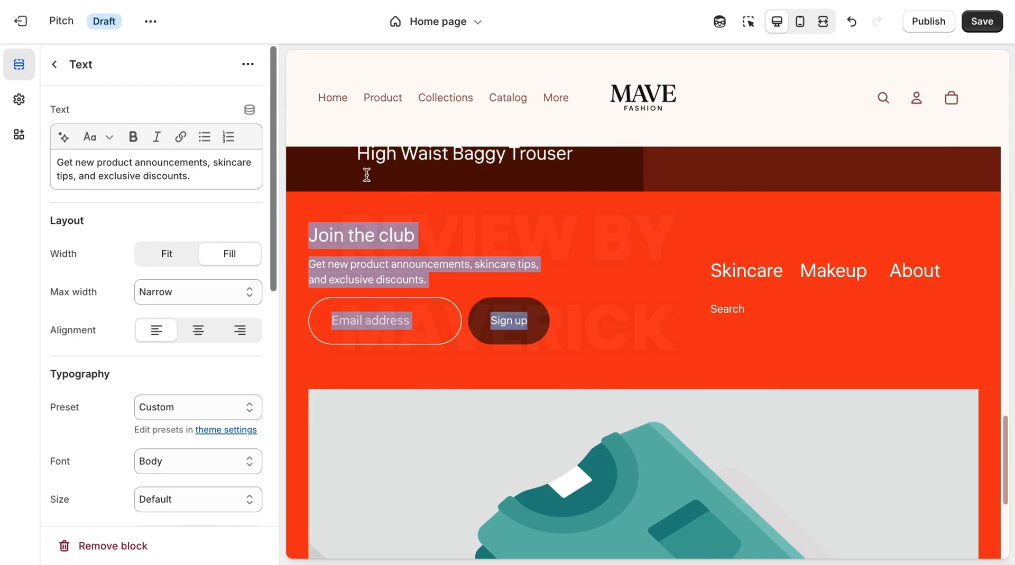
Step: Turn the preview inspector back on and replace the footer heading "Join the club" with "Join the MAVE Movement"
click(366, 225)
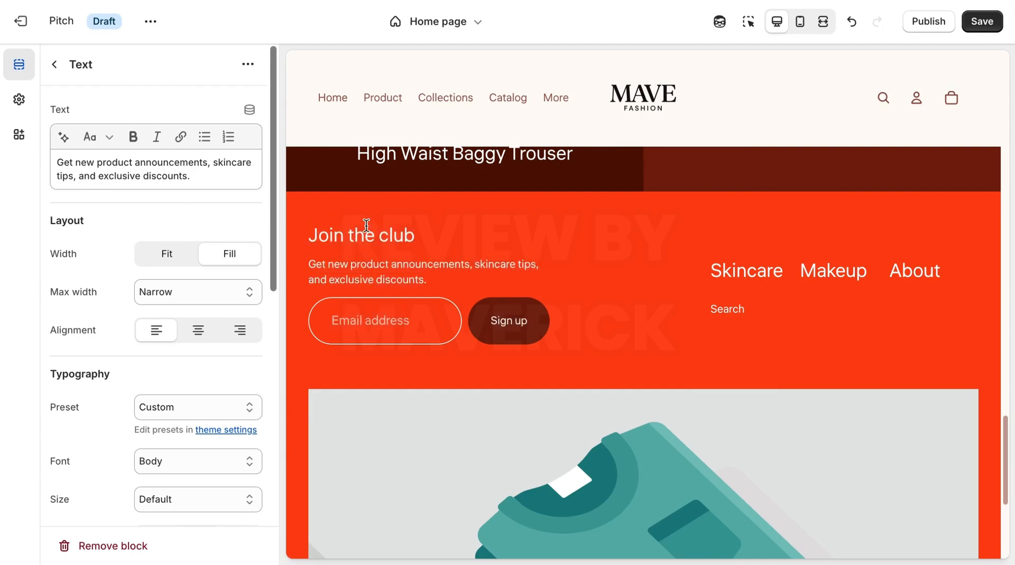
click(746, 24)
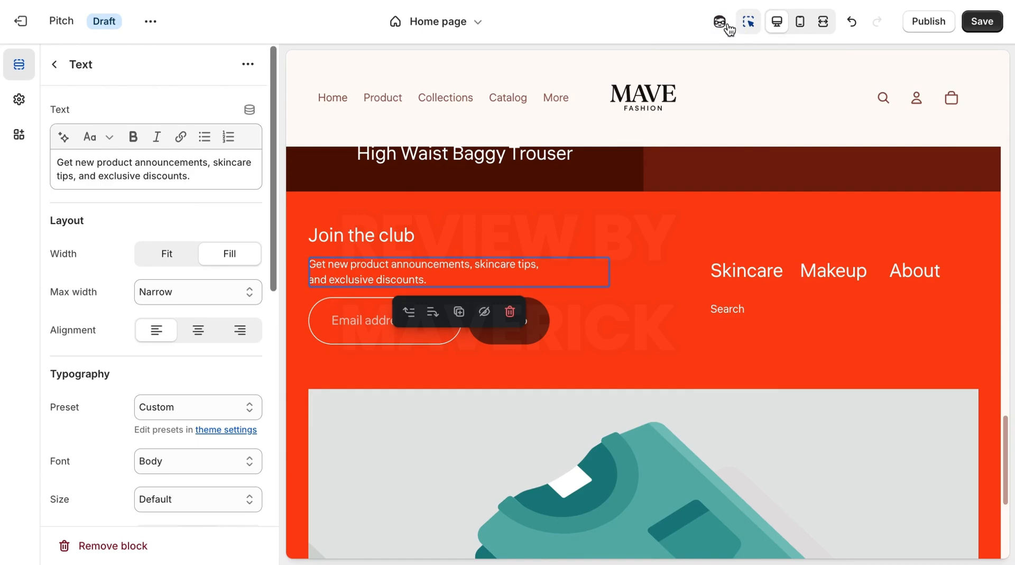
click(387, 238)
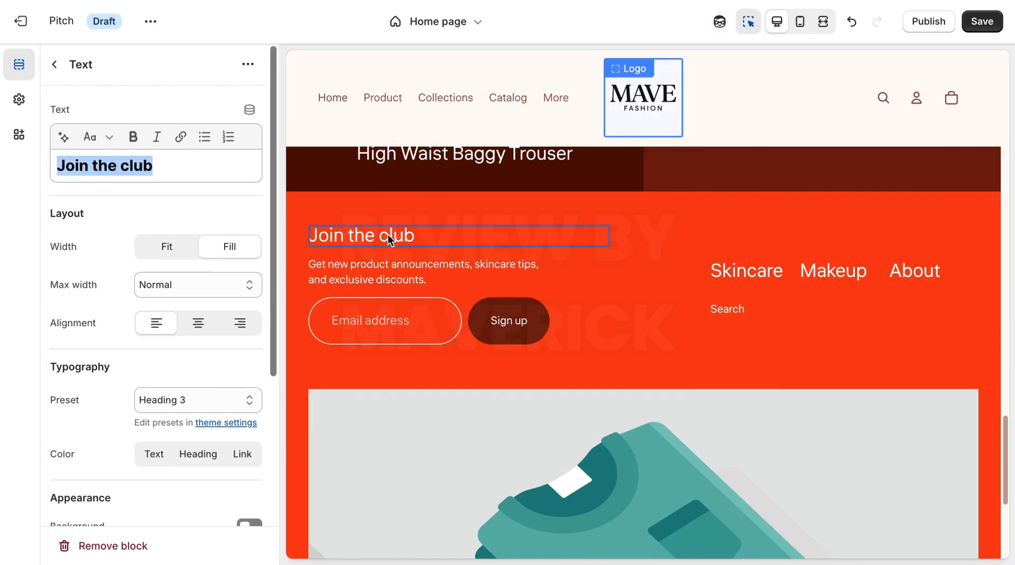
right_click(132, 163)
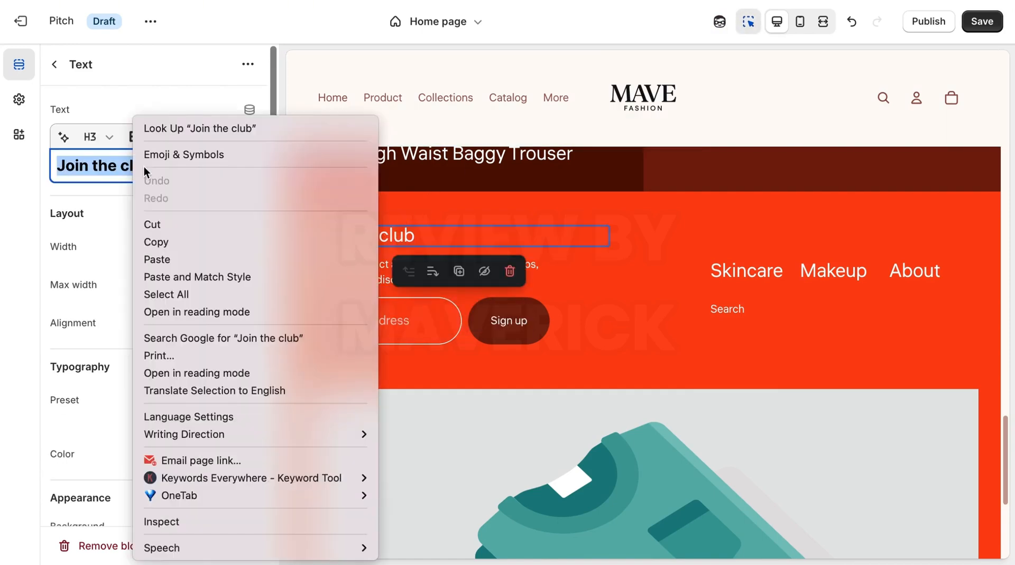
click(97, 168)
click(170, 169)
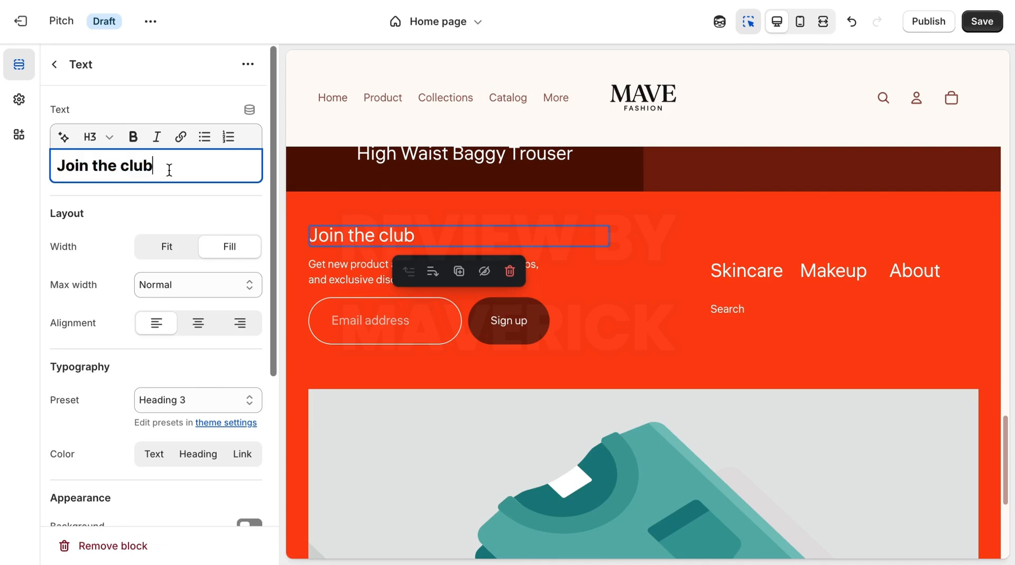
right_click(169, 169)
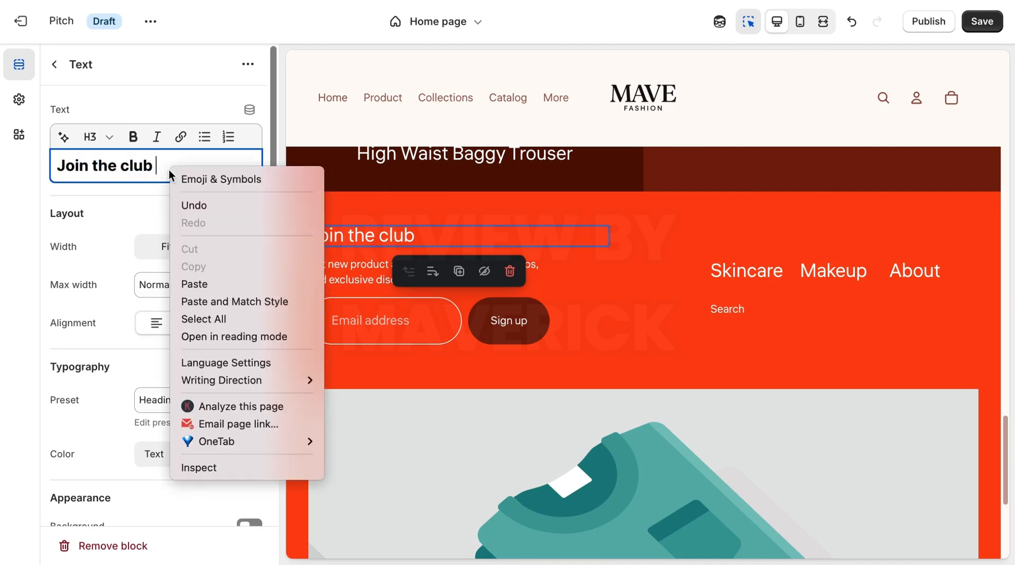
click(217, 281)
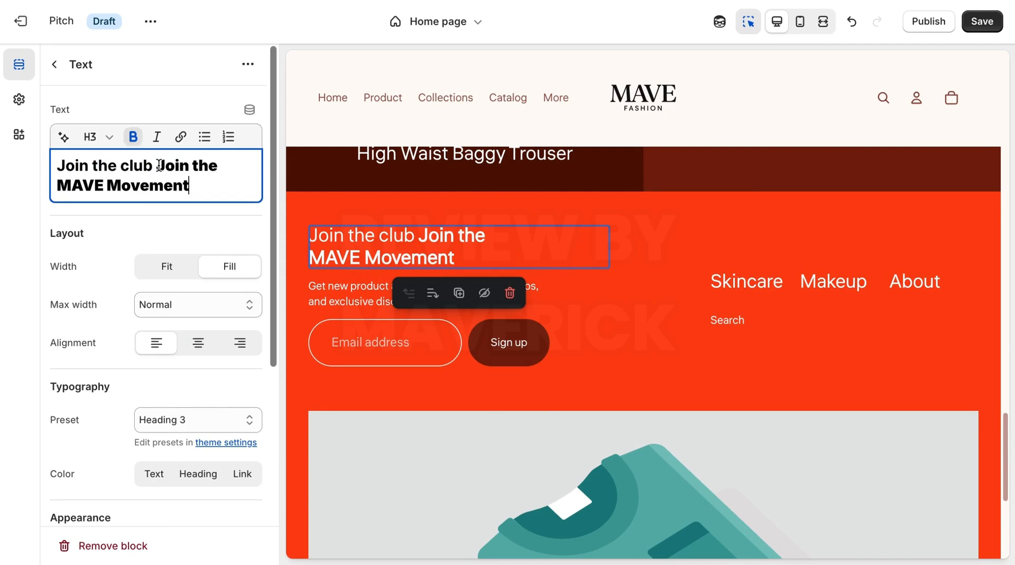
drag(160, 172, 55, 167)
text(\)
key(BackSpace)
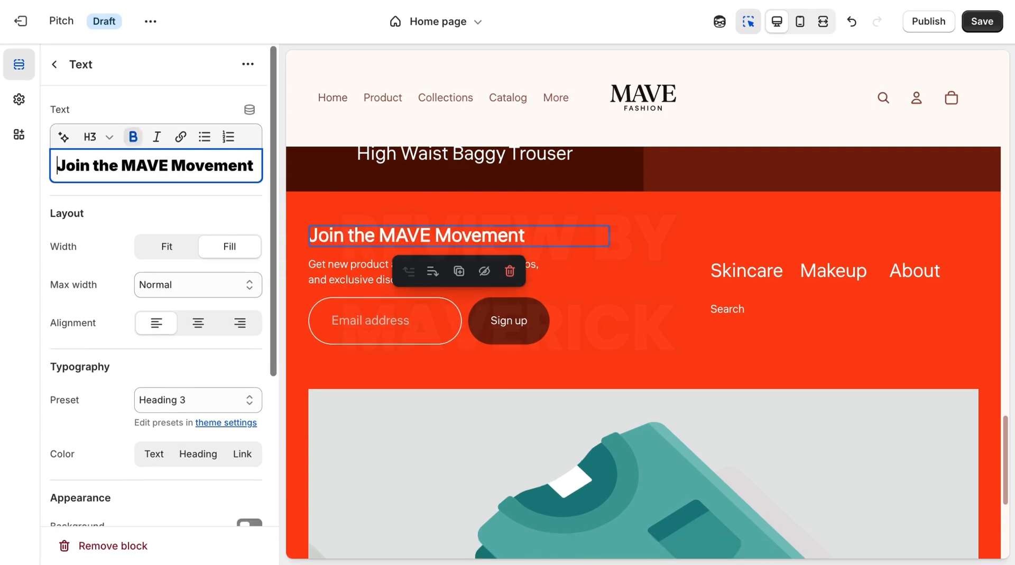
Step: Copy the sentence "Be the first to know about new drops, styling tips, and exclusive offers." from ChatGPT for the footer's newsletter description
click(361, 268)
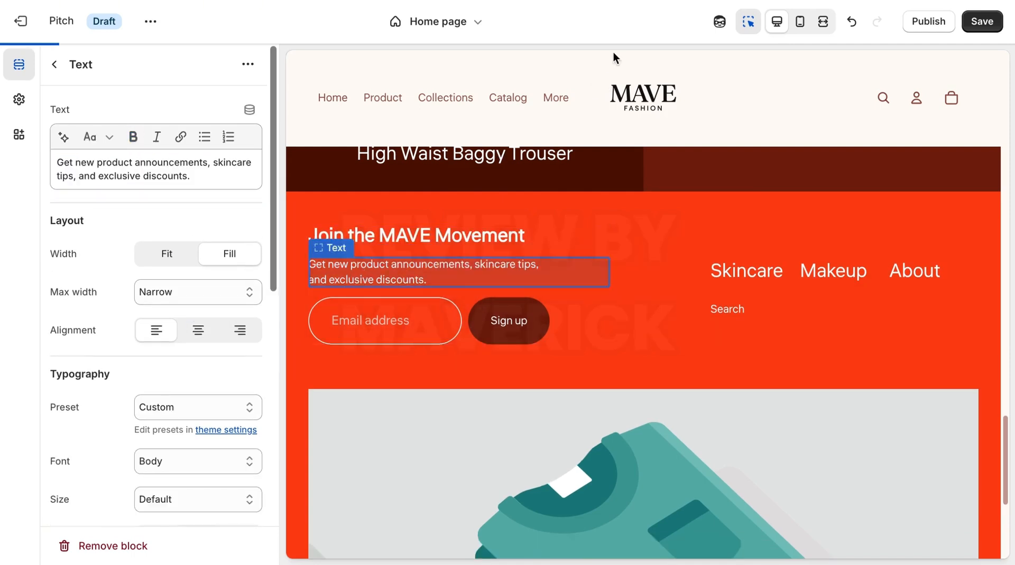
click(661, 0)
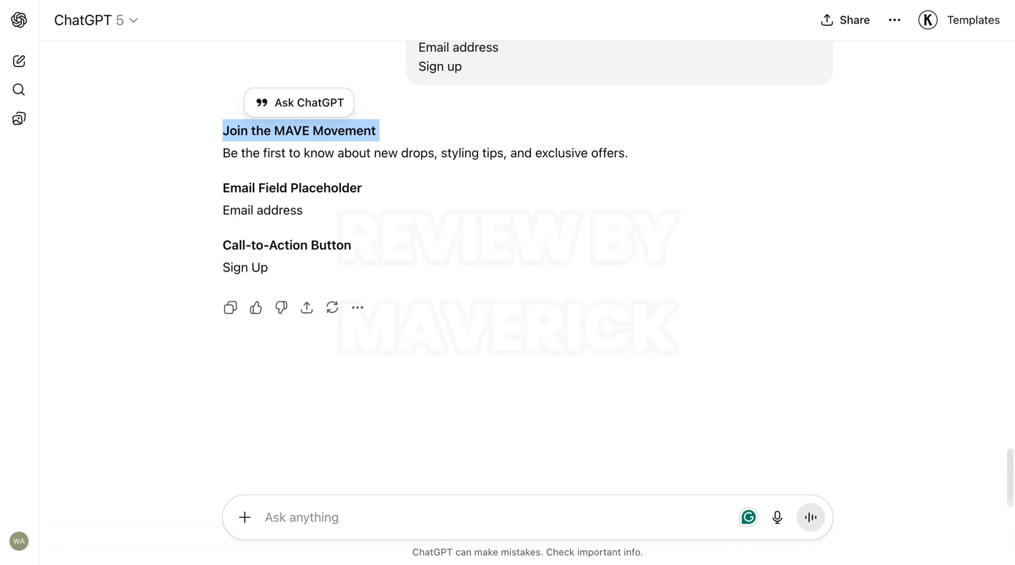
triple_click(385, 153)
right_click(392, 148)
click(422, 186)
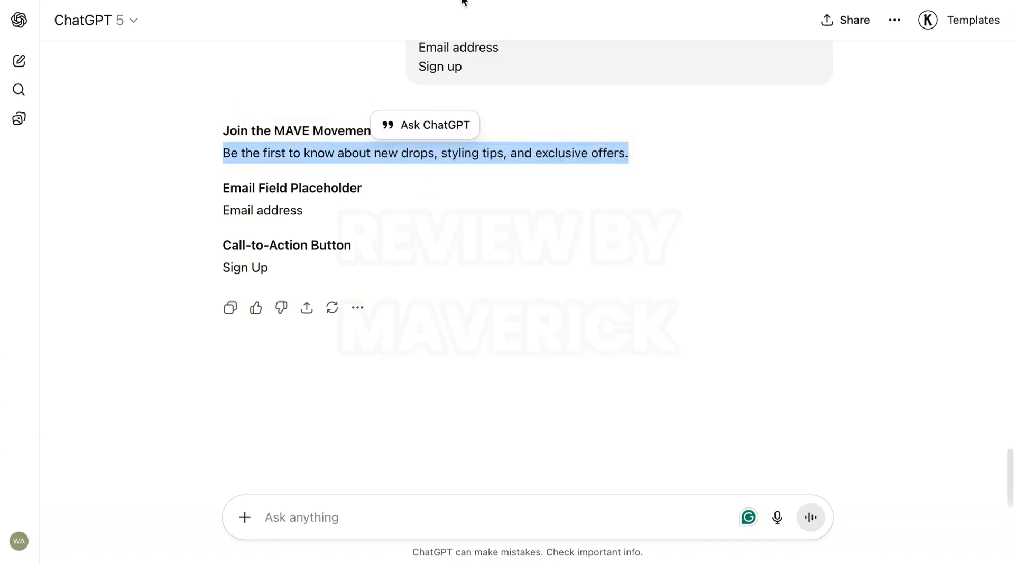
click(348, 1)
Step: Replace the footer's newsletter description with "Be the first to know about new drops, styling tips, and exclusive offers."
click(186, 176)
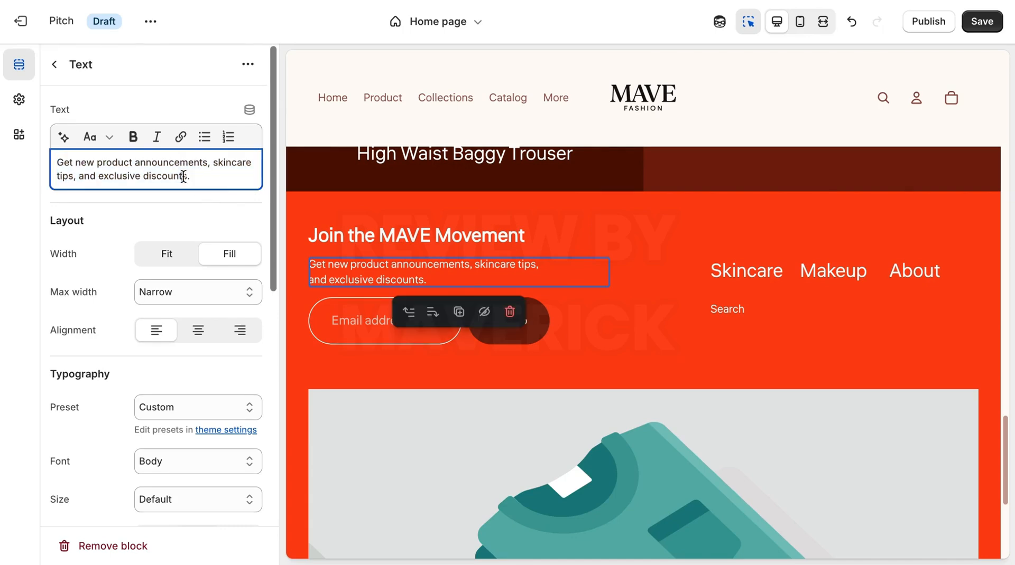
triple_click(182, 176)
right_click(183, 176)
click(220, 243)
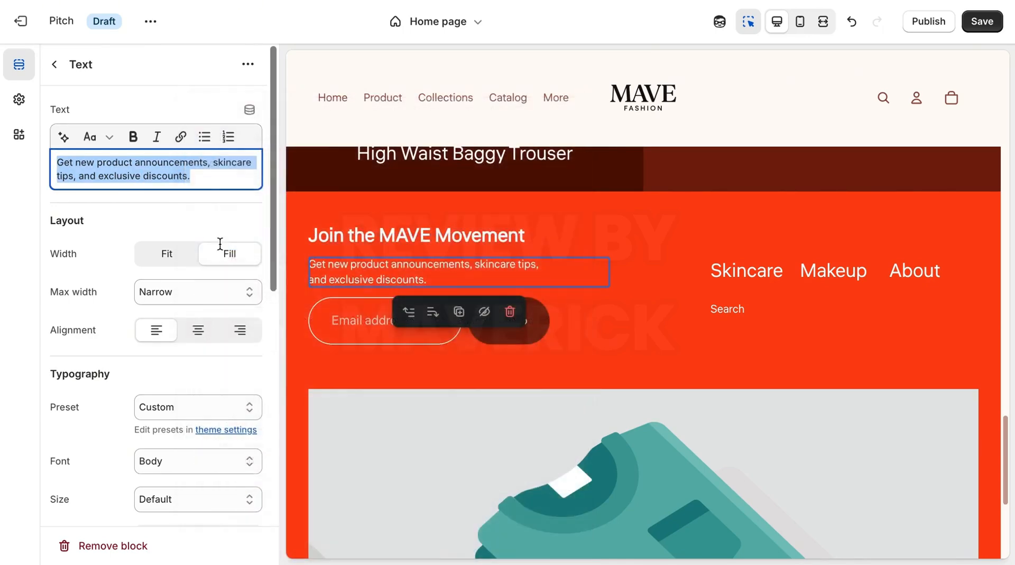
key(BackSpace)
key(BackSpace)
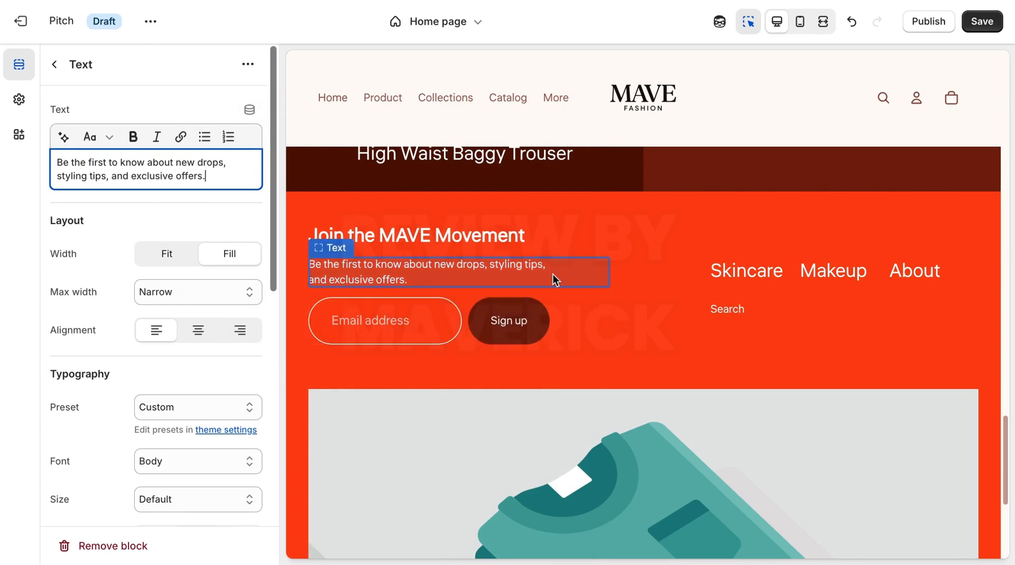
click(435, 275)
Step: Open the Footer menu assigned to the footer's Skincare menu block for editing
click(762, 248)
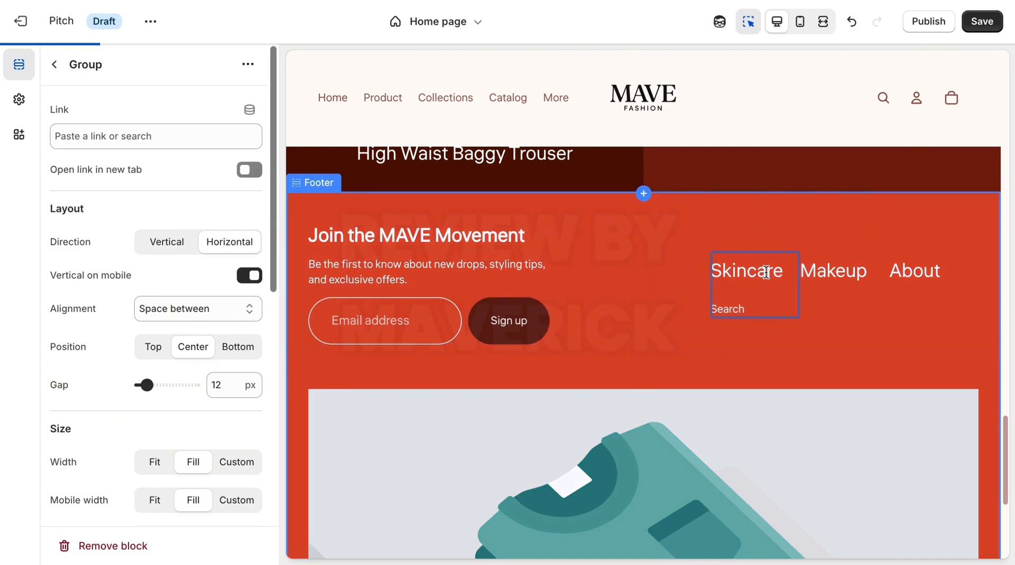
click(765, 272)
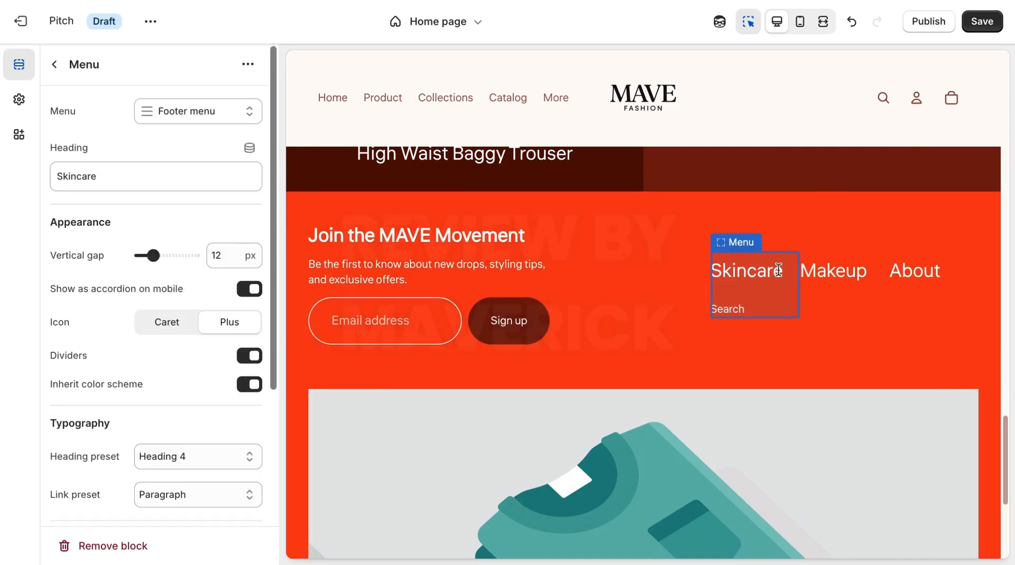
click(223, 112)
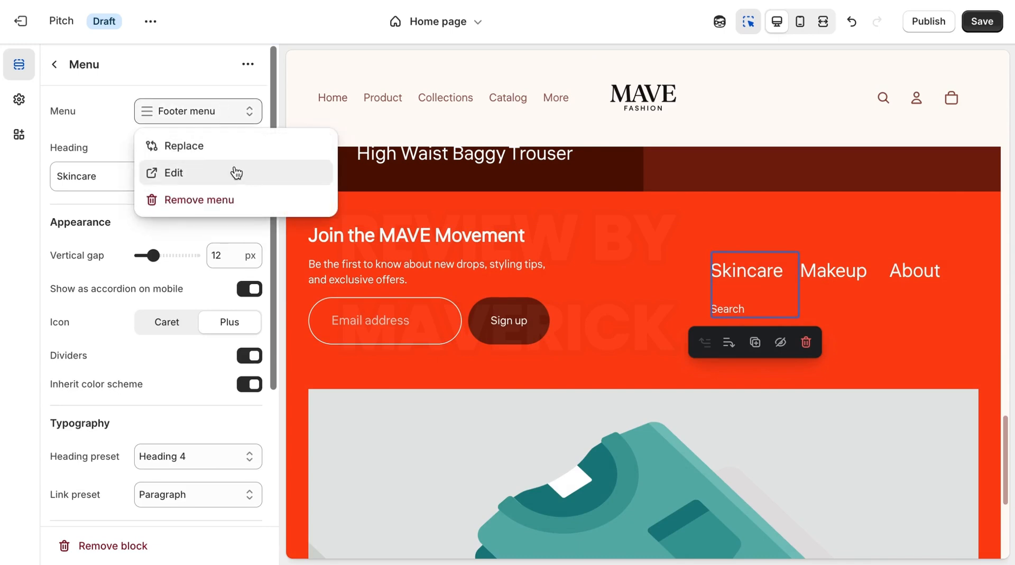
click(192, 173)
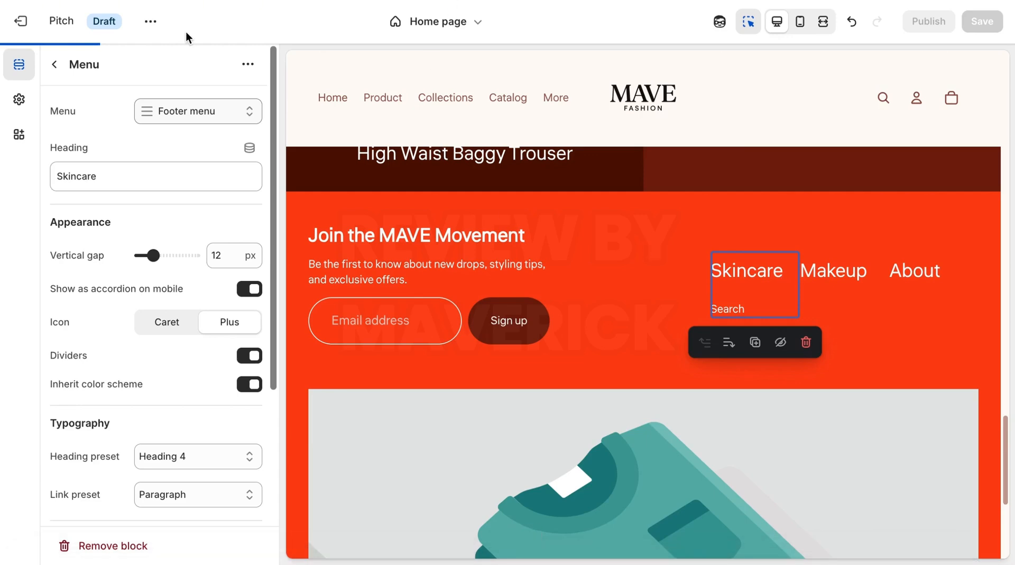
Step: Change the footer's Skincare menu heading to "Apparels"
click(131, 183)
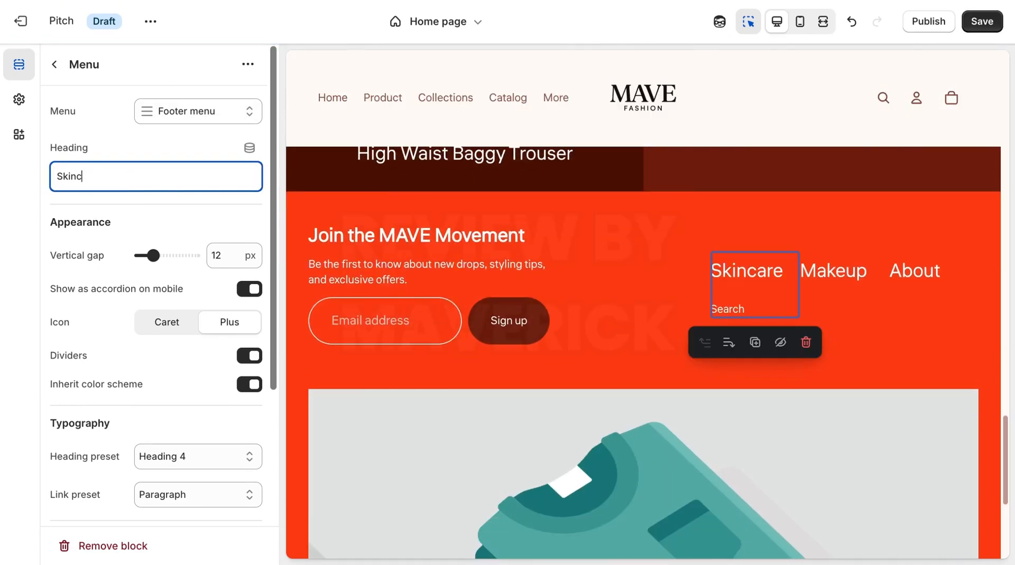
text(App)
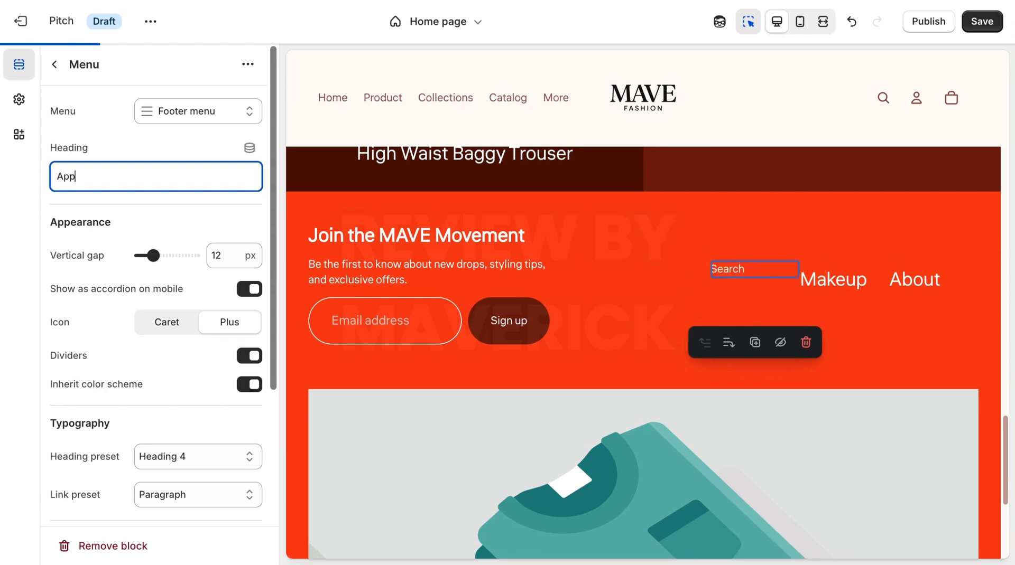
text(arels)
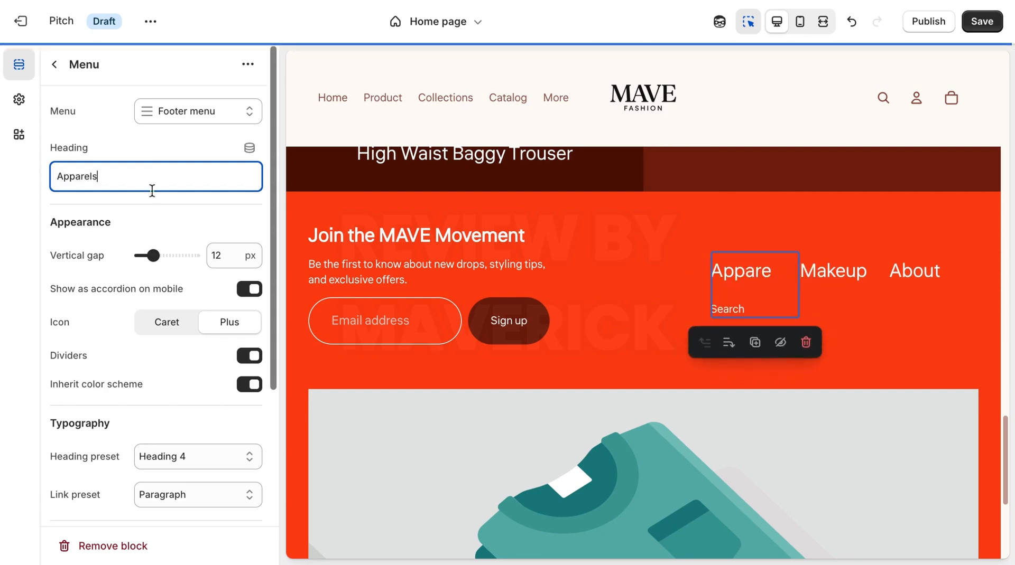
Step: Change the footer's Makeup menu heading to "Pants"
click(843, 281)
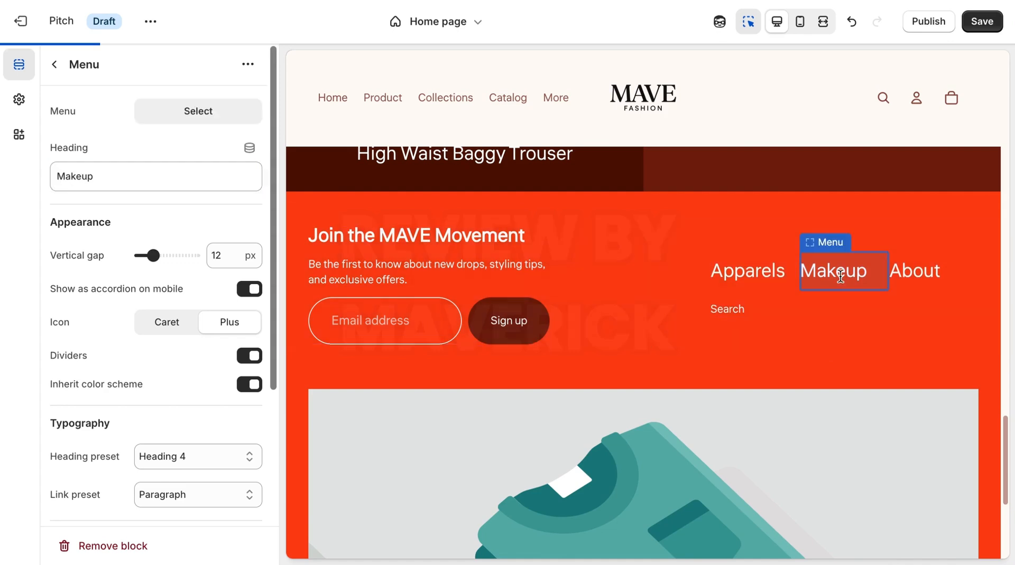
double_click(122, 185)
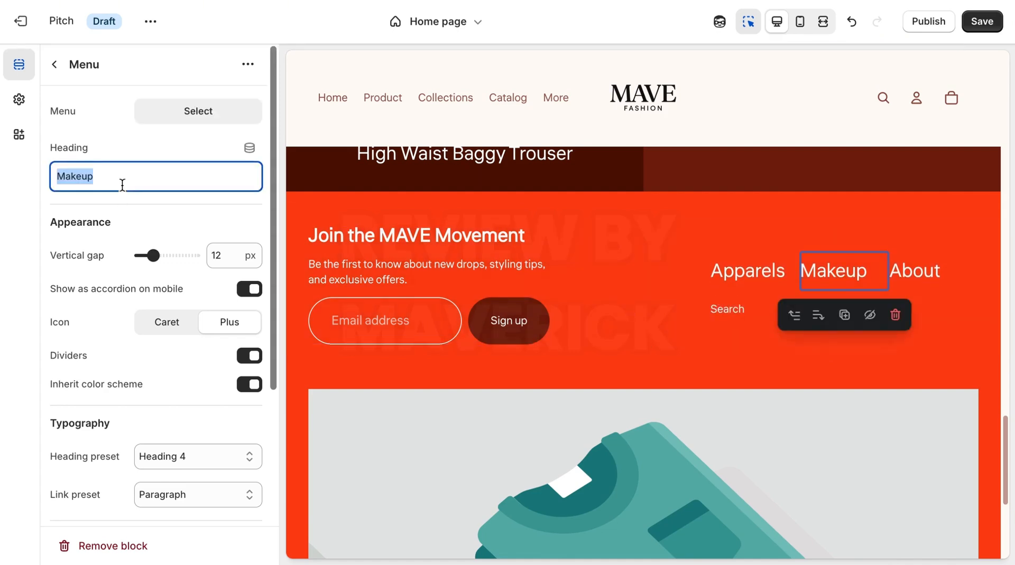
key(BackSpace)
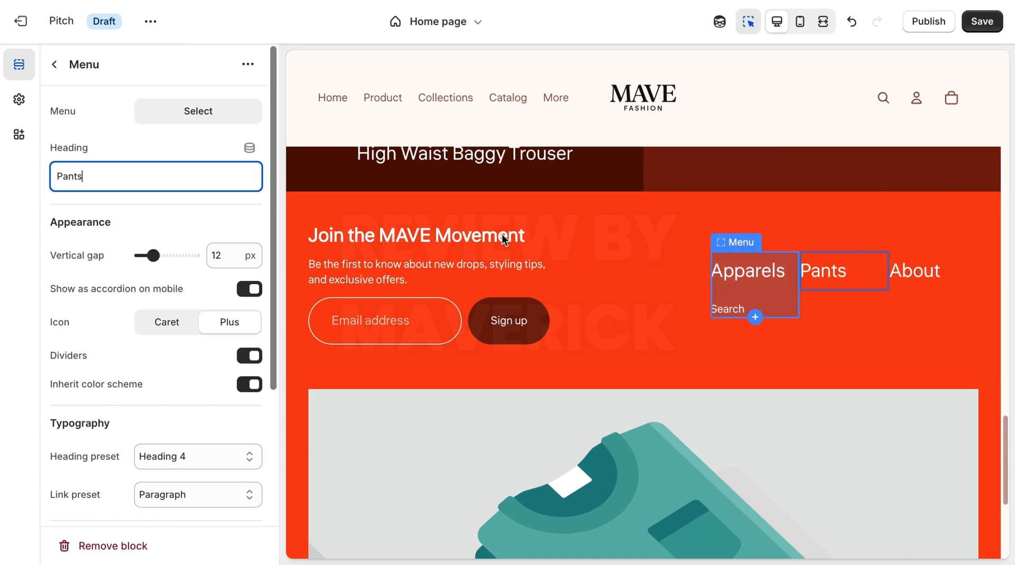
Step: Assign the Main menu to the footer's Pants menu block
click(275, 134)
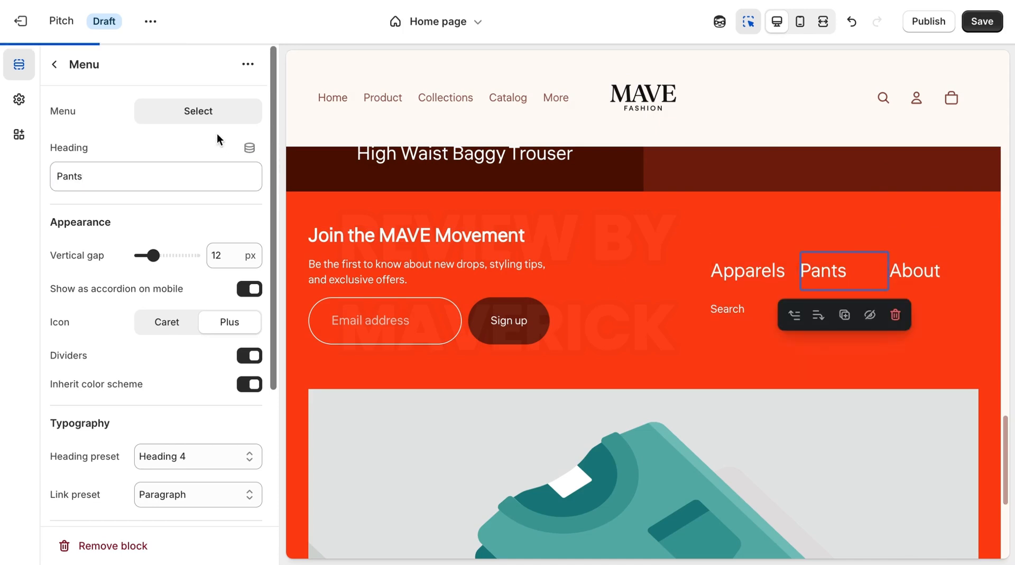
click(208, 114)
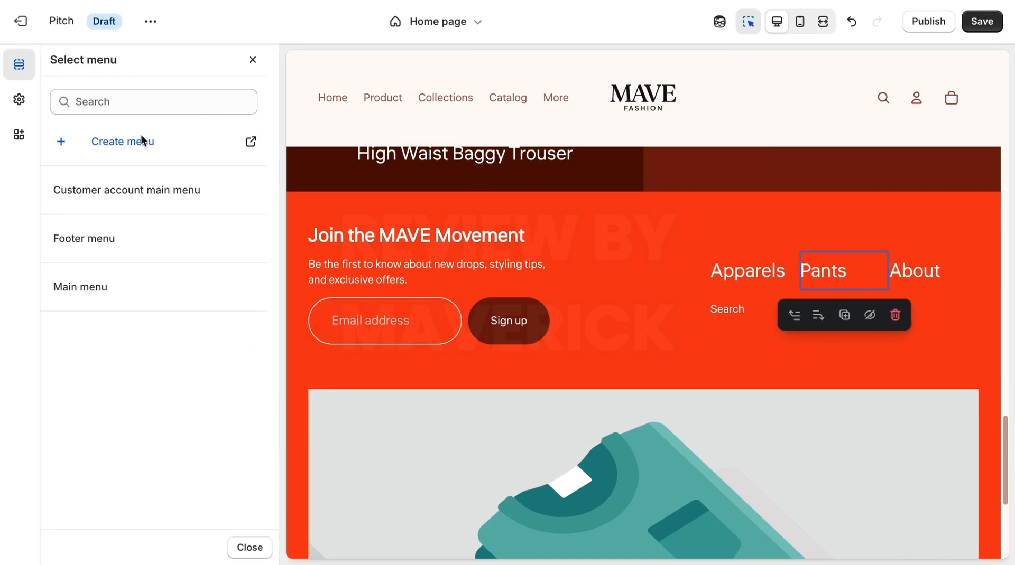
click(91, 287)
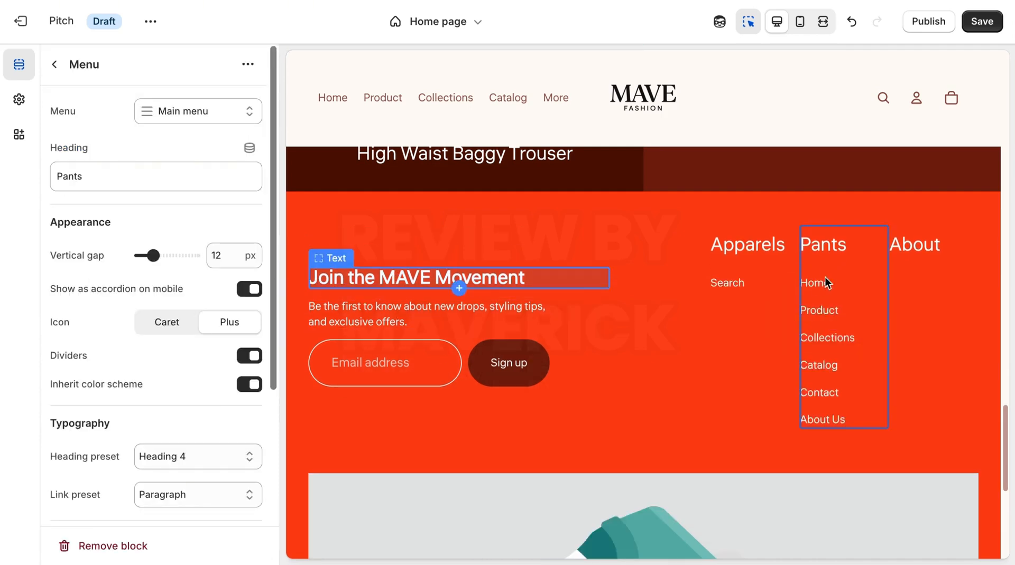
click(806, 303)
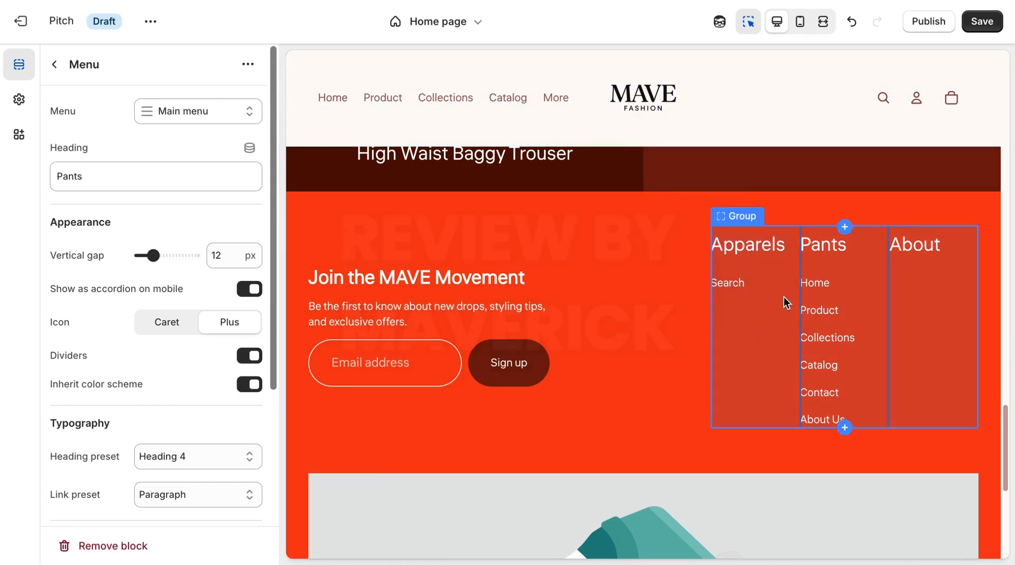
Step: Fill the footer's image block with the free stock photo vintage-shopping.jpg, showing a woman browsing clothes racks
drag(1004, 432, 1001, 504)
click(763, 390)
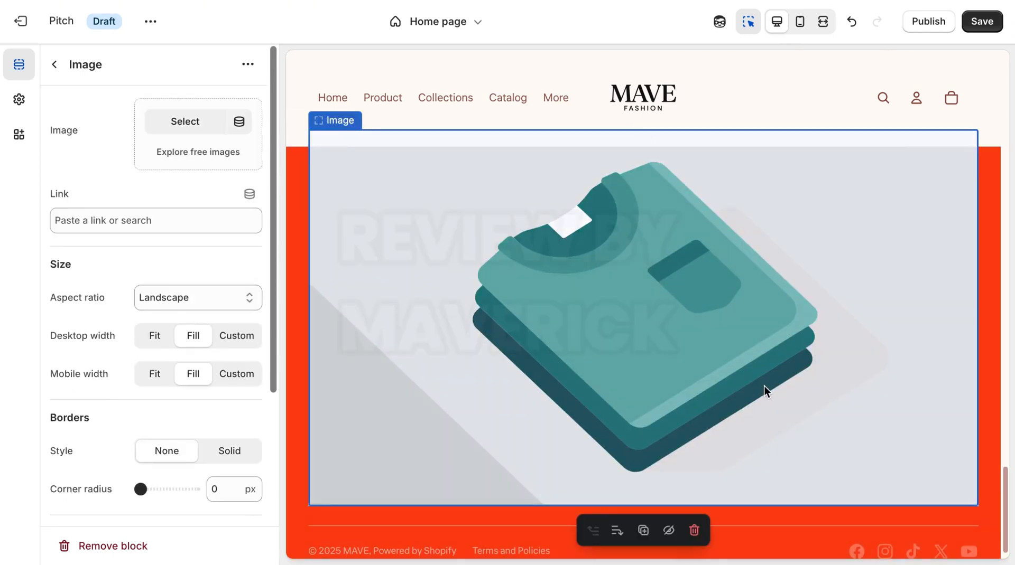
click(196, 153)
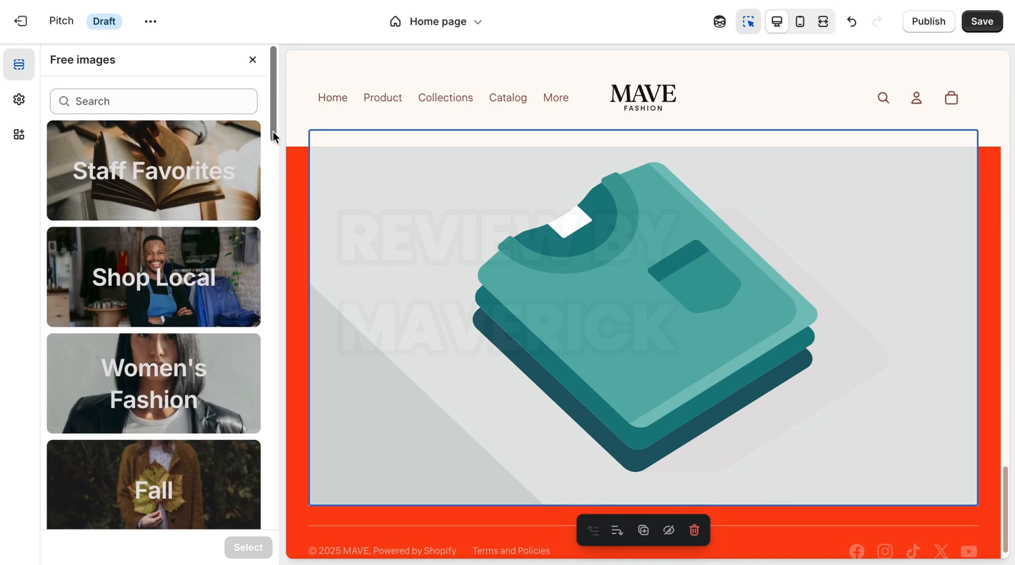
drag(272, 132, 275, 172)
click(246, 185)
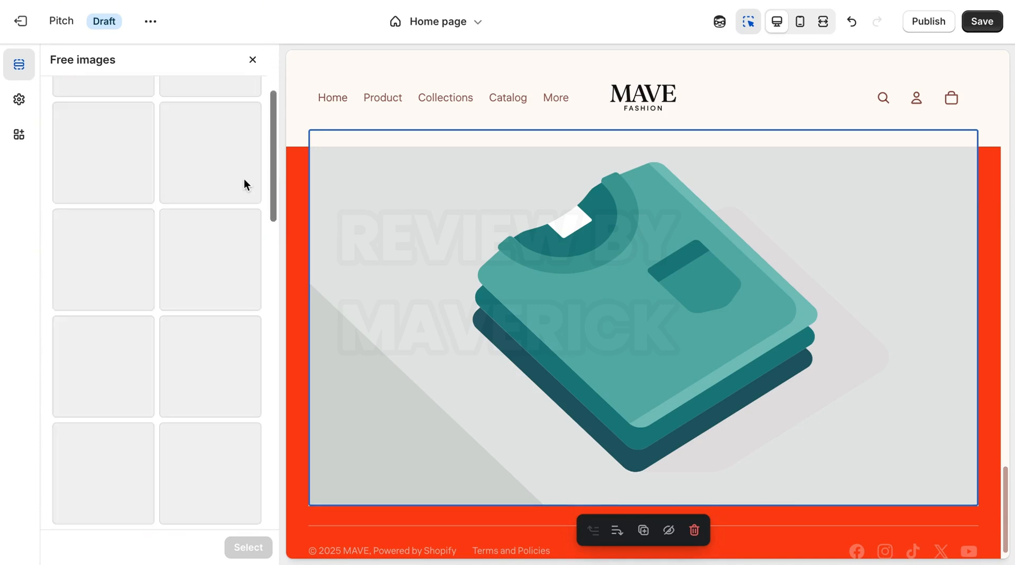
drag(274, 172, 291, 487)
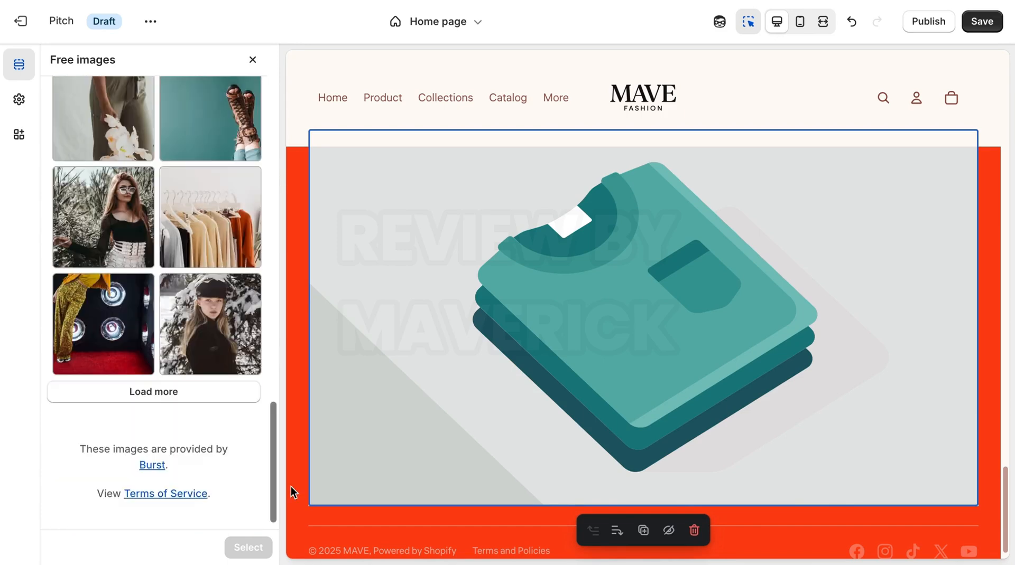
click(205, 393)
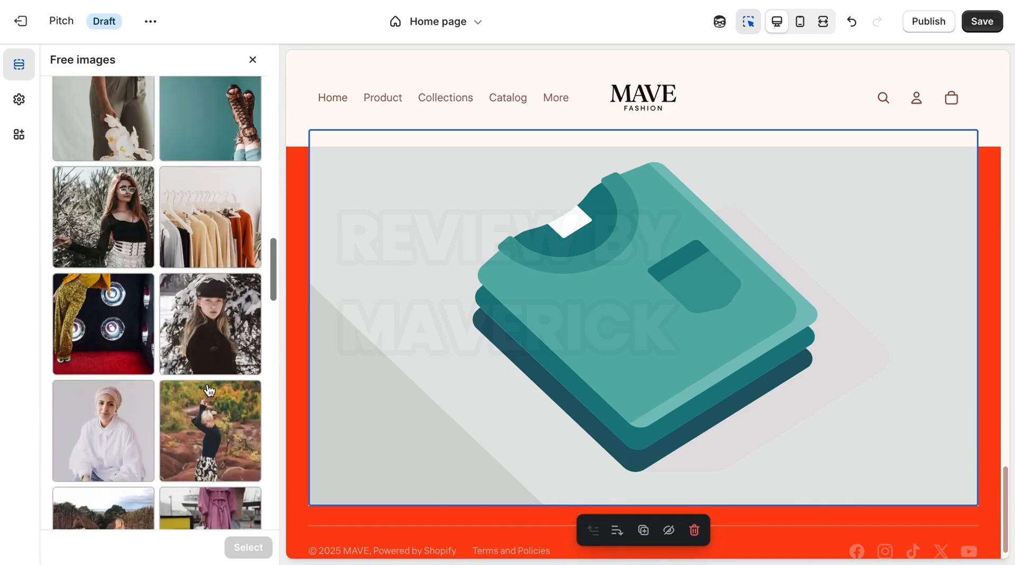
drag(270, 280, 268, 508)
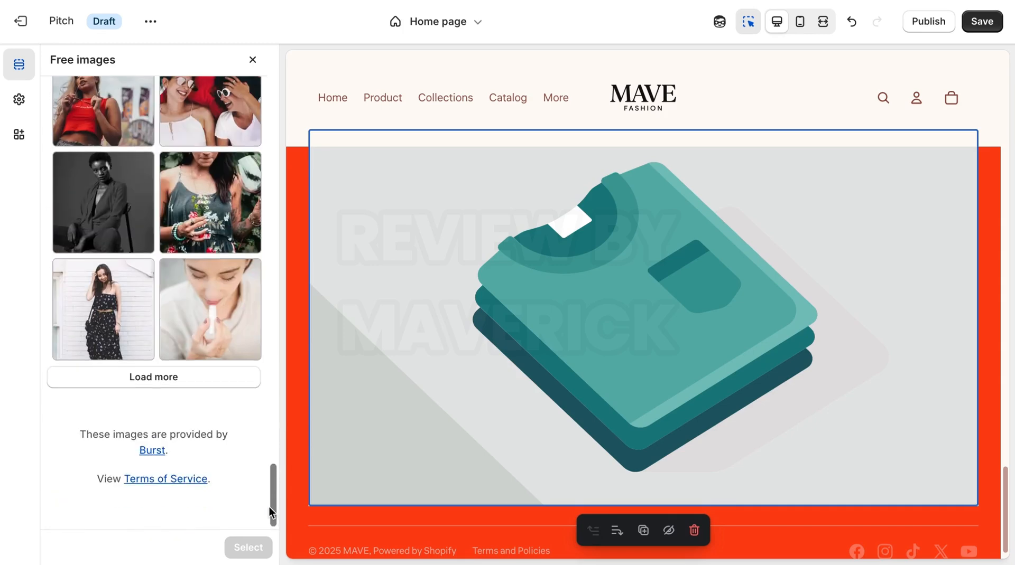
click(211, 387)
mouse_move(271, 354)
mouse_down()
mouse_move(274, 387)
mouse_move(270, 372)
mouse_up()
click(216, 258)
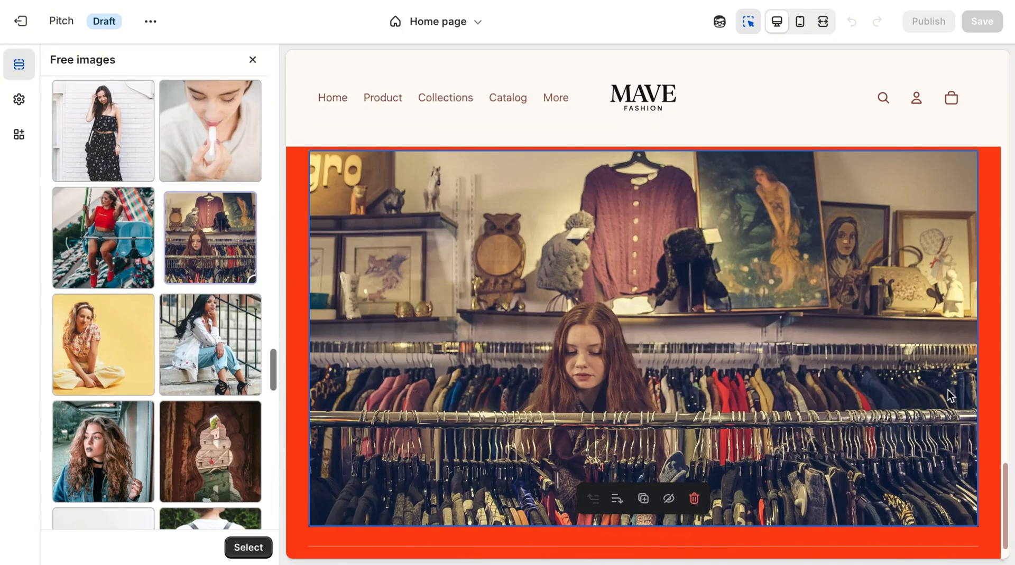
scroll(1006, 482, down, 1)
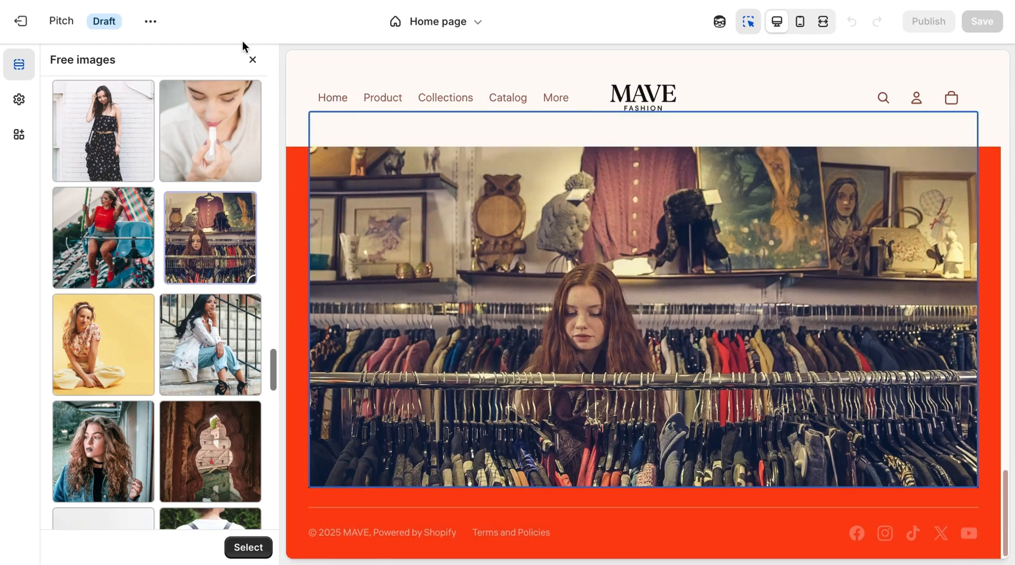
click(254, 548)
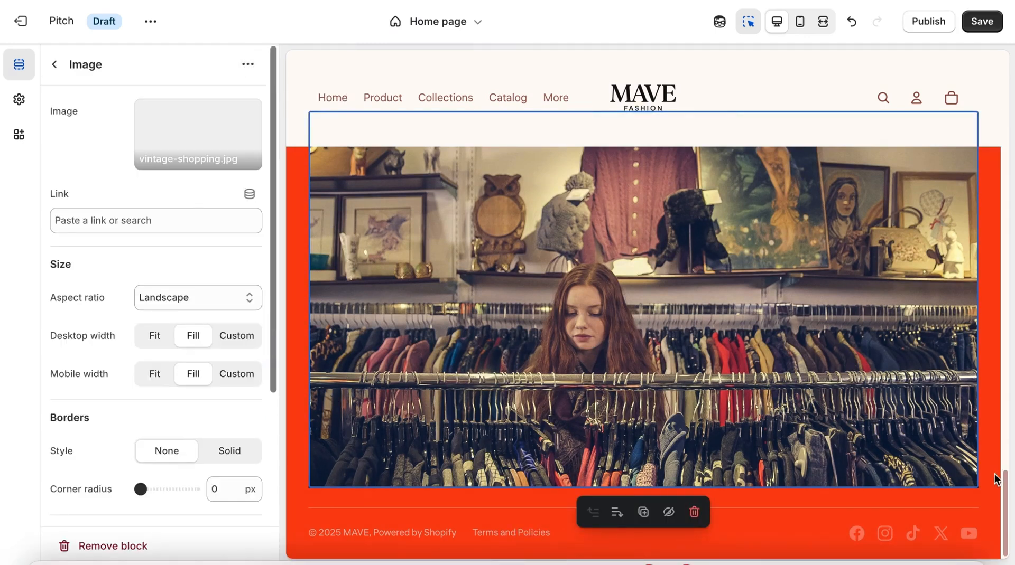
Step: Link the footer's vintage-shopping.jpg image block to All products
scroll(995, 380, up, 5)
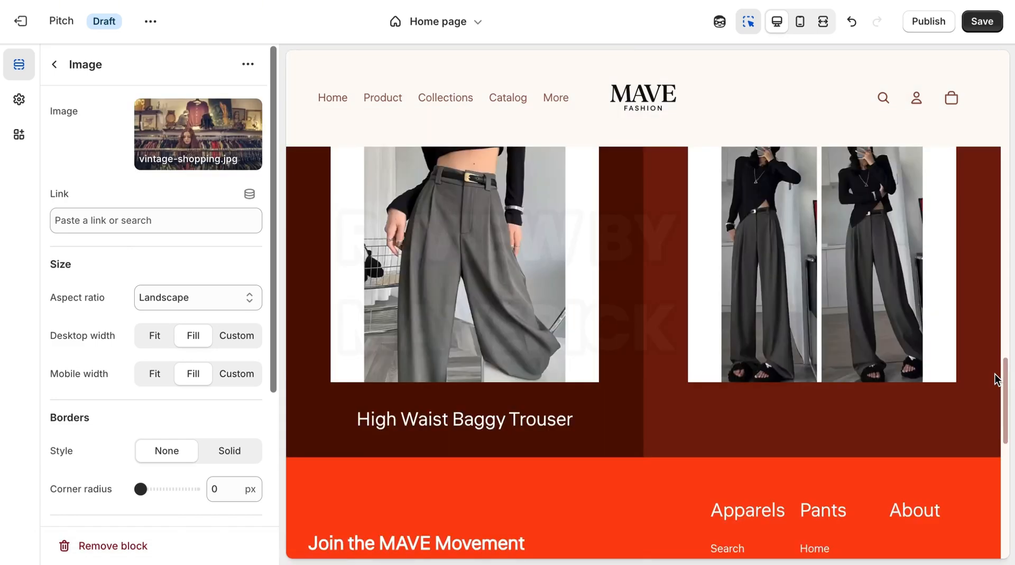
scroll(992, 435, down, 8)
scroll(983, 433, up, 4)
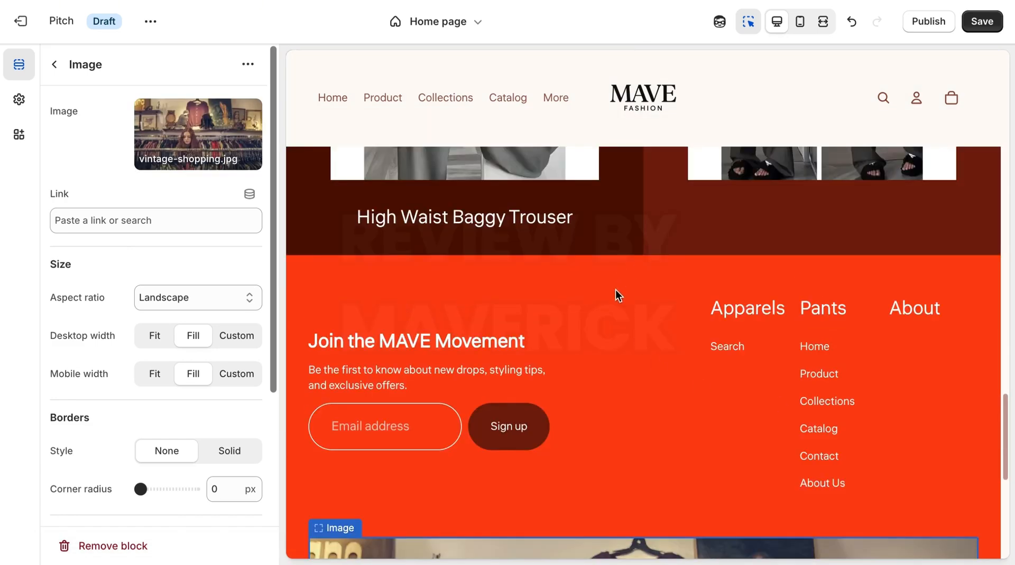
click(53, 66)
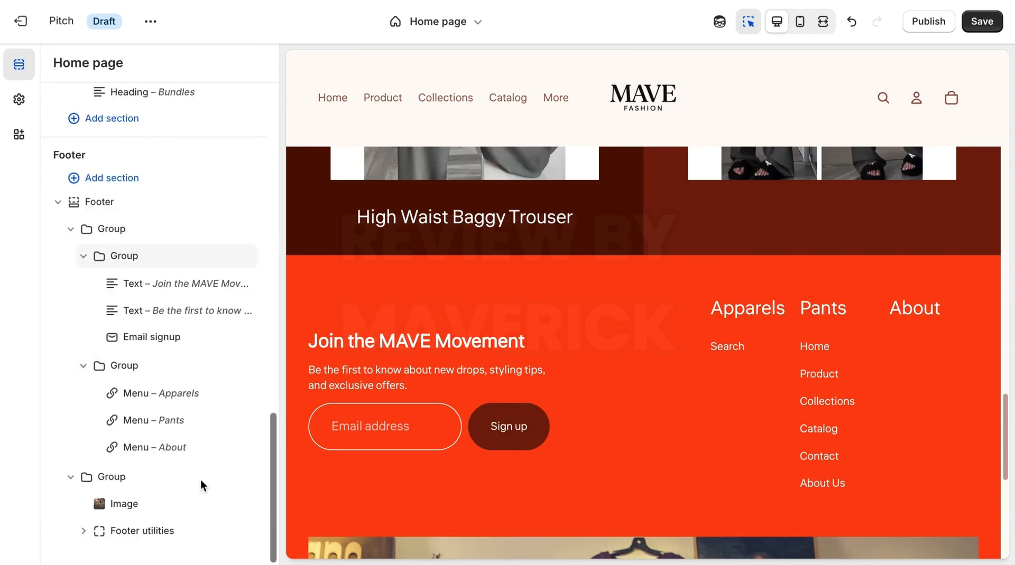
click(148, 516)
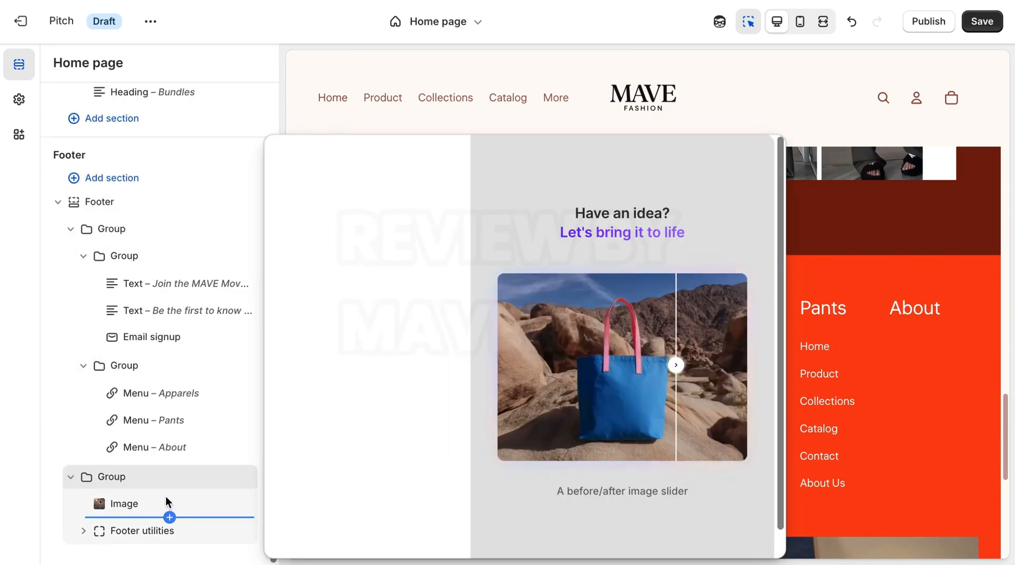
click(182, 499)
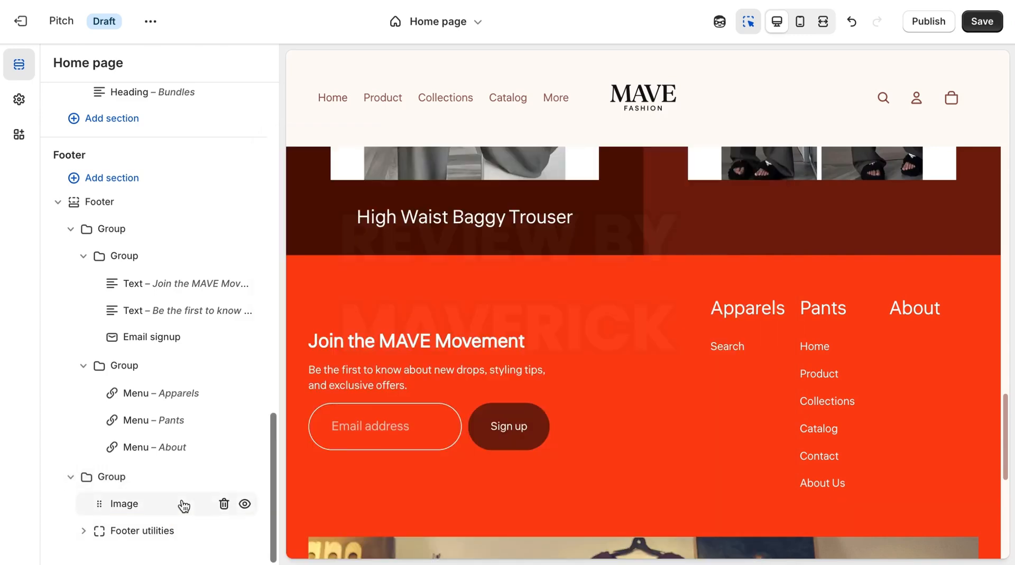
click(179, 504)
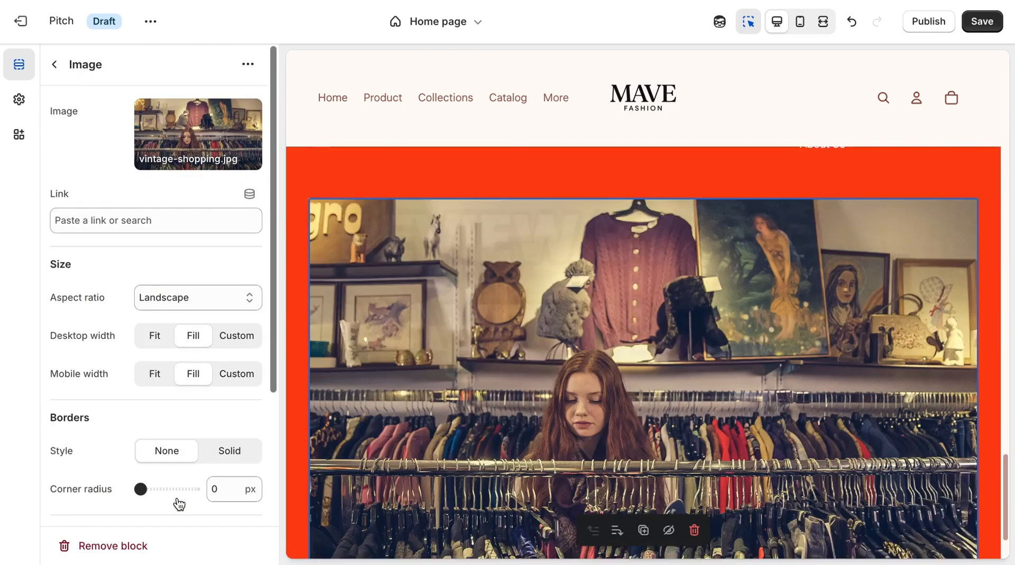
click(152, 229)
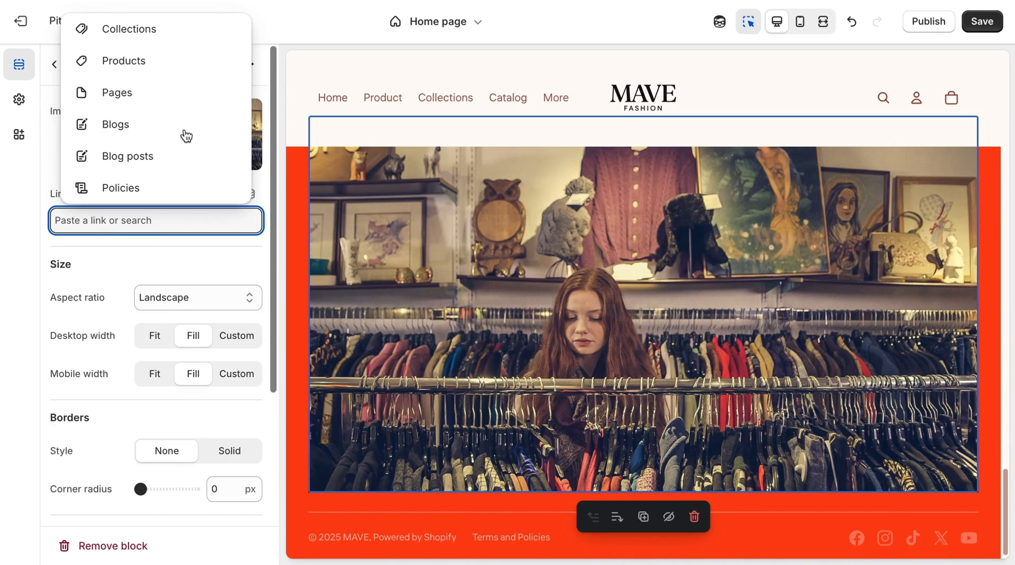
click(154, 70)
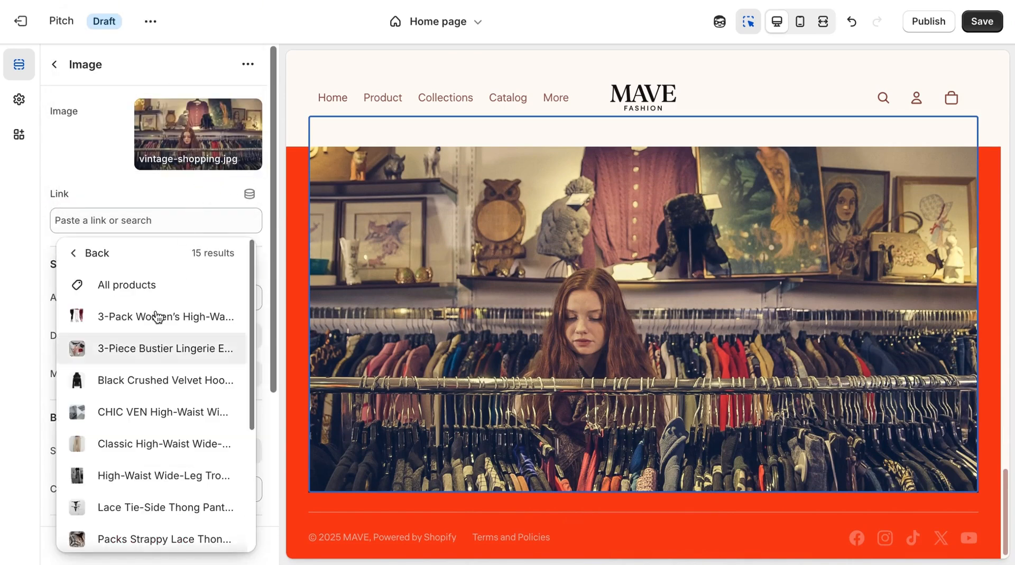
click(167, 284)
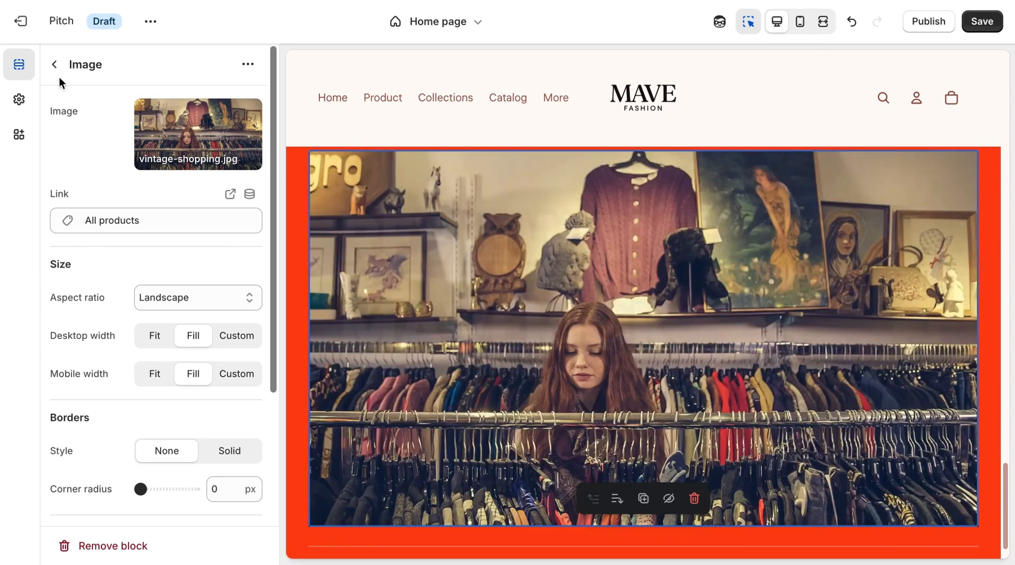
Step: Change the Footer section's color scheme to Scheme 2
click(57, 66)
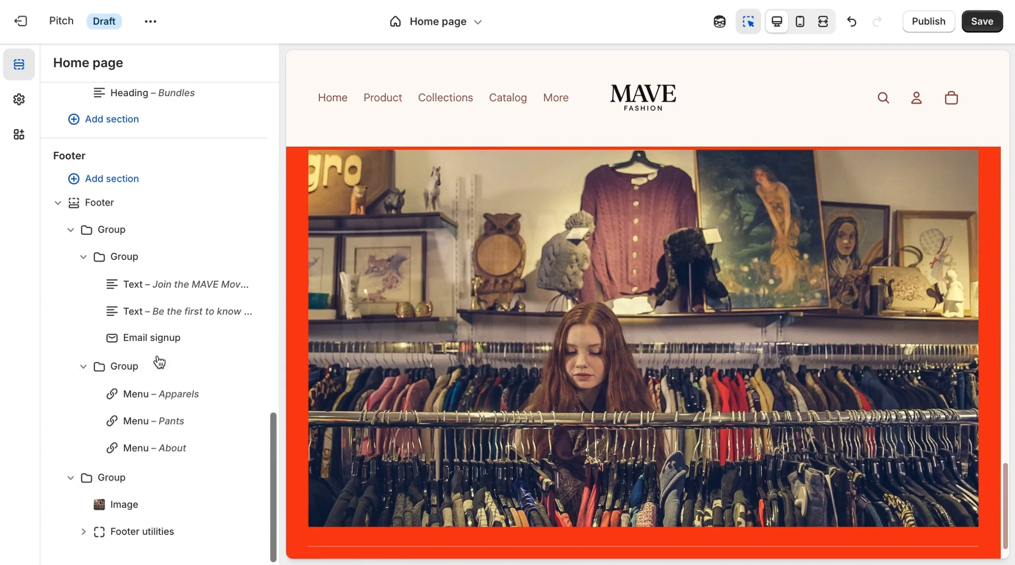
click(184, 201)
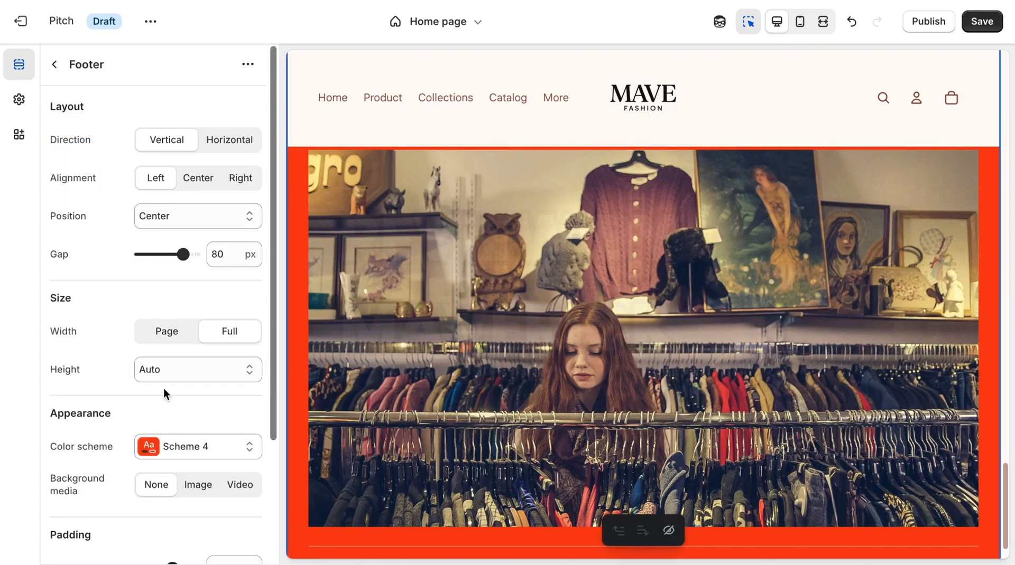
click(194, 447)
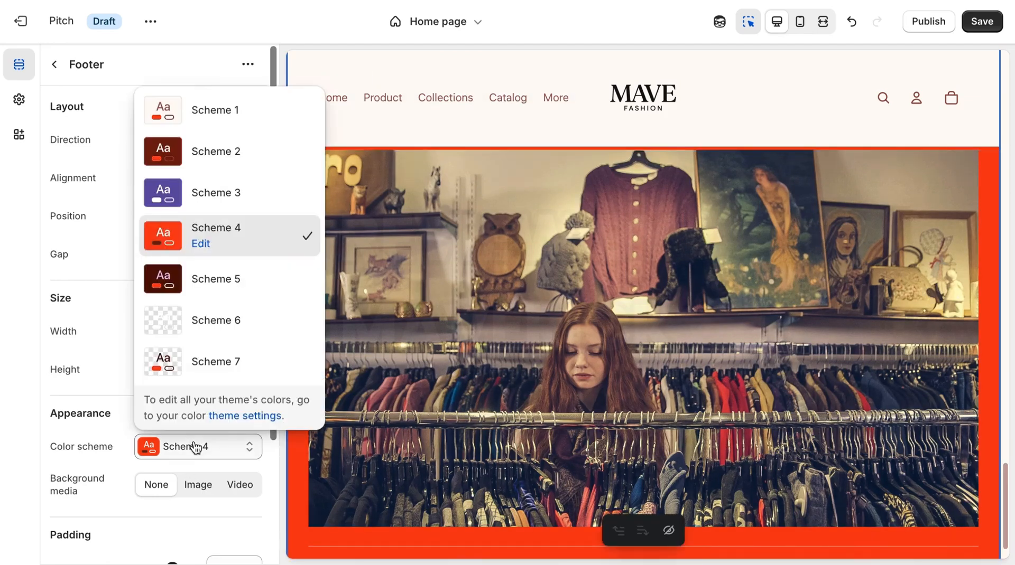
click(221, 155)
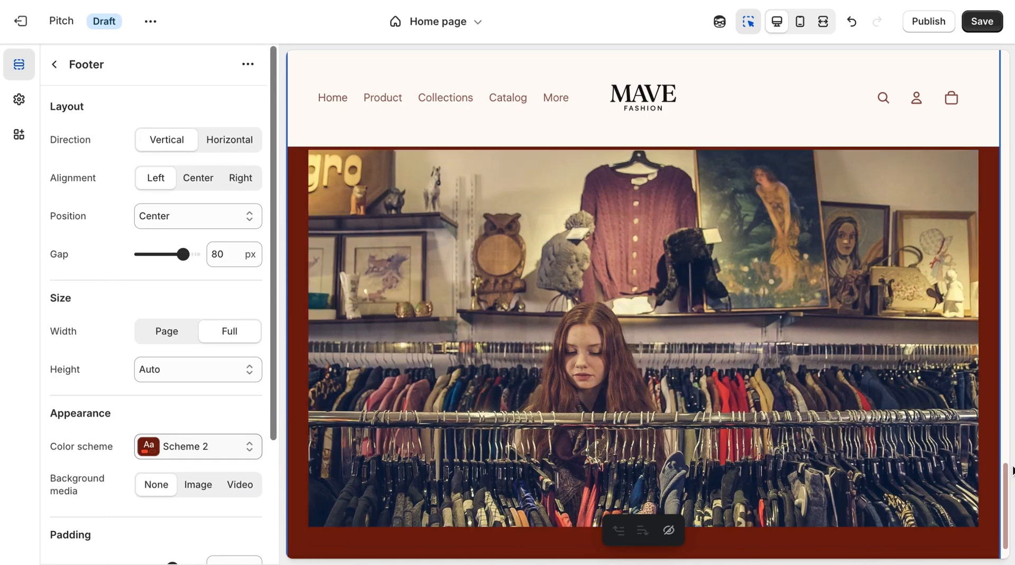
Step: Turn off color scheme inheritance for the footer's email signup block so it uses Scheme 1
drag(1006, 481, 999, 418)
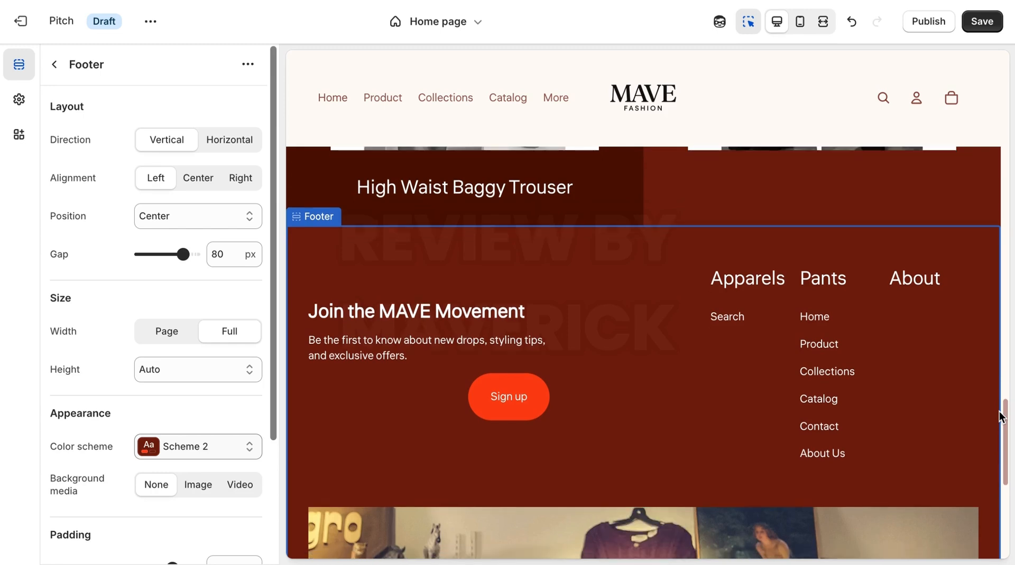
click(435, 409)
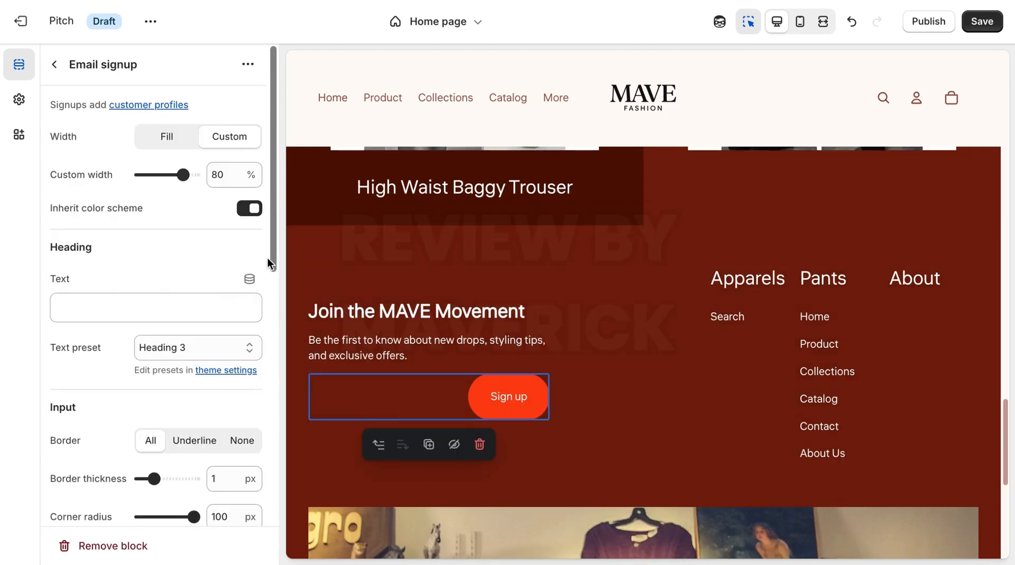
mouse_move(270, 259)
mouse_down()
mouse_move(268, 522)
mouse_move(264, 258)
mouse_up()
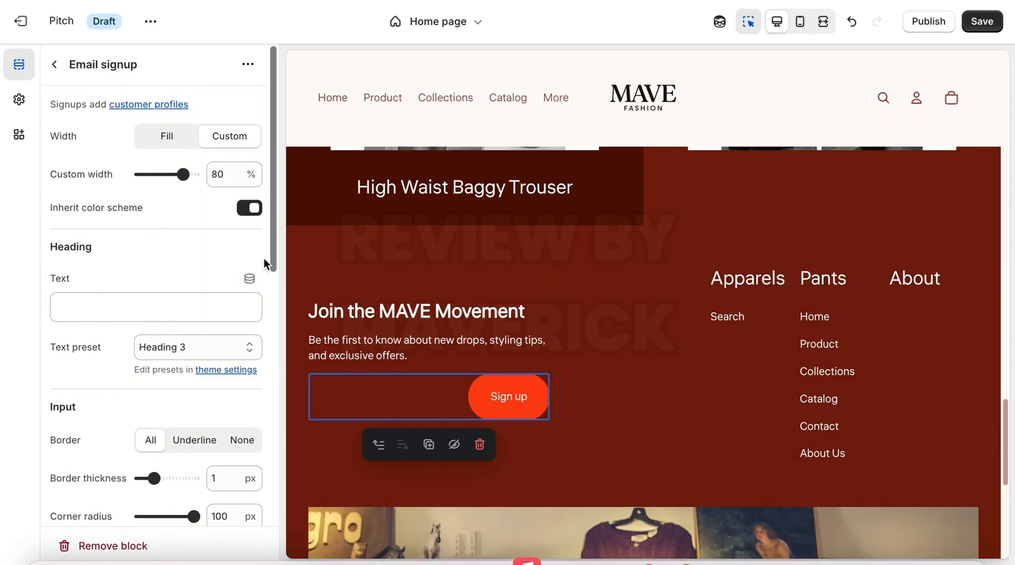
click(251, 210)
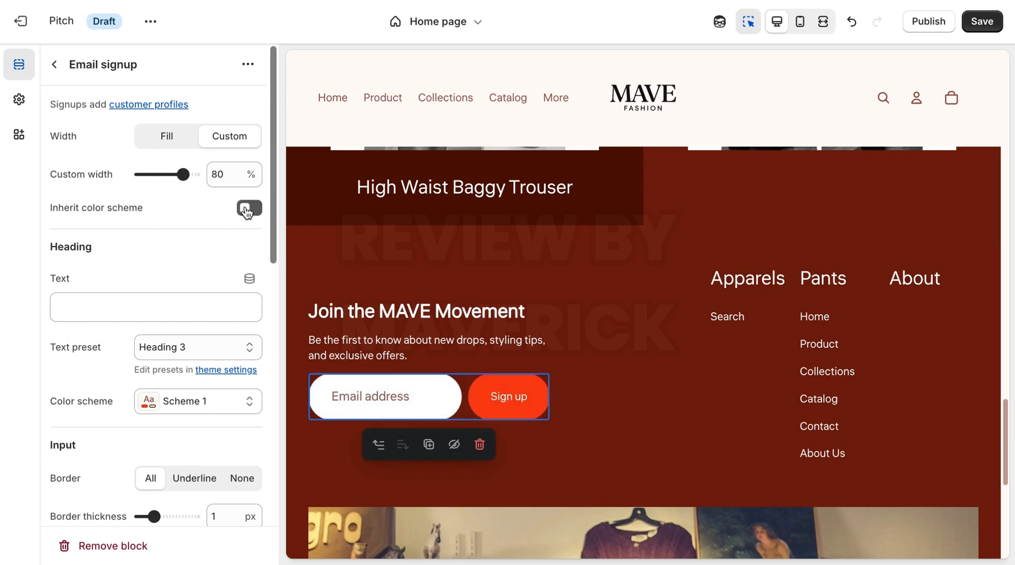
Step: Turn off the "Powered by Shopify" text in the footer's copyright block
click(613, 276)
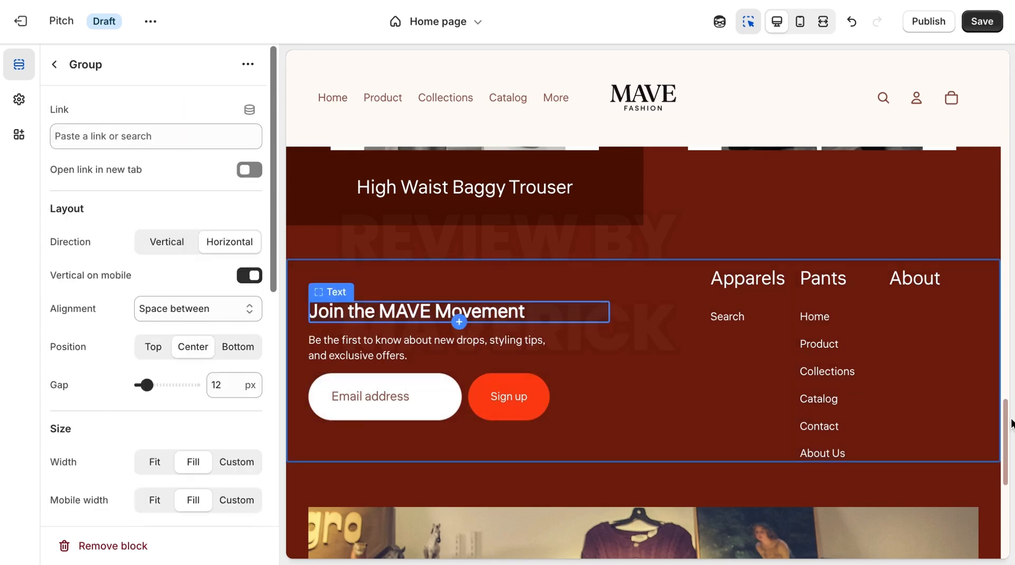
drag(1007, 430, 1007, 509)
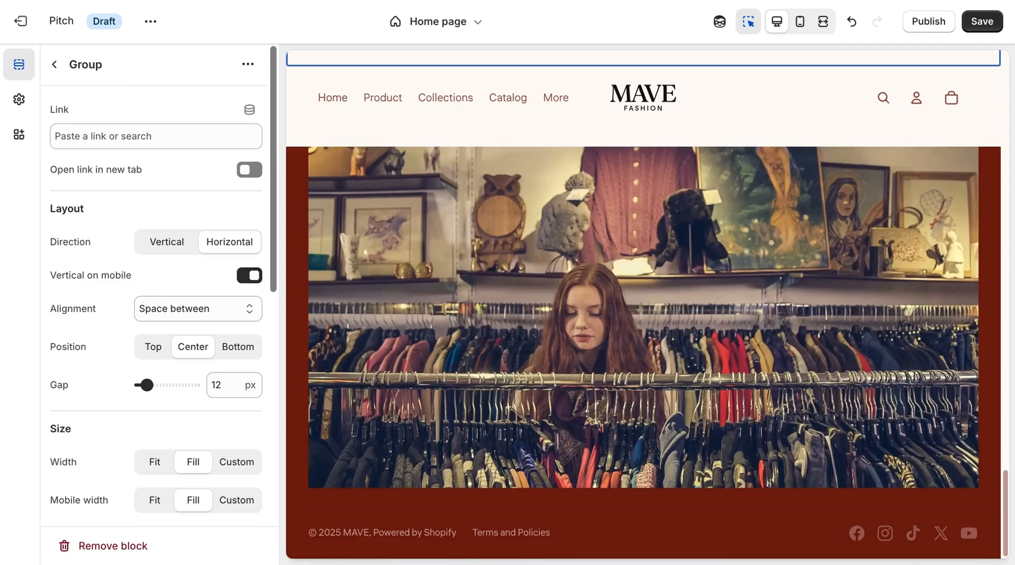
click(391, 536)
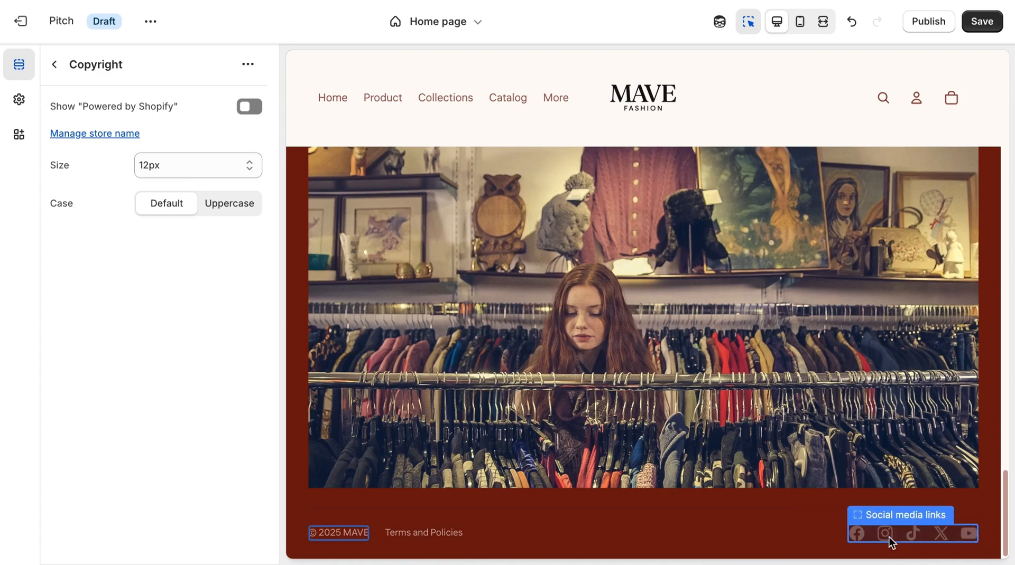
Step: Remove the TikTok block from the footer's social media links and save the theme changes
click(912, 534)
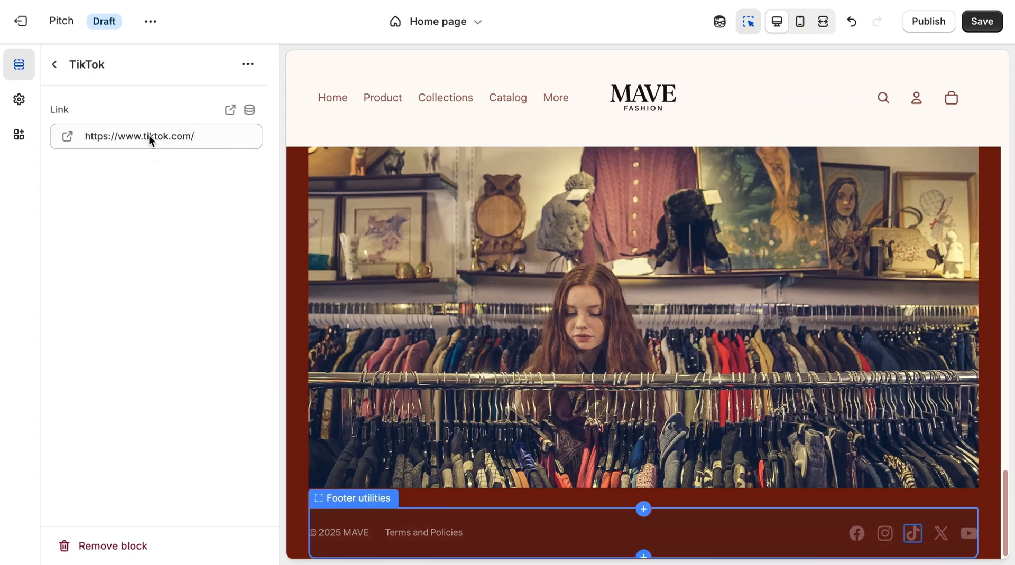
click(149, 136)
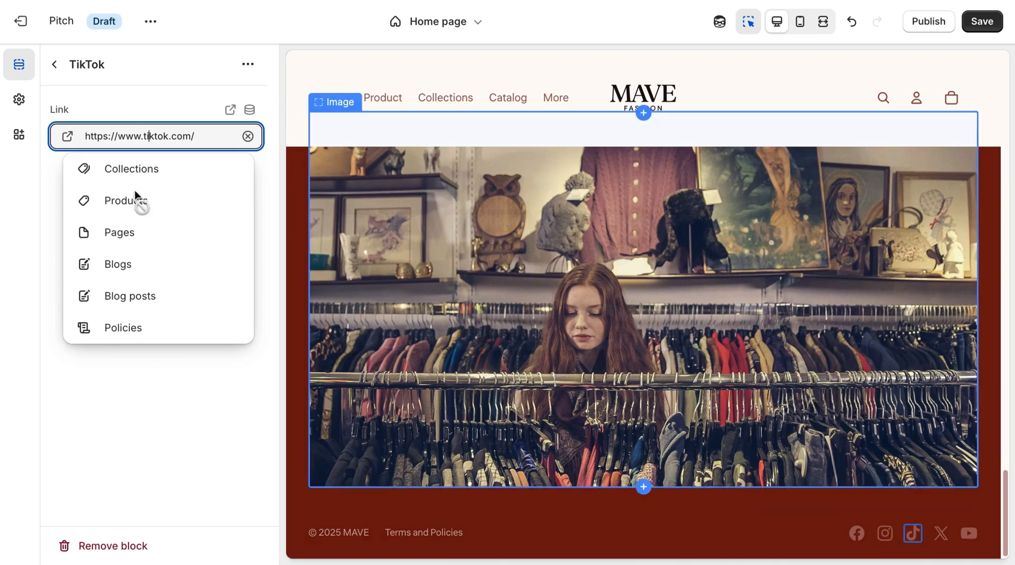
click(247, 64)
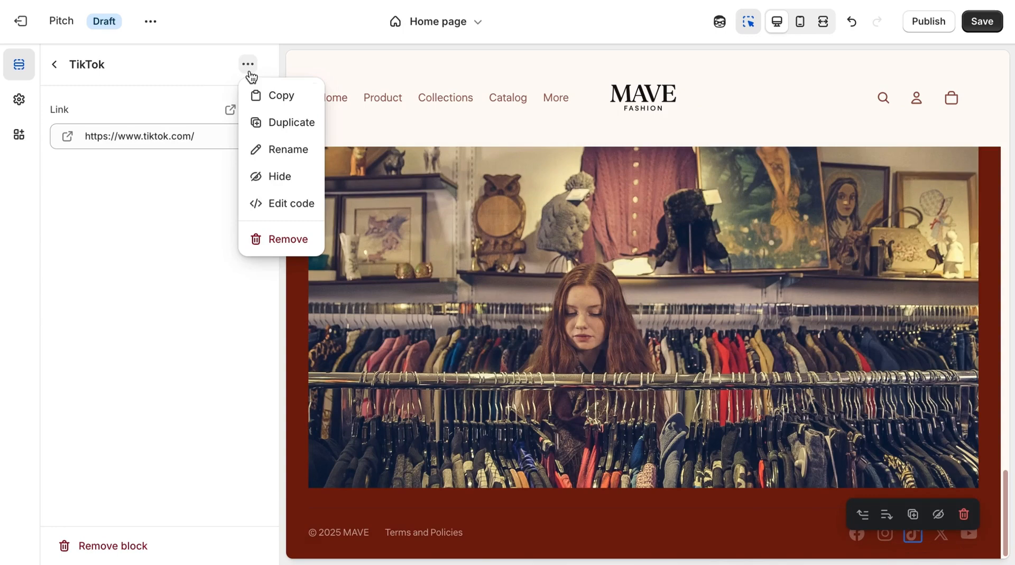
click(288, 241)
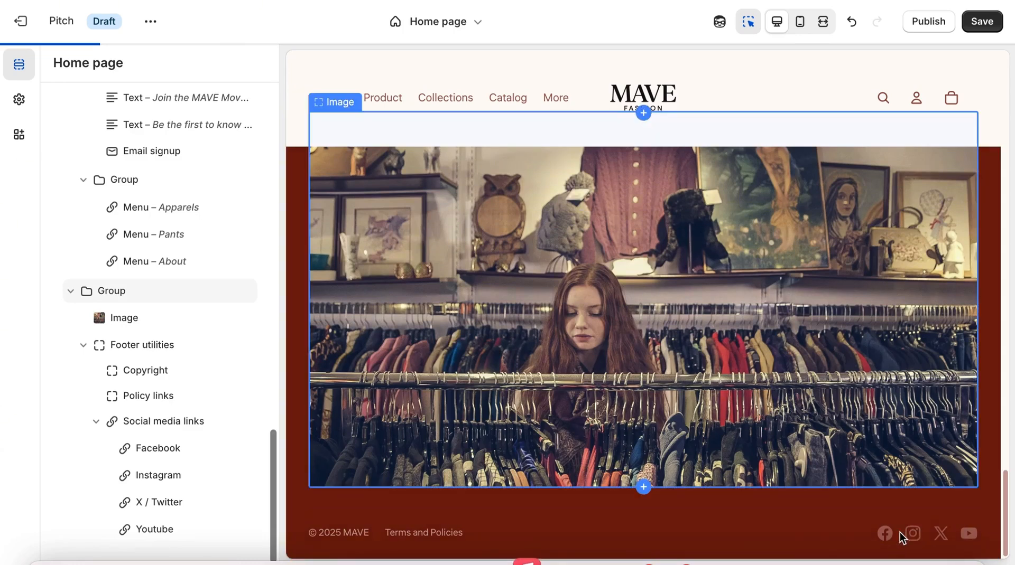
click(884, 534)
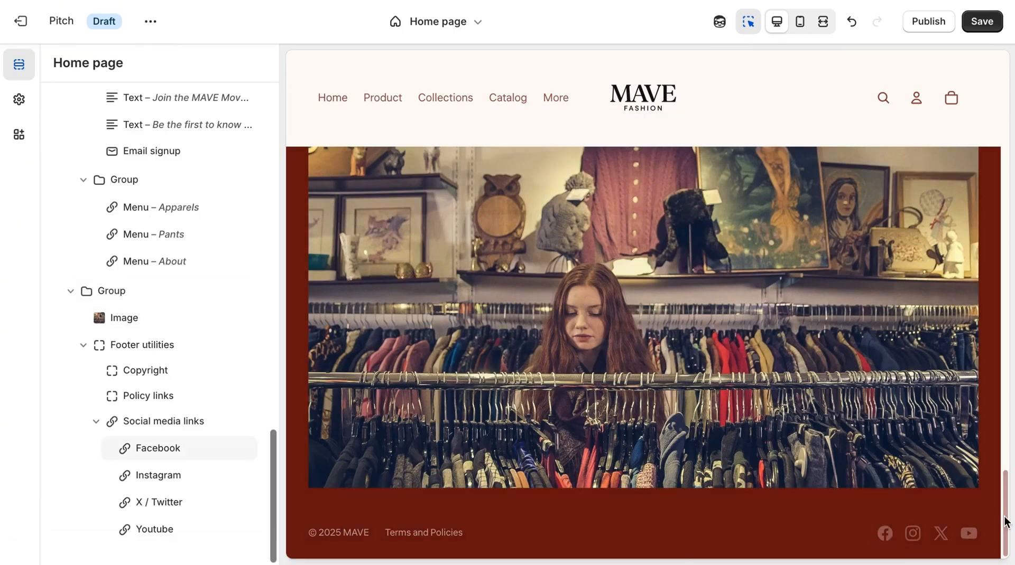
drag(1004, 510, 997, 304)
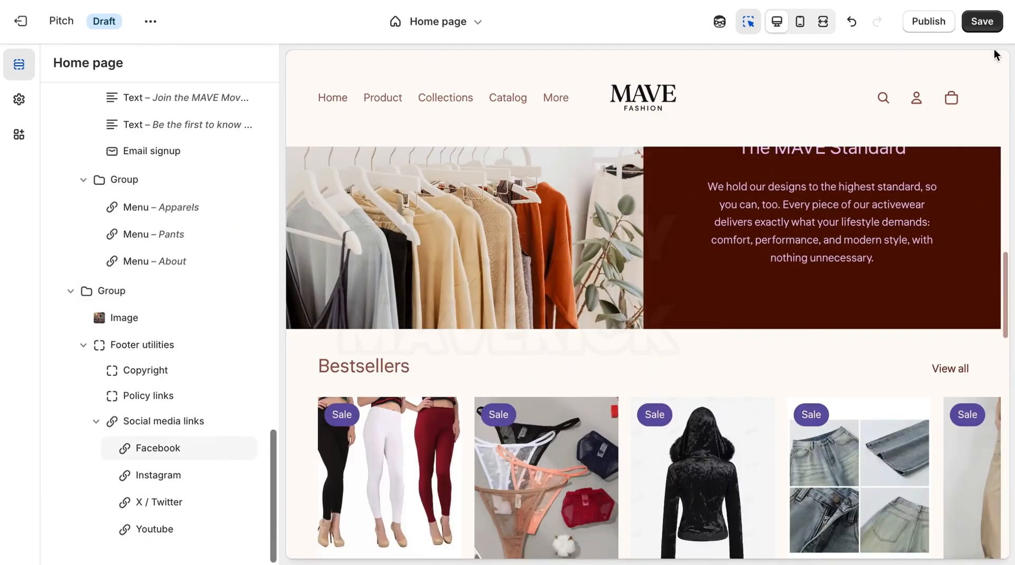
click(979, 21)
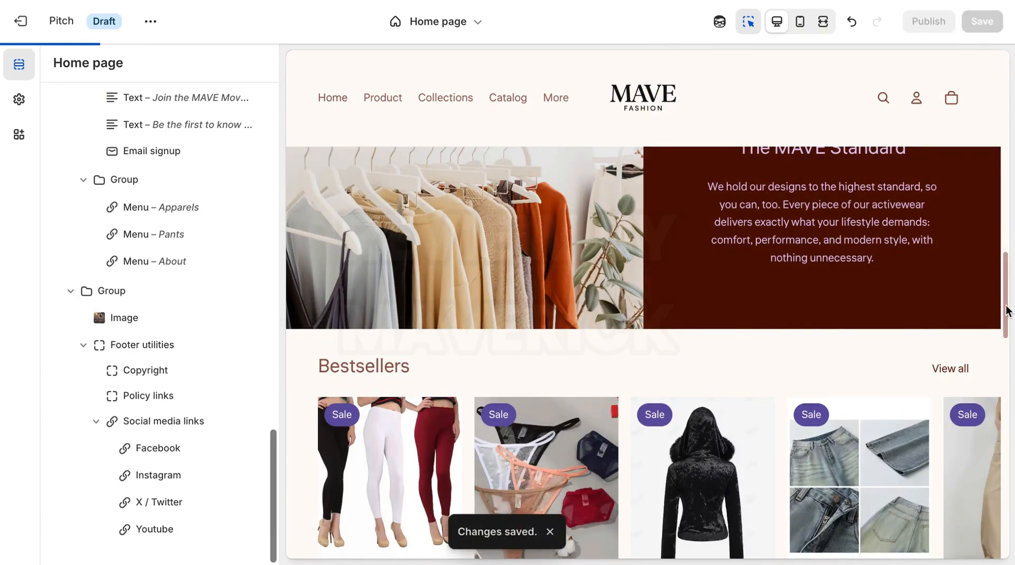
Step: Look over the home page from the top and examine the Header section's settings
drag(1005, 311, 997, 139)
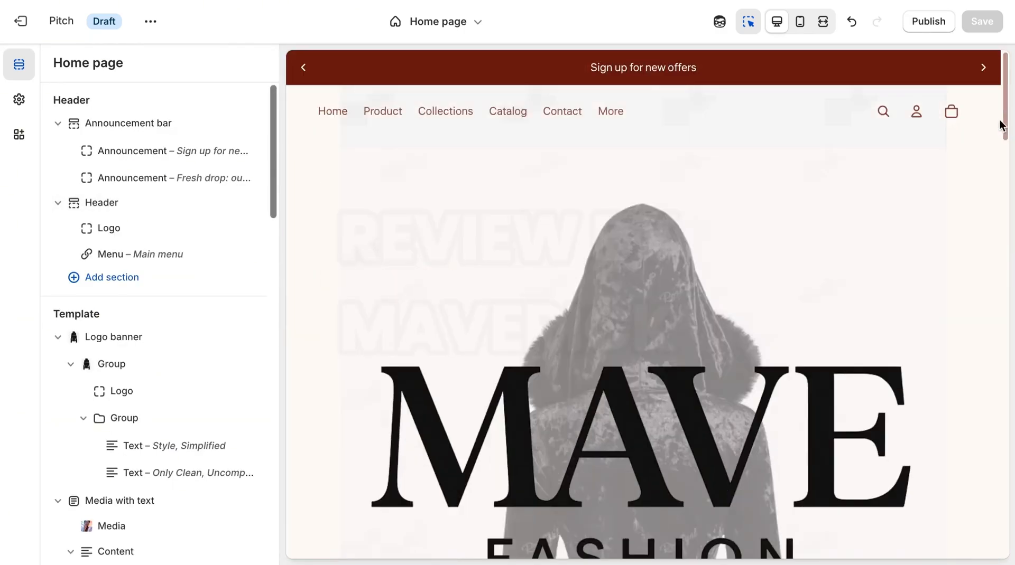
drag(1004, 129, 1007, 489)
click(662, 60)
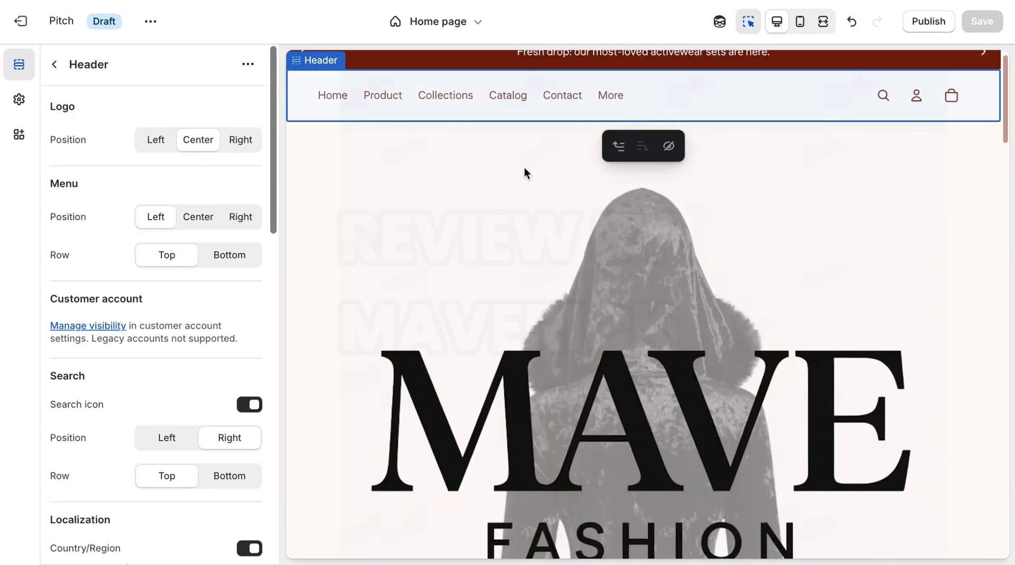
click(55, 65)
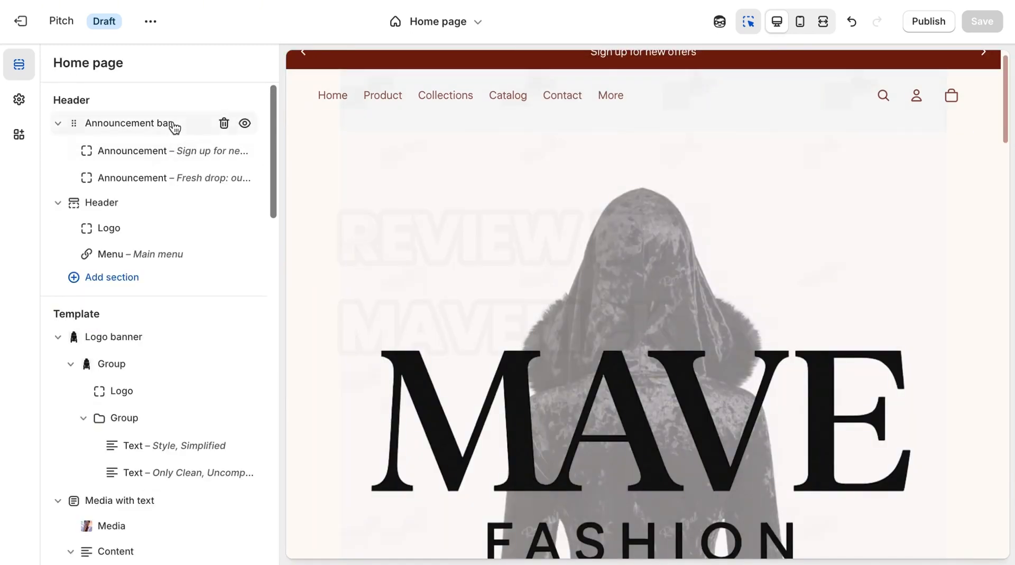
click(143, 203)
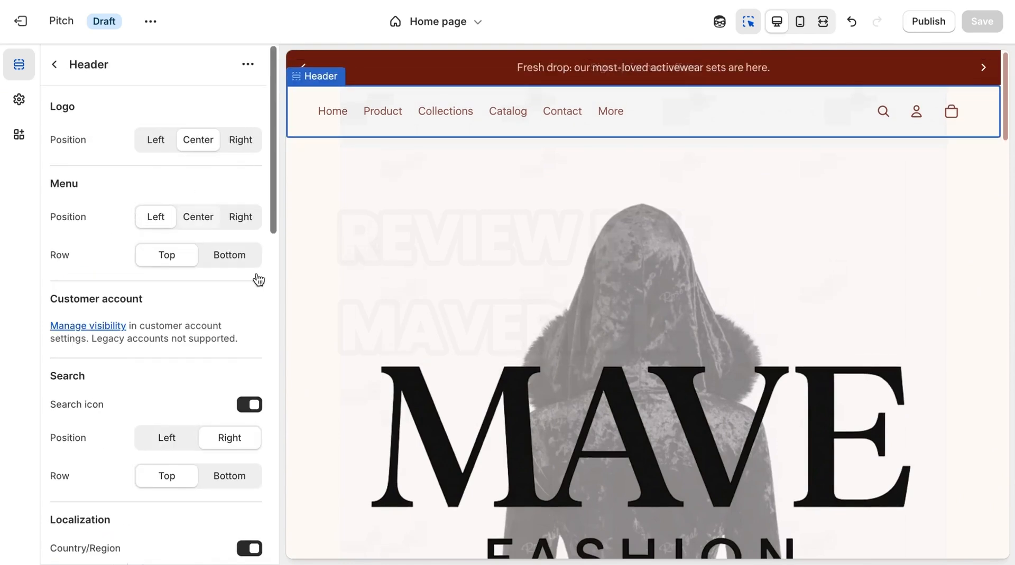
drag(274, 227, 273, 487)
click(54, 64)
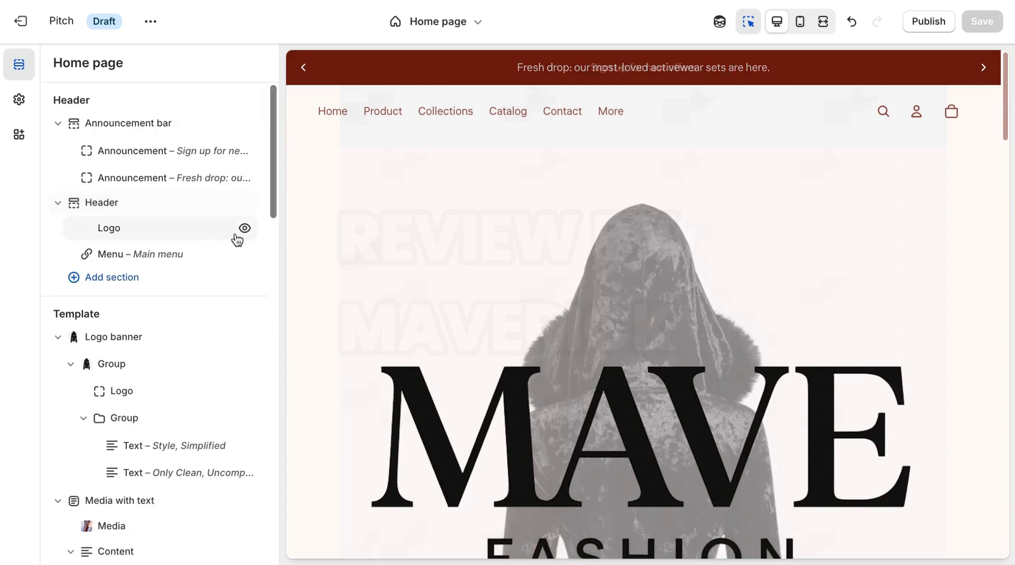
Step: Try setting the Header section's Sticky header option to Never and check the header while the page scrolls
click(174, 216)
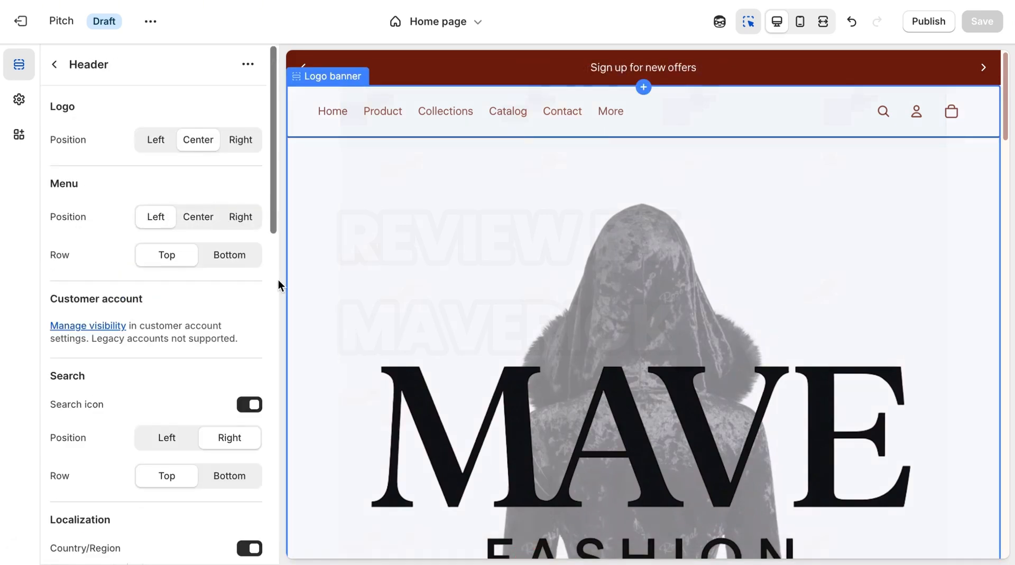
scroll(278, 280, down, 4)
scroll(274, 230, down, 3)
scroll(278, 317, down, 6)
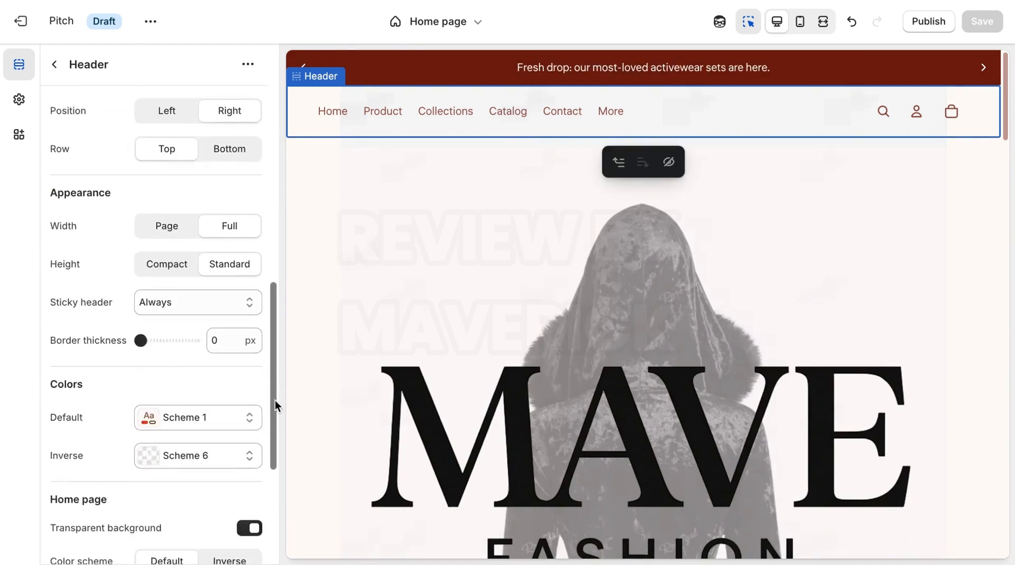
click(227, 254)
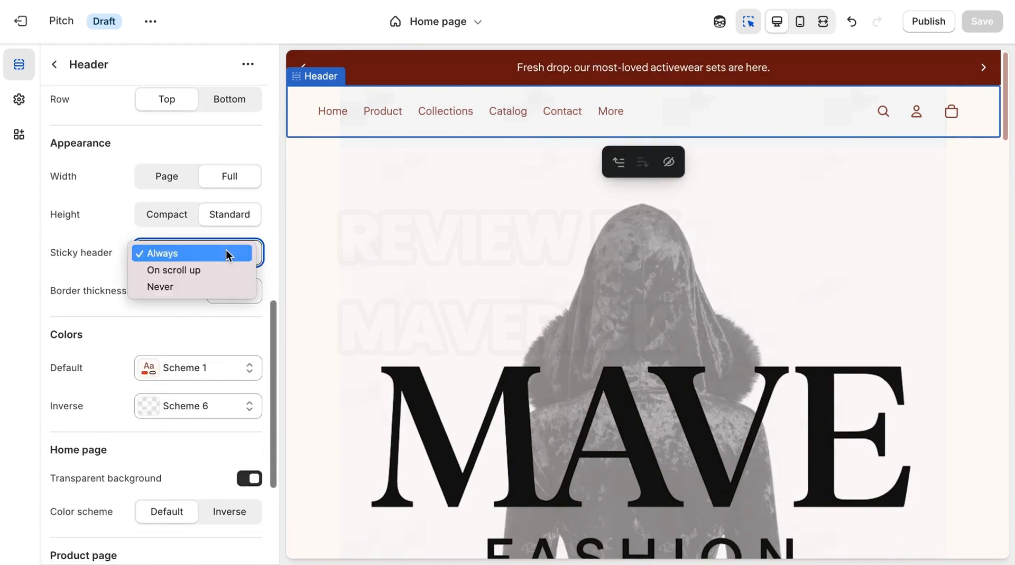
click(186, 287)
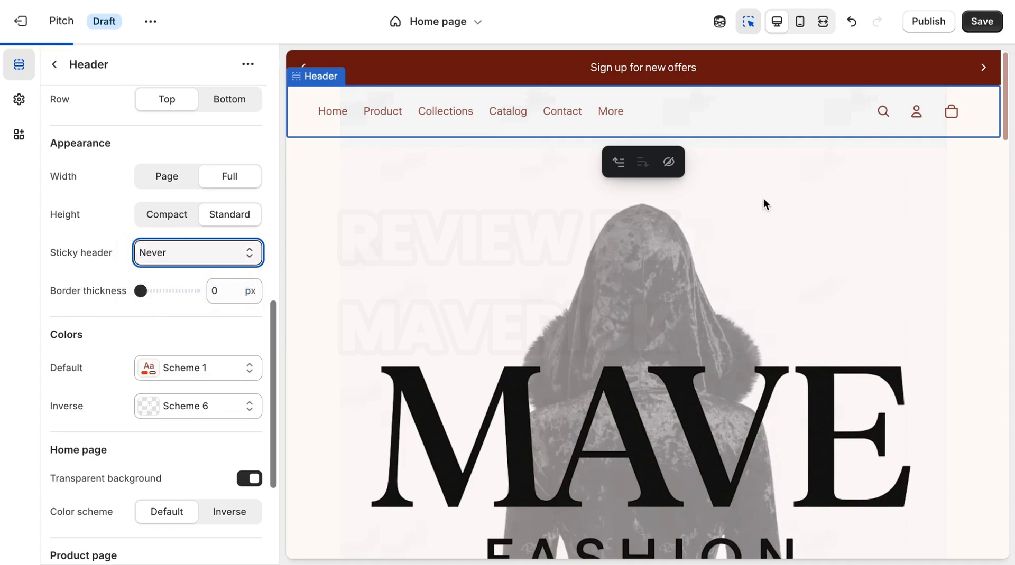
drag(1004, 77, 1004, 80)
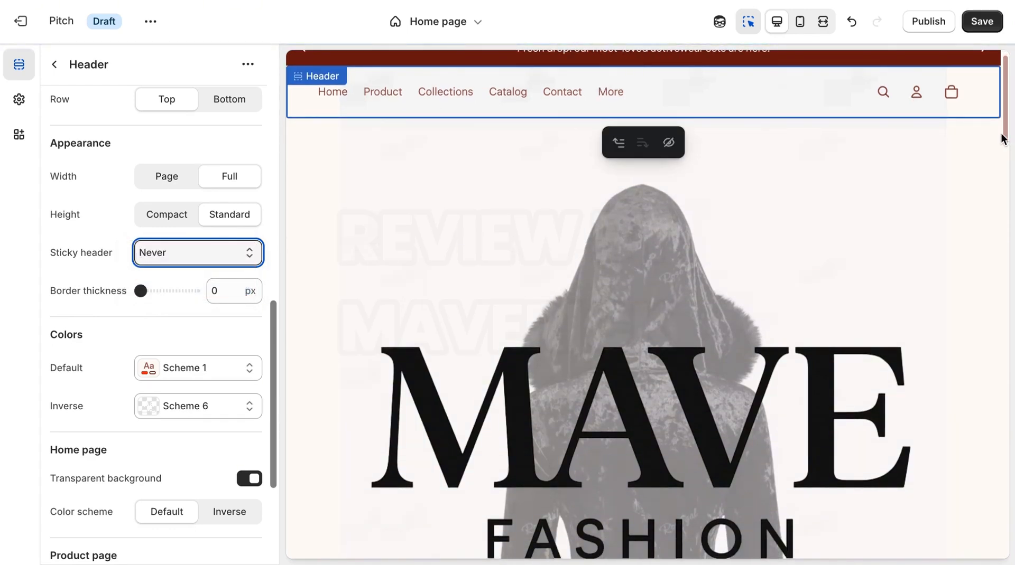
drag(1004, 135, 982, 90)
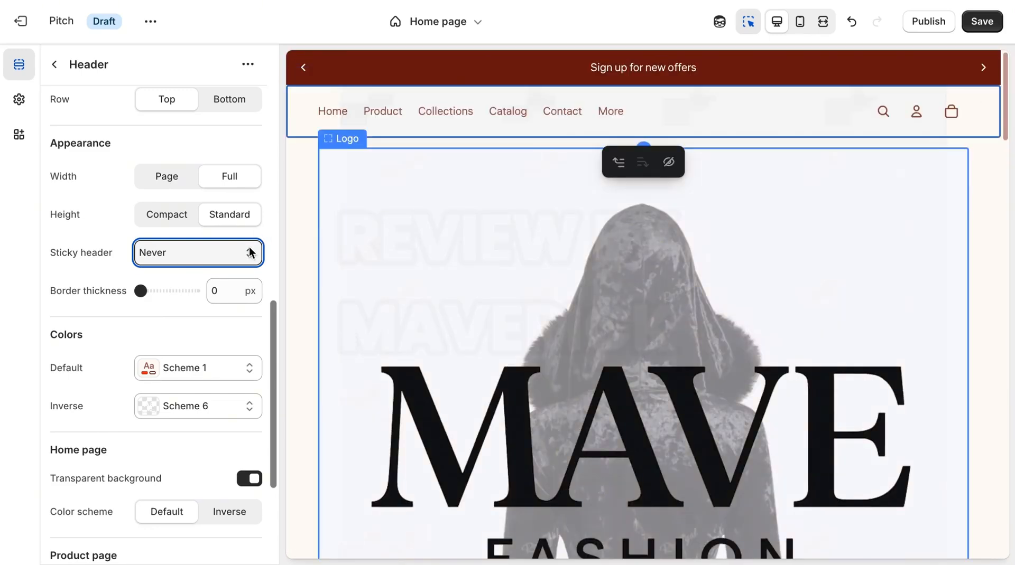
Step: Set the Header section's Sticky header option back to Always and check the page's scrolling
click(213, 257)
click(203, 221)
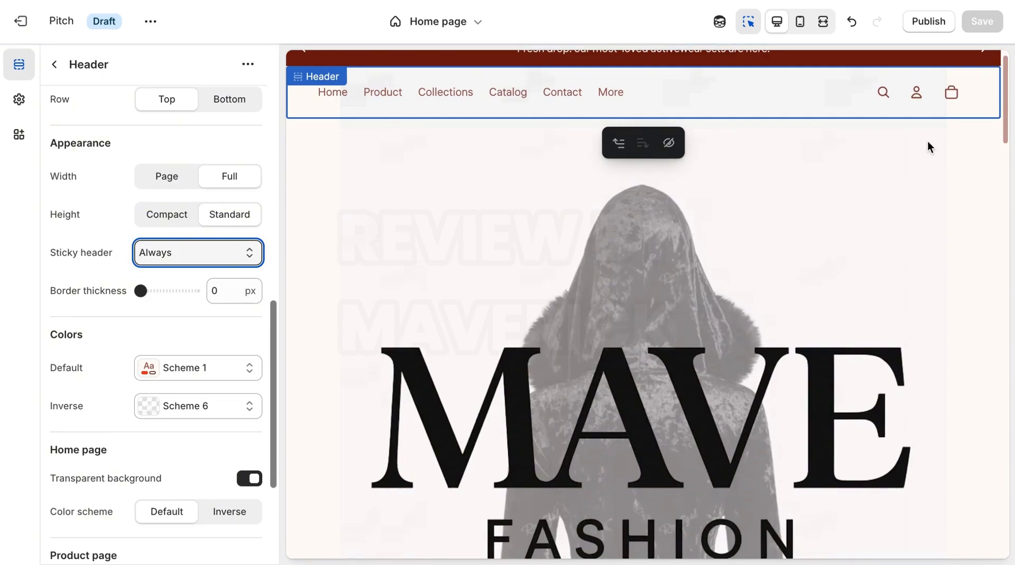
drag(1004, 125, 994, 27)
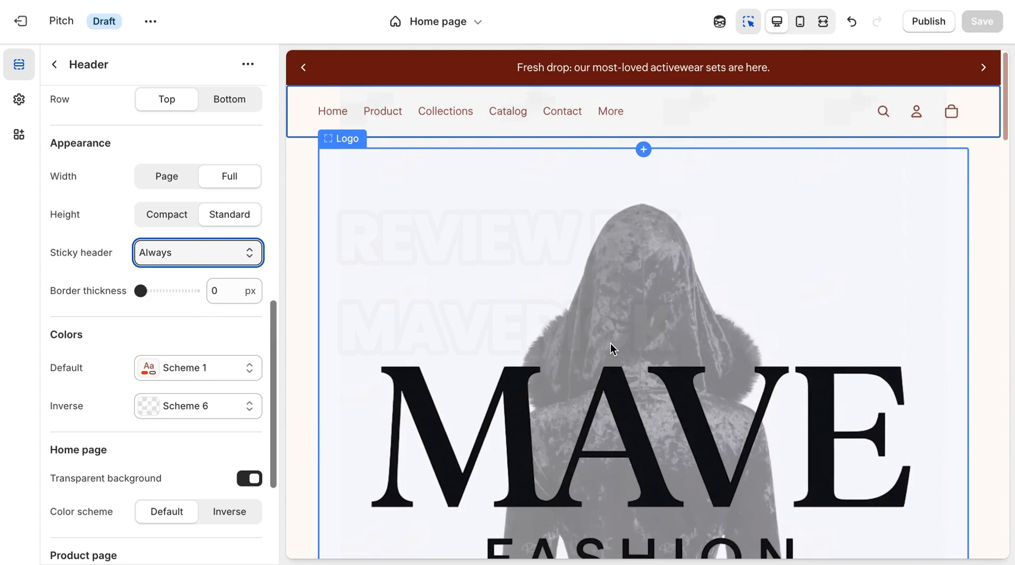
Step: Switch the theme editor to the Default product template and bring its Benefits block into view
click(446, 21)
click(401, 117)
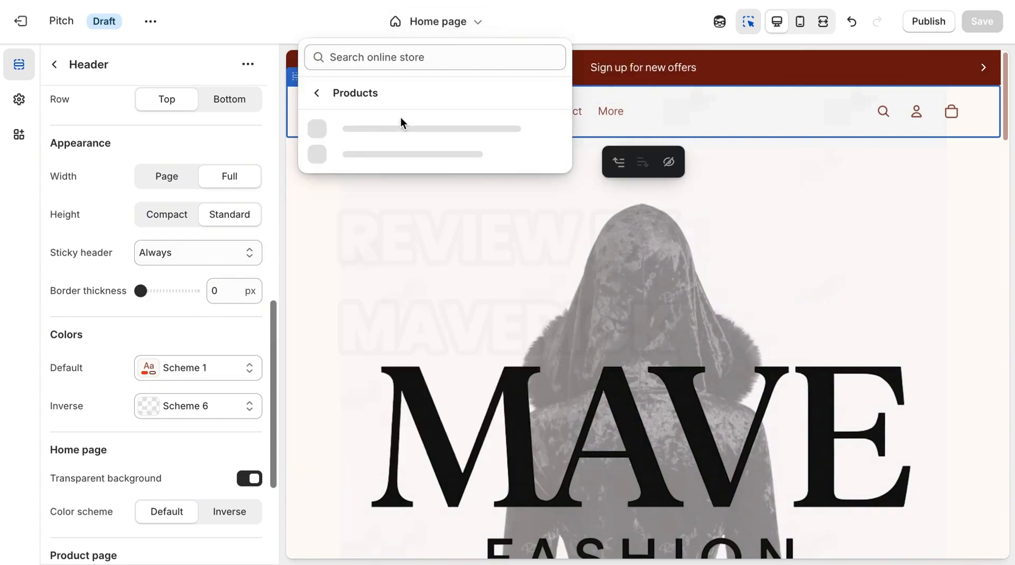
click(405, 133)
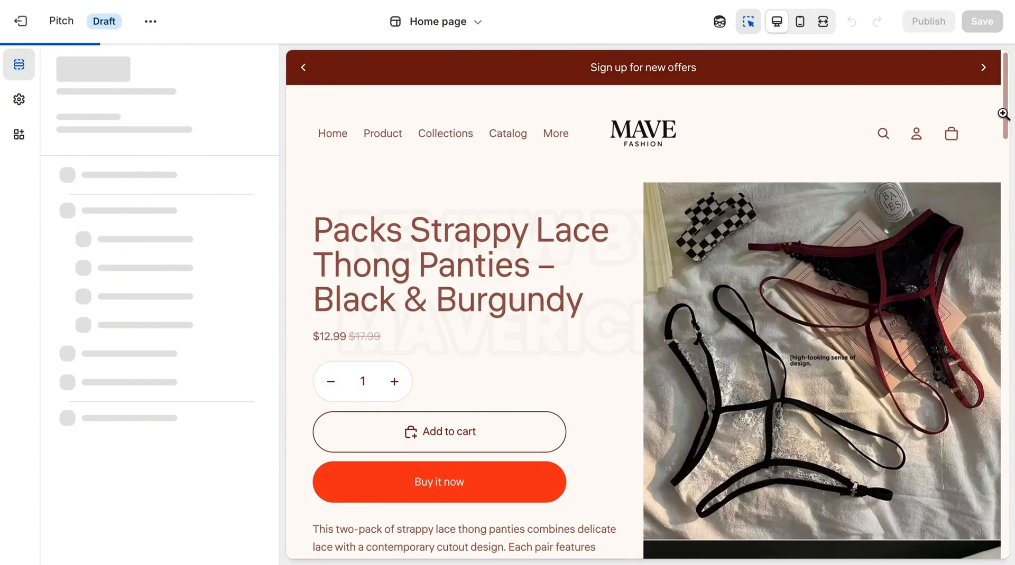
drag(1003, 113, 1001, 267)
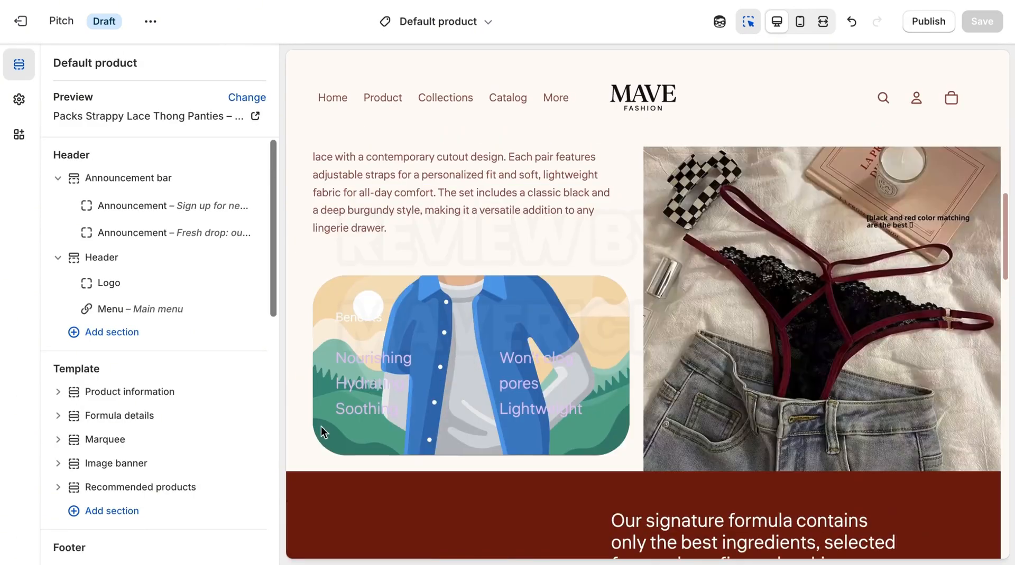
Step: Set the Benefits block's background image to the black hooded jacket JPG from the store's files
click(423, 341)
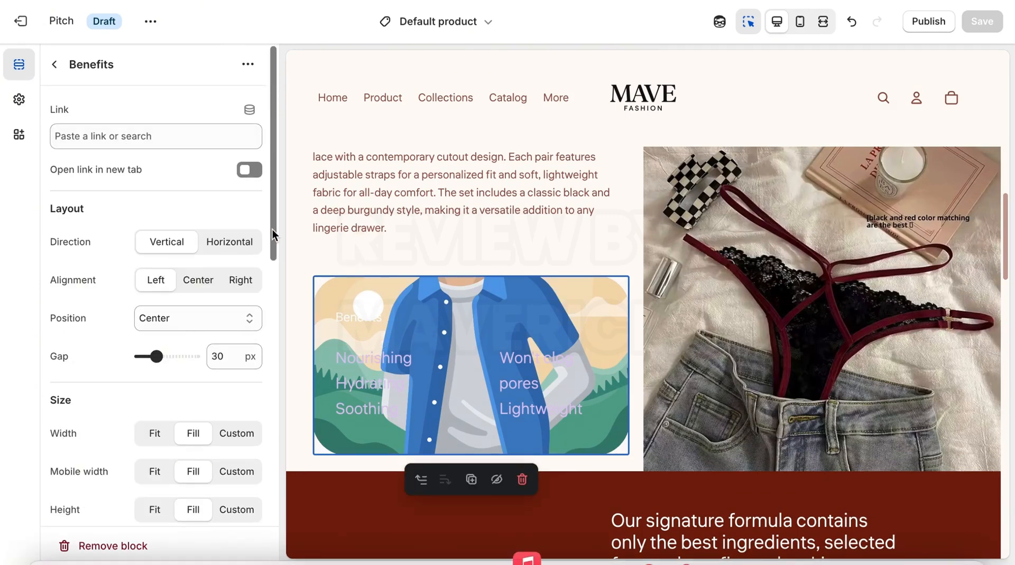
drag(271, 229, 273, 420)
click(190, 304)
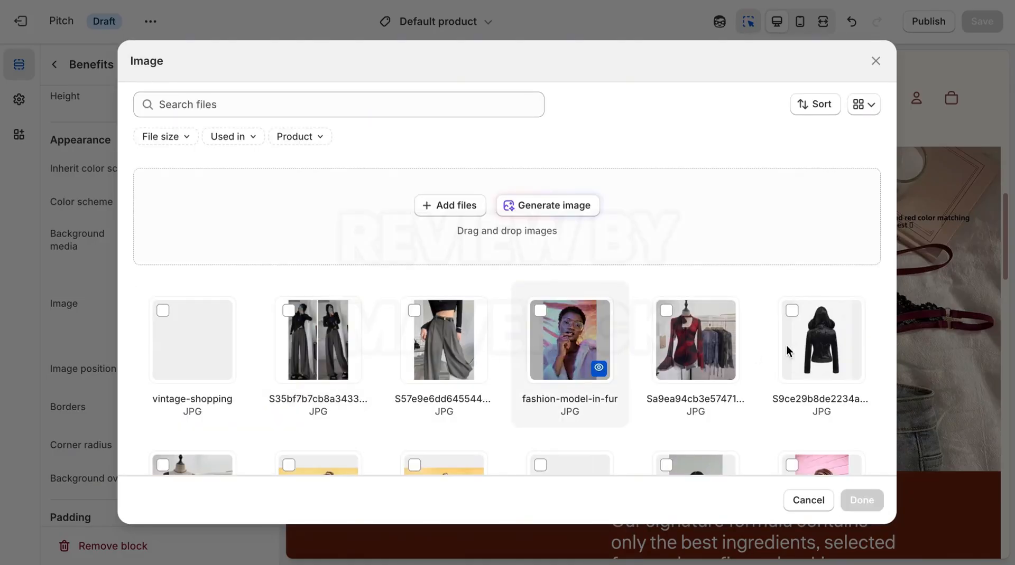
click(786, 346)
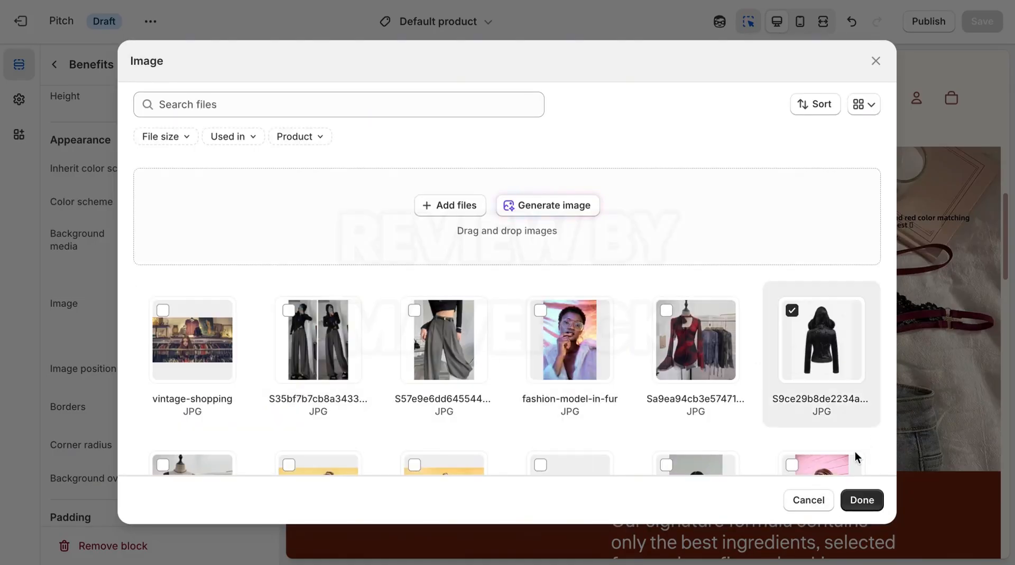
click(849, 502)
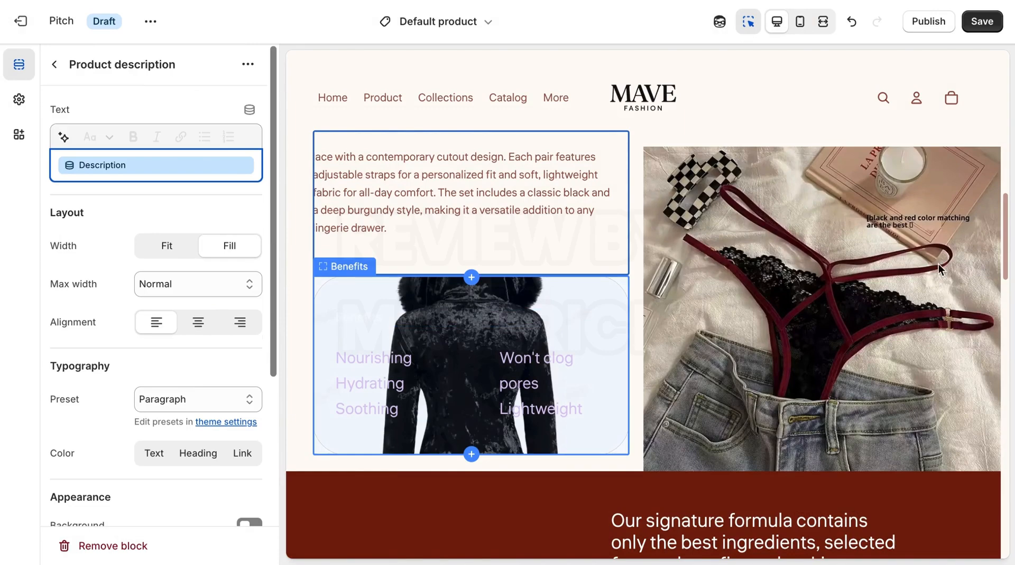
Step: Examine the product page's formula details section and its image block
drag(1004, 242, 1004, 302)
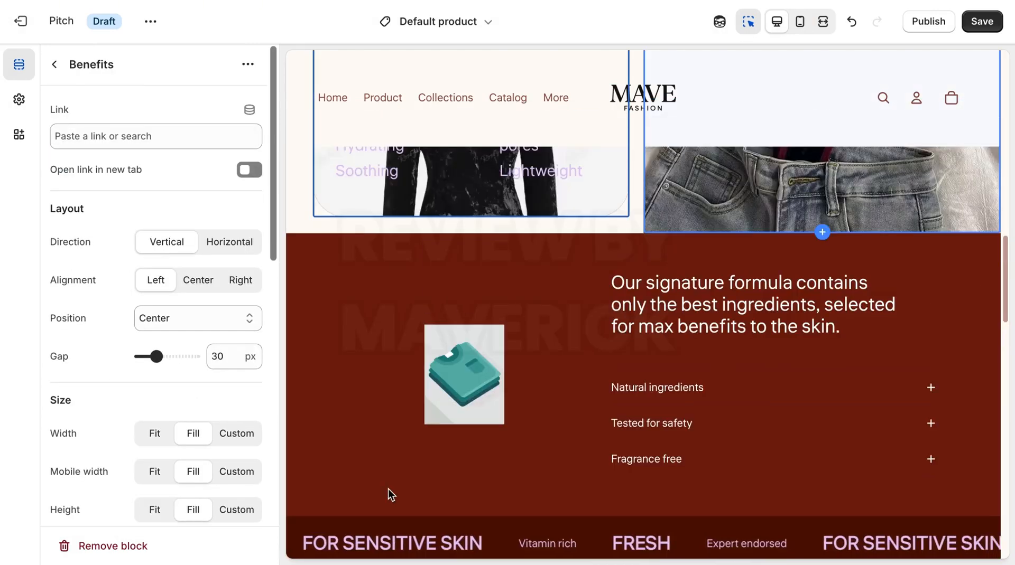
scroll(461, 403, up, 6)
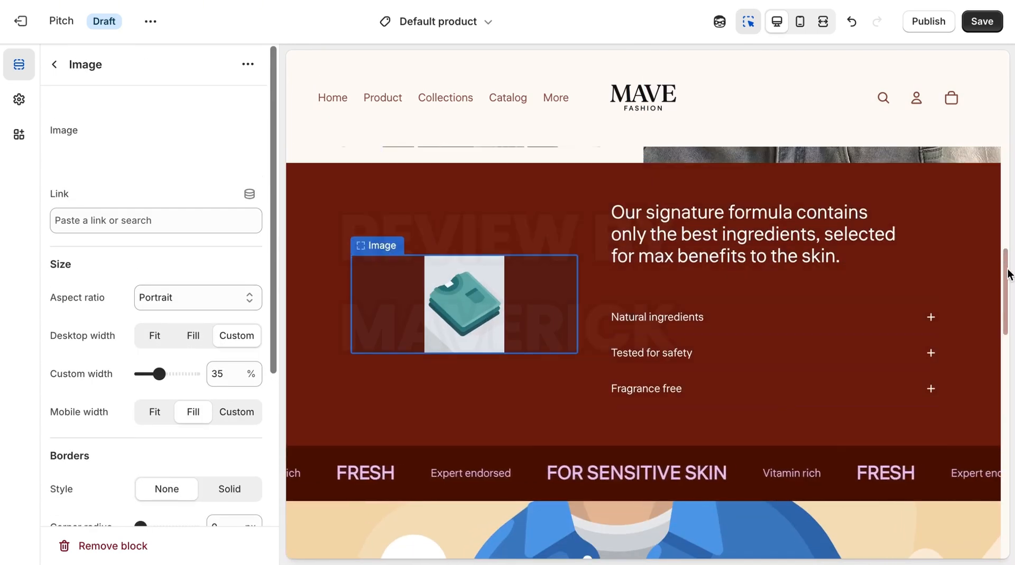
drag(1006, 273, 957, 97)
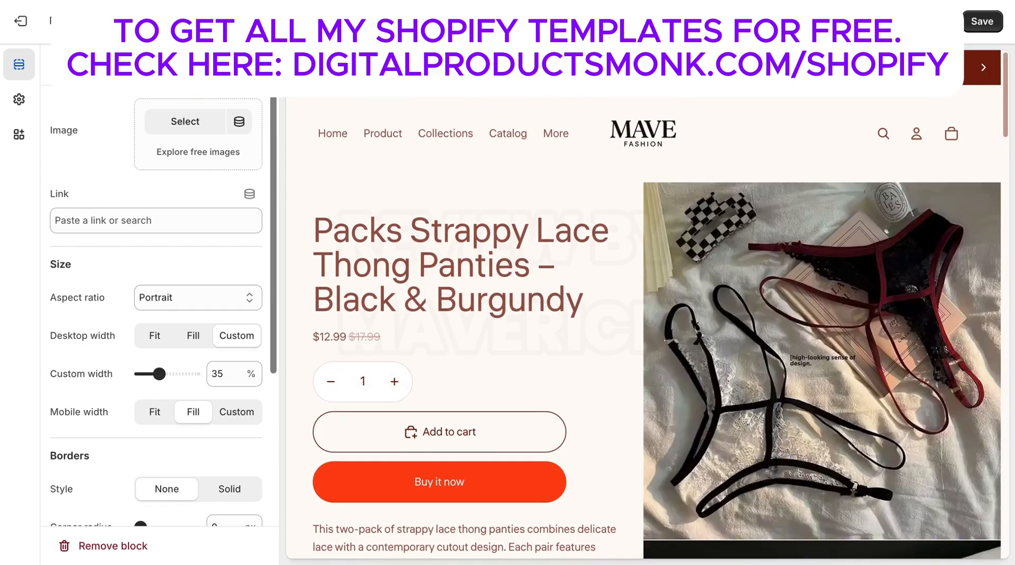
Step: Return to the Home page template, save the theme changes and look over the page
click(155, 220)
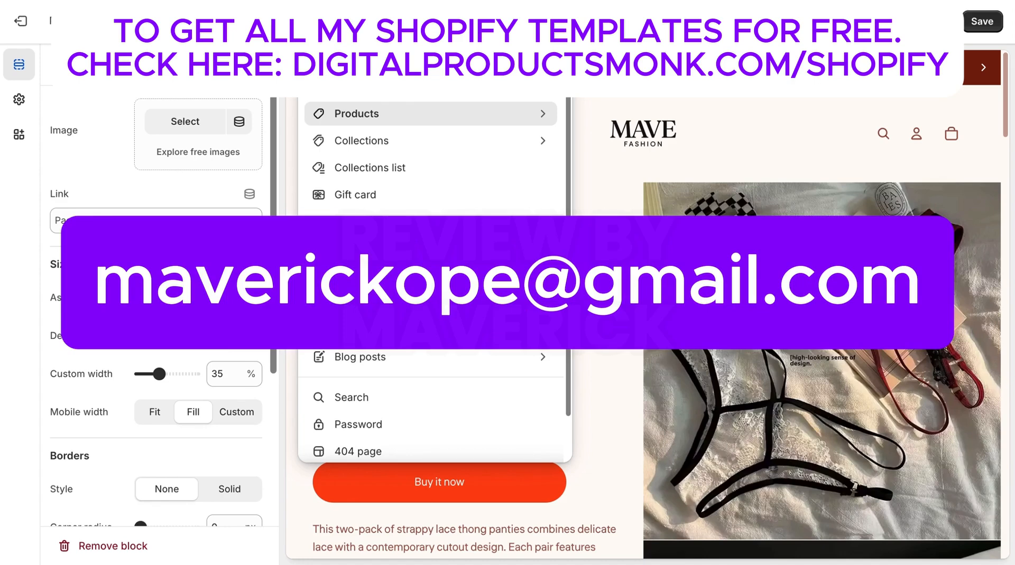
click(410, 102)
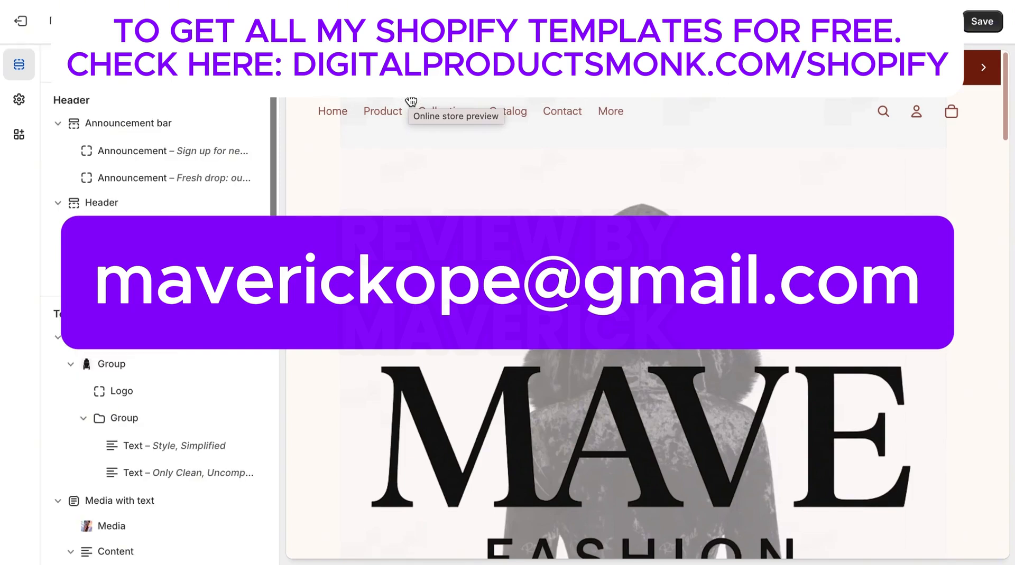
click(981, 22)
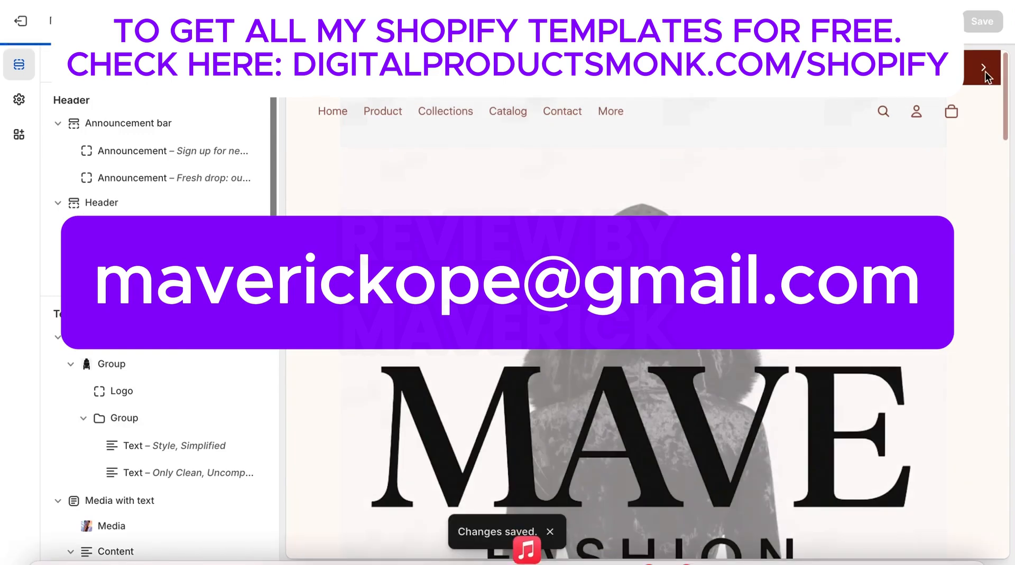
drag(1005, 92, 1013, 270)
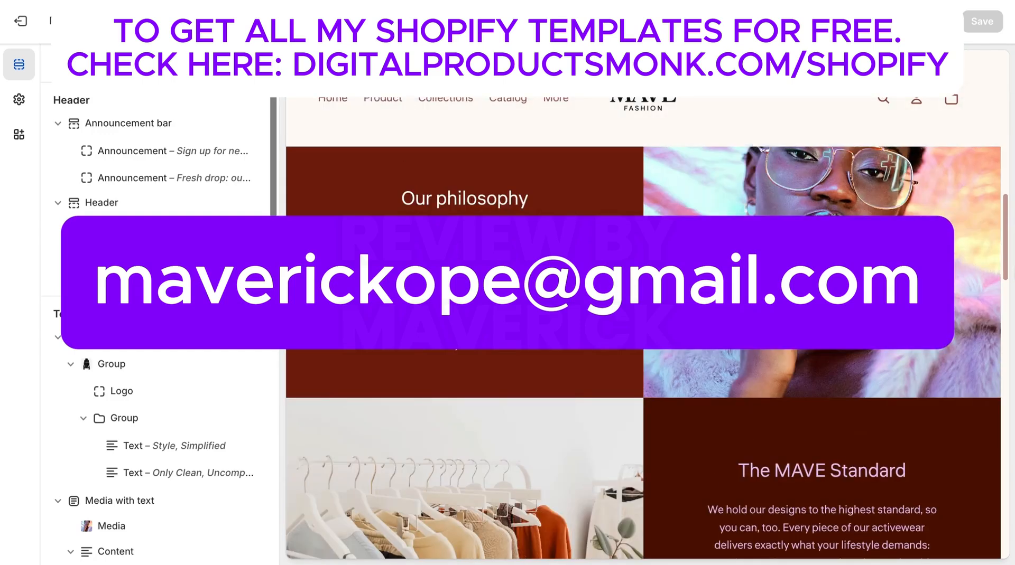